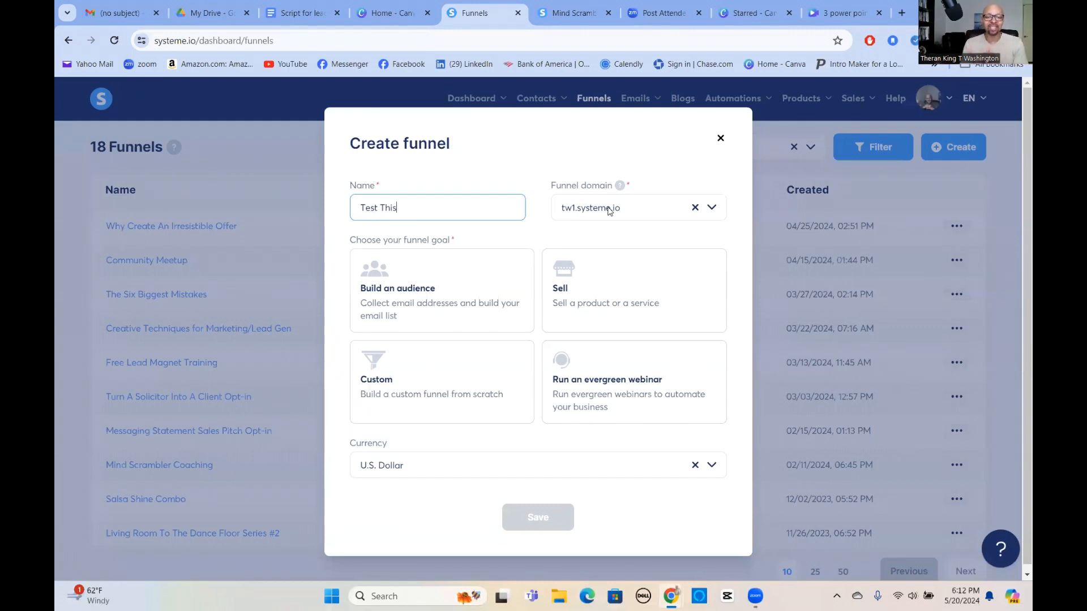
click(712, 210)
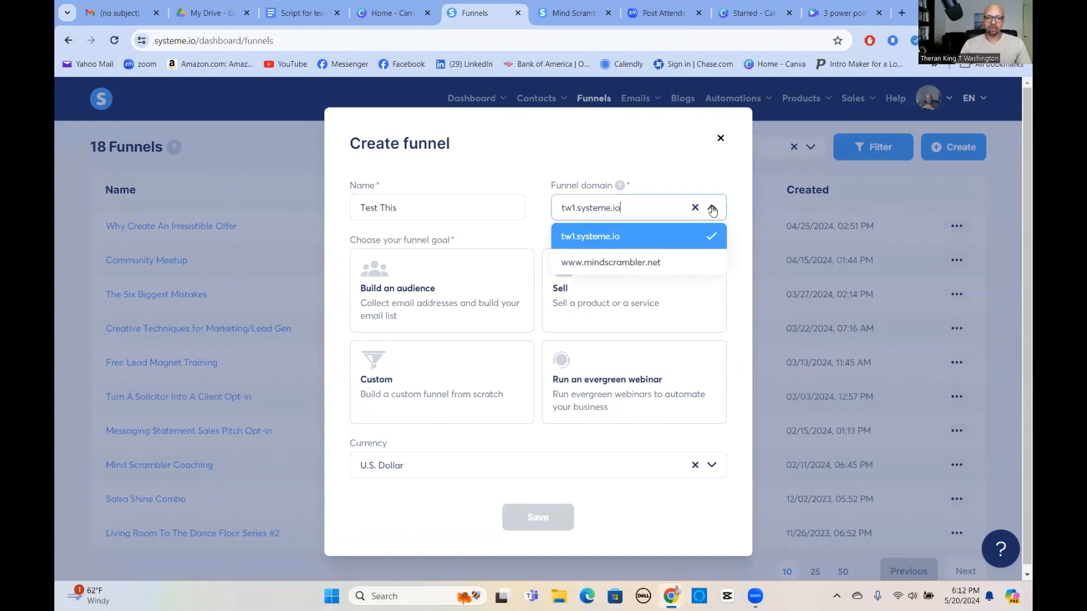
click(627, 261)
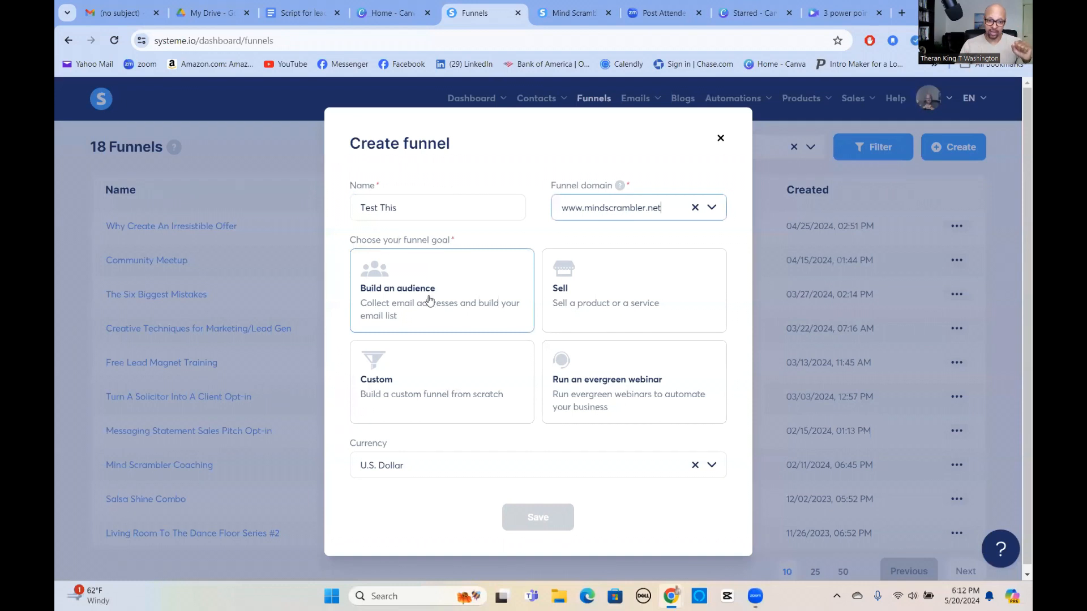
click(429, 296)
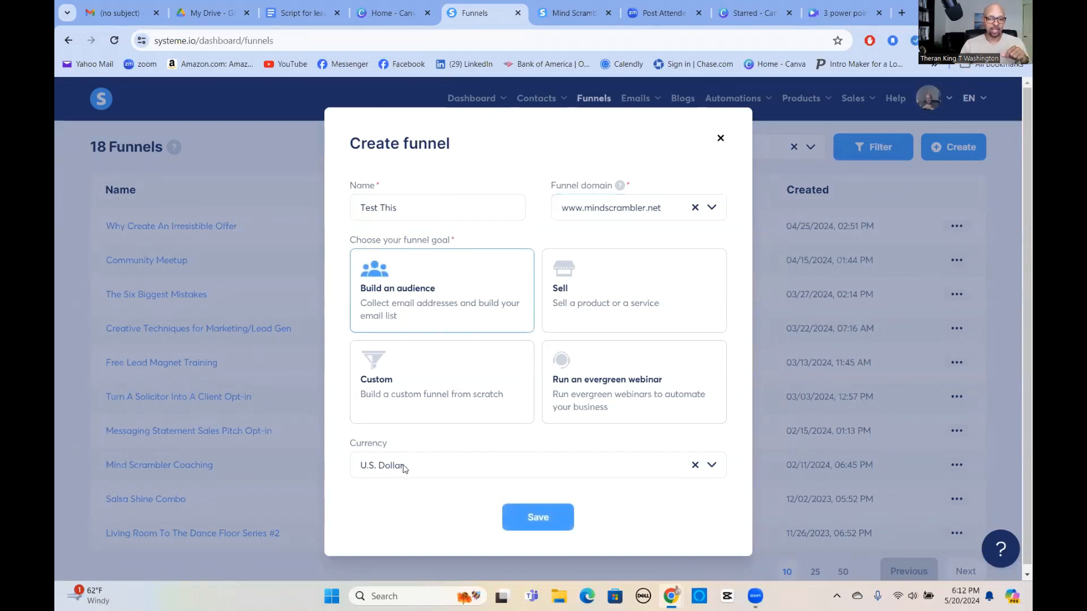
click(712, 465)
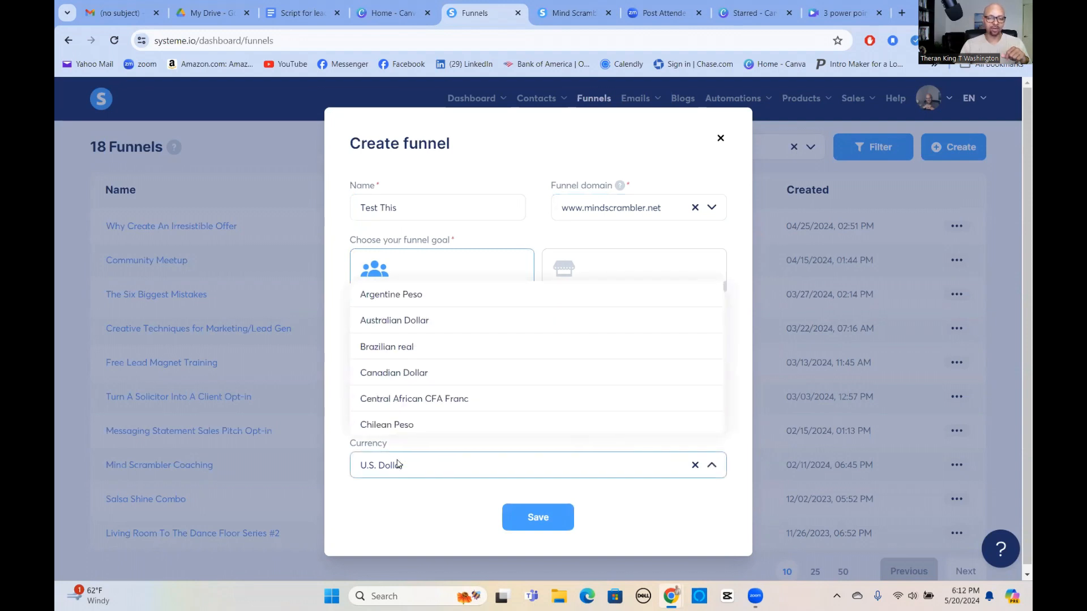
click(436, 468)
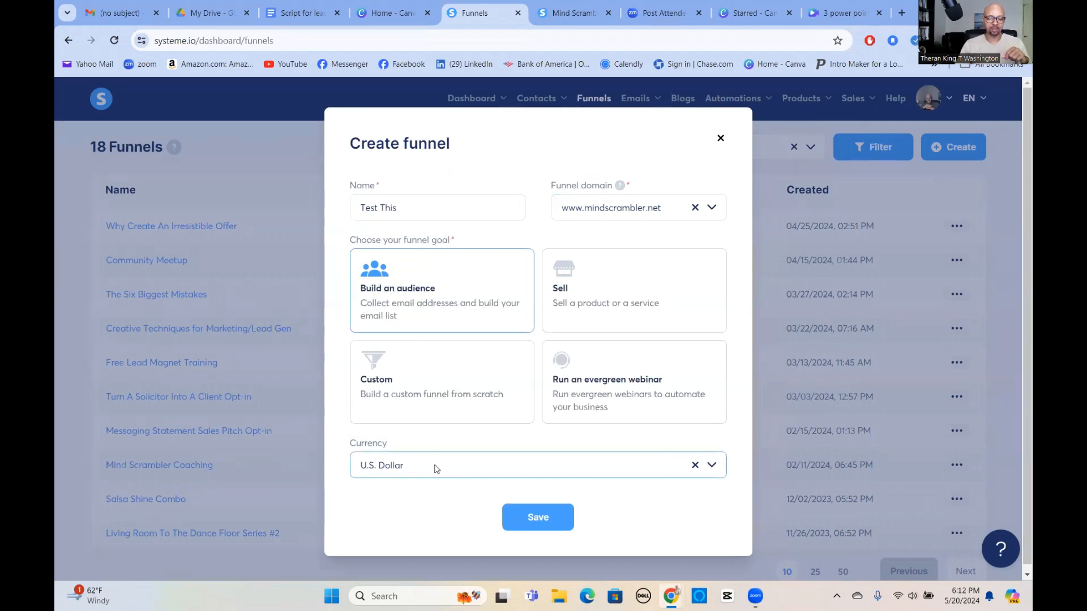
click(543, 517)
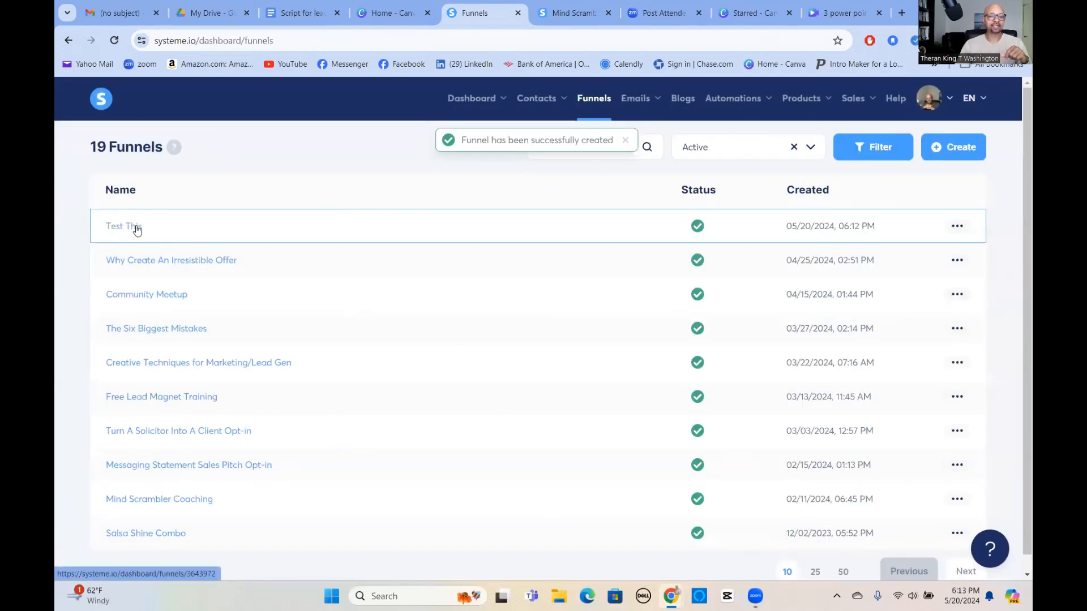
In Test This, pick 'Uncover the Book That Will Transform Your Life!' from 30-per-page templates.
click(131, 228)
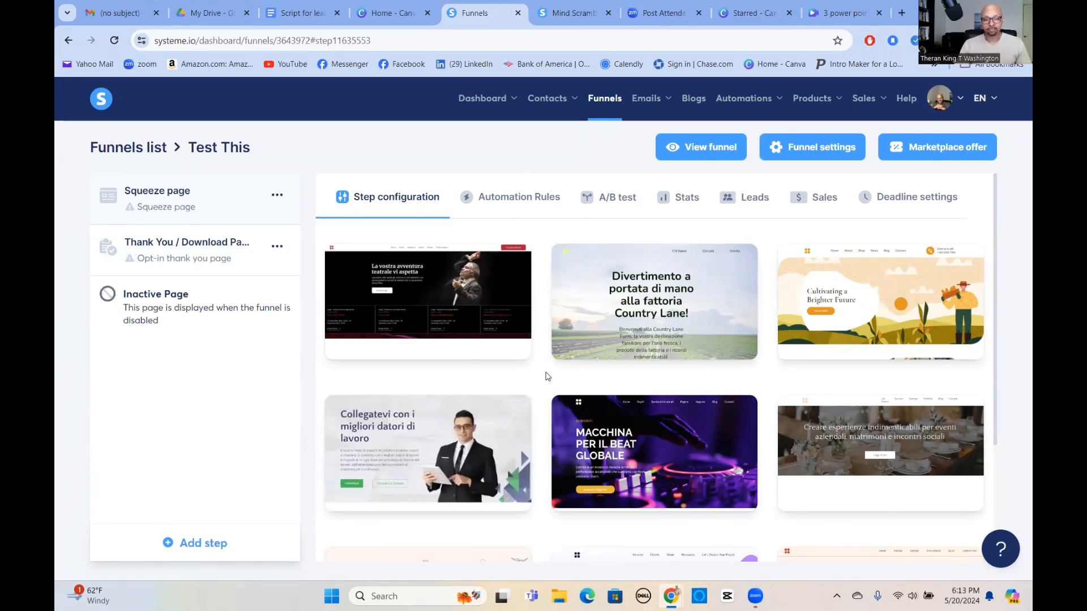
scroll(547, 376, down, 3)
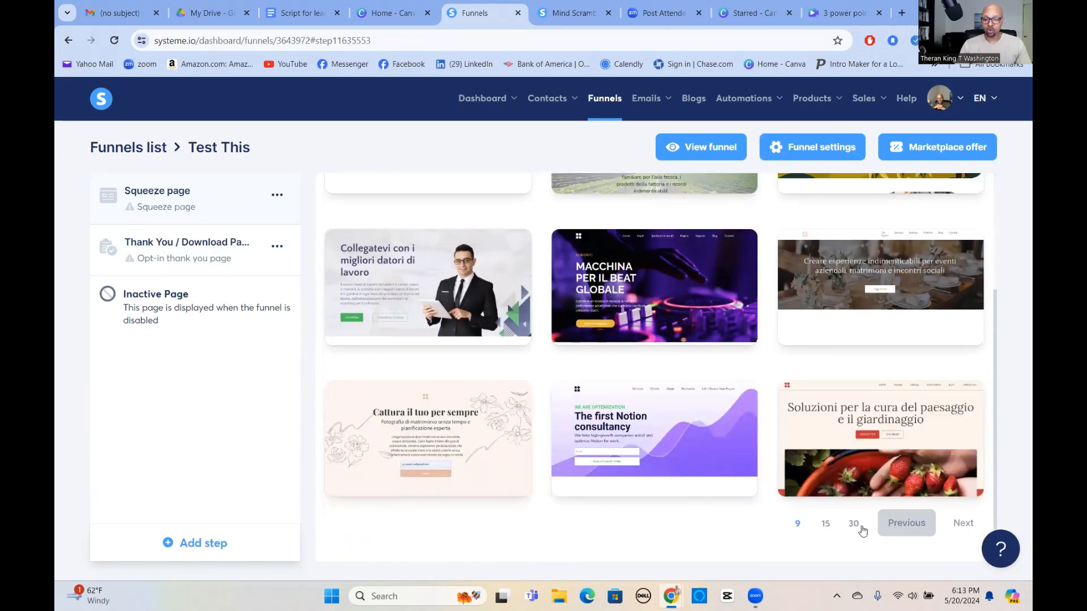
click(854, 524)
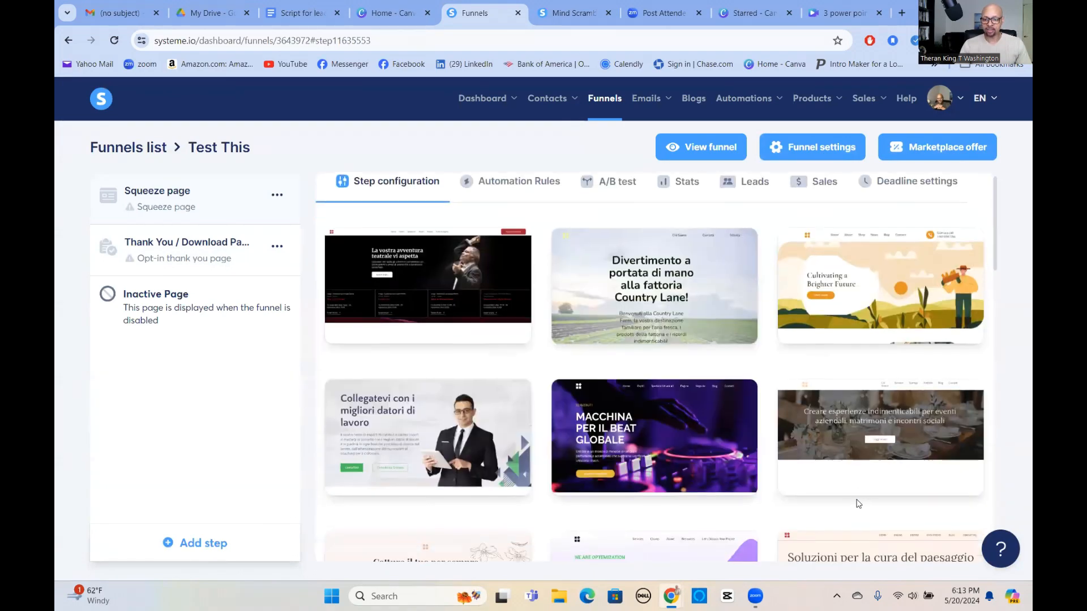
scroll(855, 487, down, 20)
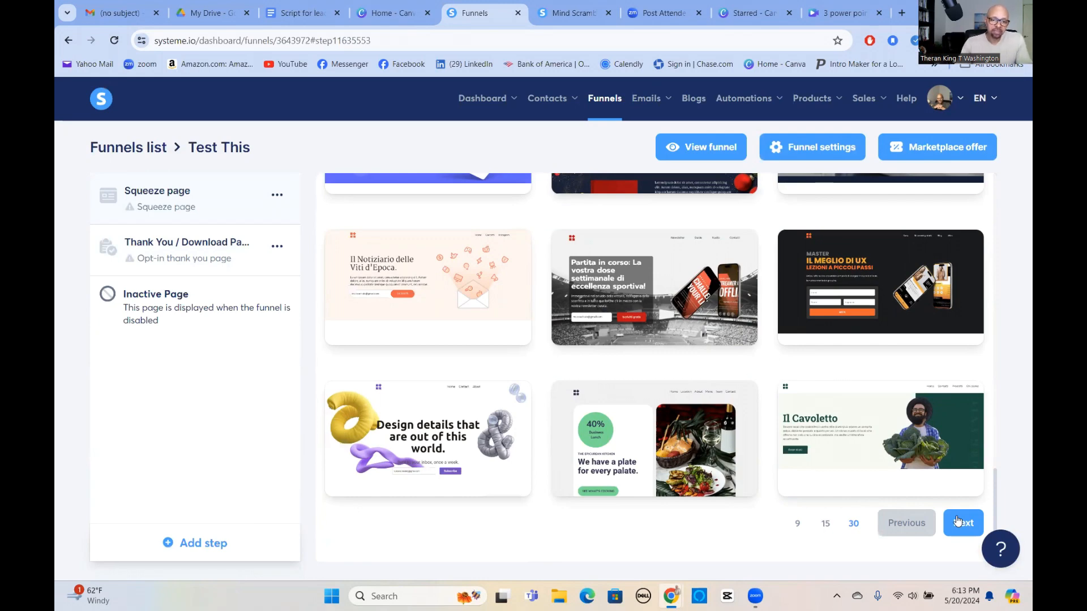
click(956, 521)
scroll(534, 418, down, 3)
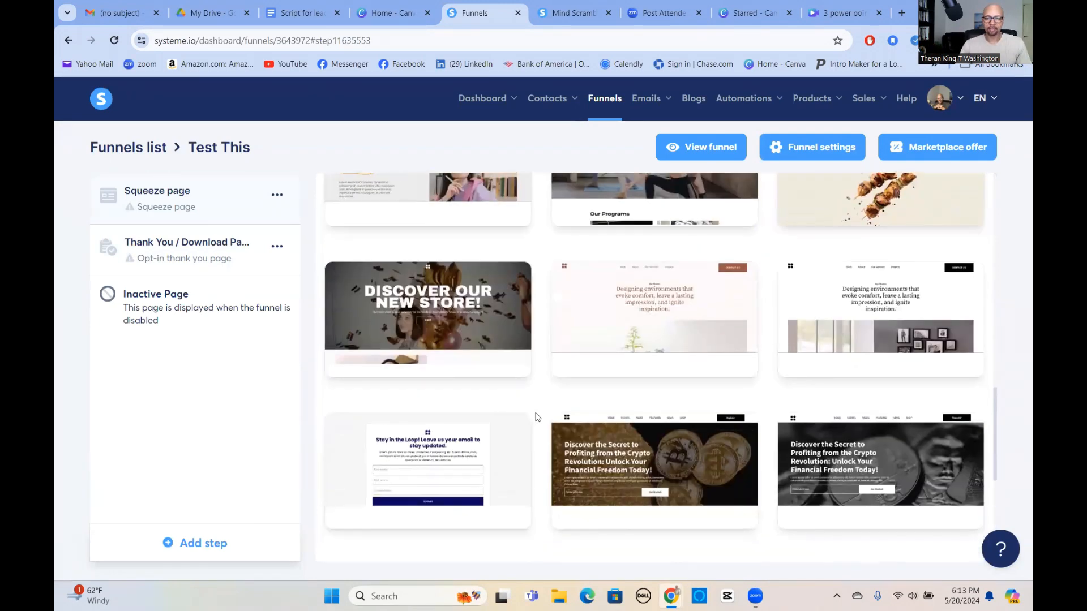
scroll(535, 417, down, 1)
scroll(532, 417, down, 5)
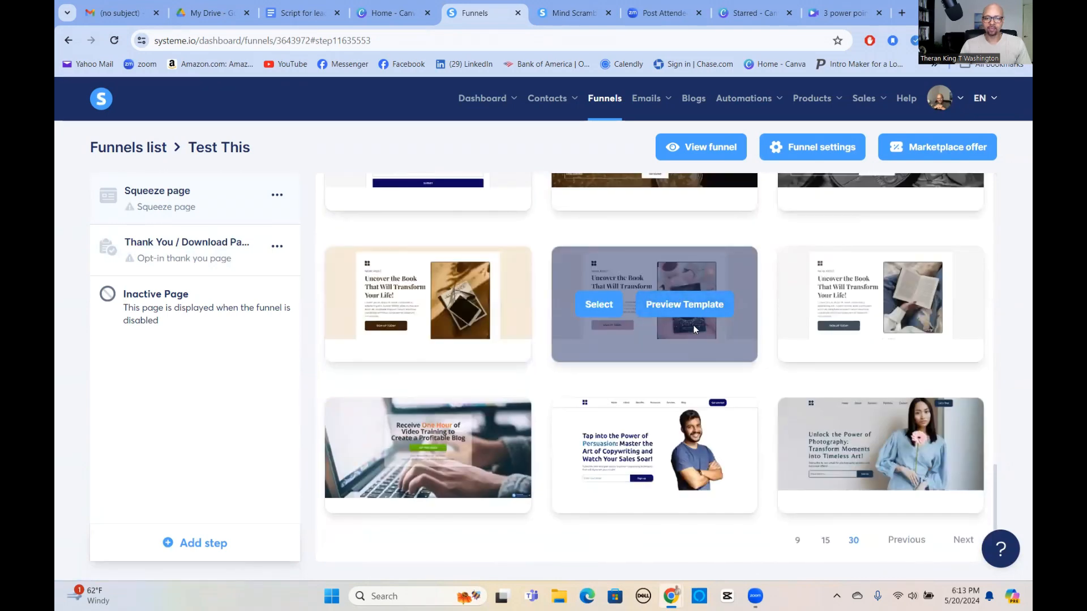
click(599, 307)
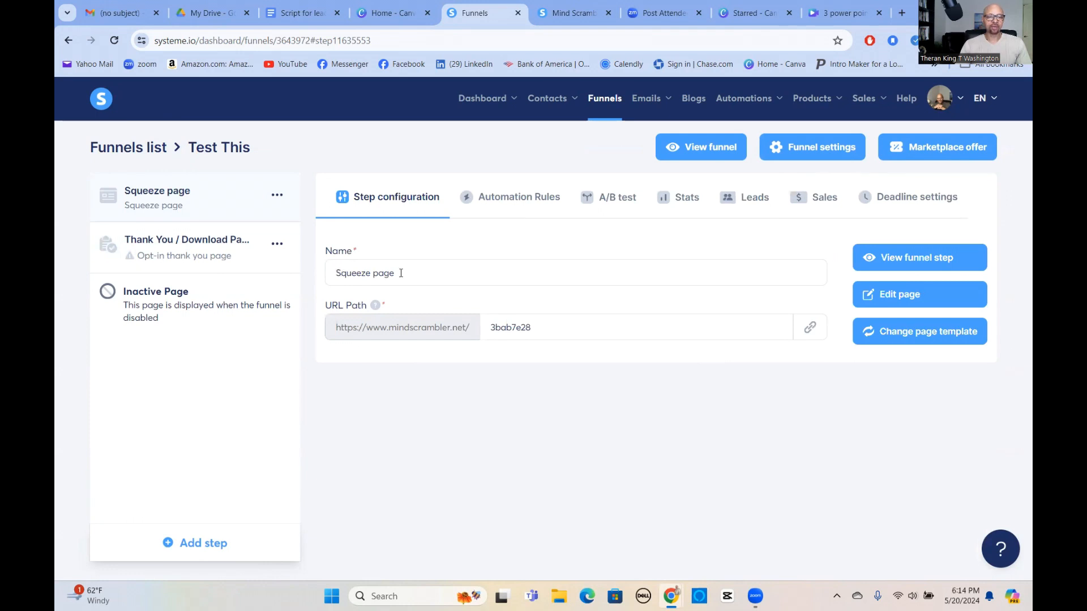
Rename the squeeze page step to '3 Power Points' and copy its 3bab7e28 page URL.
drag(336, 273, 439, 275)
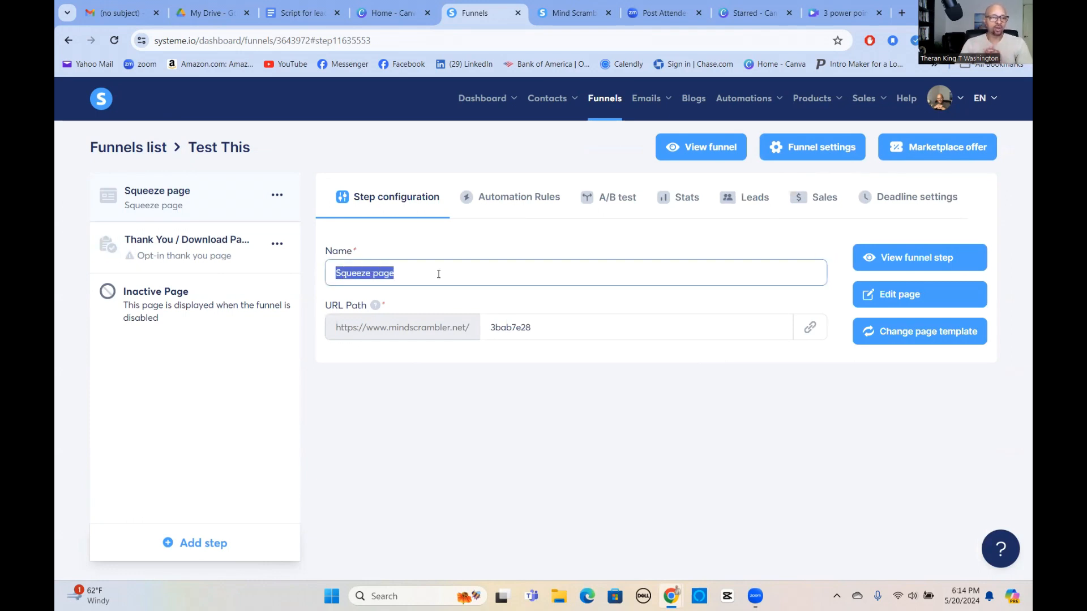
text(3 Power Points)
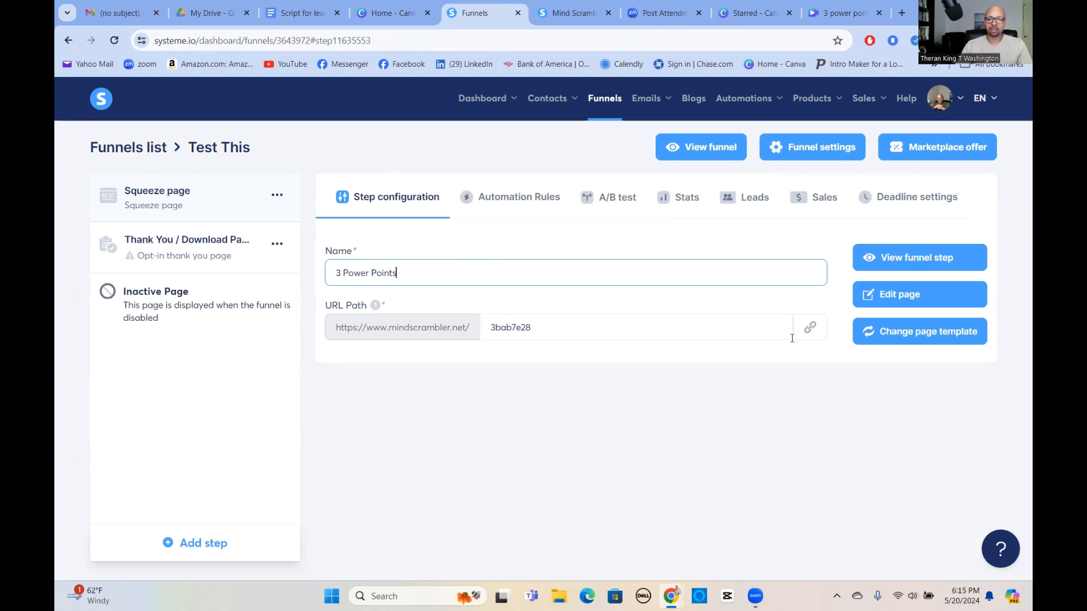
click(810, 331)
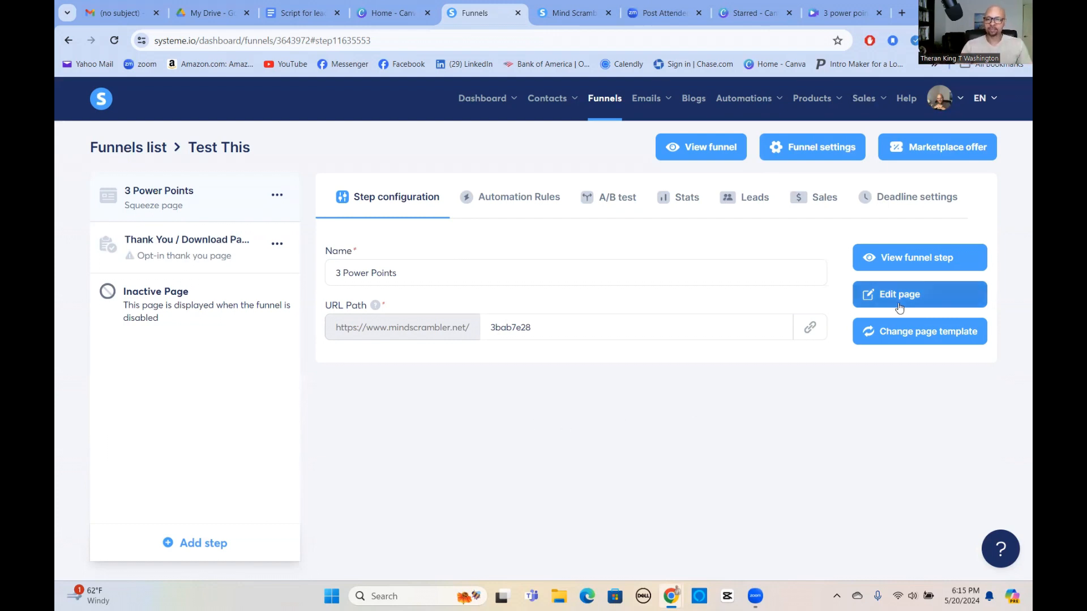
click(908, 258)
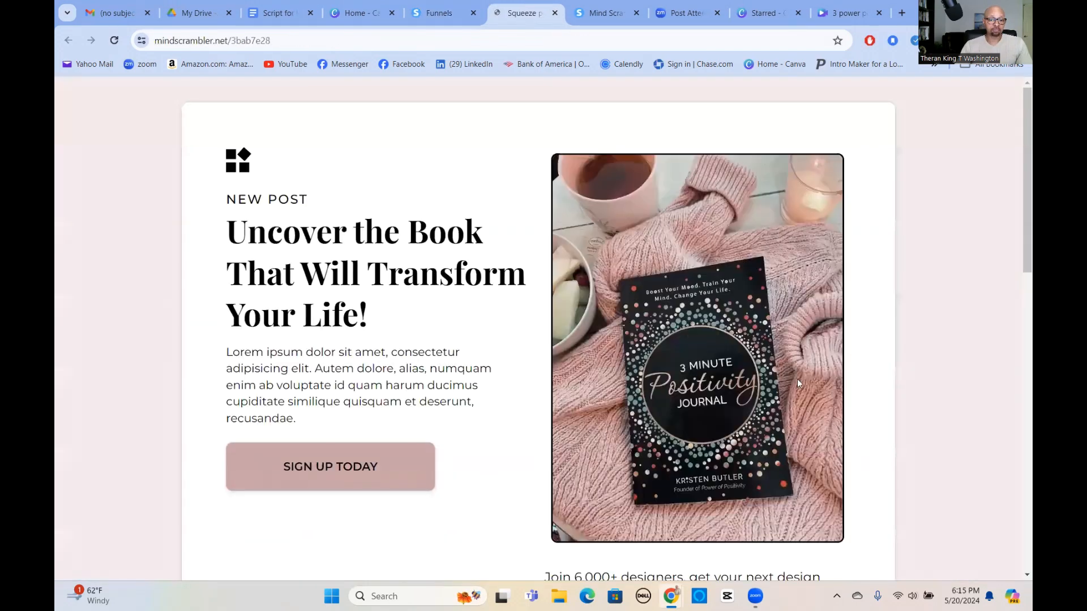
scroll(416, 329, down, 12)
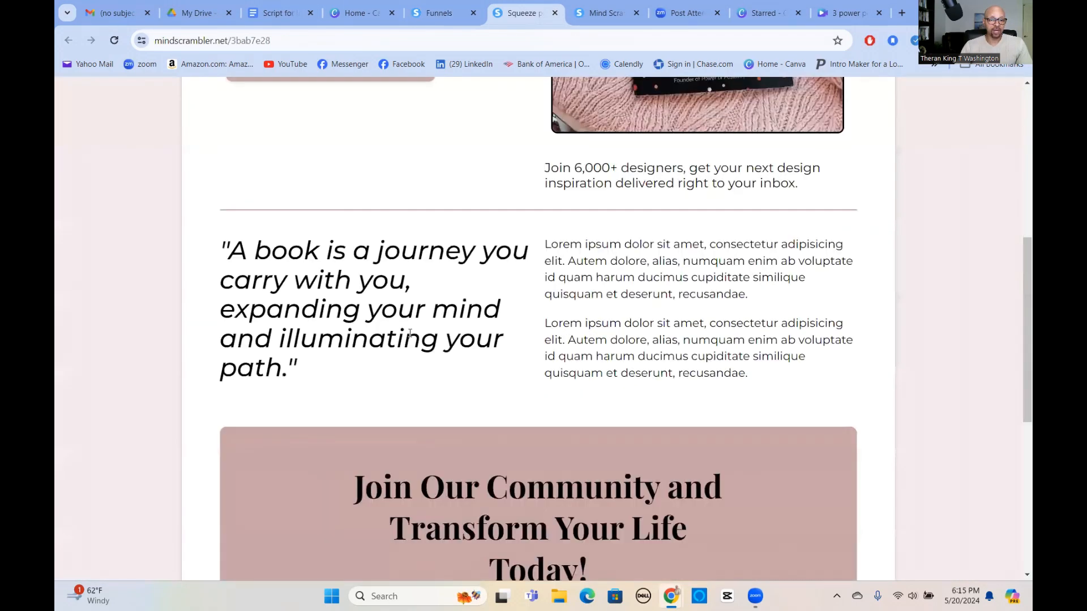
scroll(530, 335, up, 10)
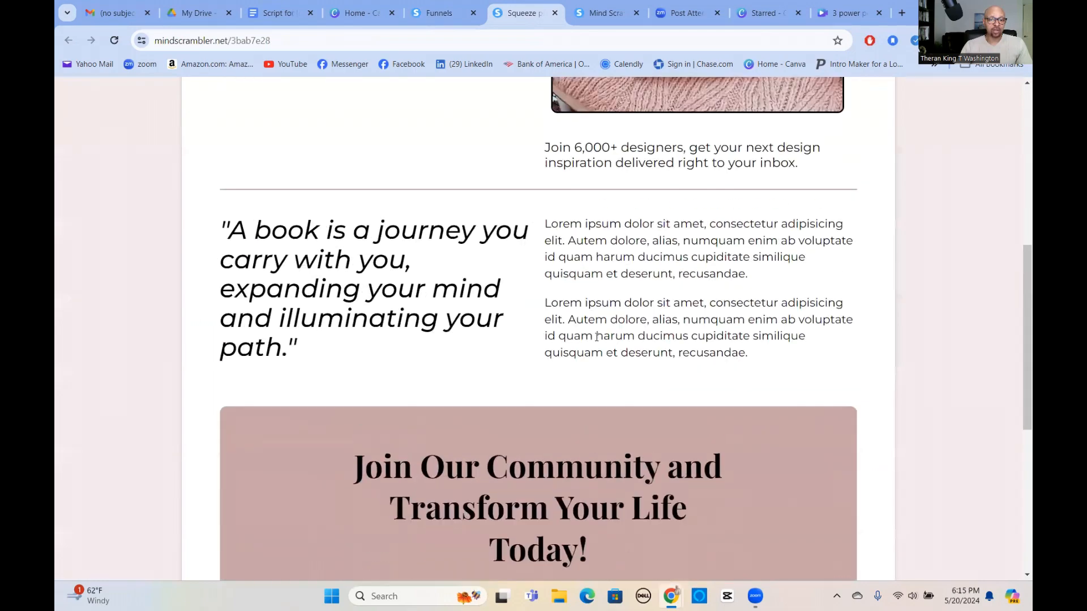
scroll(594, 338, up, 4)
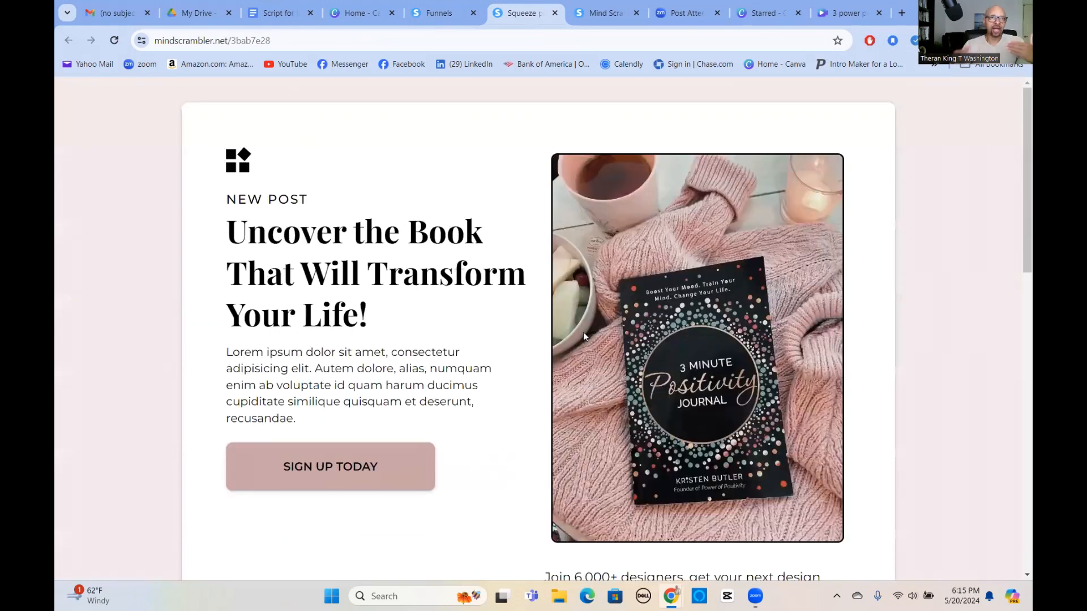
scroll(584, 335, down, 9)
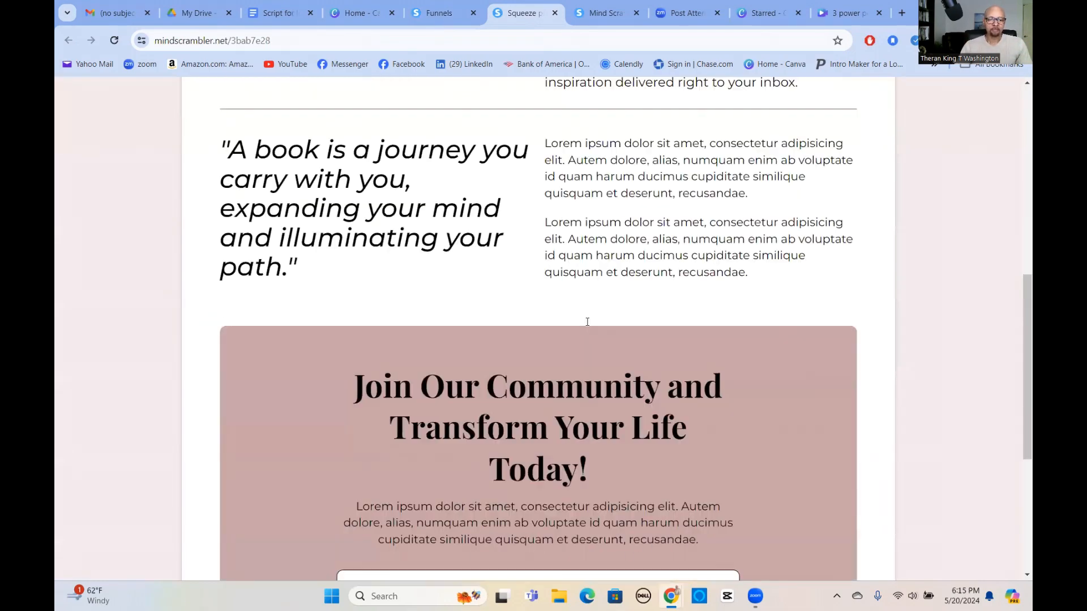
scroll(588, 321, down, 5)
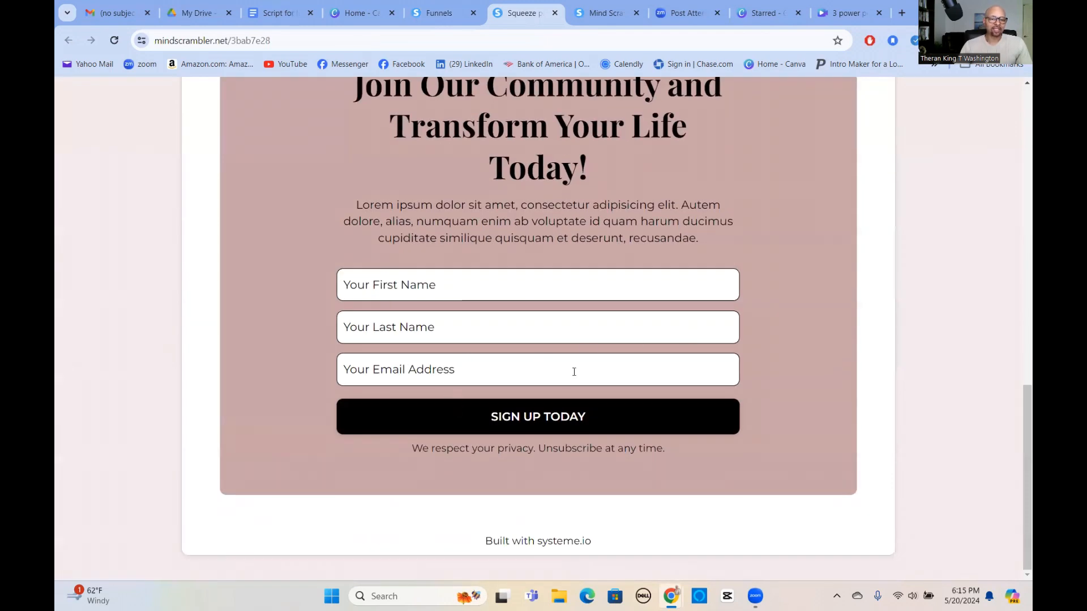
scroll(573, 372, up, 10)
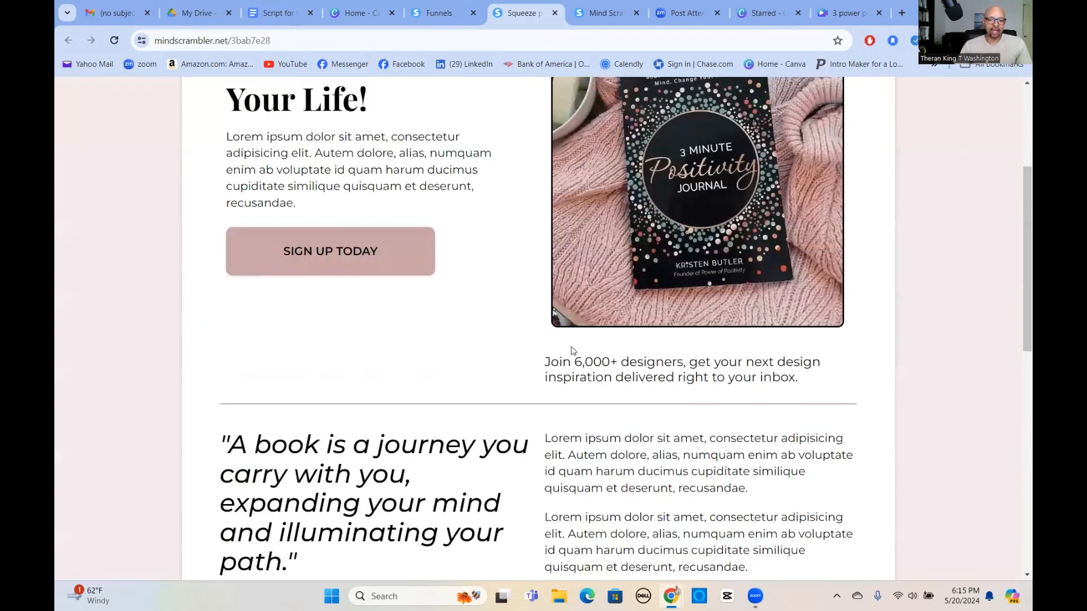
scroll(572, 351, up, 3)
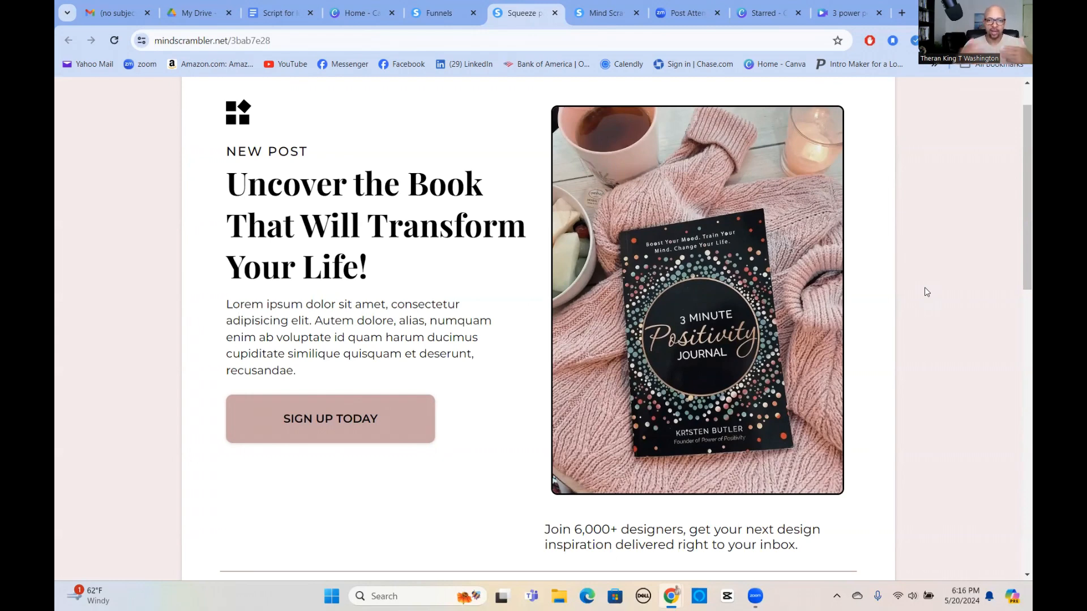
click(555, 14)
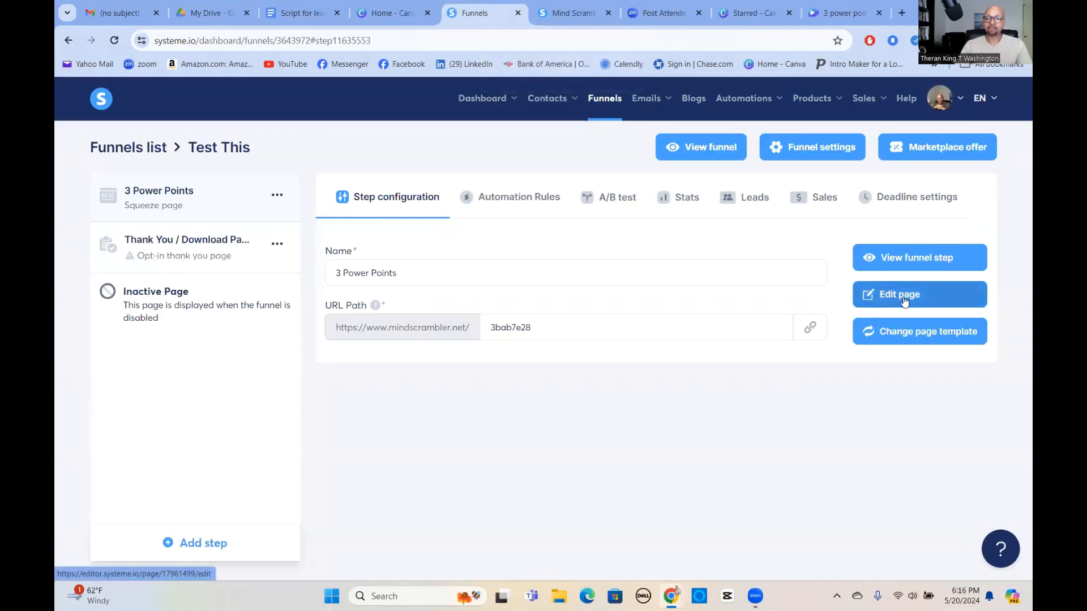
Open the squeeze page in the editor and bring up the file options for the top image.
click(895, 296)
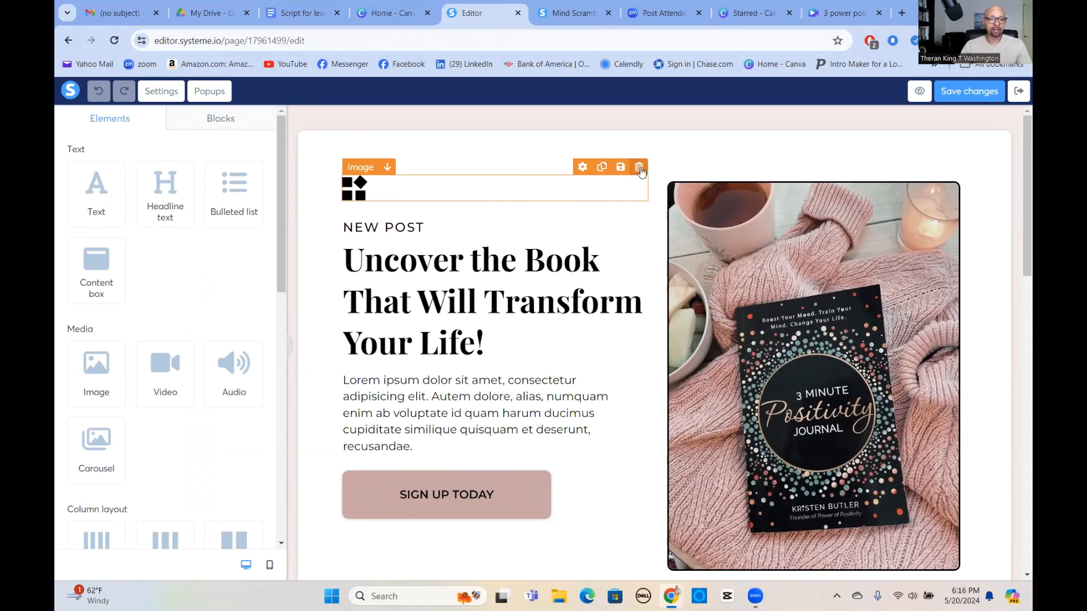
click(359, 194)
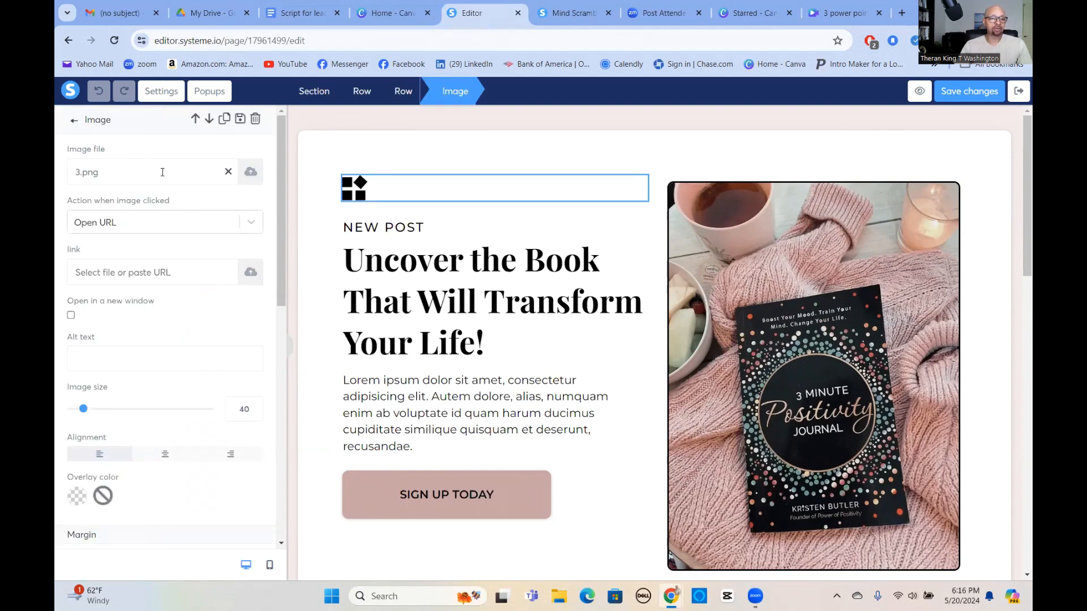
click(250, 173)
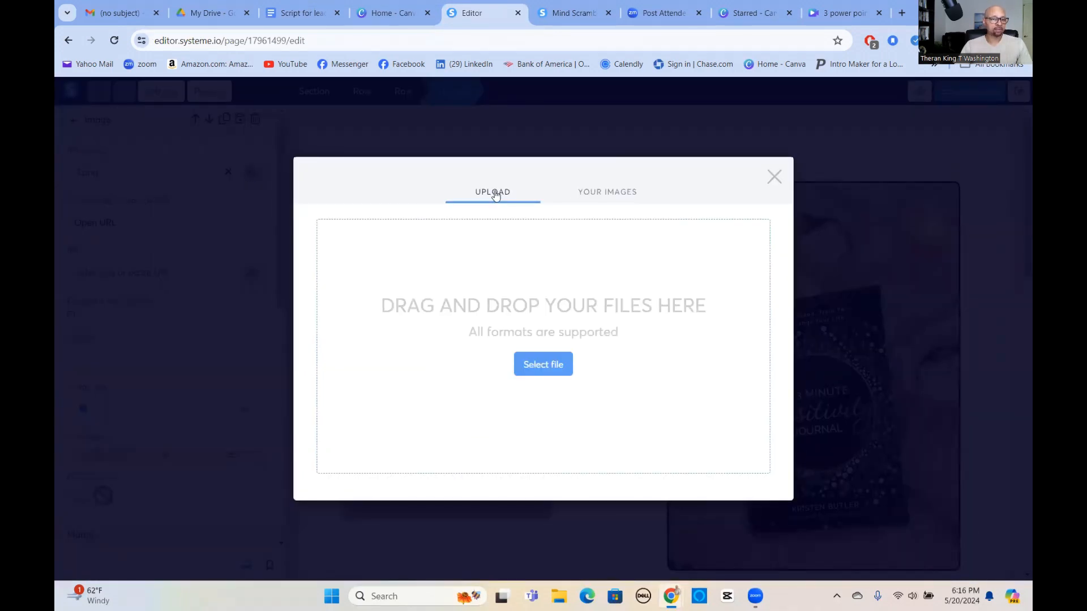
Insert mindscramblersinglelogo.png from Your Images as the top image.
click(610, 197)
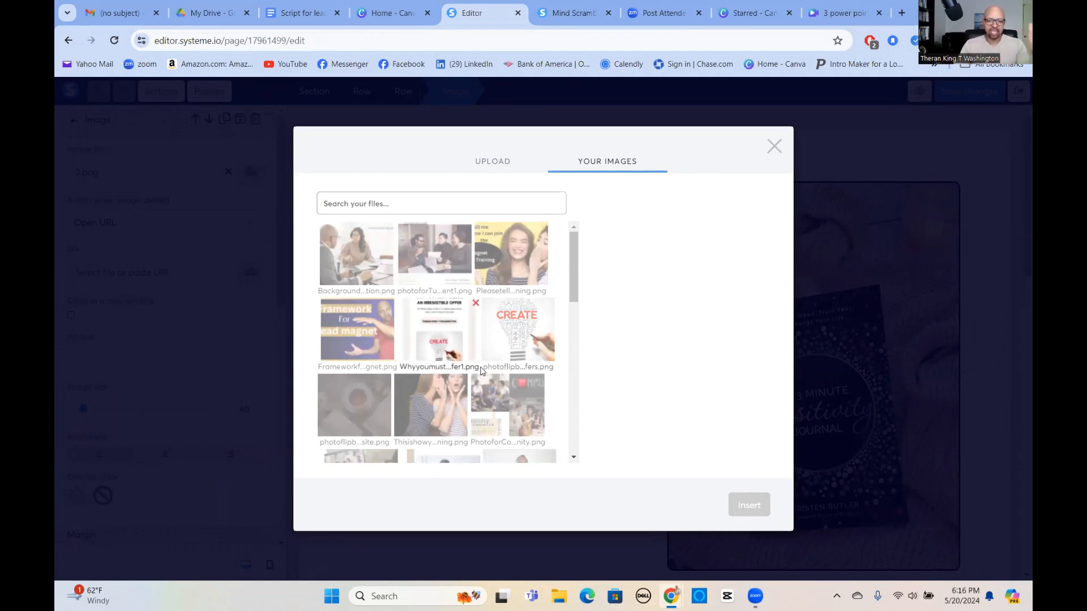
scroll(498, 351, down, 10)
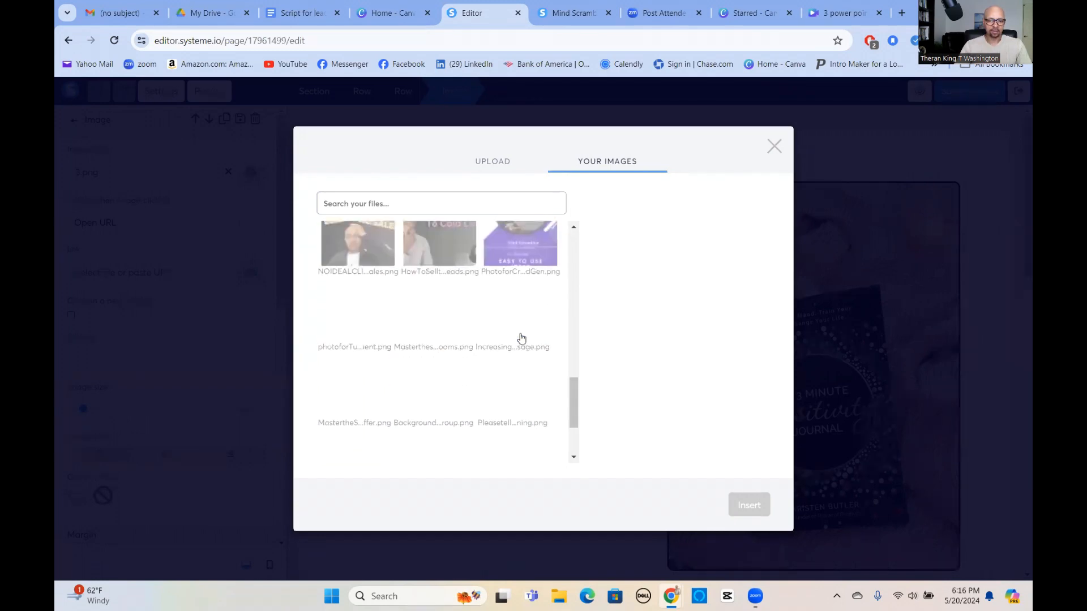
scroll(518, 339, down, 10)
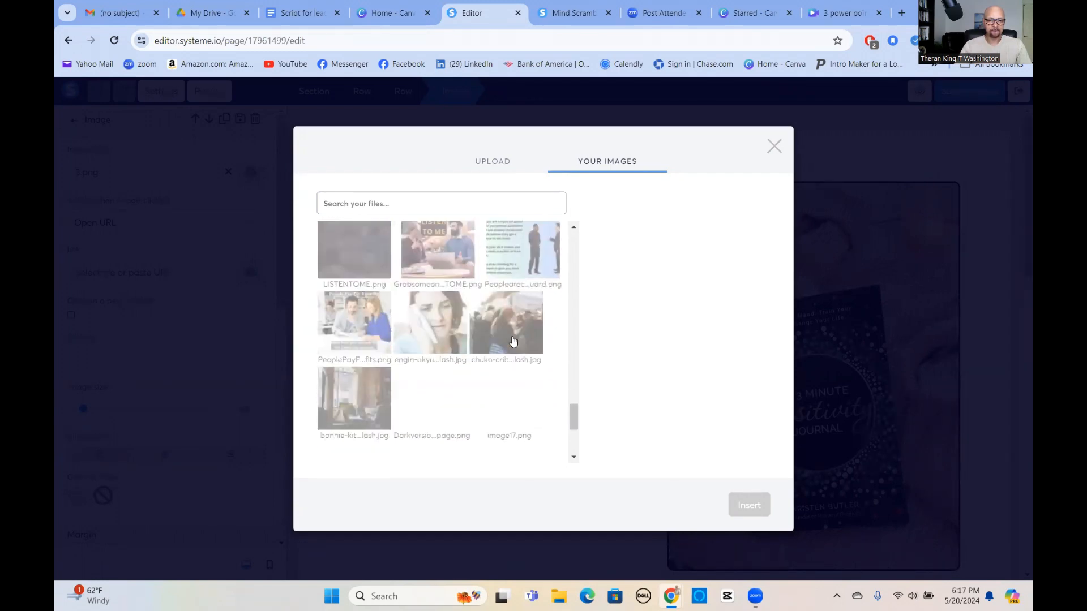
scroll(513, 341, down, 10)
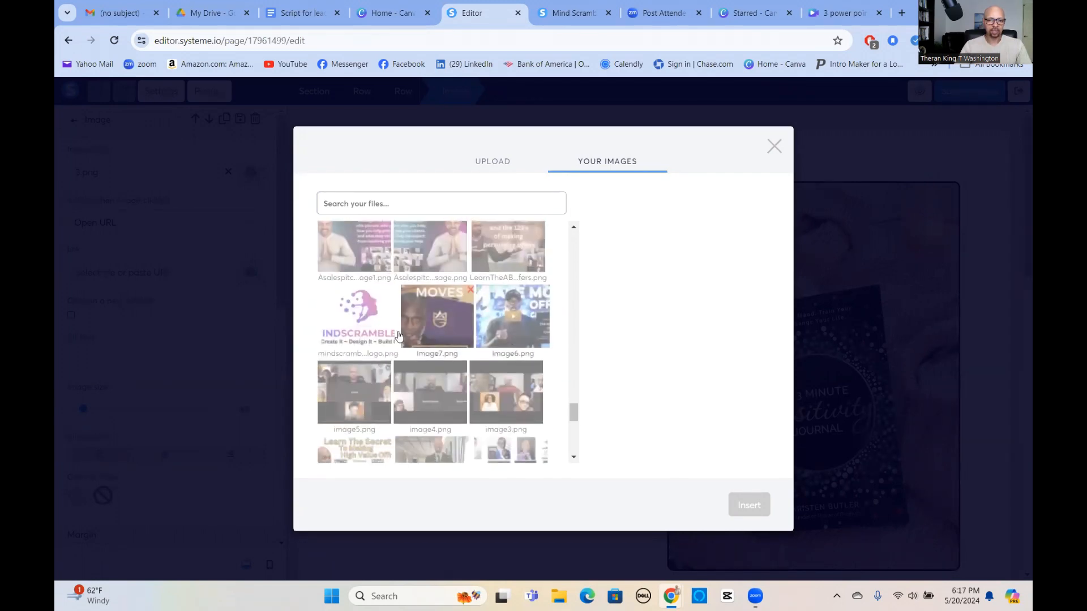
click(397, 334)
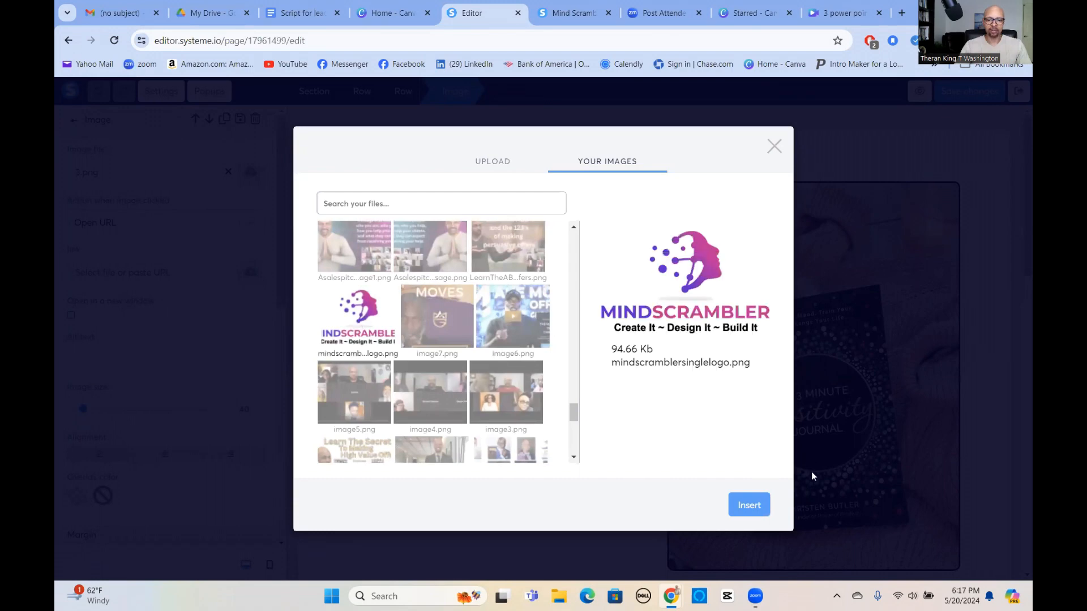
click(748, 503)
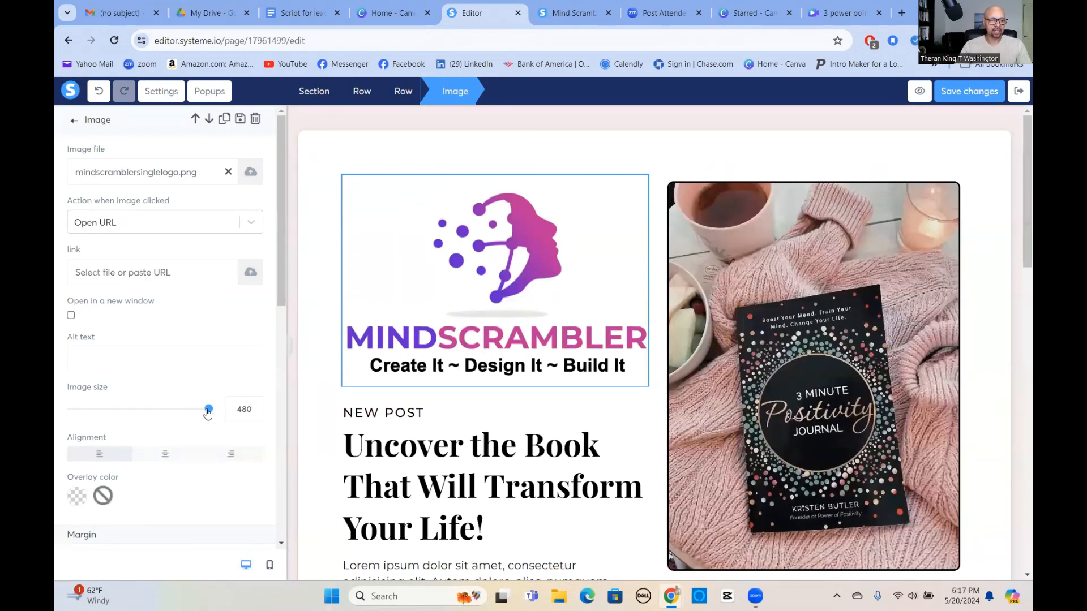
Reduce the Mindscrambler logo's image size to 70.
drag(208, 409, 92, 413)
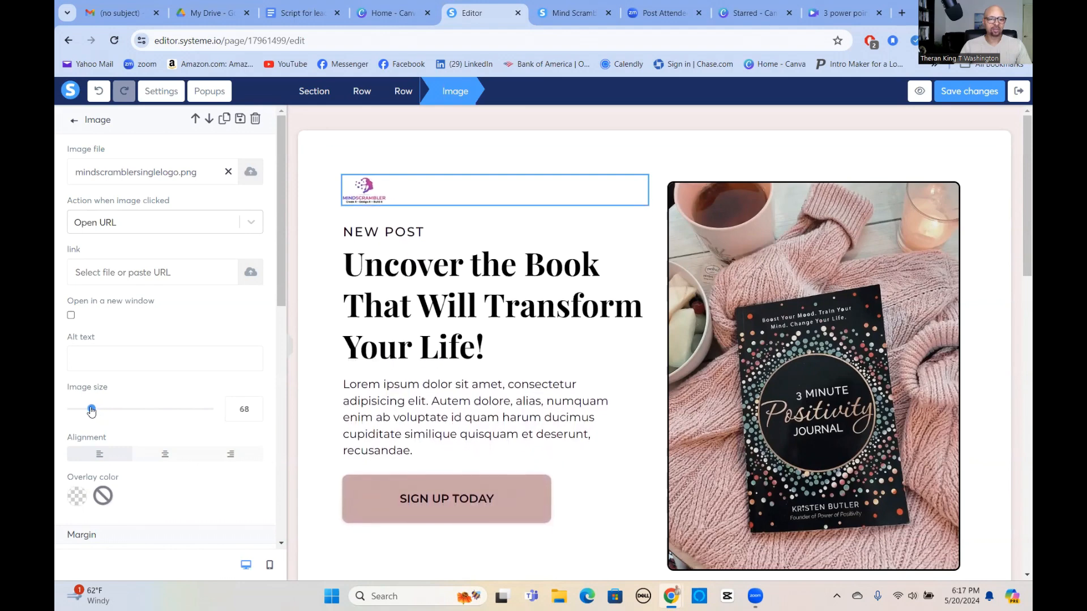
click(255, 406)
click(254, 406)
click(255, 405)
click(255, 405)
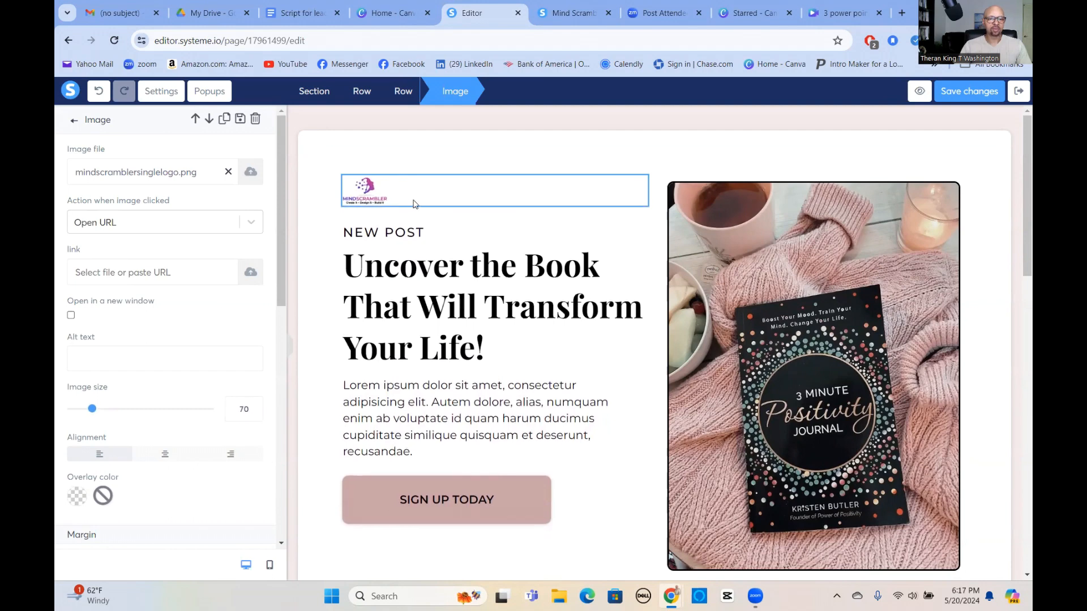
click(407, 233)
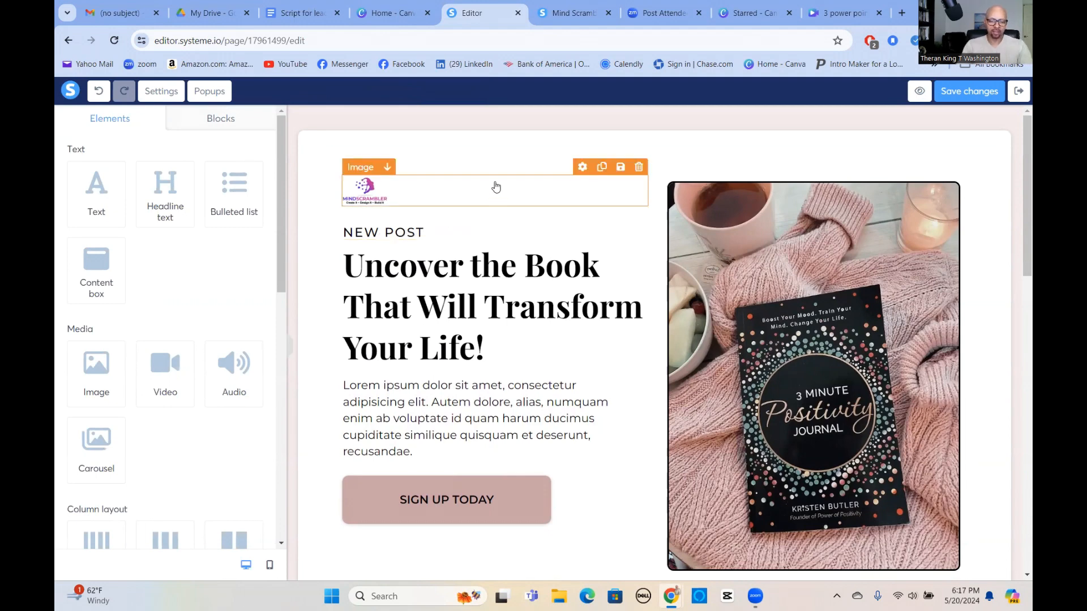
Replace the NEW POST label text with 'Live your best life'.
click(396, 232)
key(ctrl+a)
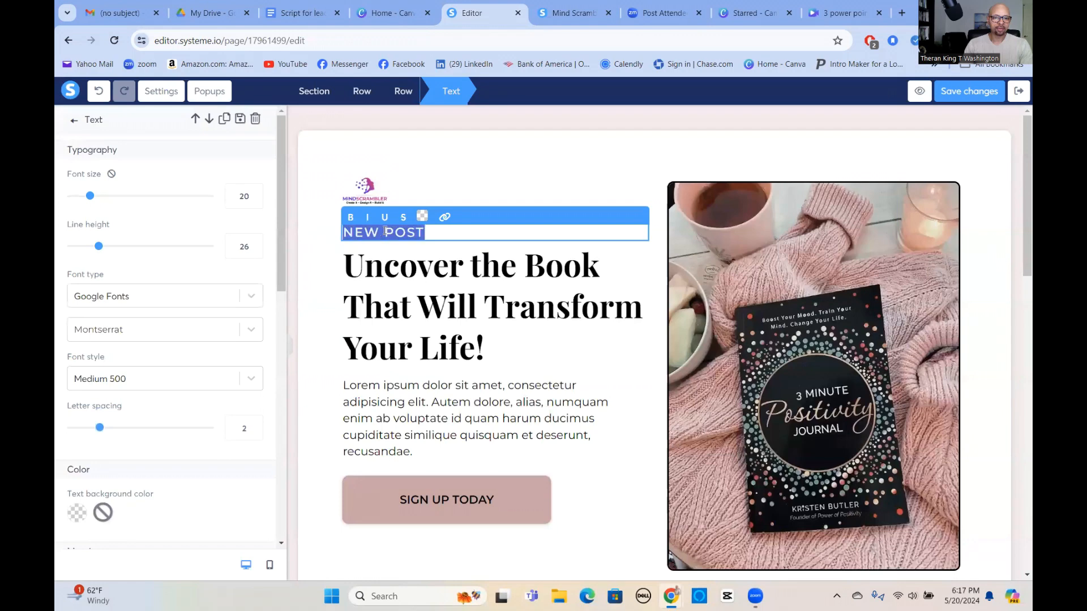
text(Live)
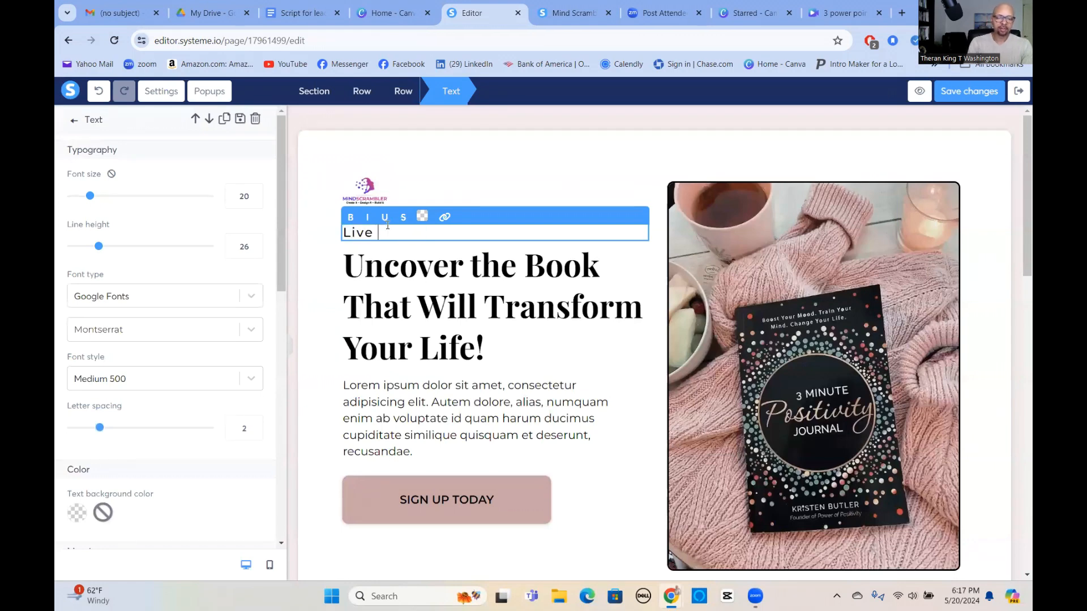
text( your best life)
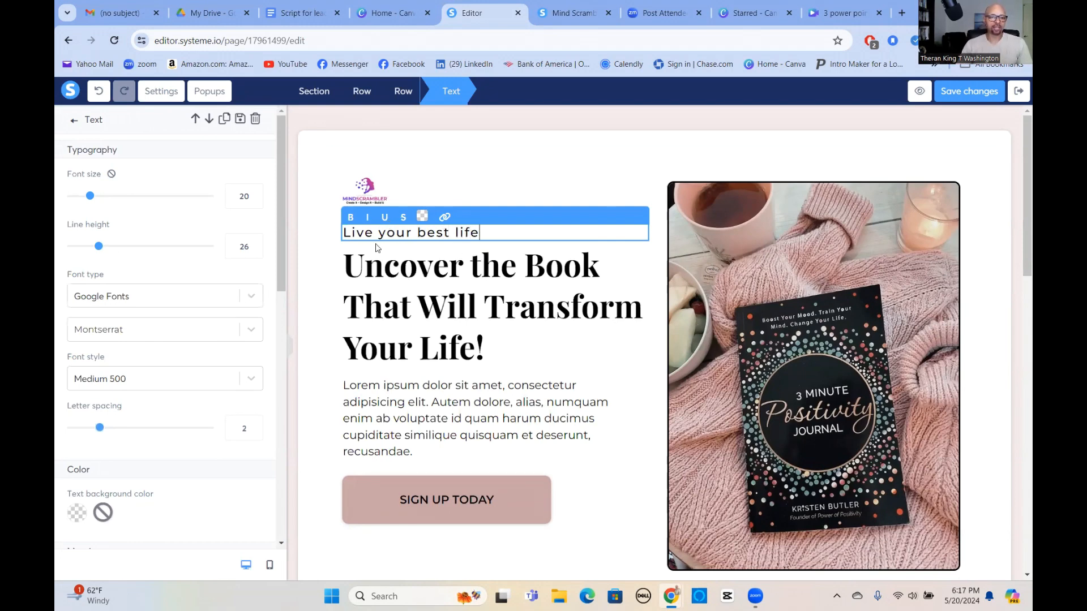
click(408, 268)
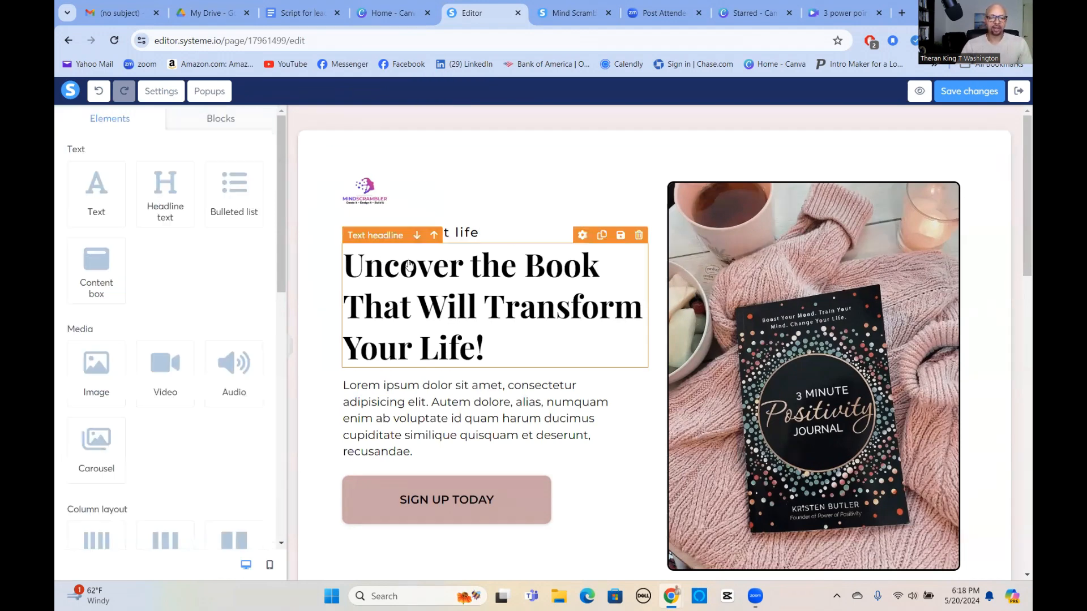
Retype the headline as '3 Power Points For Turning Strangers Into Qualified Leads'.
double_click(458, 286)
click(484, 301)
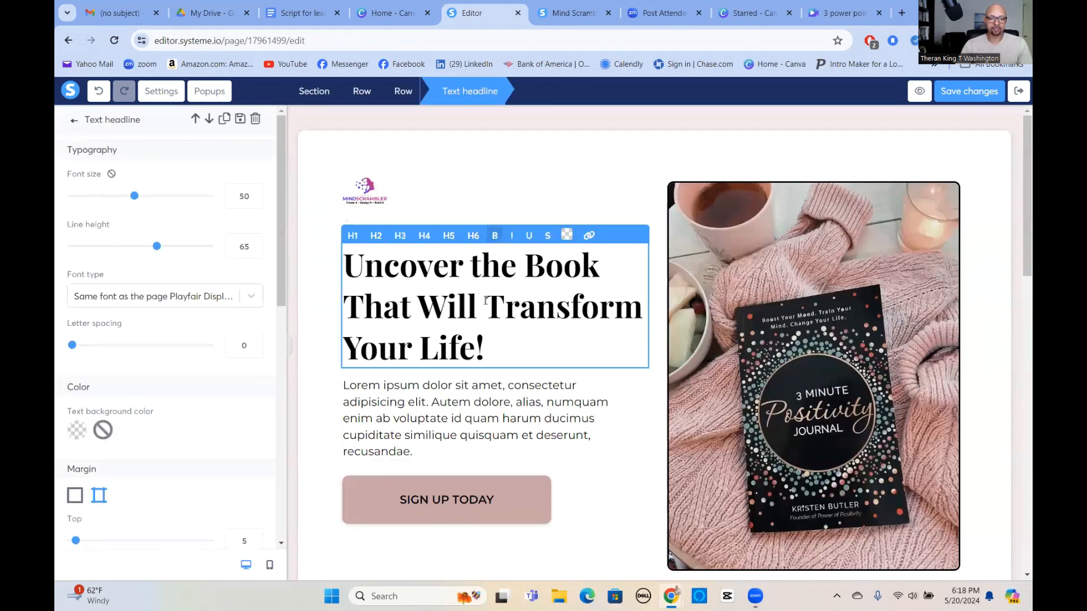
key(ctrl+a)
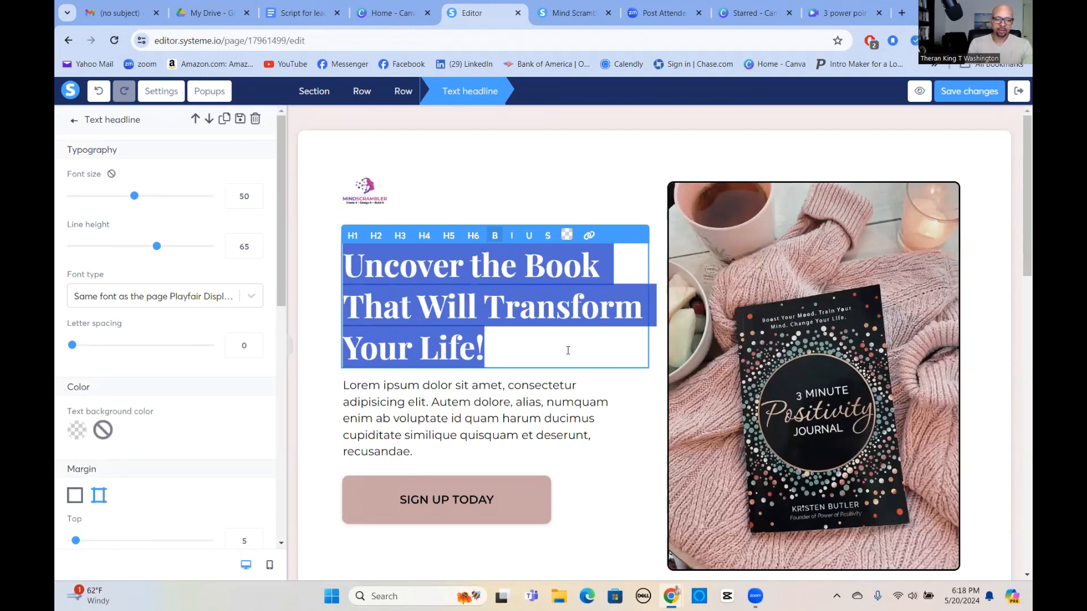
text(3)
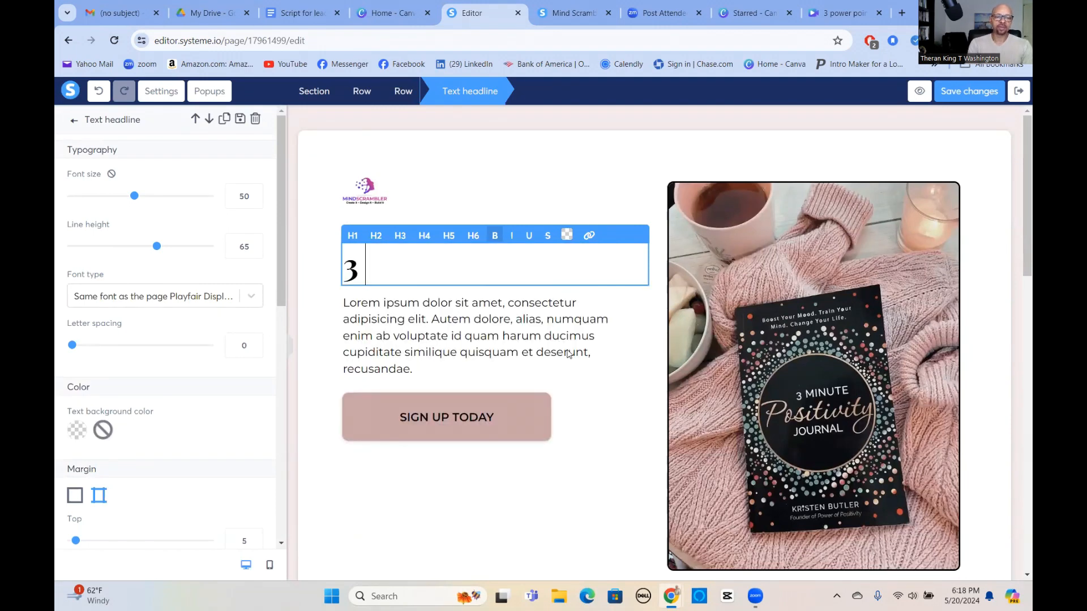
text( P)
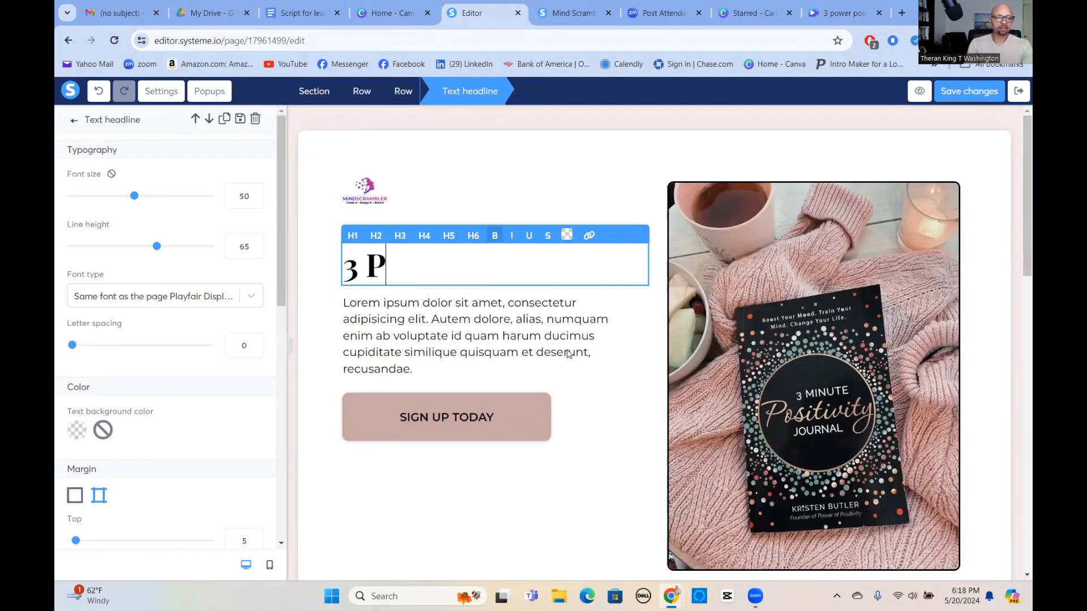
text(ower p)
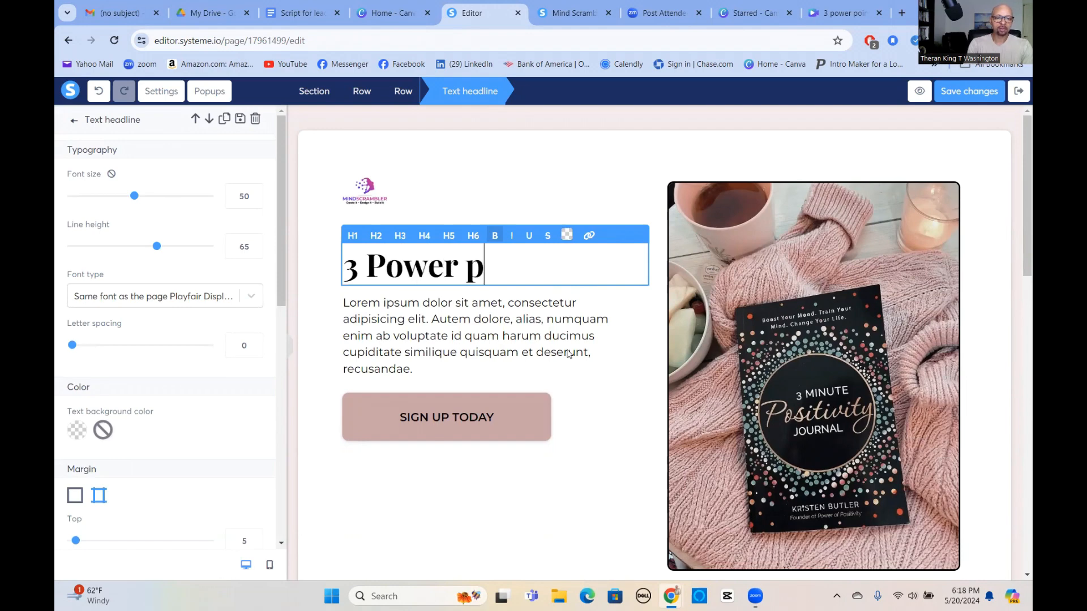
key(BackSpace)
text(Point)
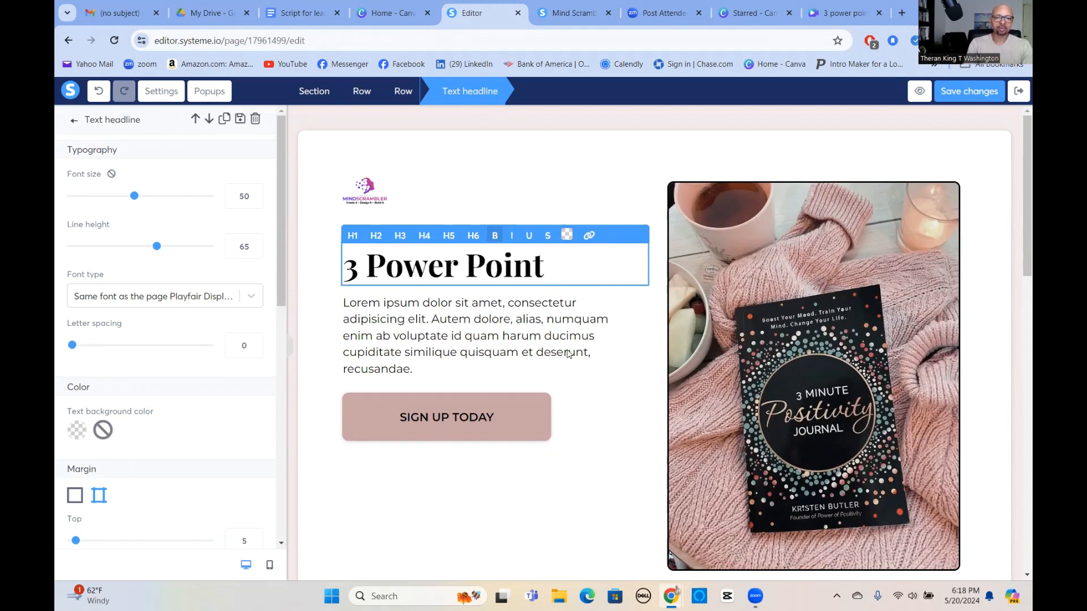
text(s For)
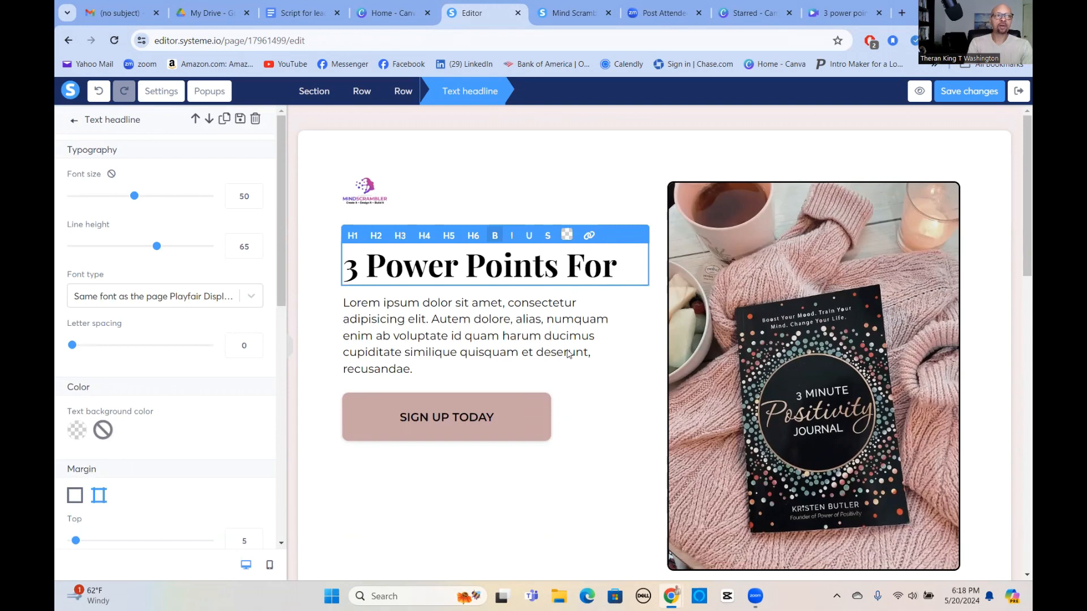
text( Turning Strang)
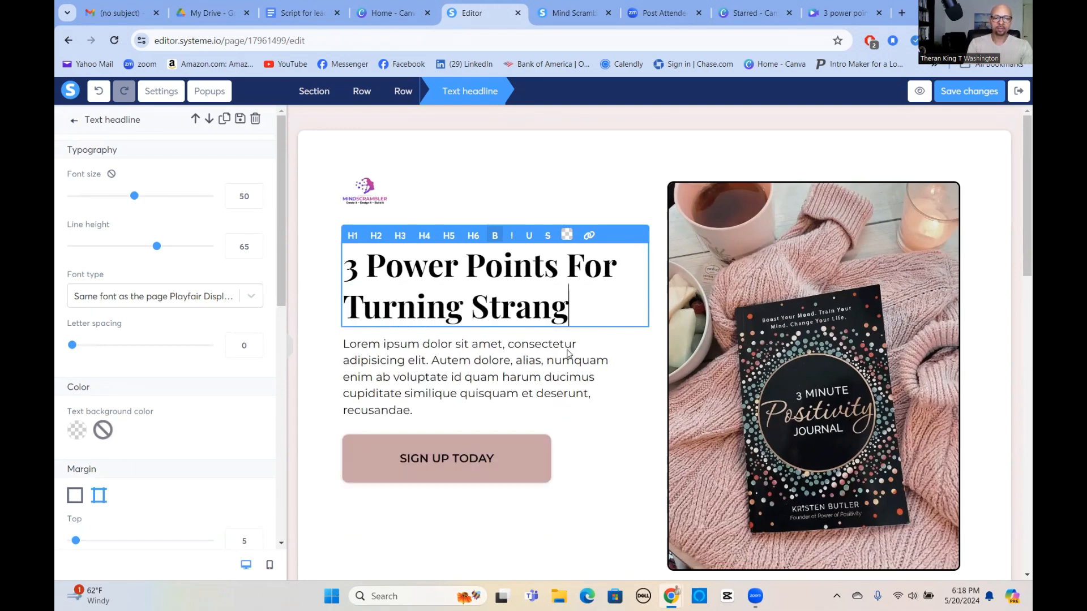
text(ers Into Qualife)
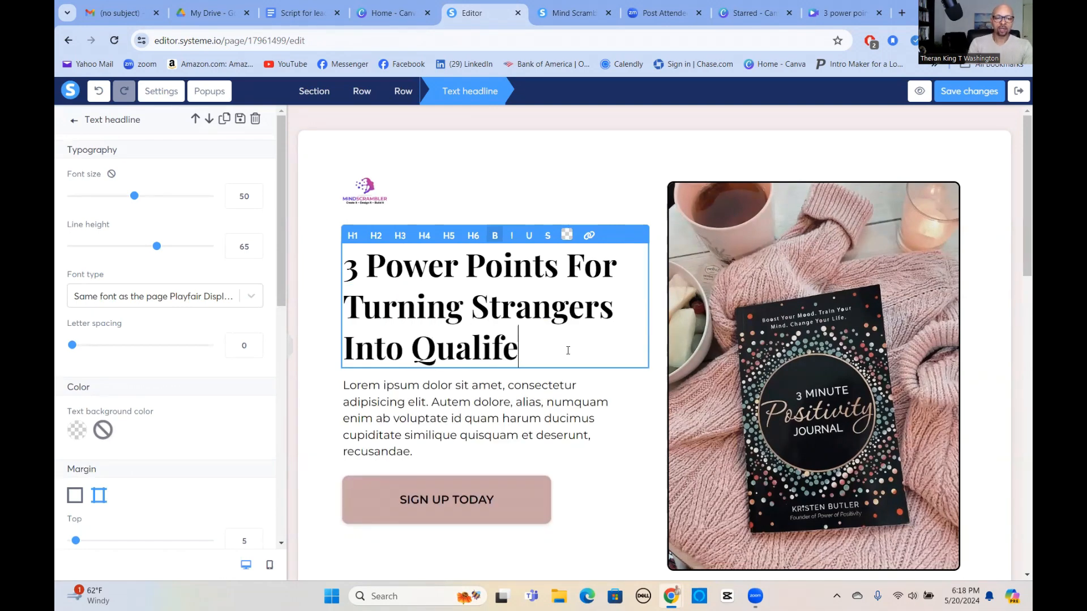
key(BackSpace)
text(ied )
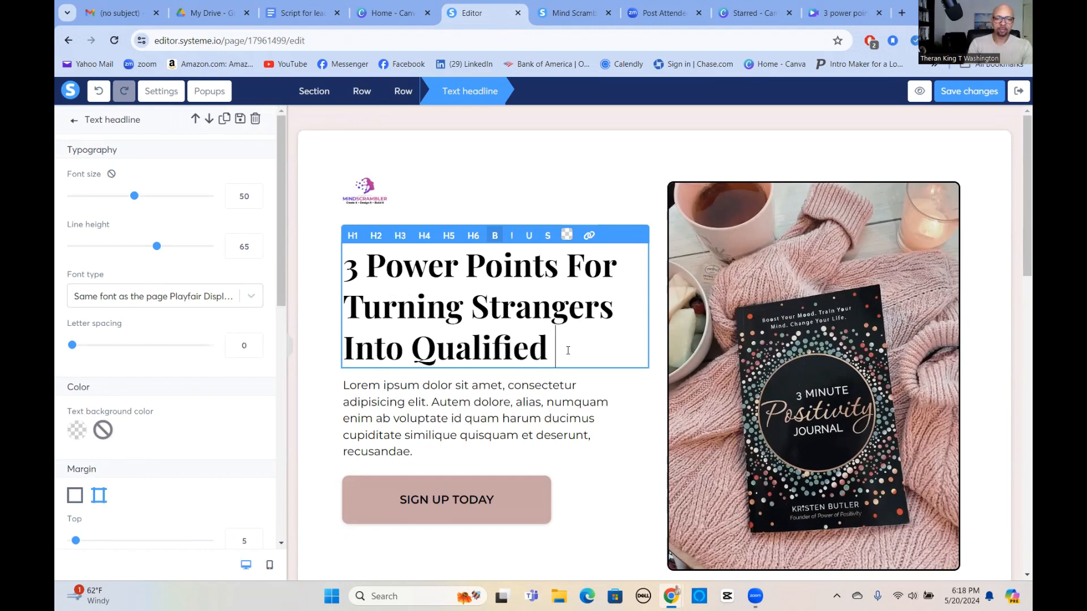
text(Leads)
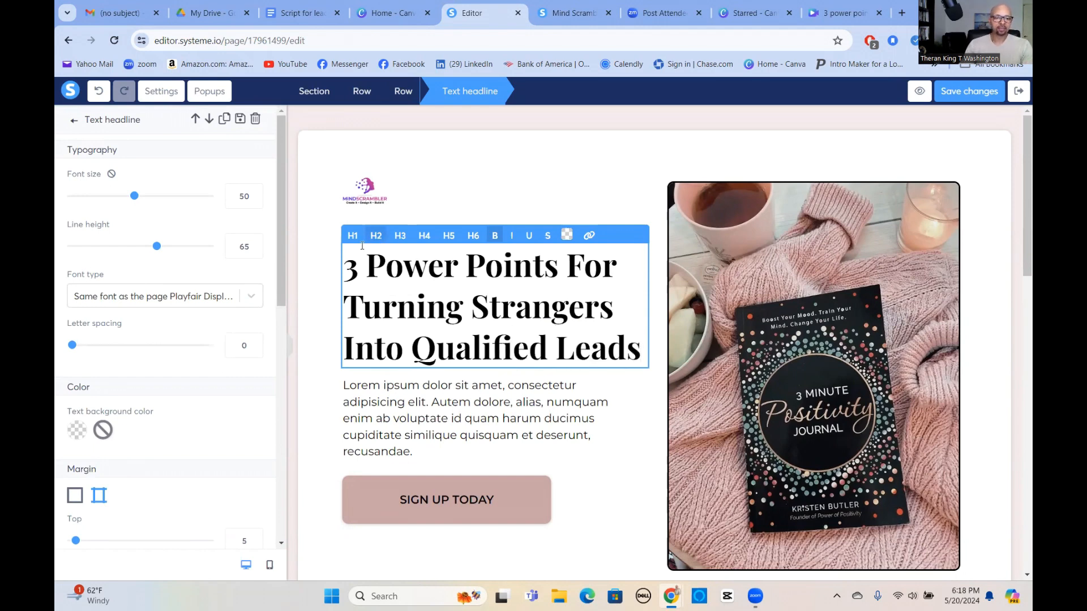
Lower the headline font size from 50 to 41 and line height from 65 to 56.
click(255, 200)
click(255, 201)
click(254, 201)
click(255, 201)
click(254, 201)
click(255, 201)
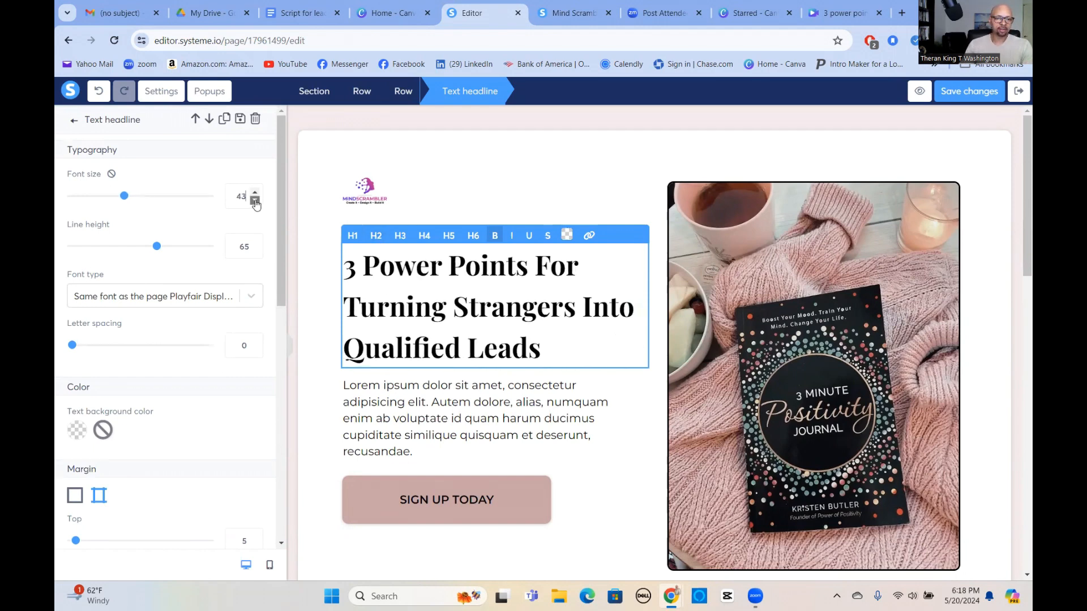
click(255, 201)
click(255, 201)
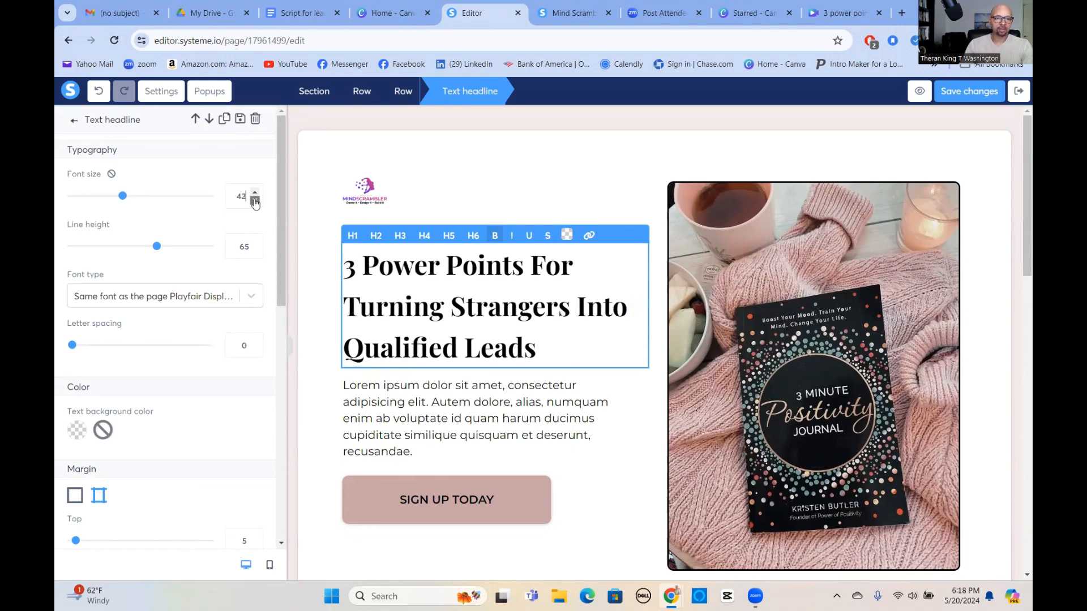
click(254, 201)
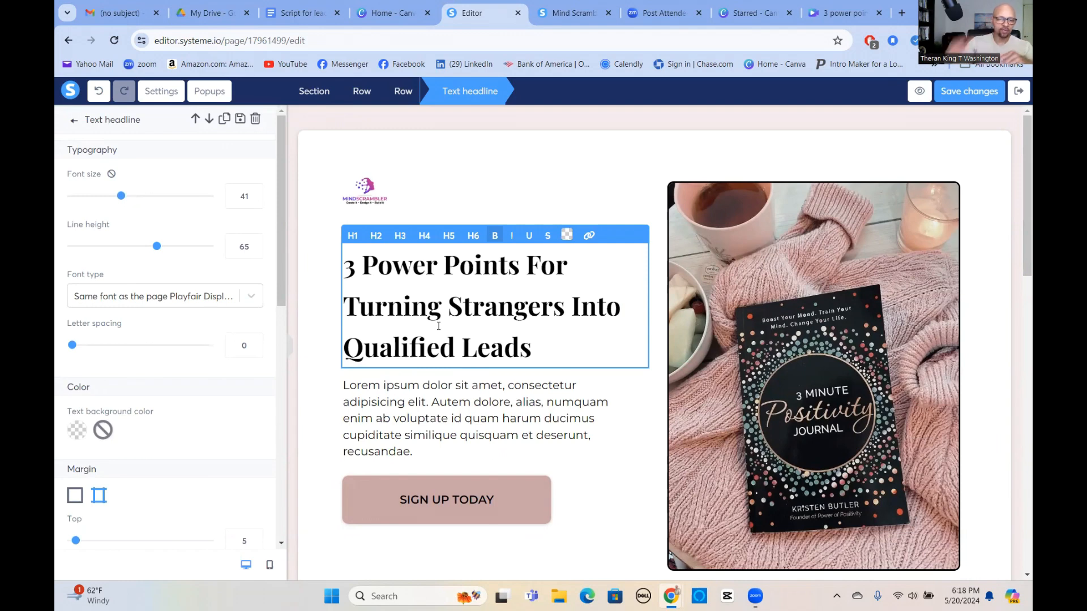
click(255, 251)
click(255, 251)
click(255, 252)
click(255, 251)
click(254, 251)
click(255, 251)
click(254, 252)
click(255, 252)
click(254, 252)
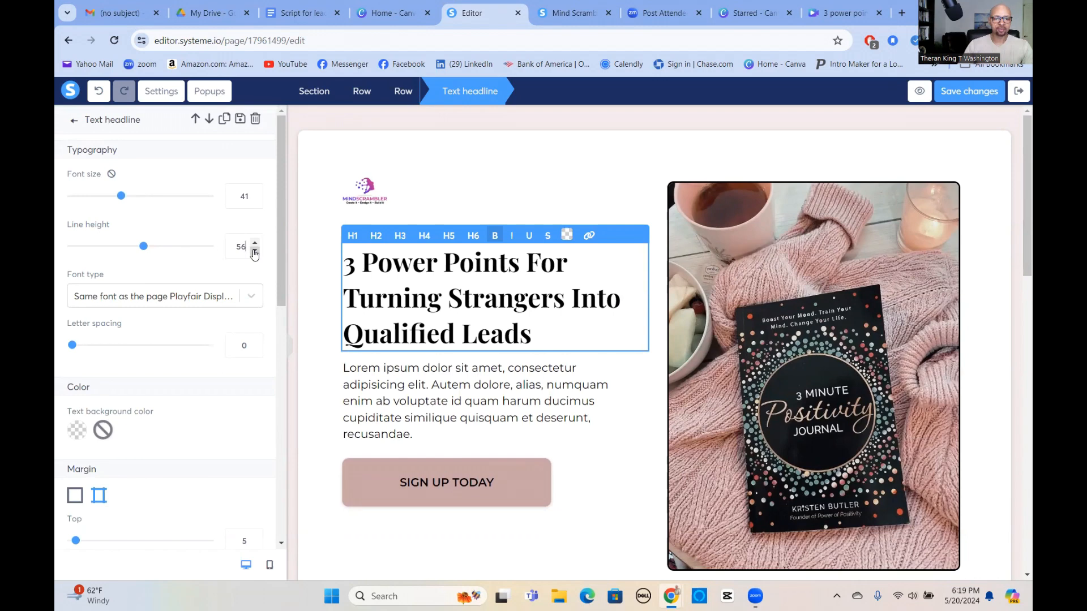
click(453, 388)
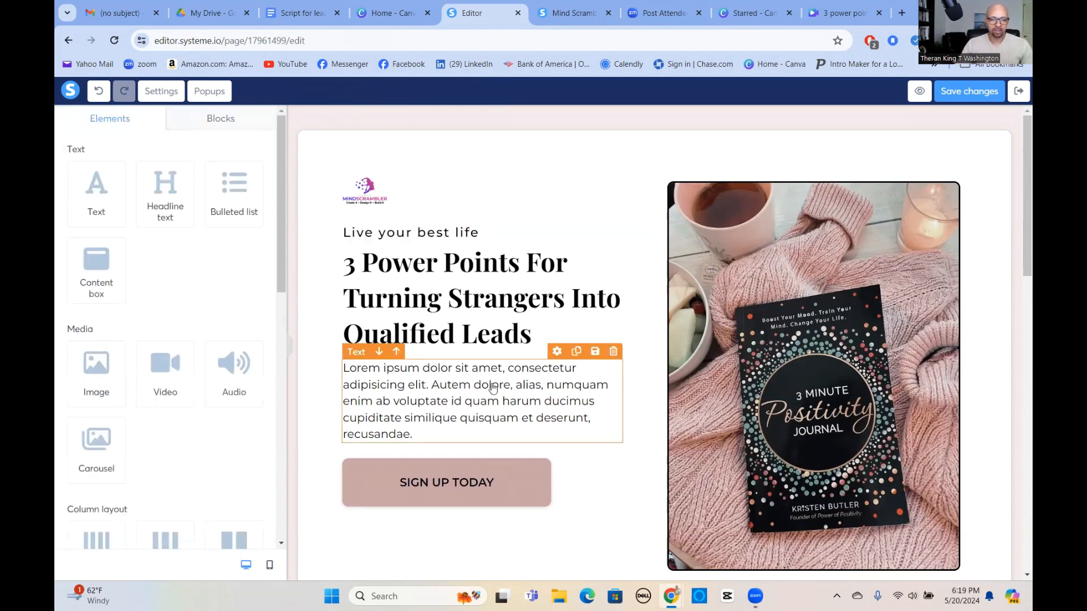
Paste 'Simple strategy that makes companies like Apple Inc so irresistible' over the Lorem ipsum paragraph.
click(460, 398)
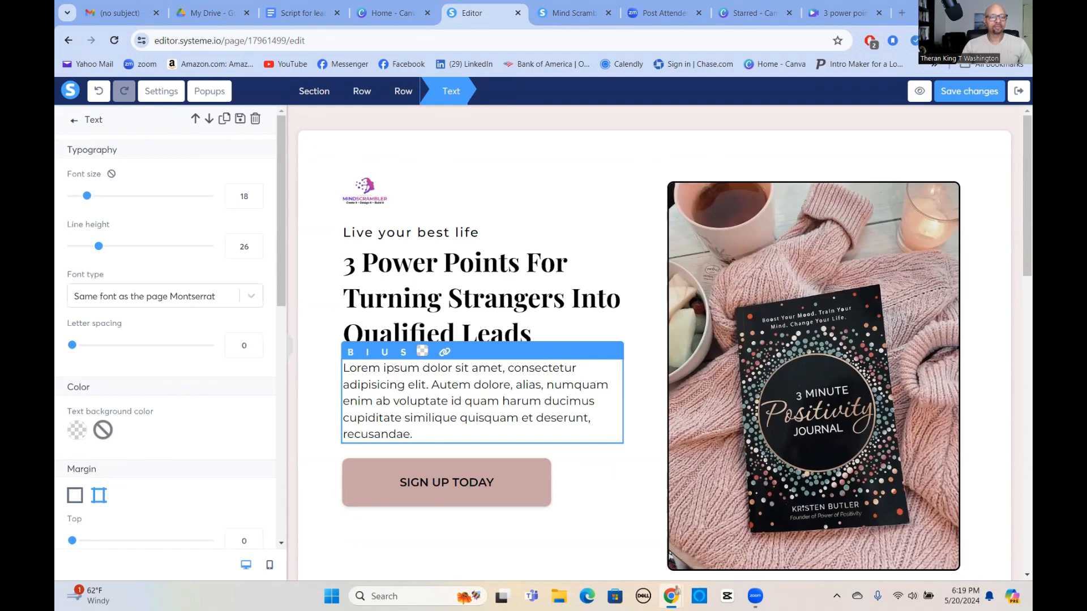
double_click(454, 391)
triple_click(454, 393)
right_click(456, 397)
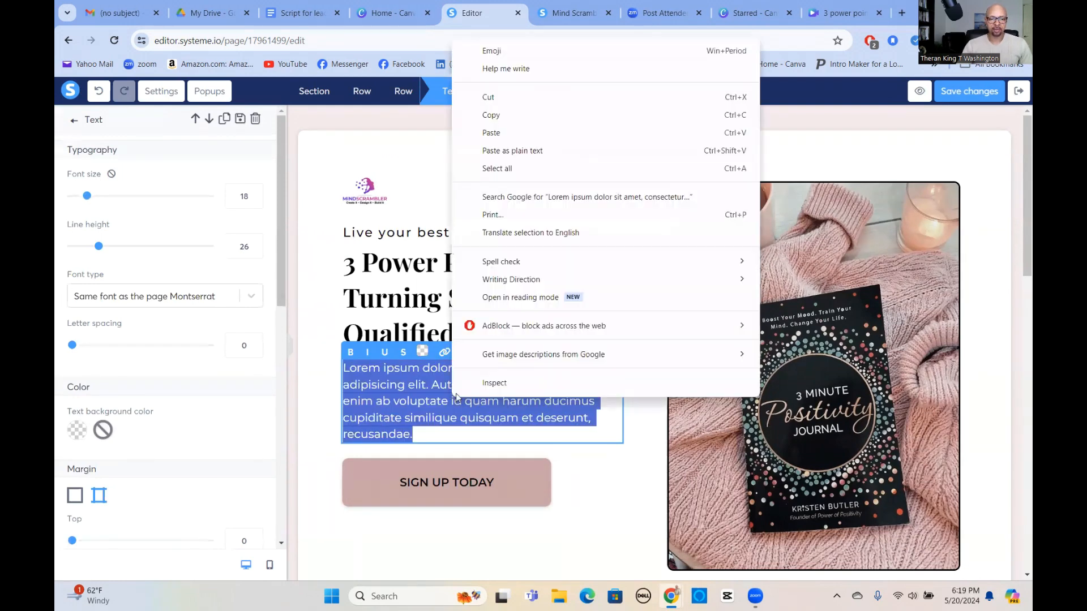
click(496, 136)
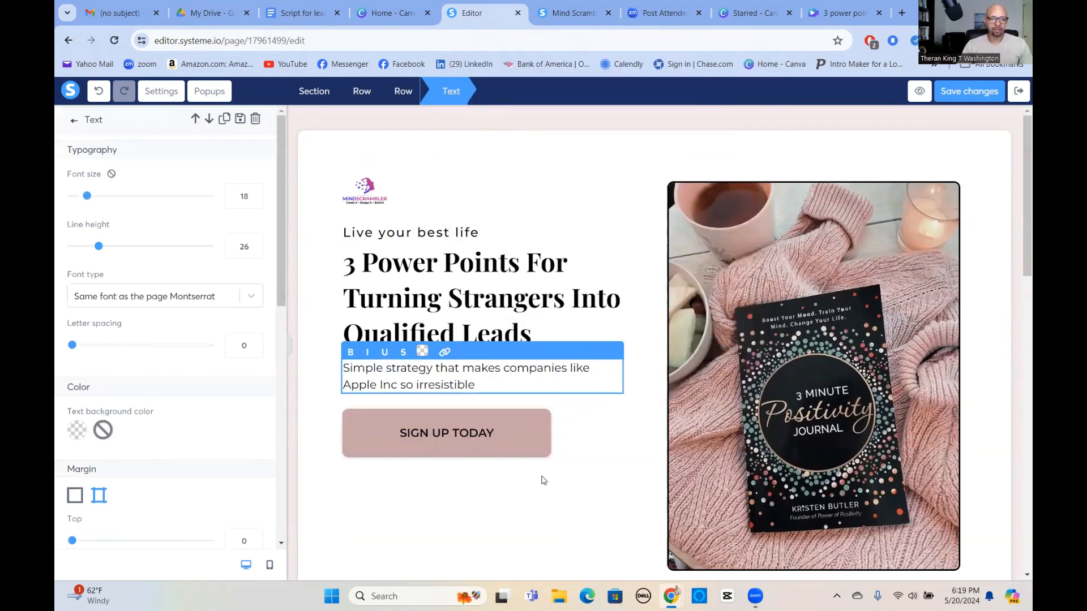
click(520, 481)
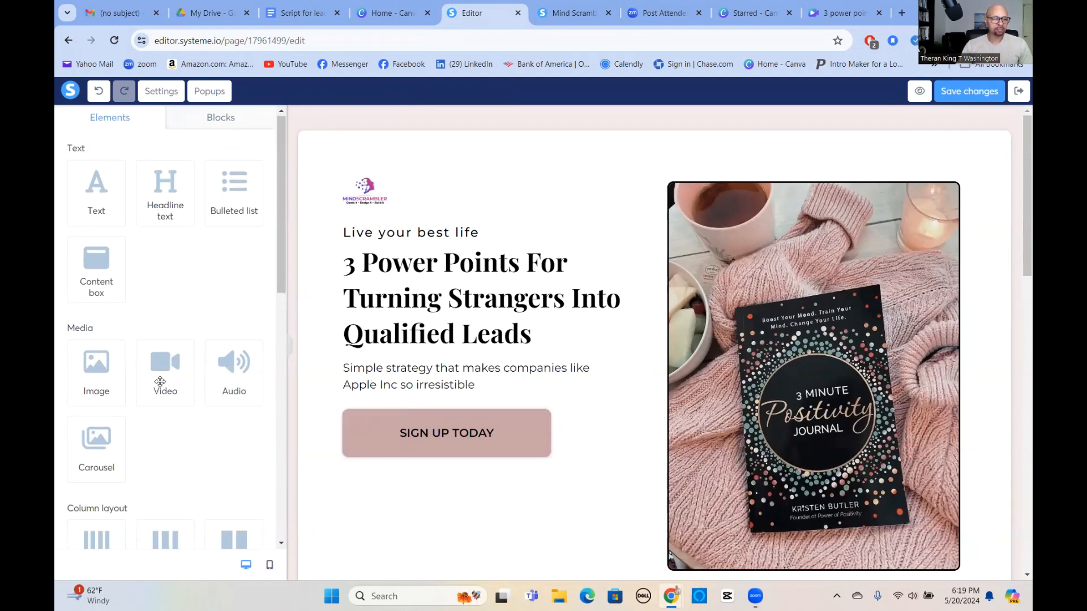
Add three form input fields above the sign-up button.
scroll(165, 374, down, 5)
scroll(102, 428, down, 2)
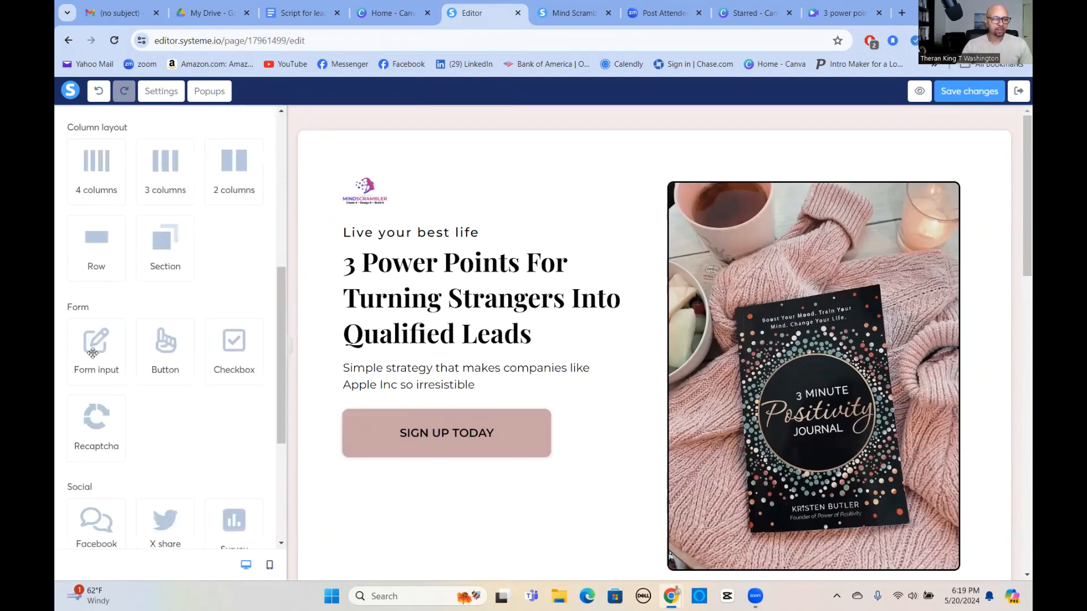
drag(94, 350, 390, 413)
scroll(132, 430, down, 4)
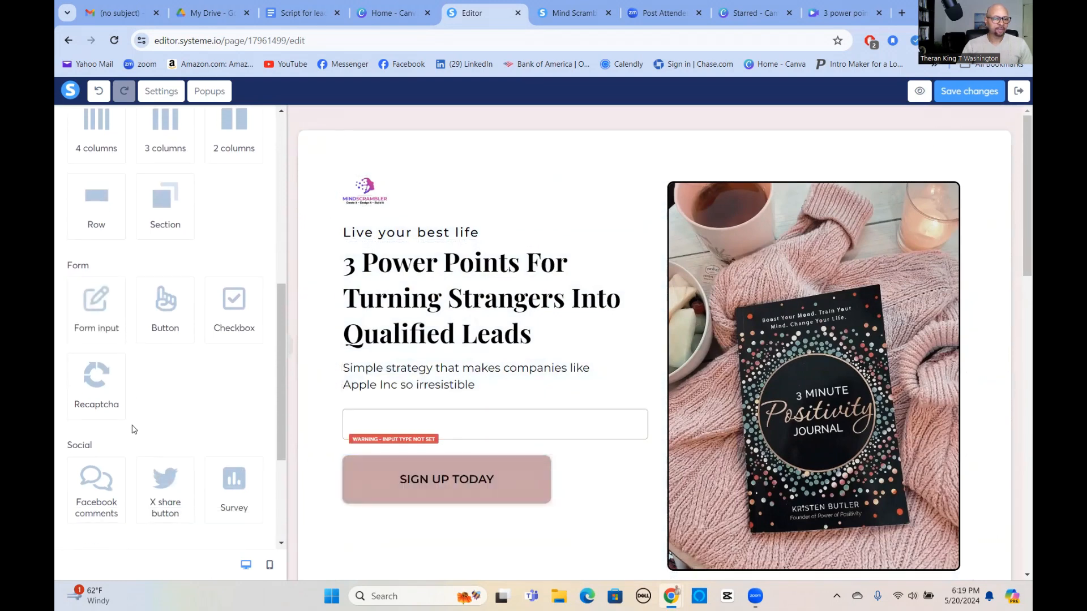
scroll(121, 414, up, 5)
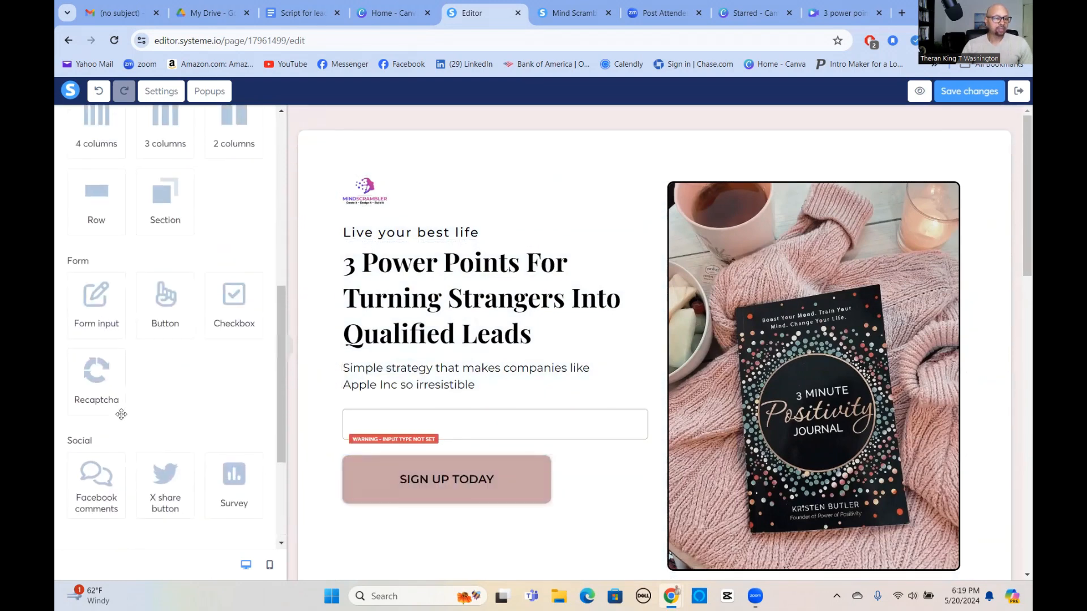
drag(90, 433, 445, 419)
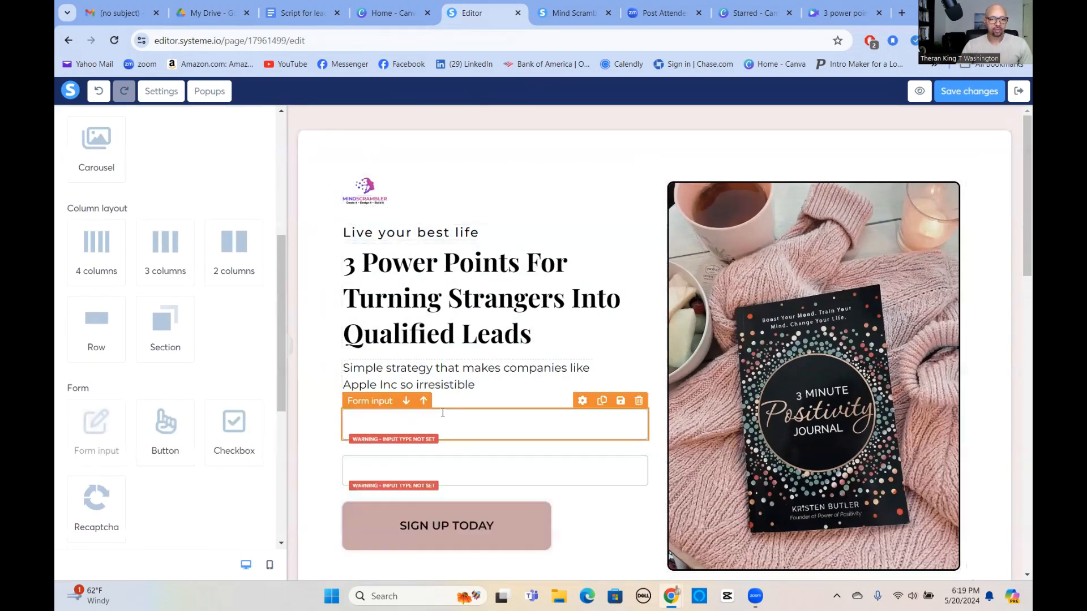
drag(129, 435, 453, 415)
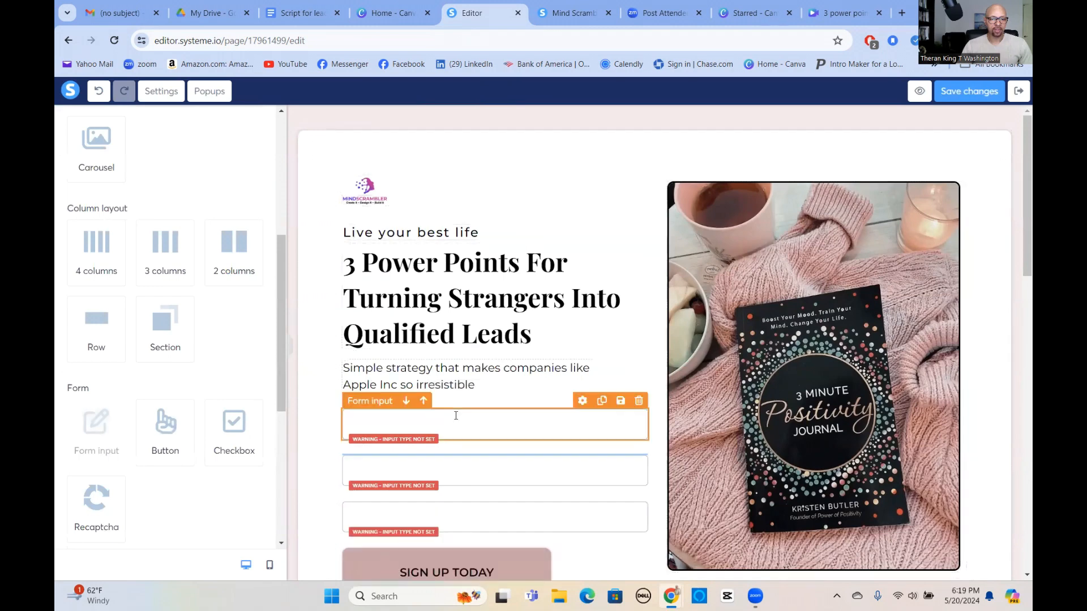
Set the first field to the First name input type and the second to Last name.
click(489, 421)
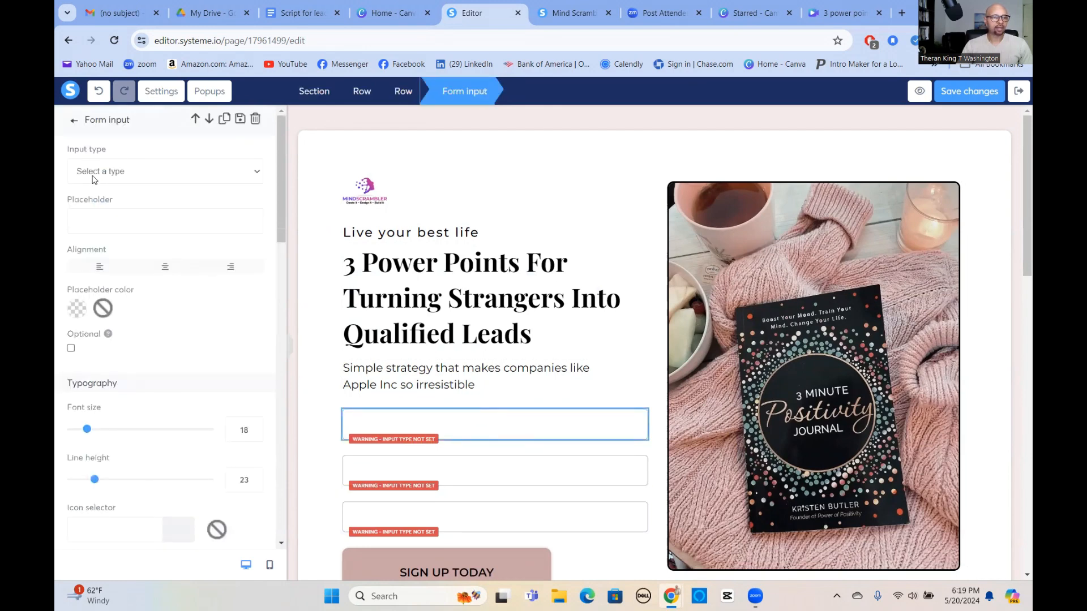
click(253, 173)
click(166, 241)
click(254, 172)
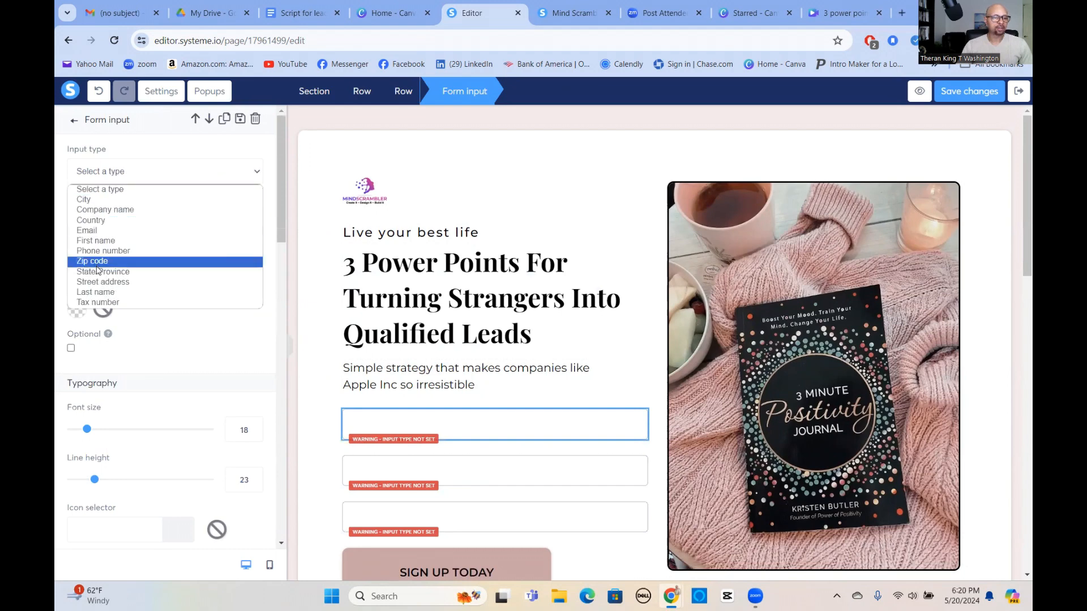
click(99, 241)
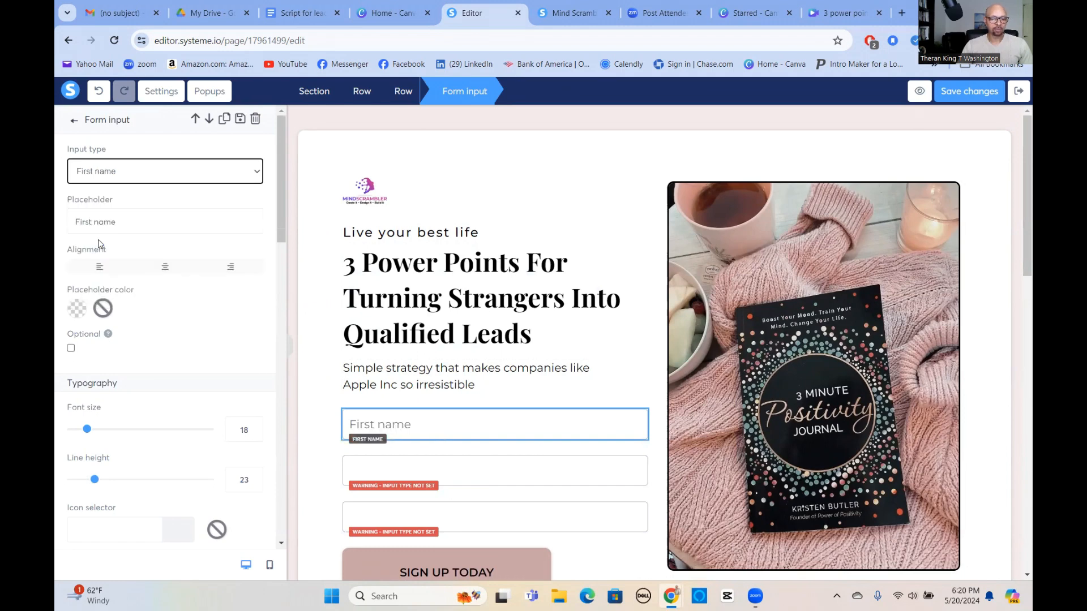
click(451, 475)
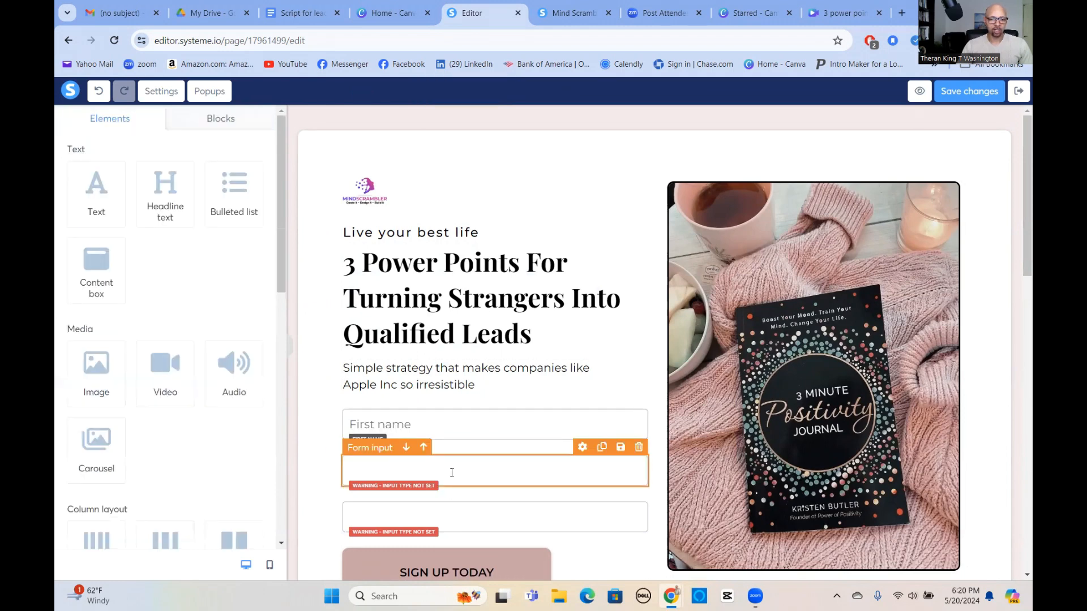
click(257, 173)
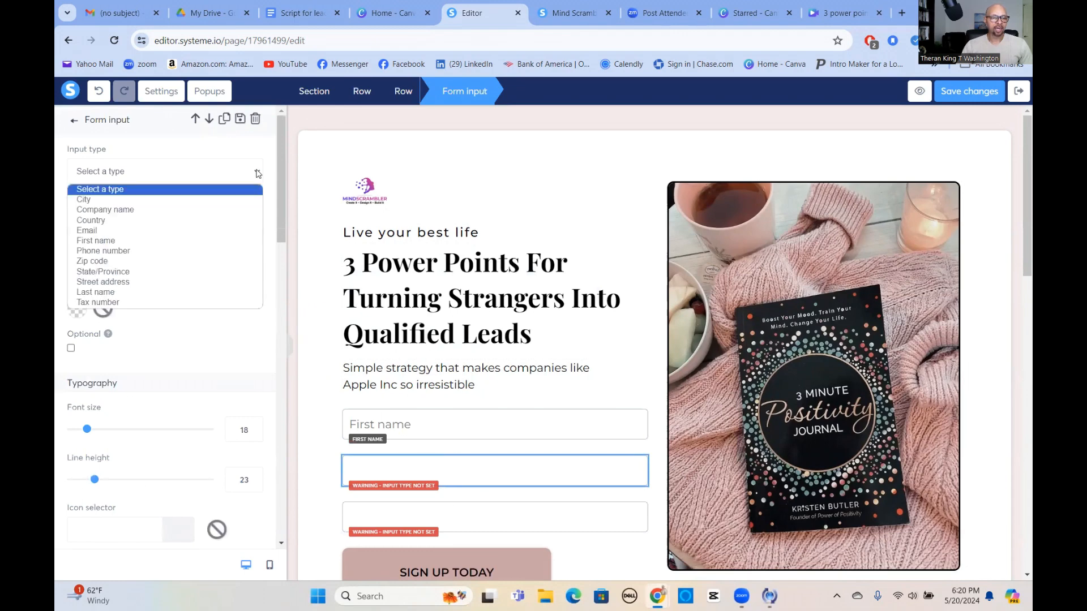
click(110, 292)
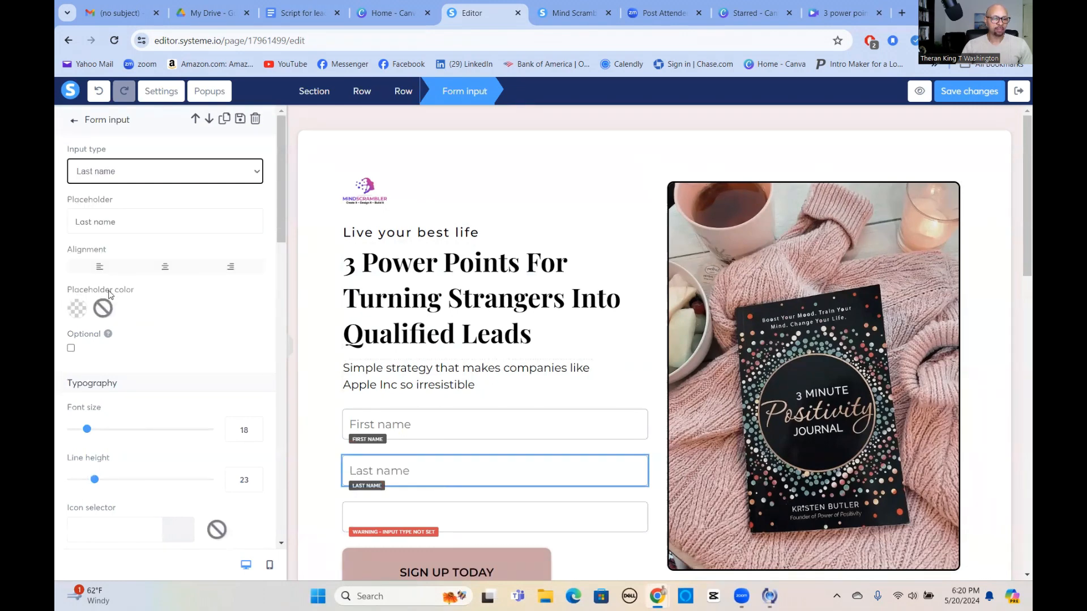
Make the third form field an Email input.
click(500, 515)
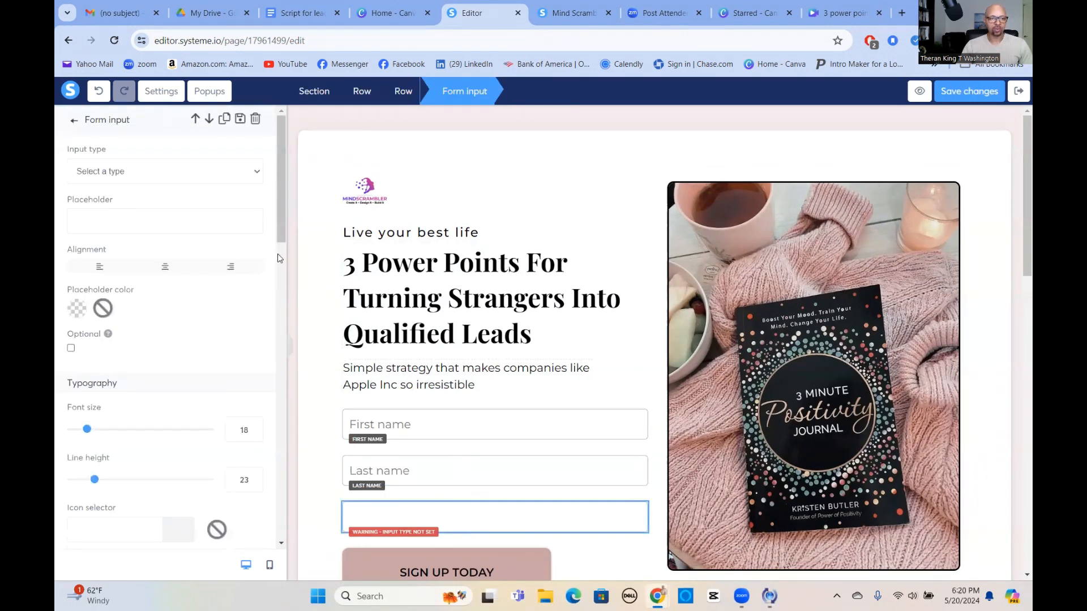
click(257, 173)
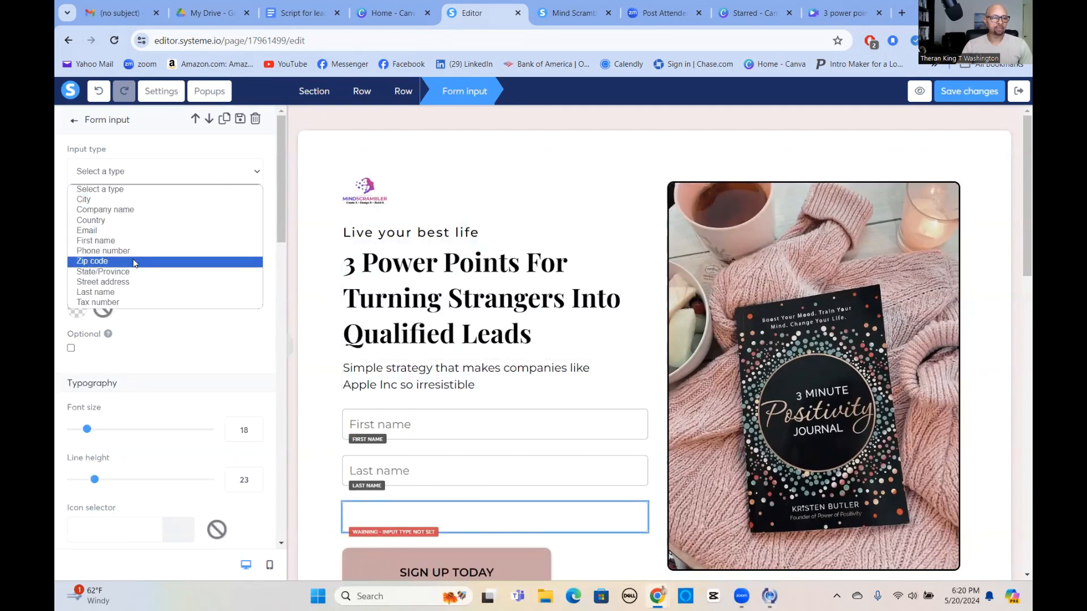
click(96, 231)
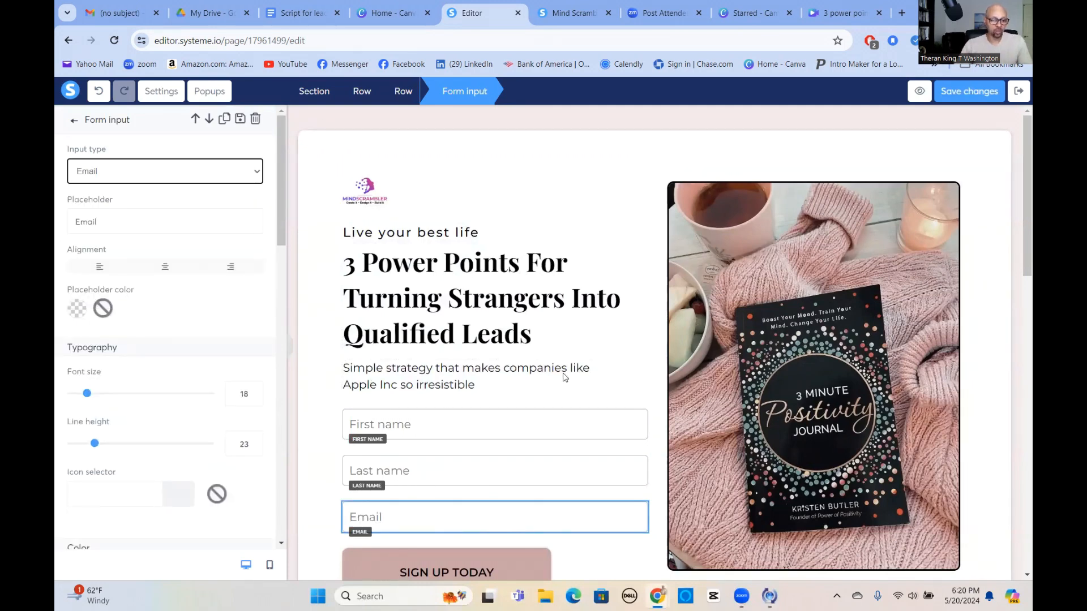
click(607, 385)
scroll(566, 374, down, 3)
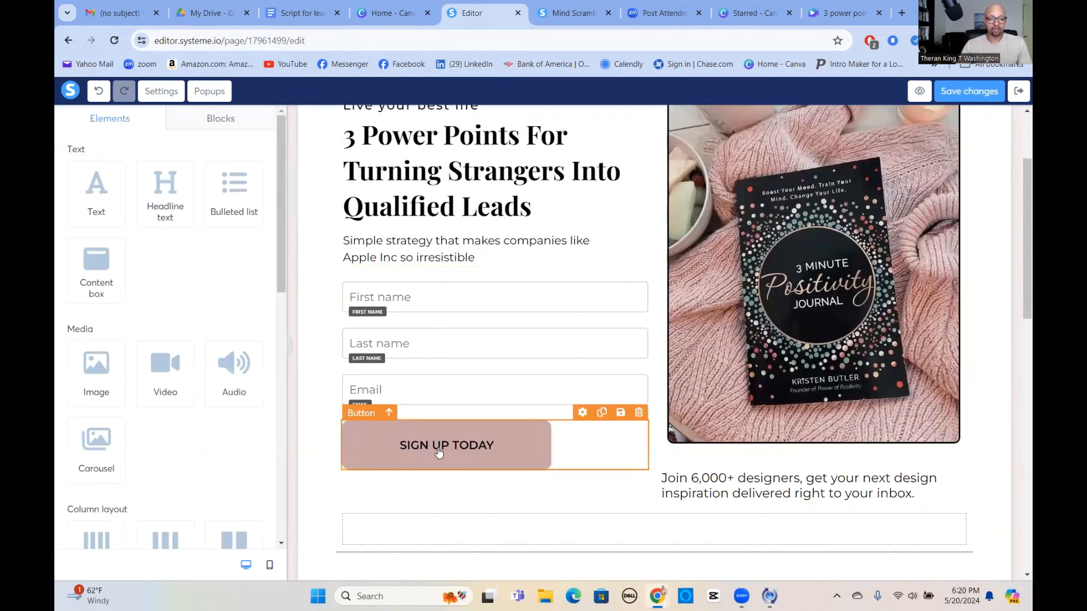
Replace the SIGN UP TODAY button label with 'Yes, Please send me my free pdf'.
click(359, 464)
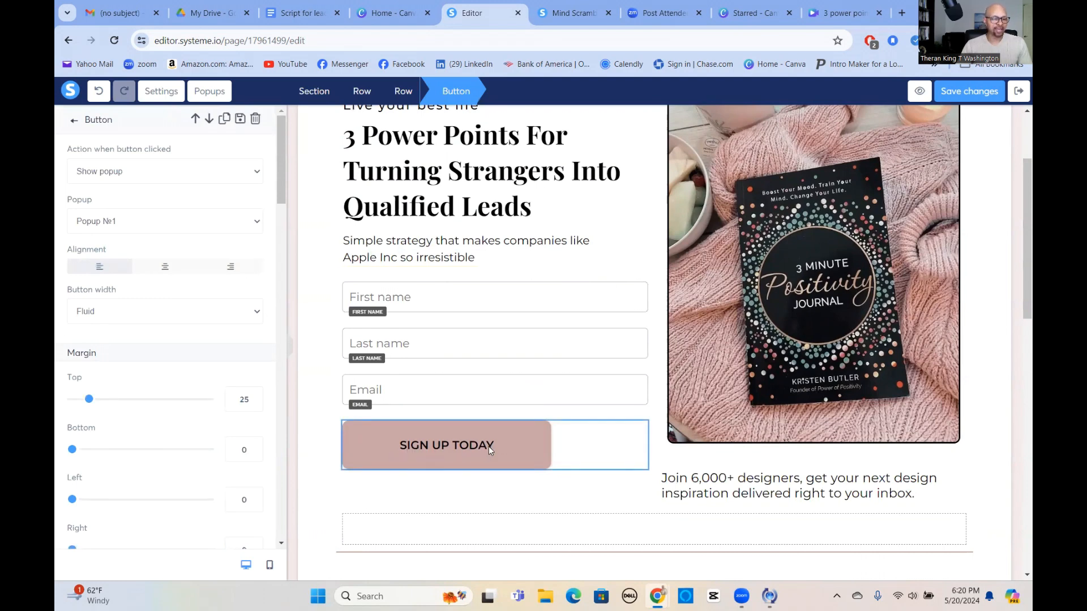
scroll(168, 360, down, 1)
scroll(168, 360, down, 3)
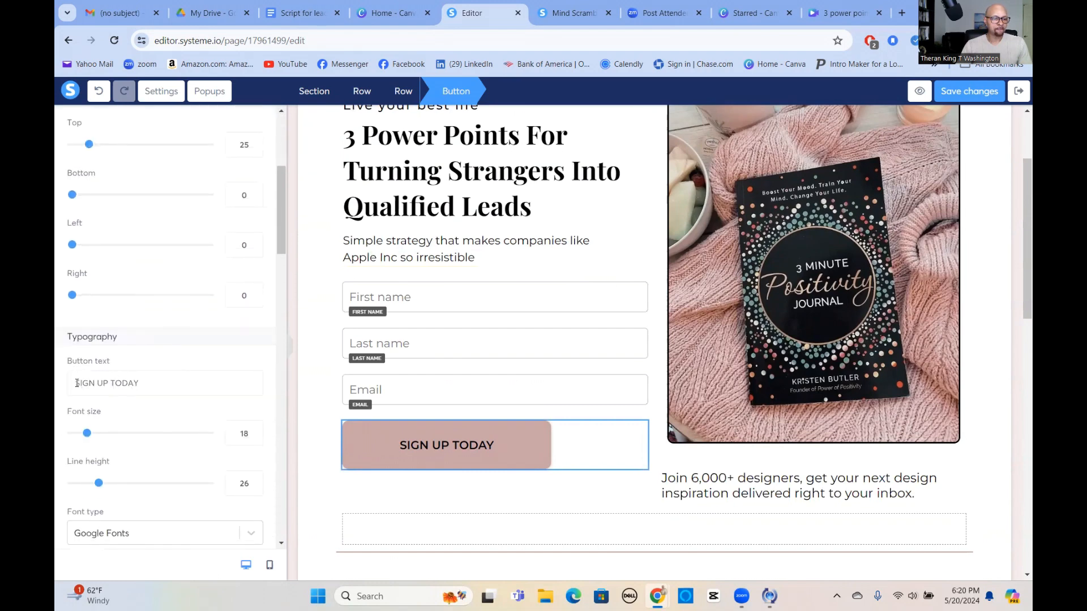
drag(77, 383, 186, 392)
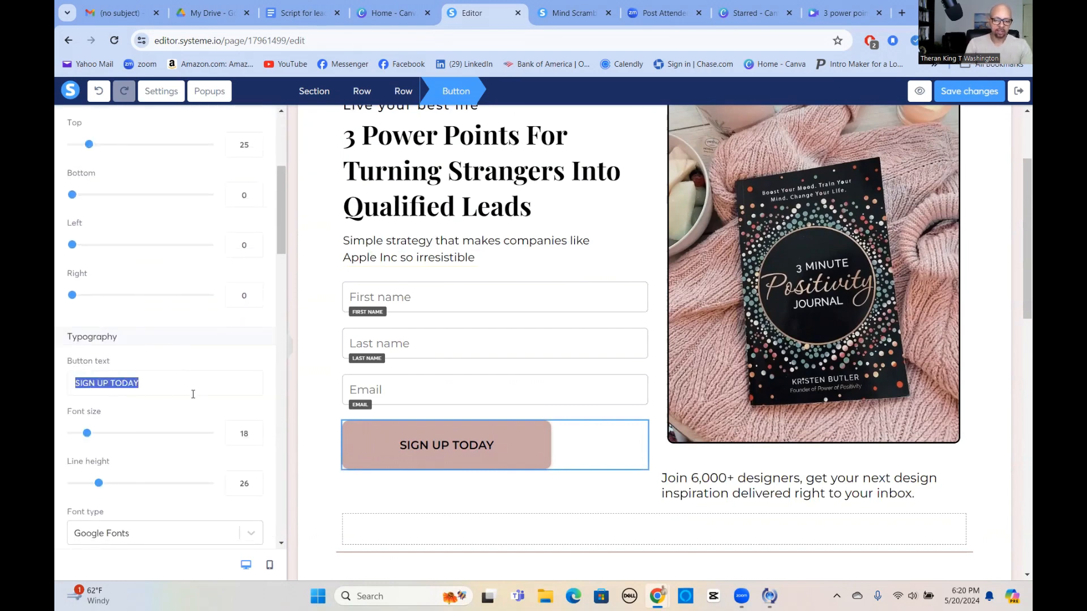
text(y)
key(BackSpace)
text(Y)
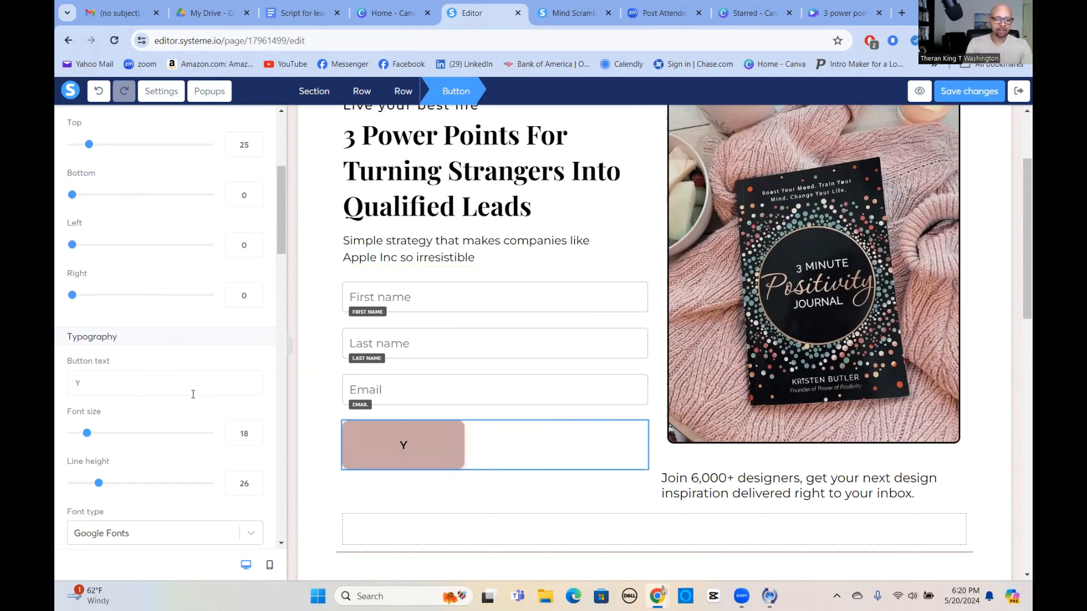
text(es, )
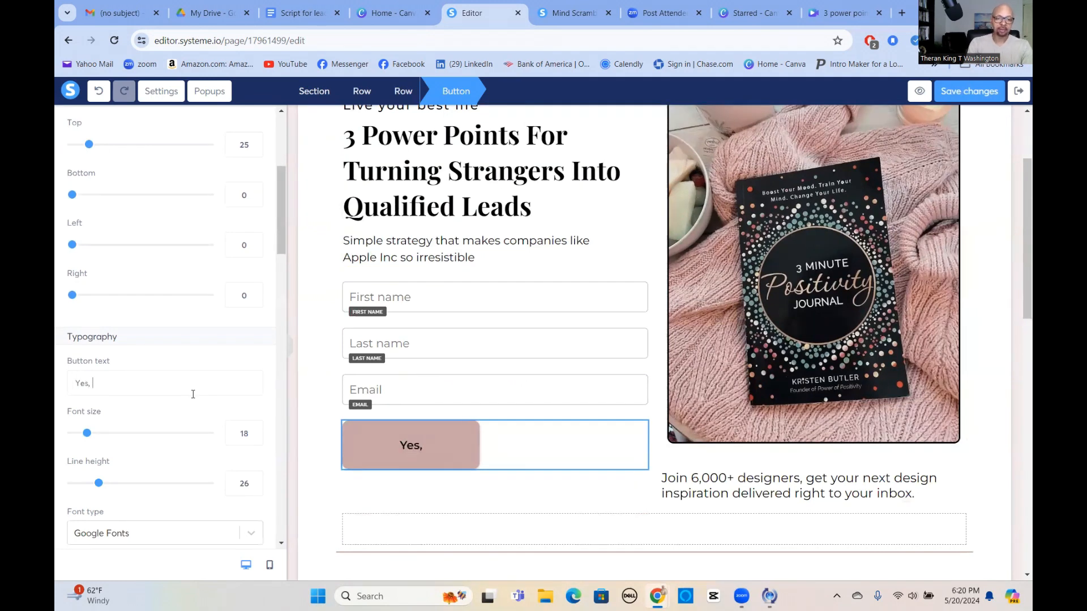
text(Please s)
text(end)
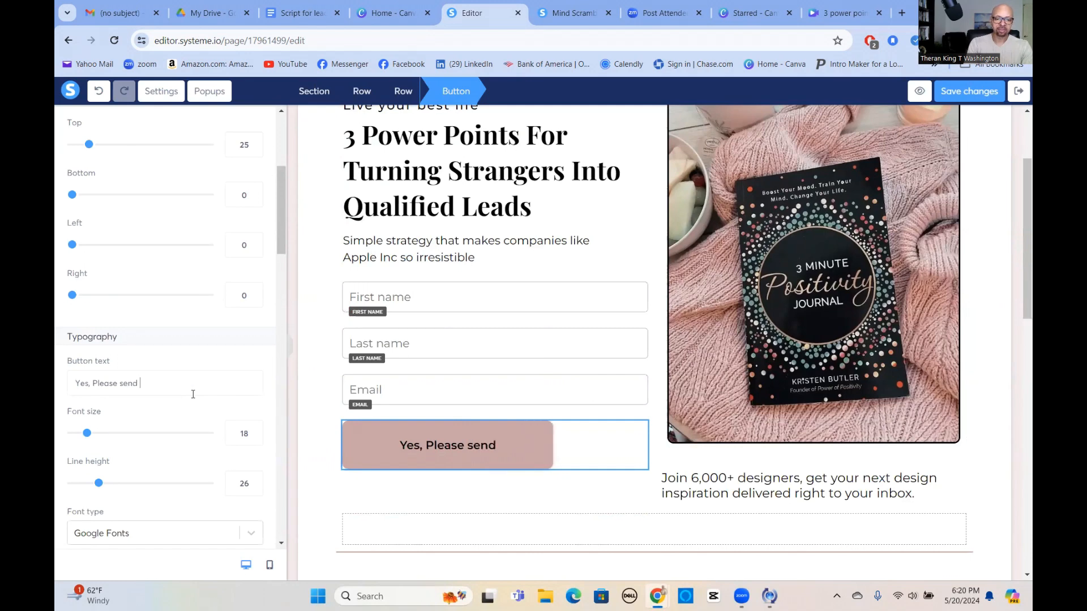
text( me my )
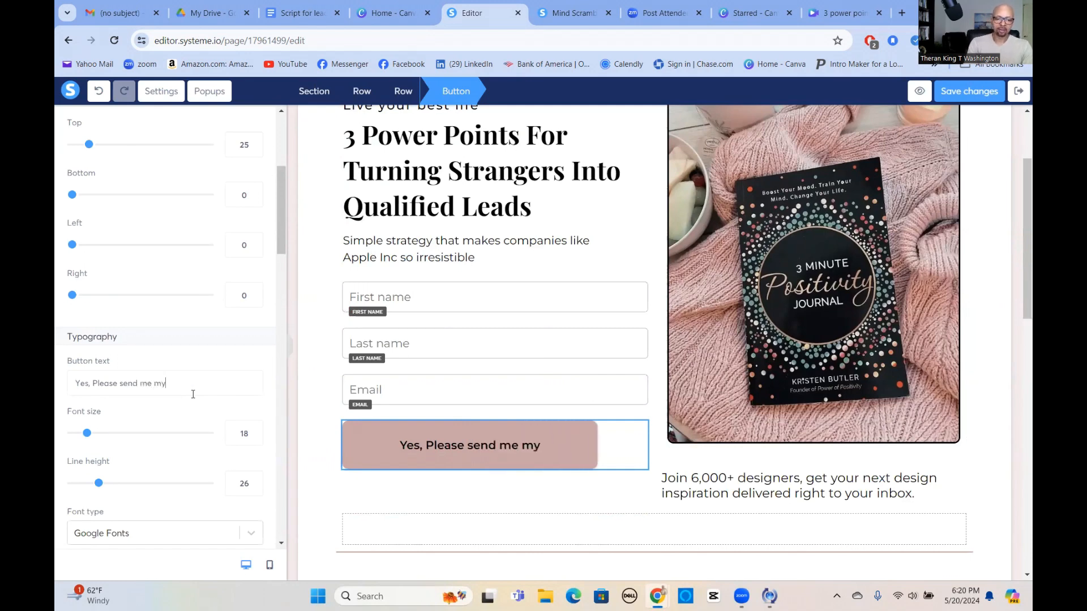
text(free pdf)
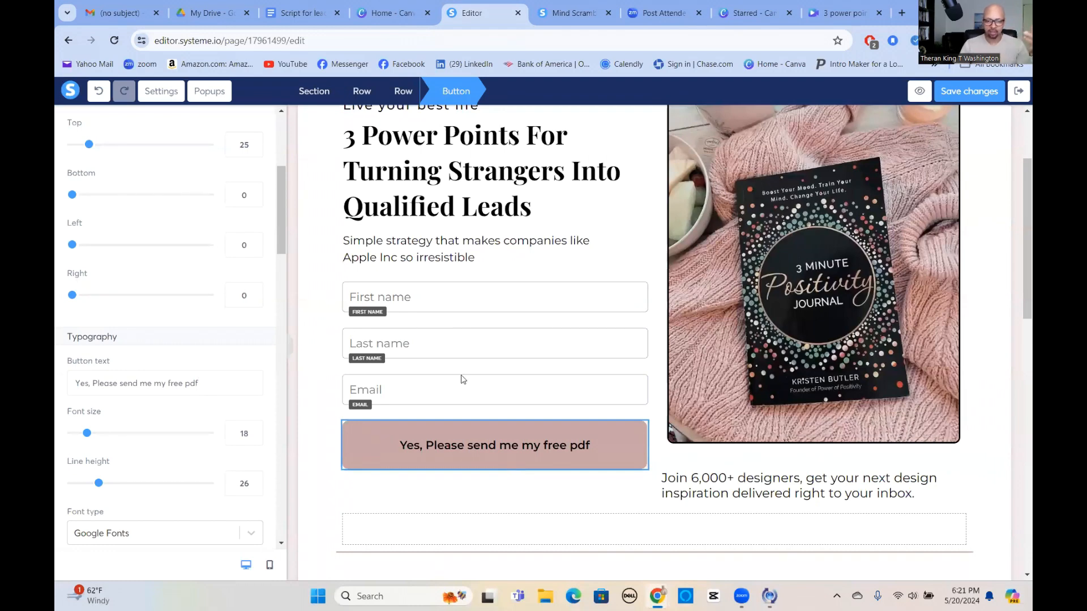
click(326, 427)
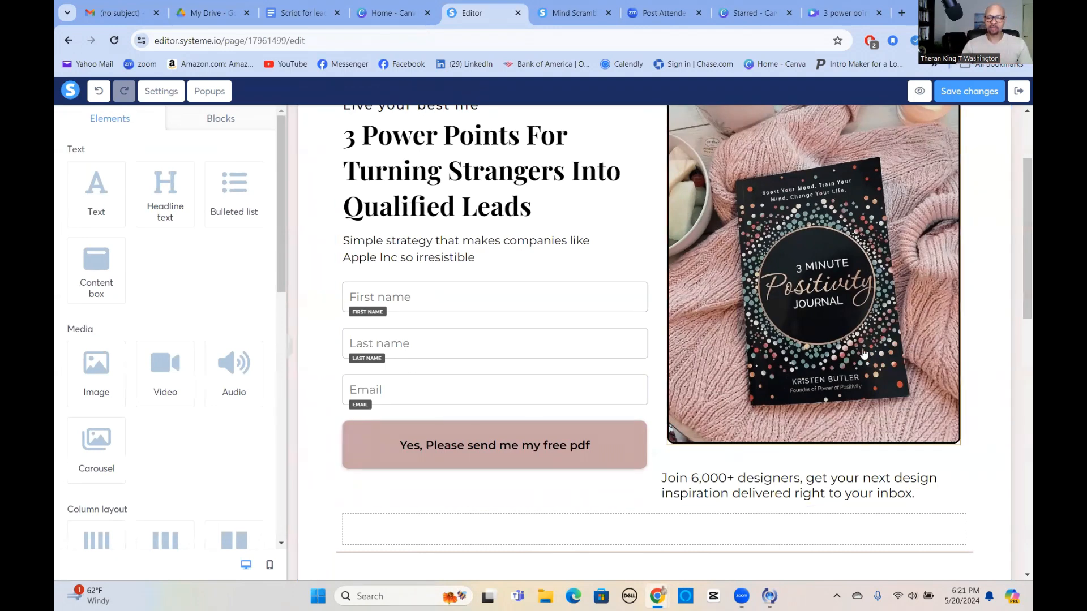
Check the book cover image's Image settings, then switch to Canva's Starred designs.
scroll(866, 356, up, 2)
scroll(707, 220, down, 1)
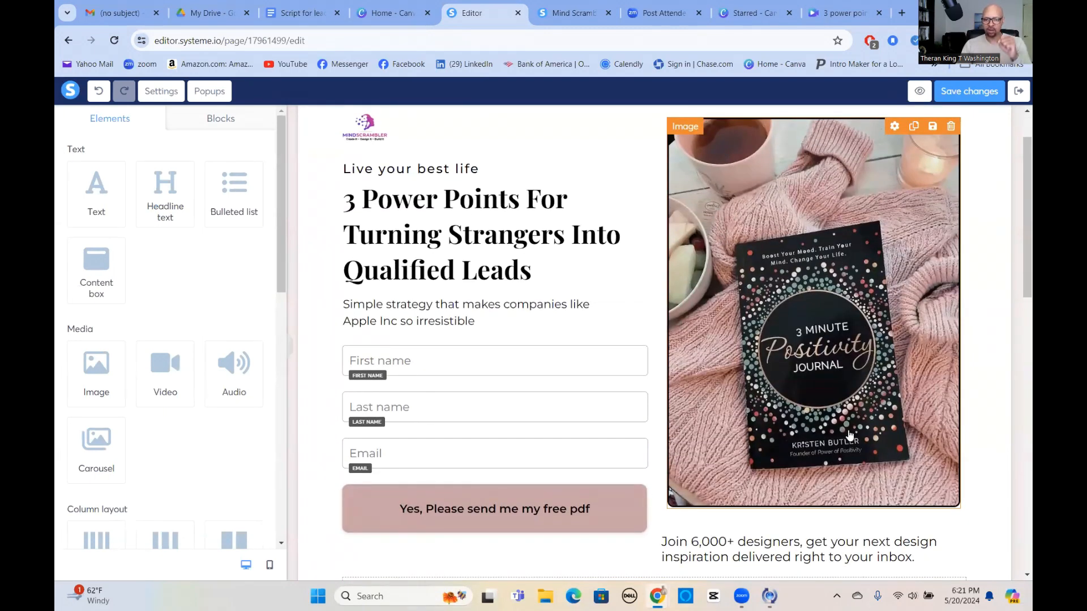
click(685, 358)
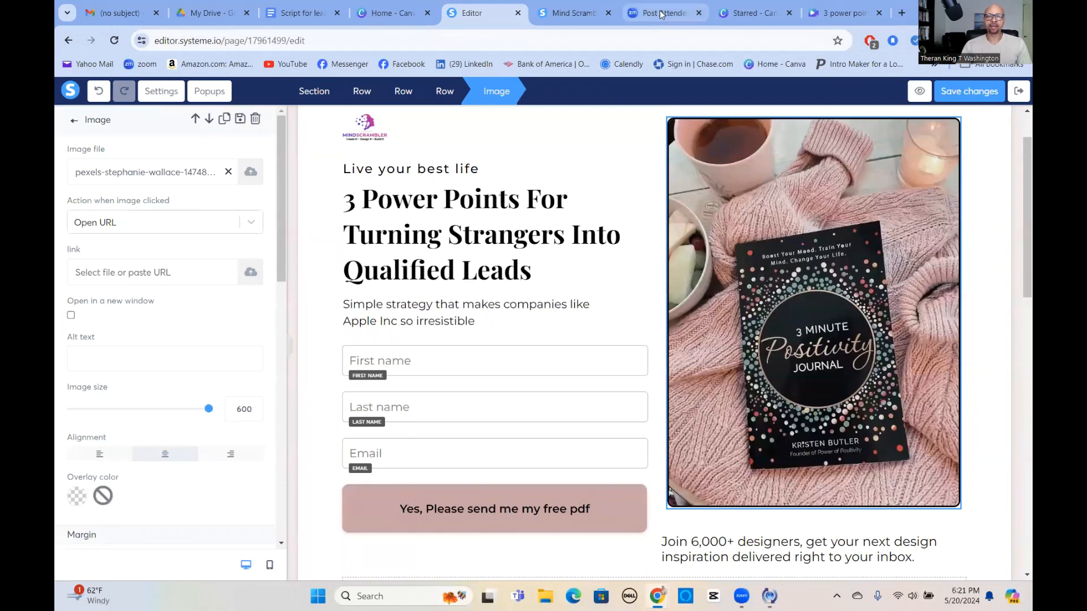
click(737, 15)
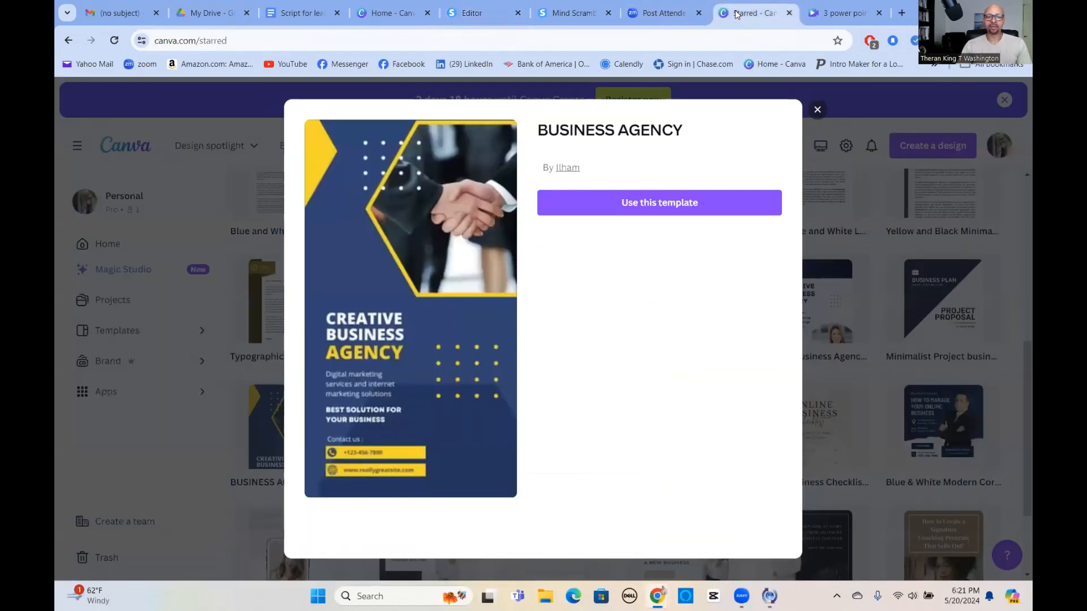
Close the Business Agency template preview and open the '3 power points' design.
click(817, 110)
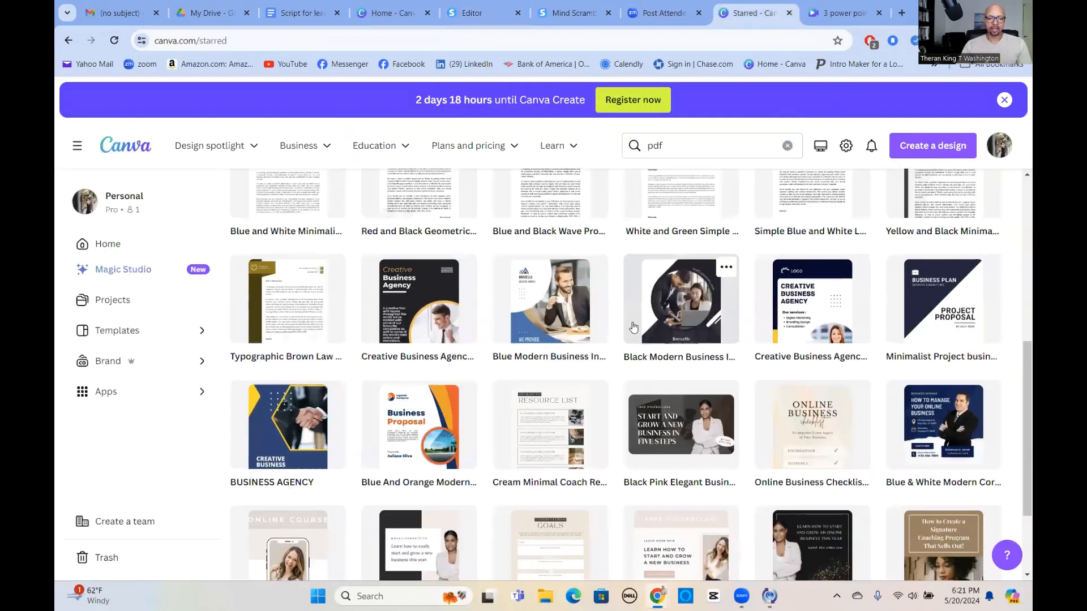
scroll(526, 341, up, 7)
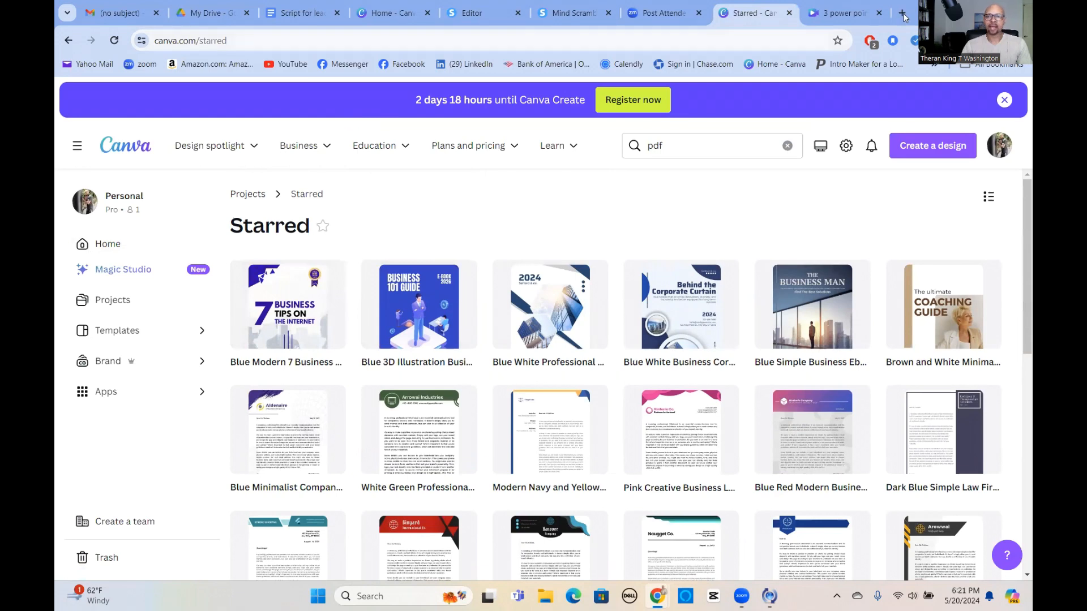
click(834, 18)
scroll(828, 283, up, 3)
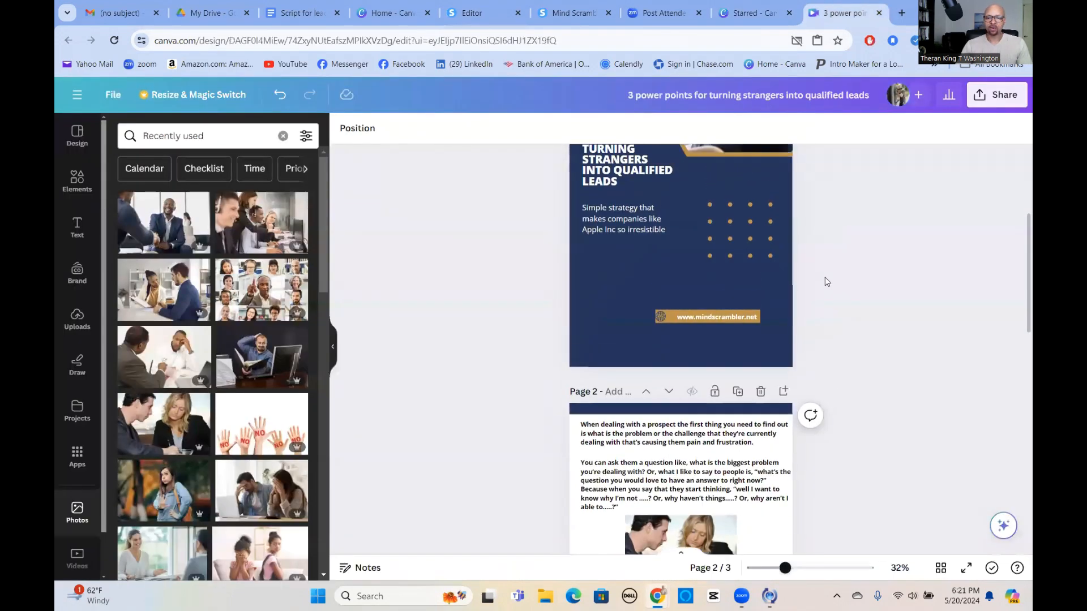
Return to Page 1 of the '3 power points' design and show its Share options.
scroll(827, 283, up, 2)
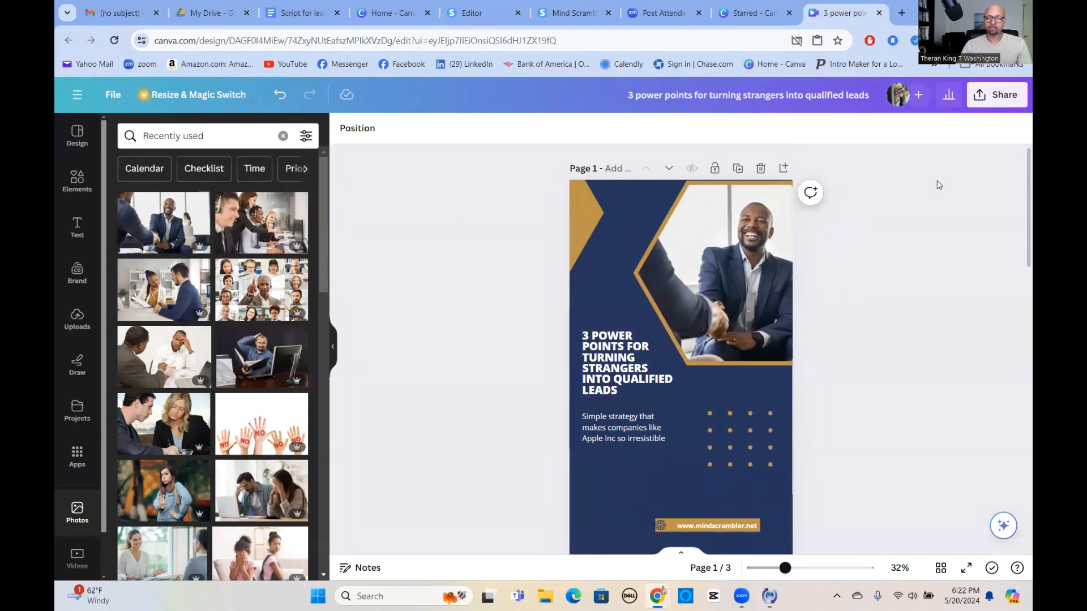
click(993, 104)
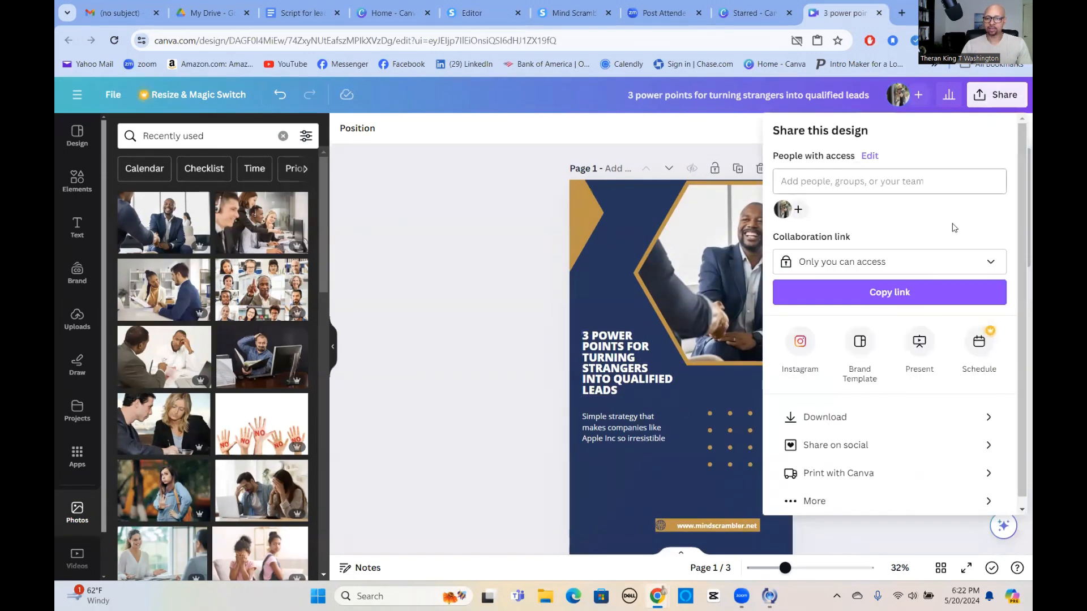
Download only Page 1 of the design as a 1,080 × 1,920 px PNG.
click(874, 423)
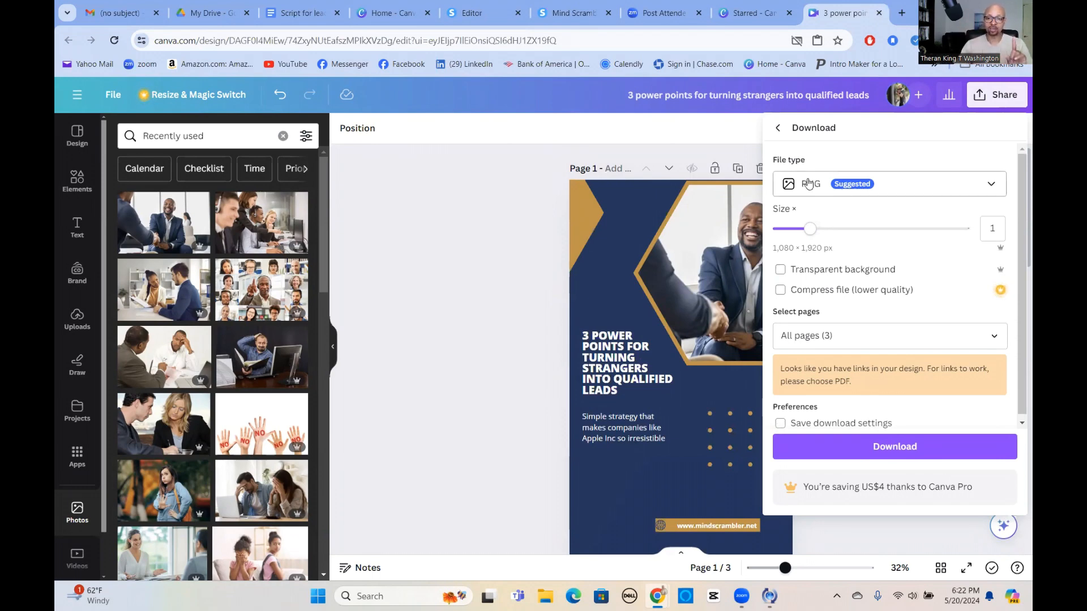
click(993, 338)
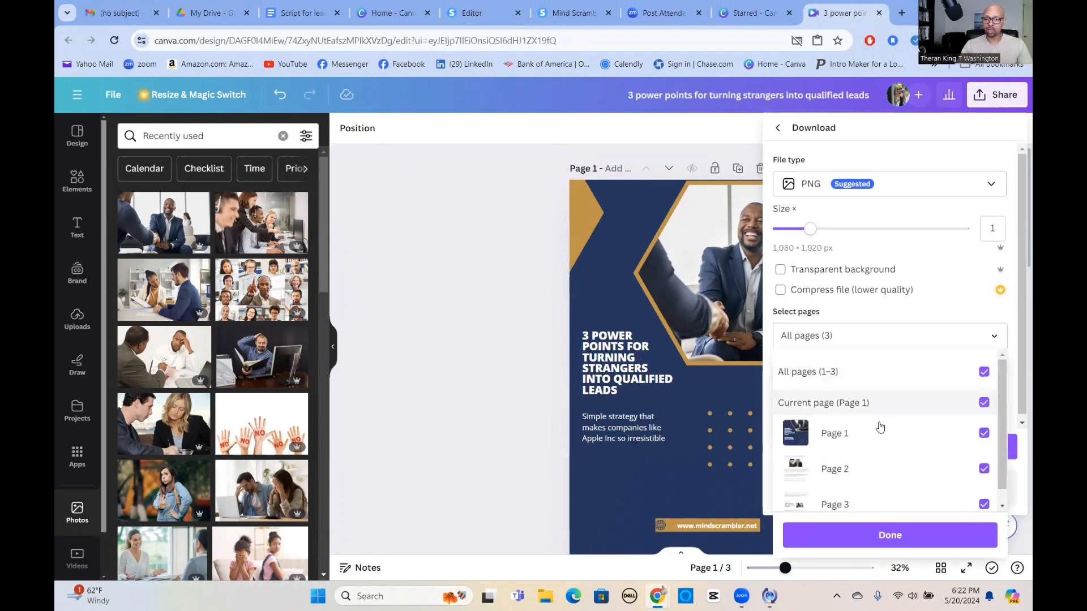
click(984, 384)
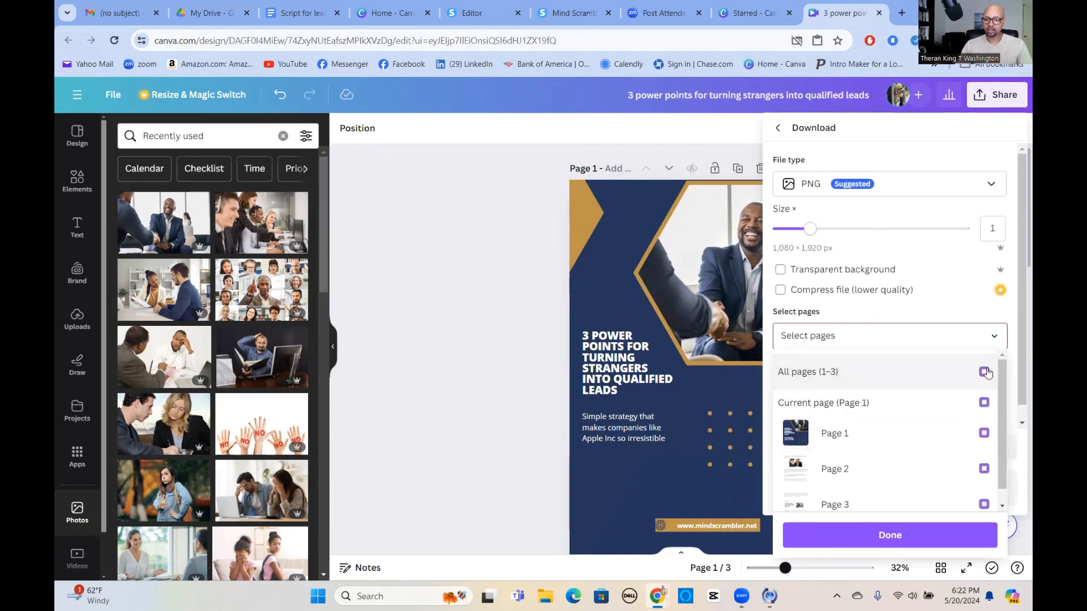
click(994, 434)
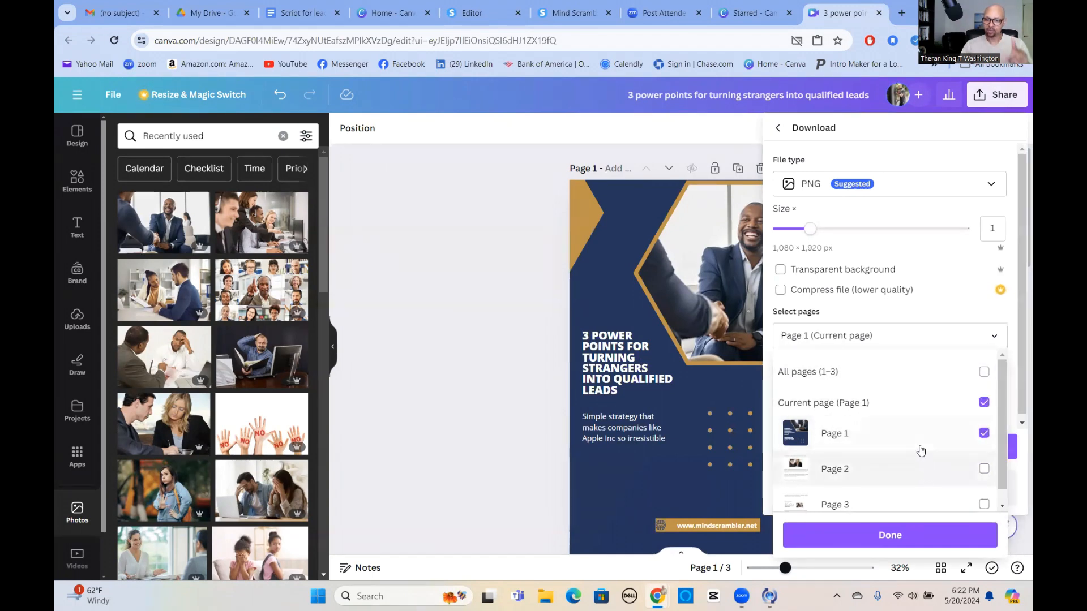
click(908, 529)
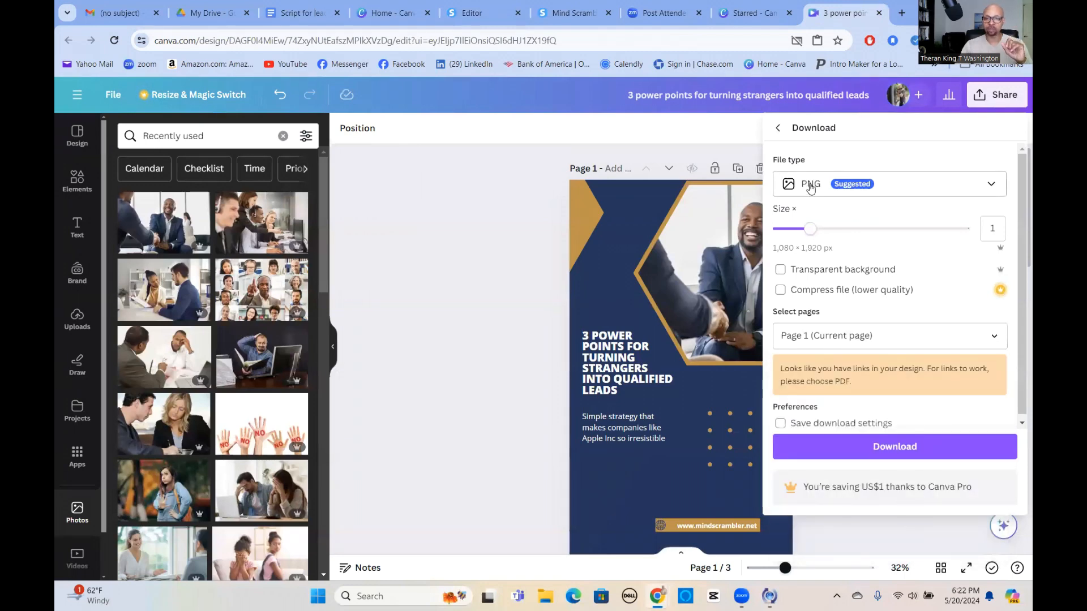
click(907, 453)
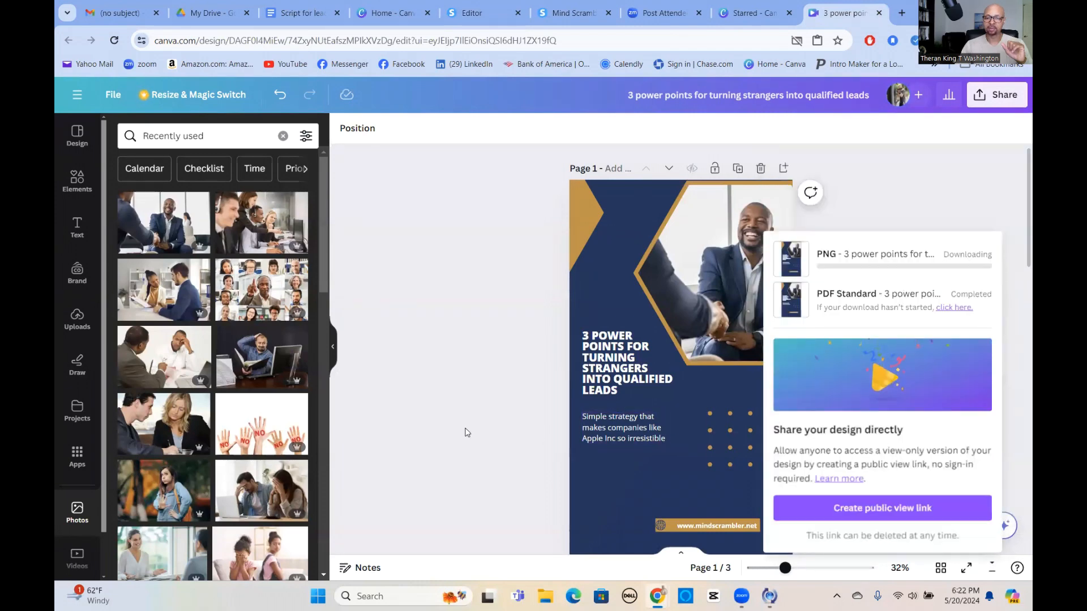
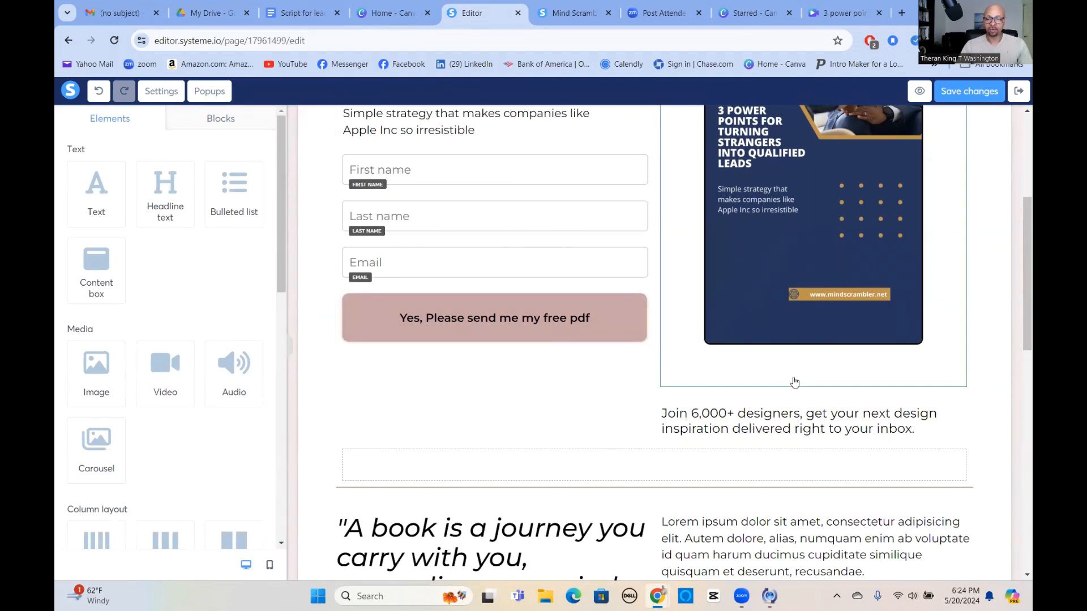
Delete the 'Join 6,000+ designers' text element and confirm the deletion.
scroll(793, 395, up, 5)
scroll(712, 409, down, 6)
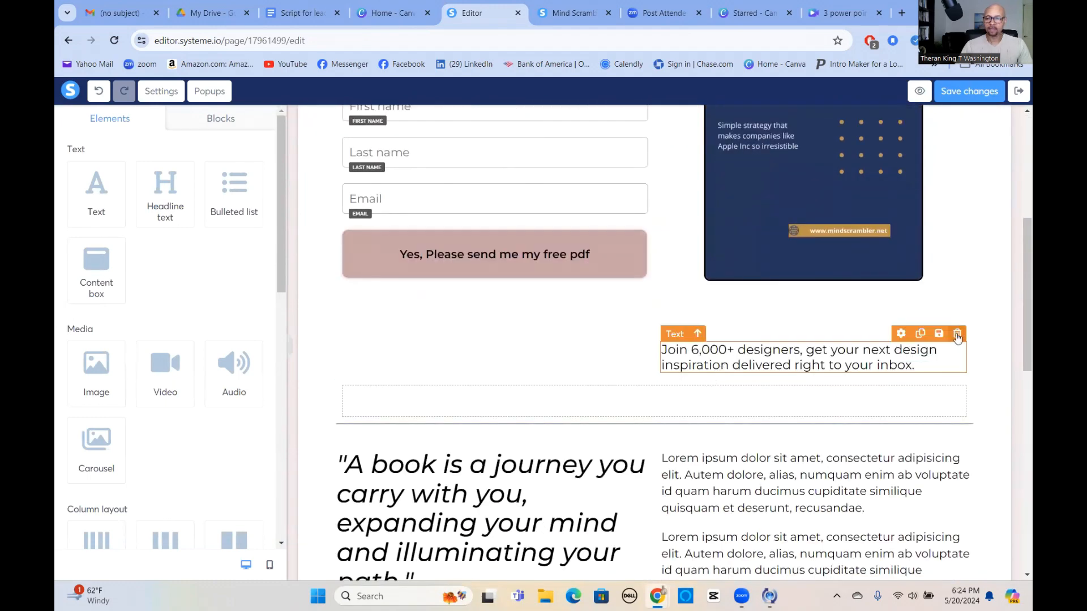
click(957, 335)
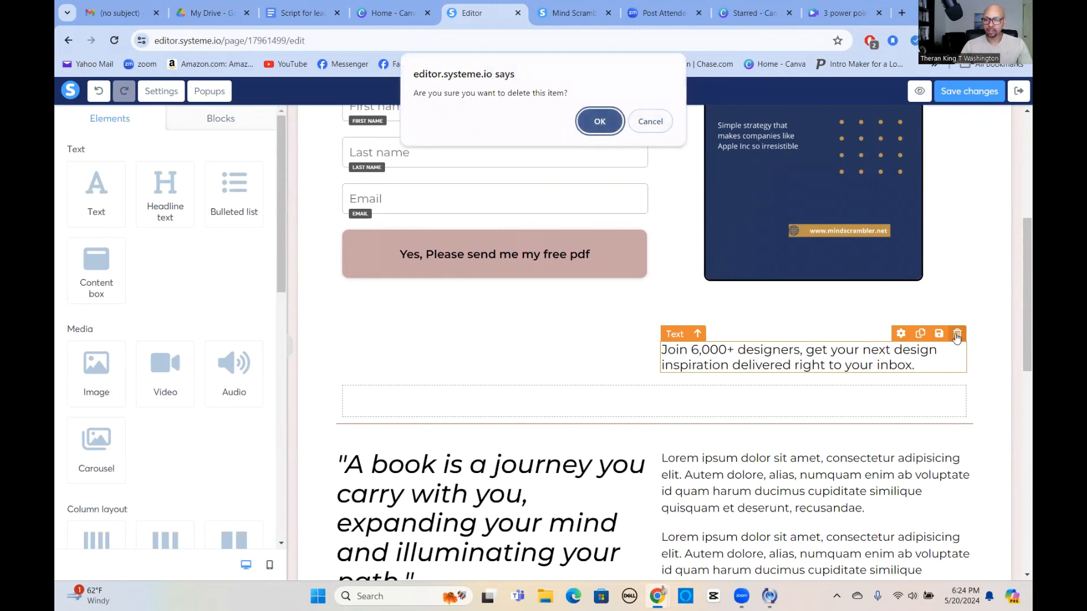
click(599, 121)
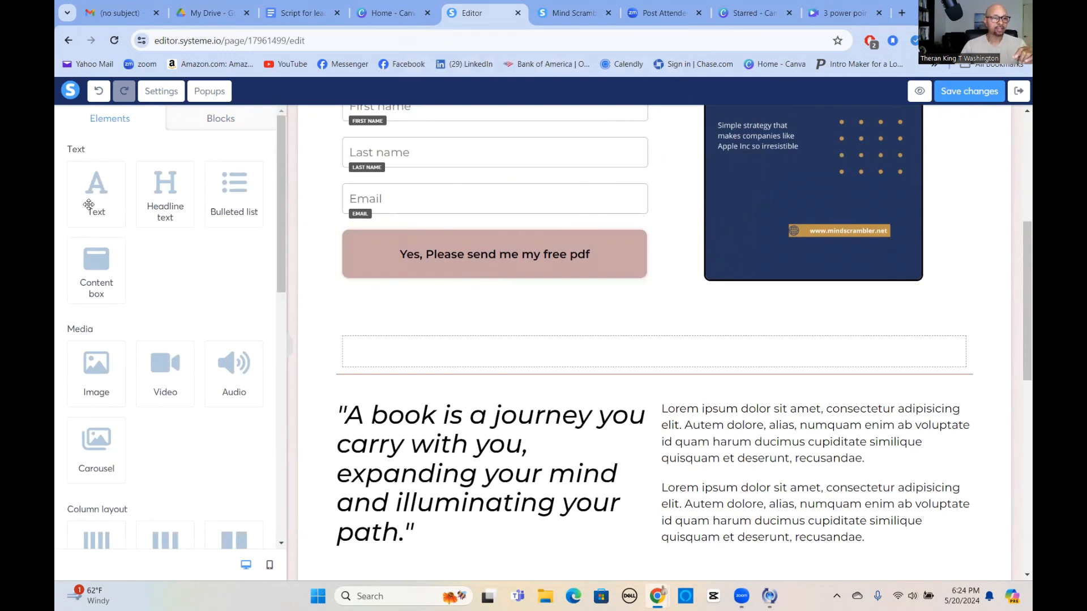
Drag a new Text element in directly beneath the free-pdf button.
scroll(524, 461, down, 10)
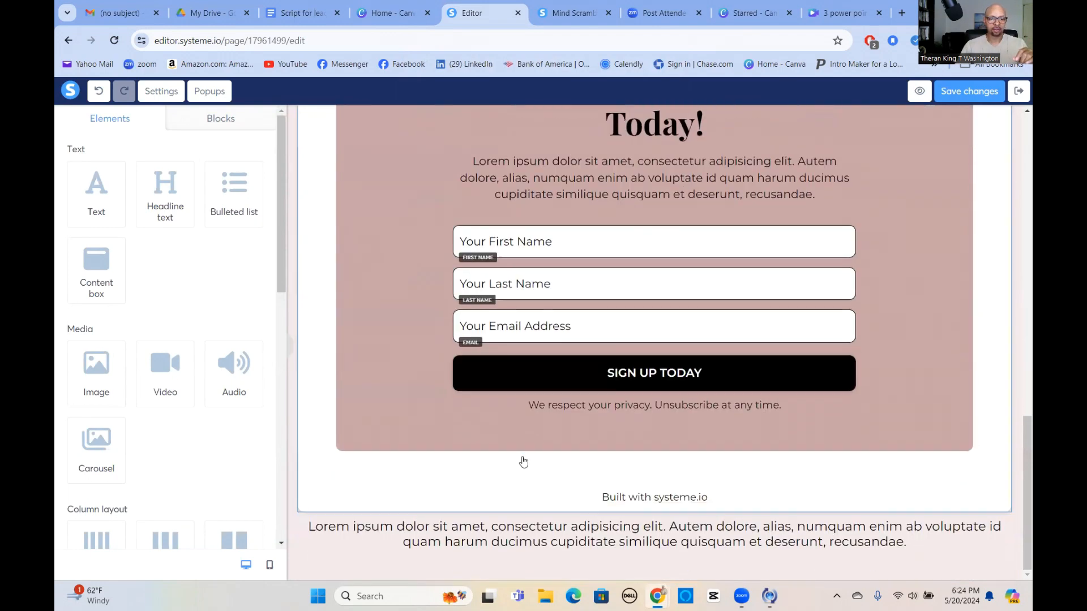
scroll(589, 478, up, 5)
scroll(588, 478, up, 8)
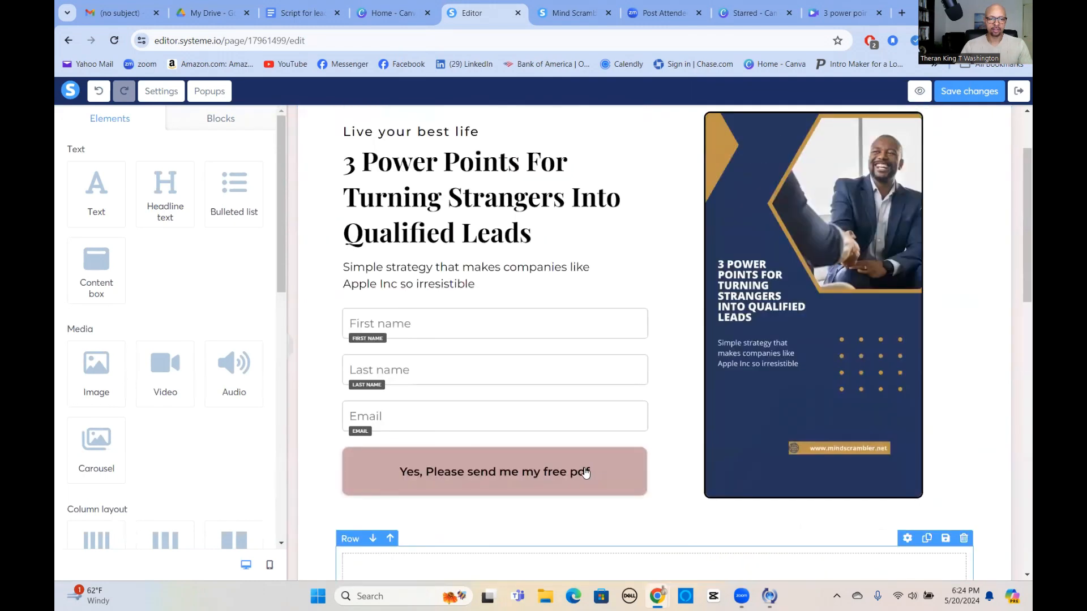
scroll(583, 473, down, 1)
drag(124, 209, 456, 433)
Replace the placeholder text with 'We will never use your information for any other use'.
click(488, 467)
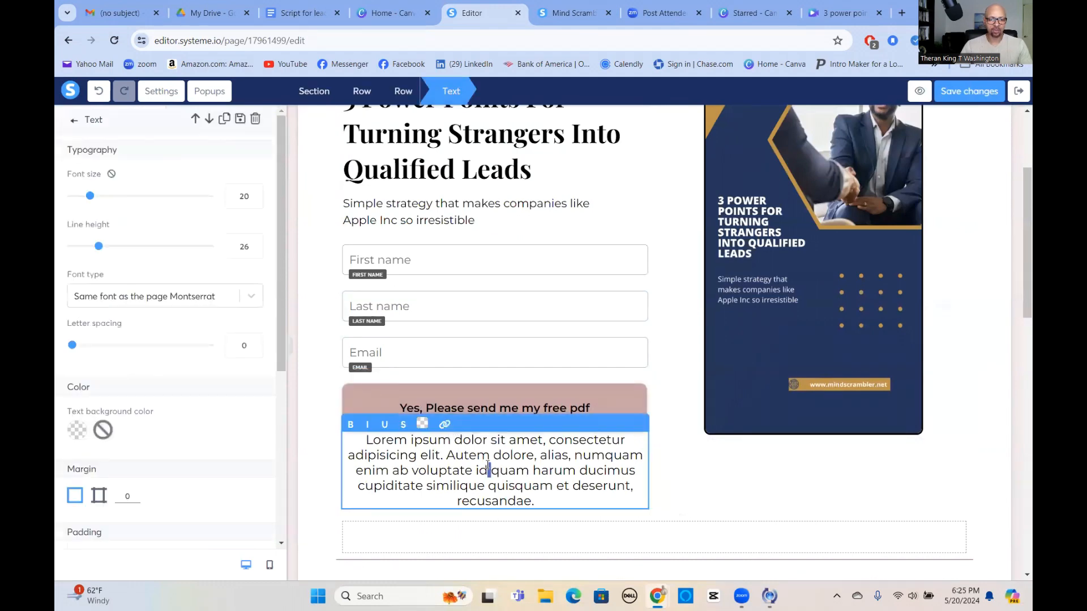
key(ctrl+a)
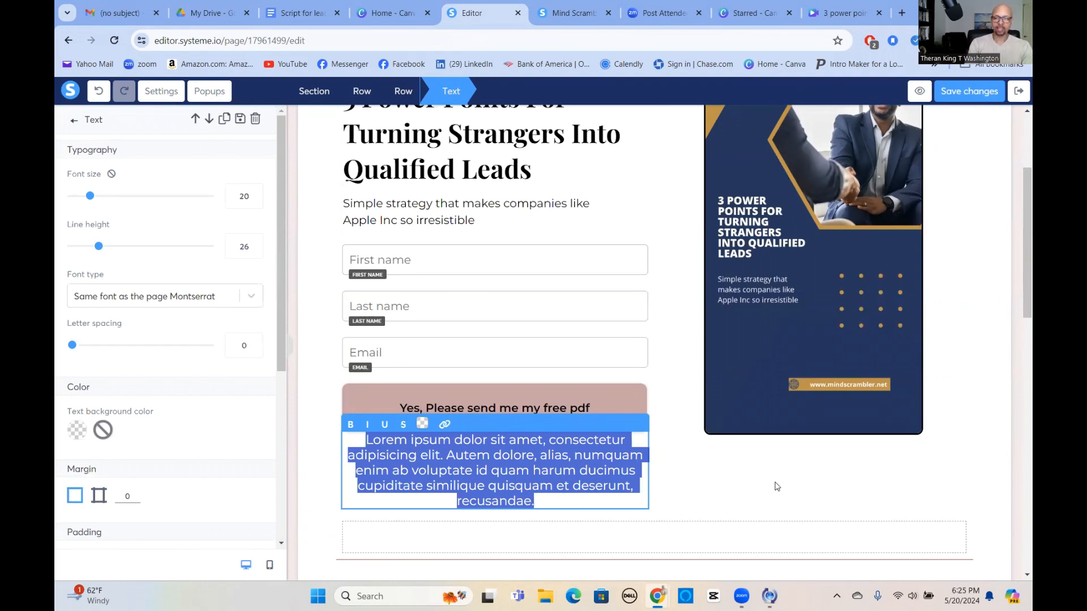
text(We )
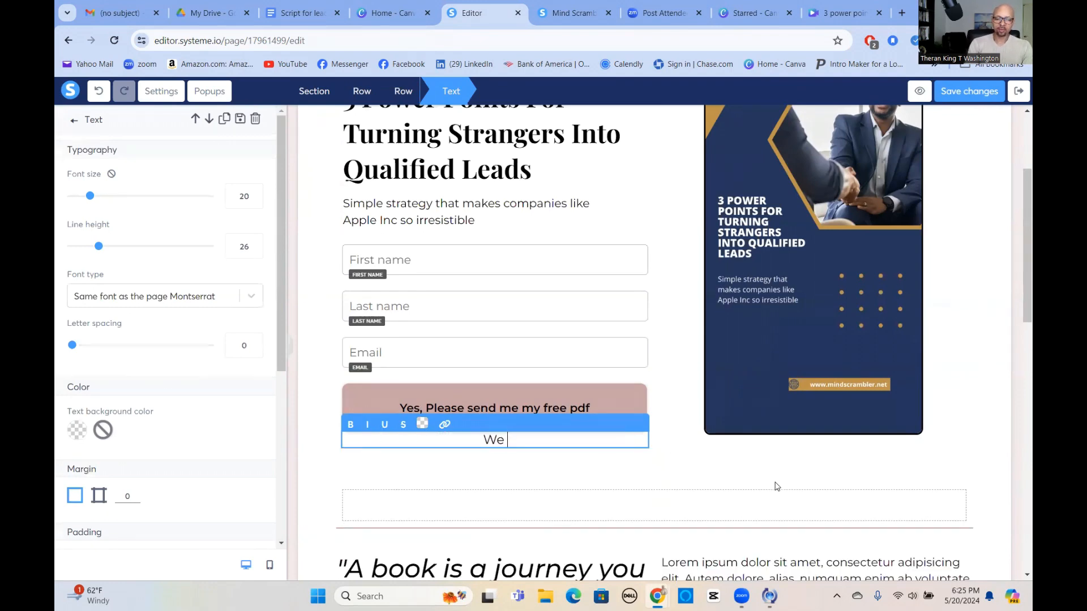
text(will never you)
key(BackSpace)
key(BackSpace)
key(BackSpace)
text(use)
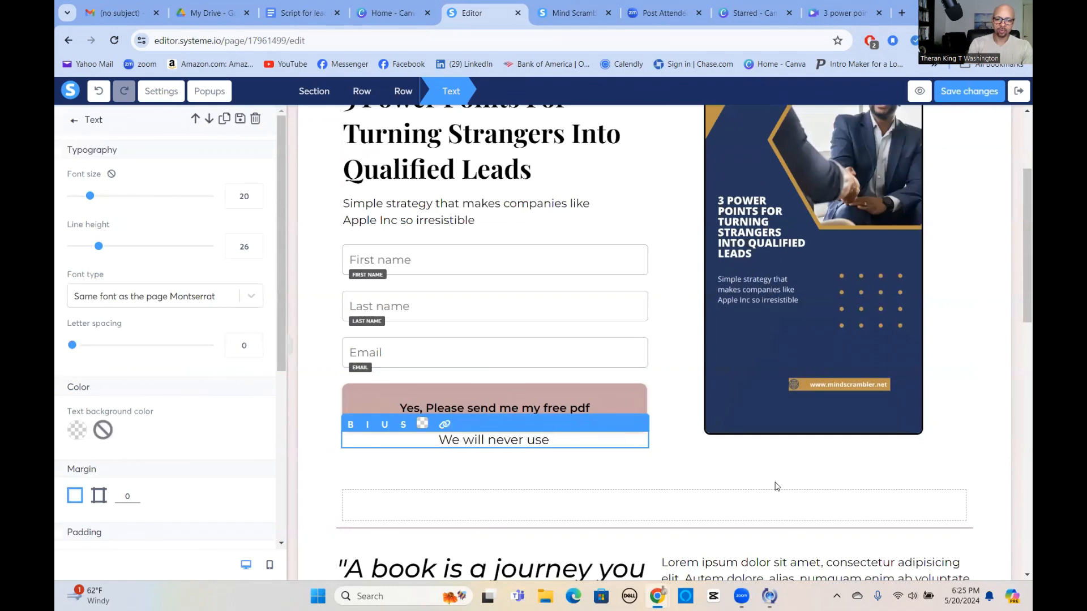
text( your in)
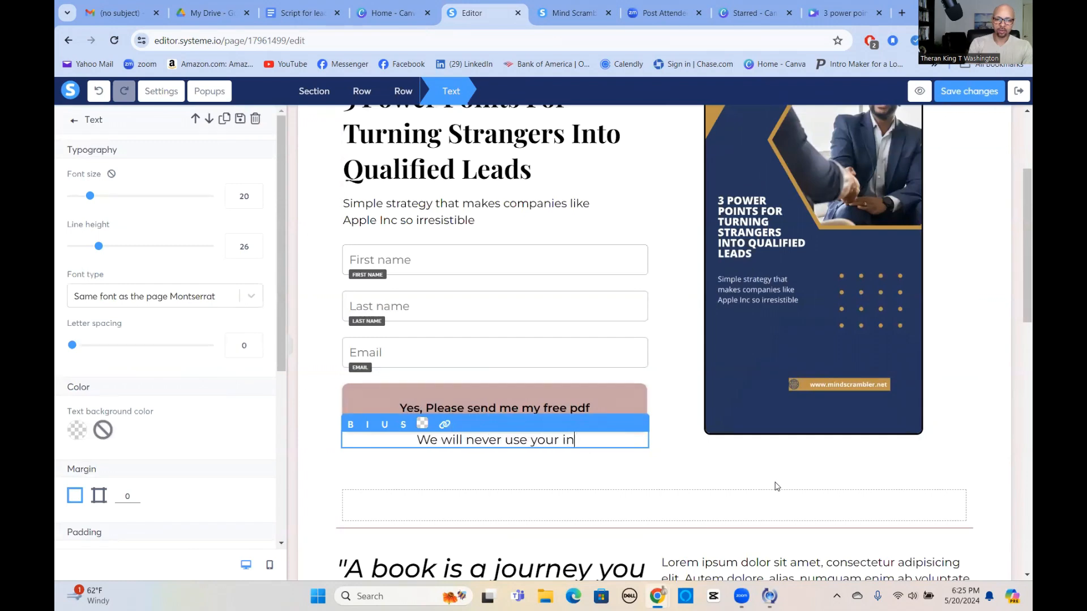
text(formatio)
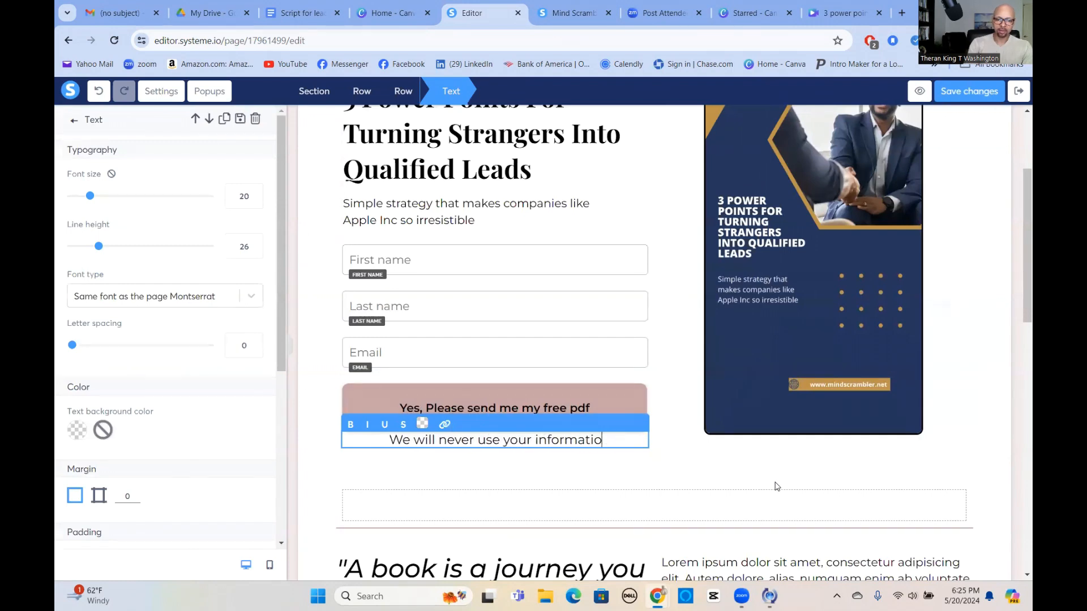
text(n for any)
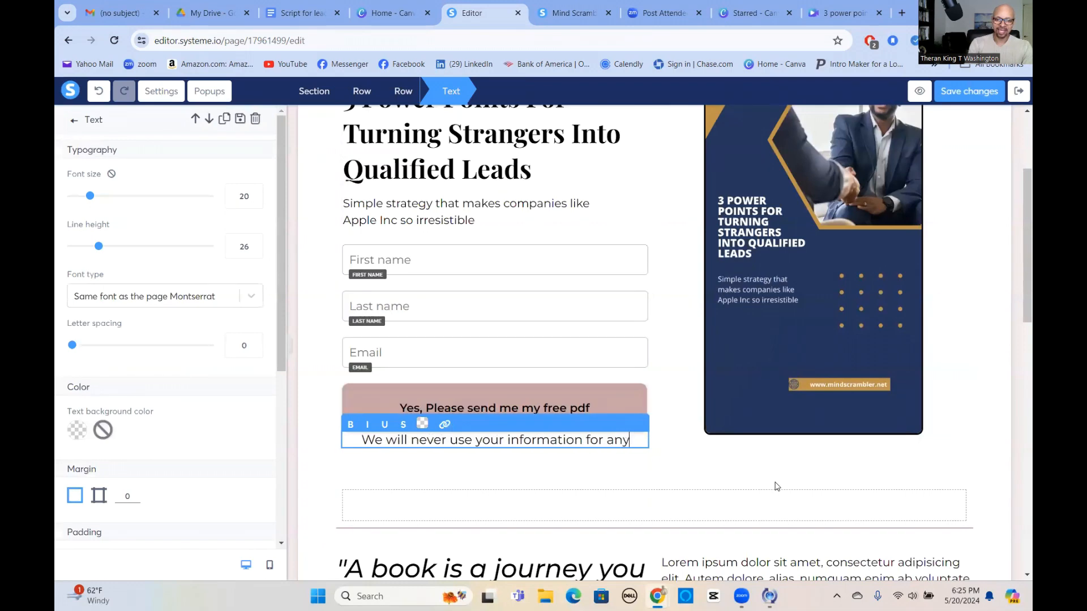
text( other use)
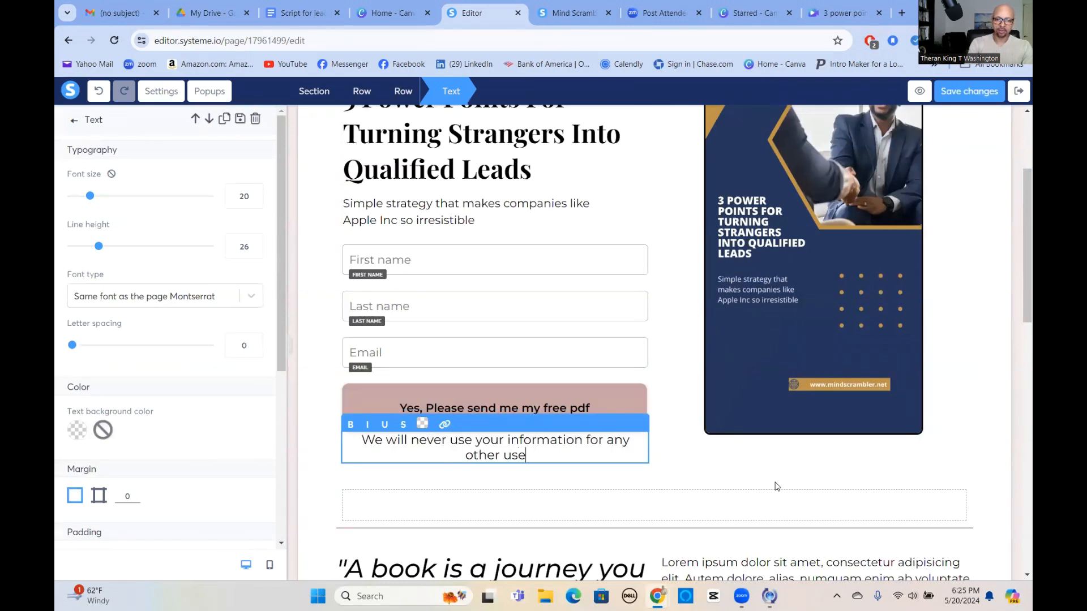
Reduce the privacy text's font size to 16 so it fits on one line.
click(254, 201)
click(255, 201)
click(254, 201)
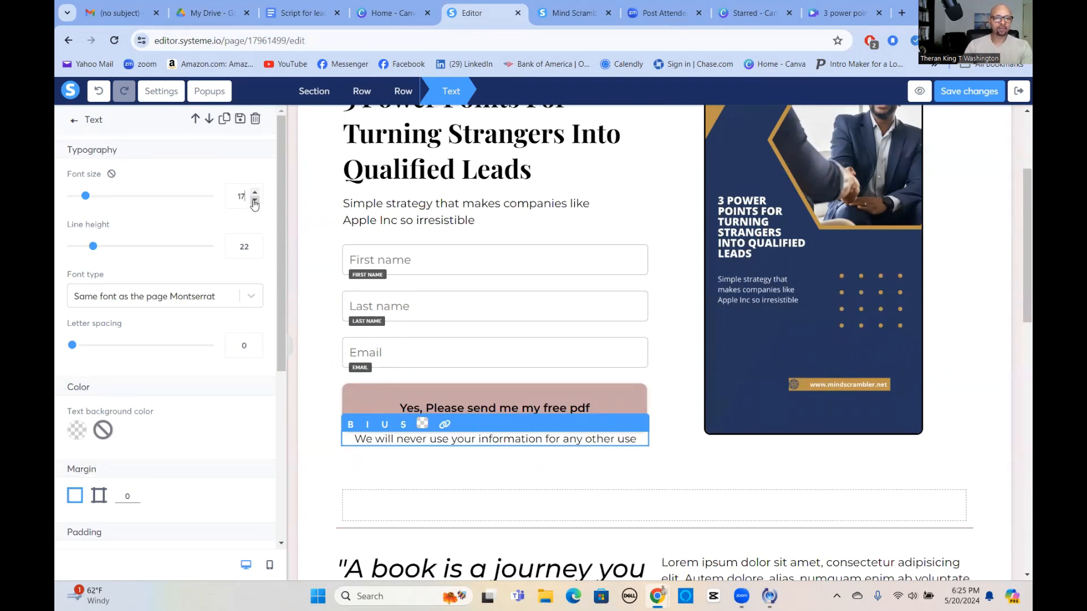
click(255, 202)
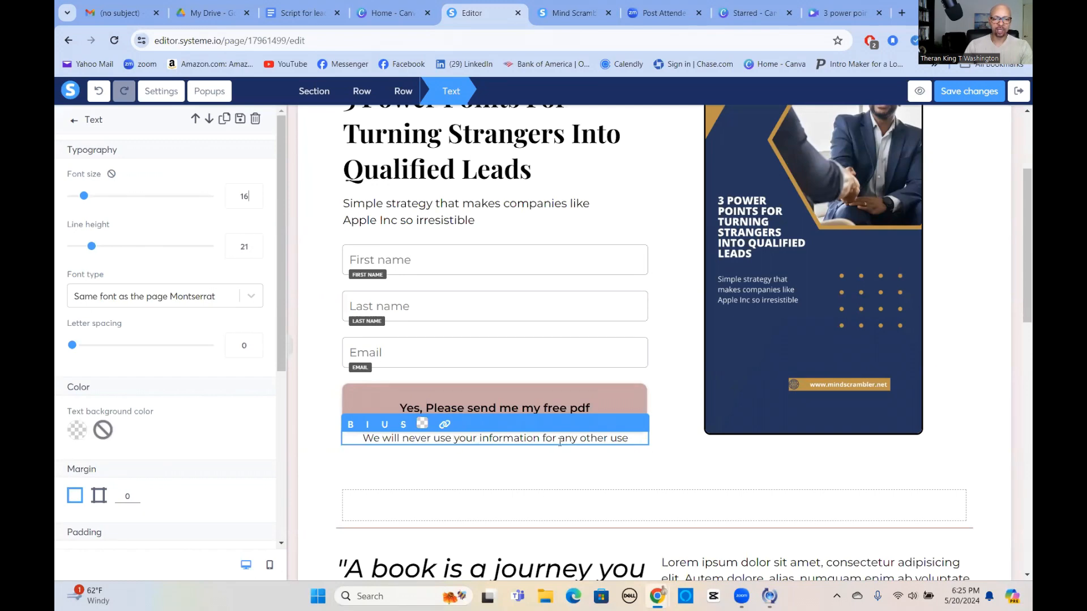
click(673, 455)
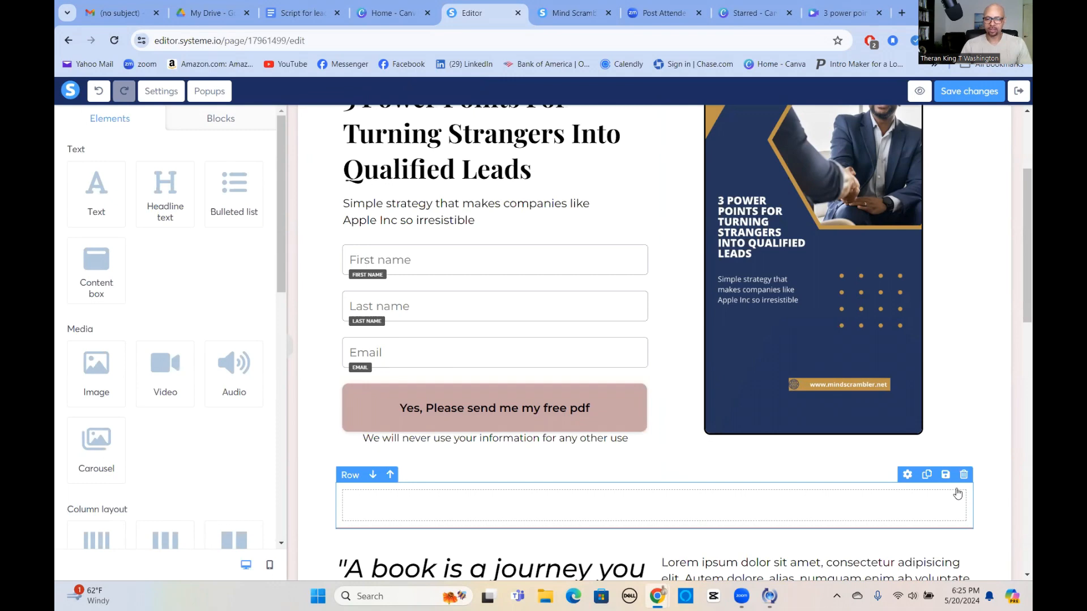
Delete the bottom Lorem ipsum text, its empty row, and the Built with systeme.io footer.
scroll(951, 492, down, 15)
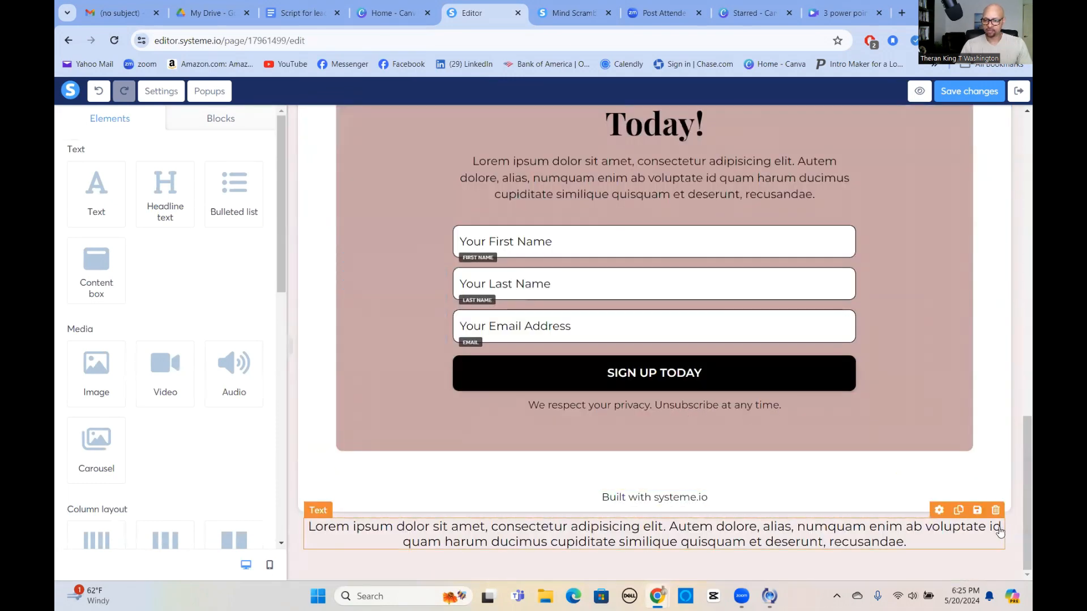
click(995, 510)
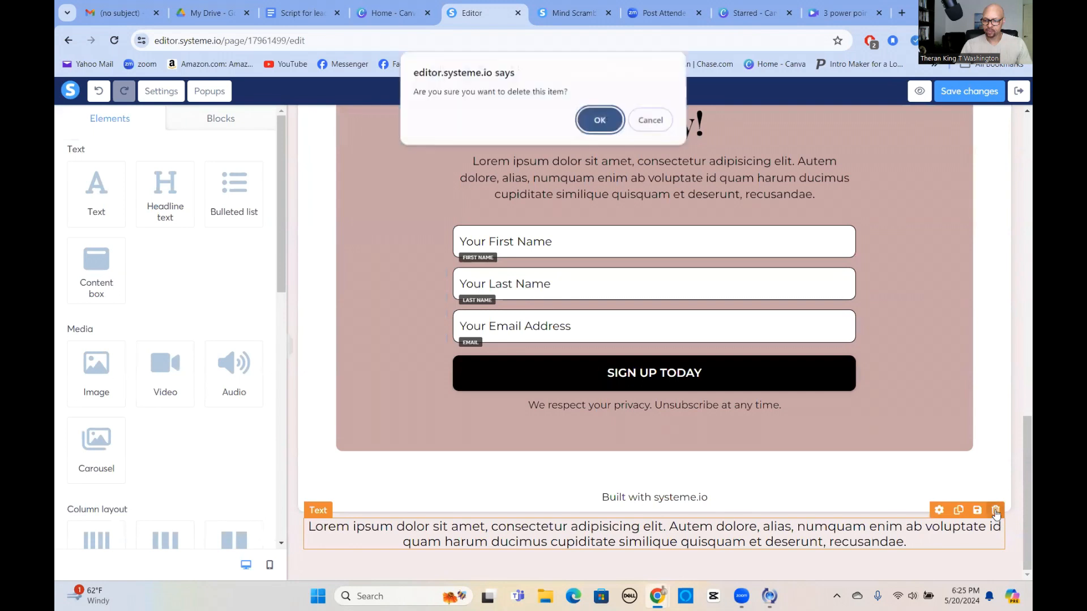
click(600, 122)
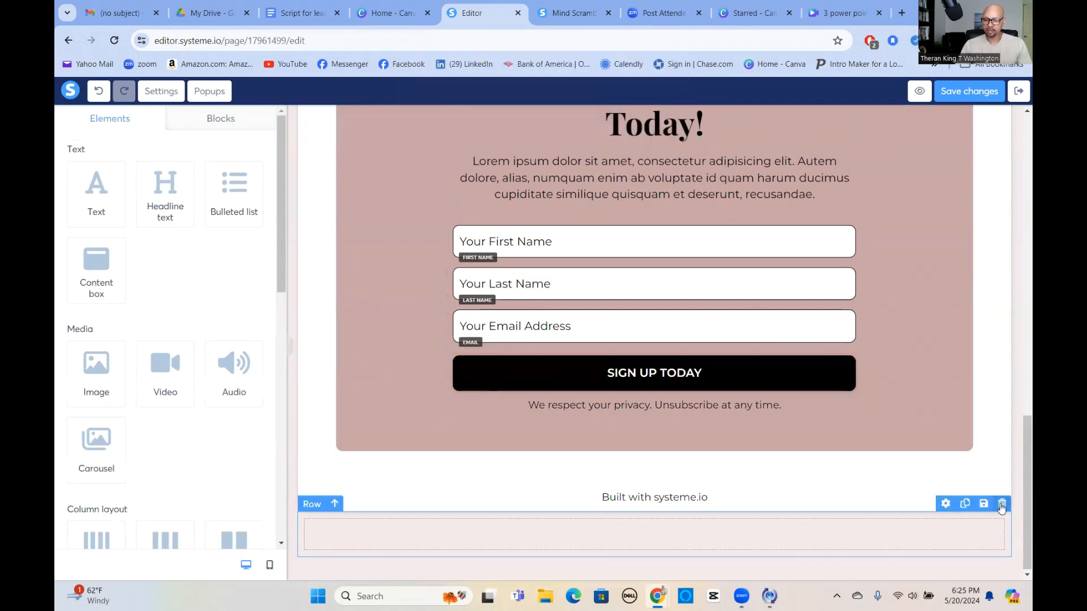
click(1001, 506)
click(599, 121)
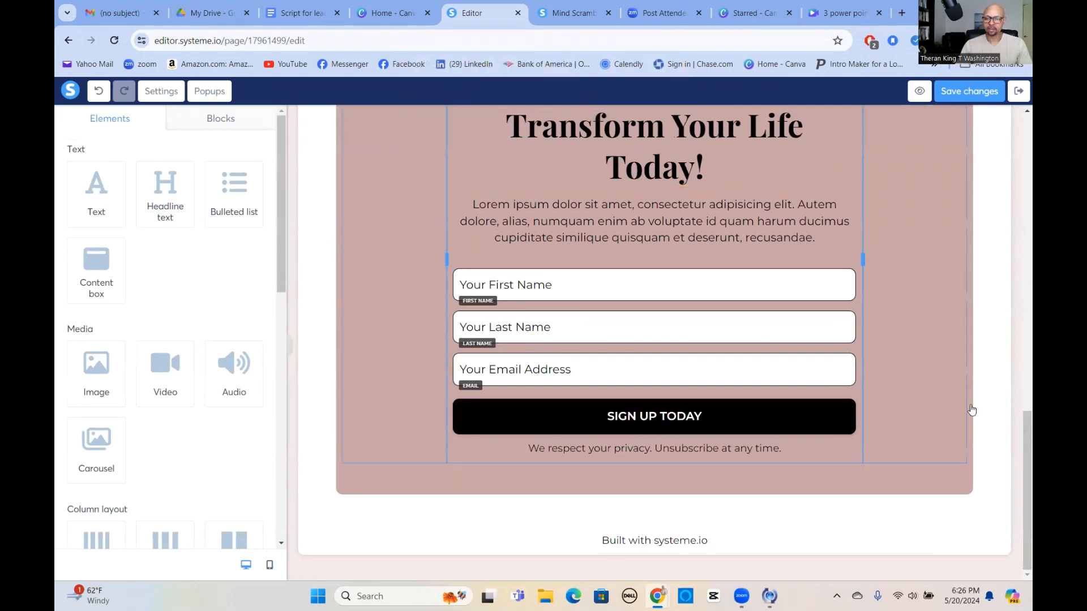
scroll(970, 413, up, 5)
scroll(984, 404, up, 3)
scroll(991, 396, down, 9)
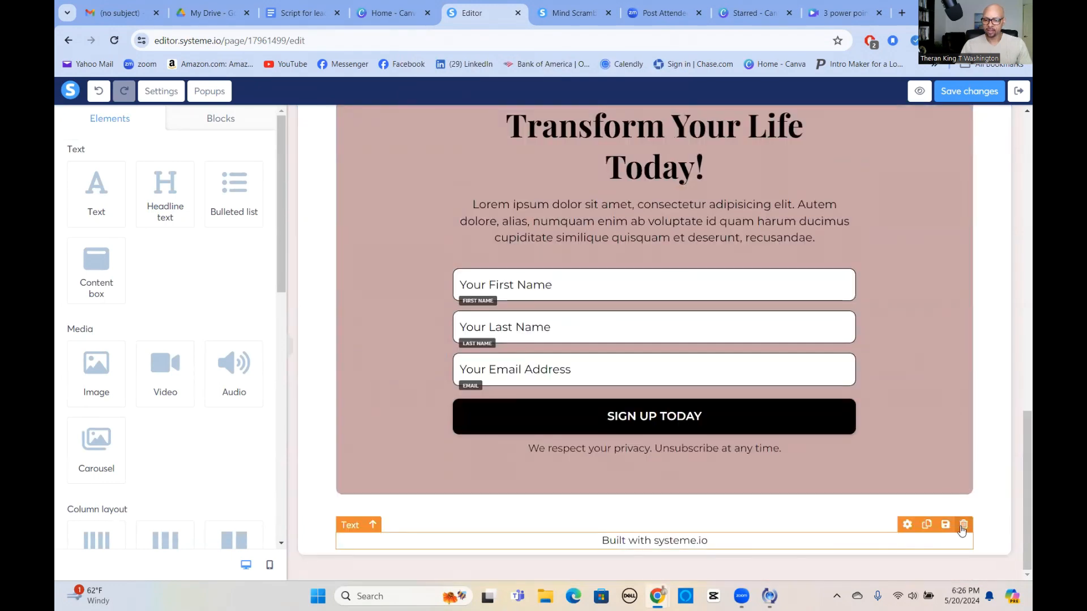
click(963, 525)
key(Return)
Delete the Join Our Community row, the book quote row, and the empty row below the form.
scroll(955, 426, up, 5)
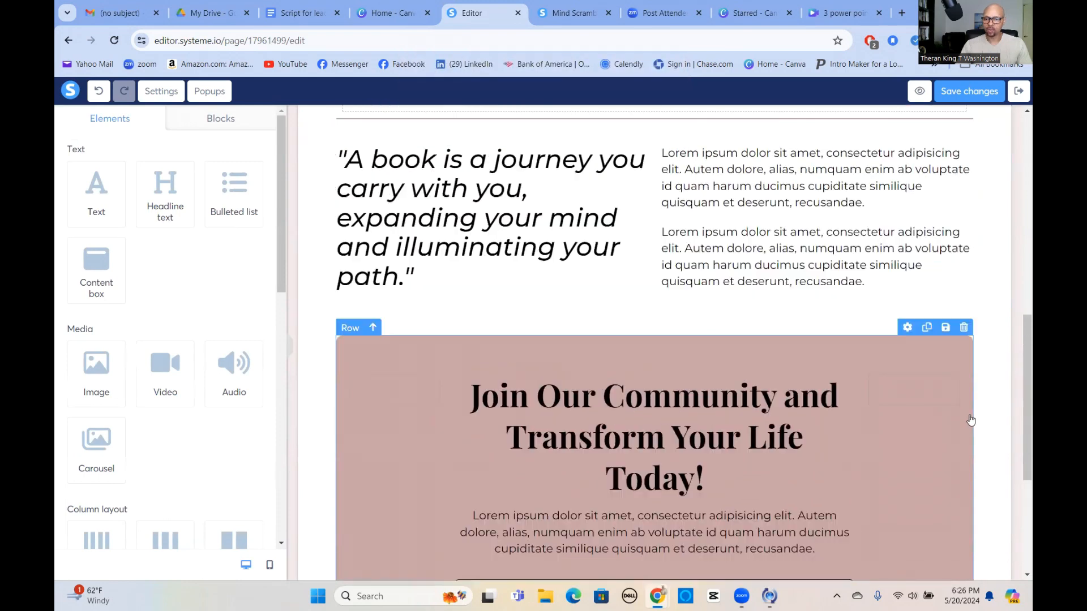
click(963, 389)
click(600, 121)
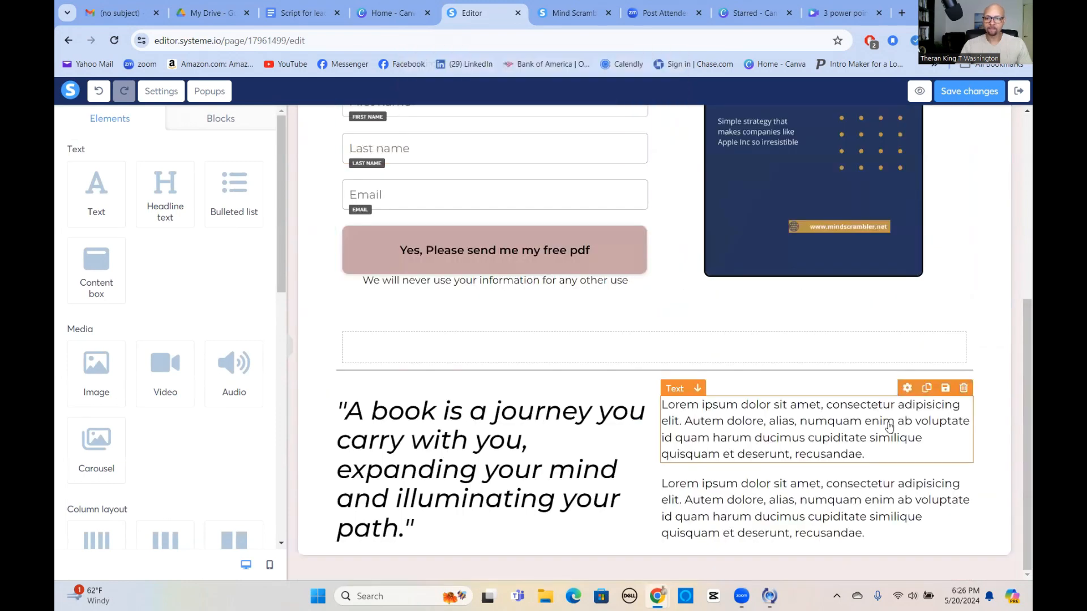
scroll(989, 459, up, 1)
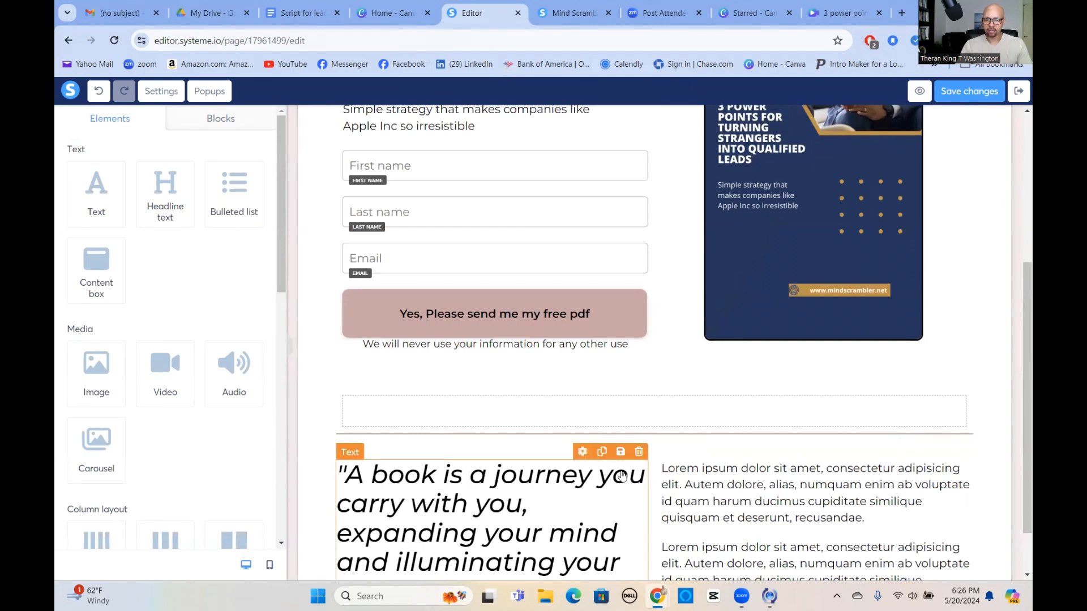
click(963, 446)
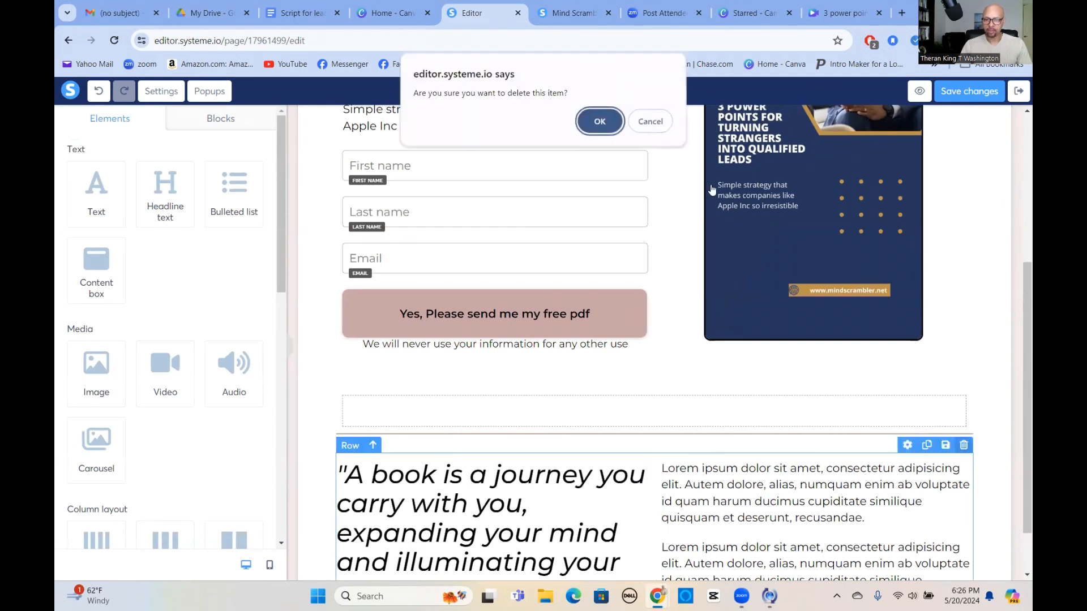
click(601, 119)
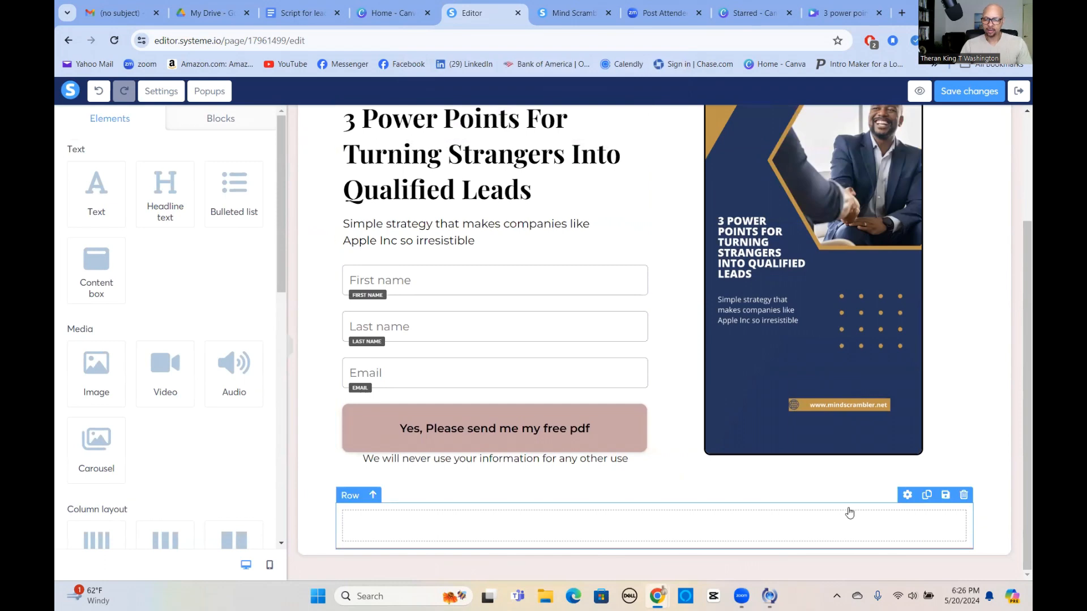
click(964, 495)
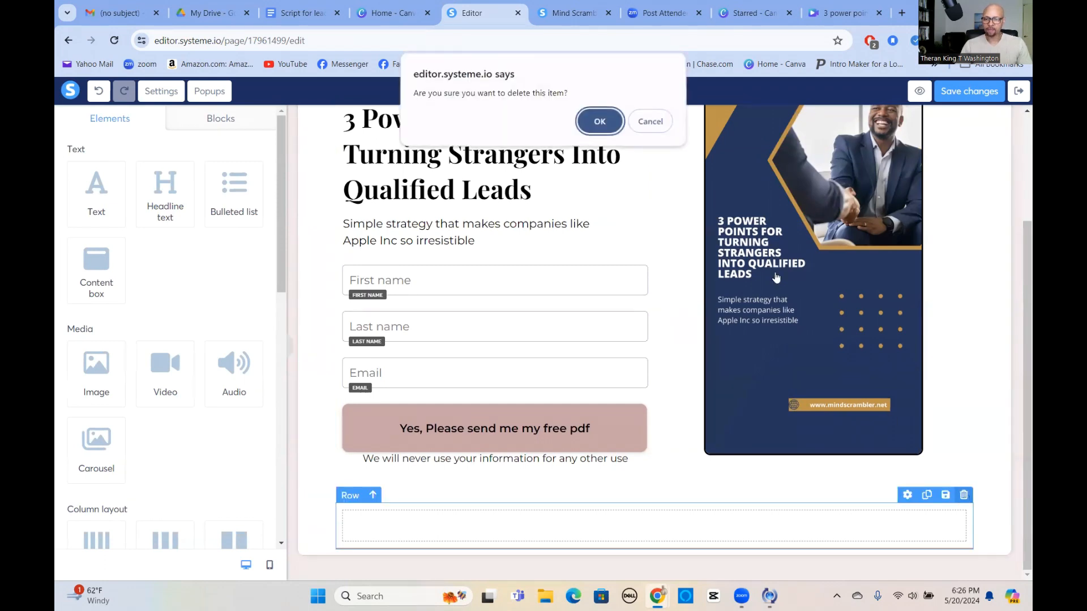
click(599, 122)
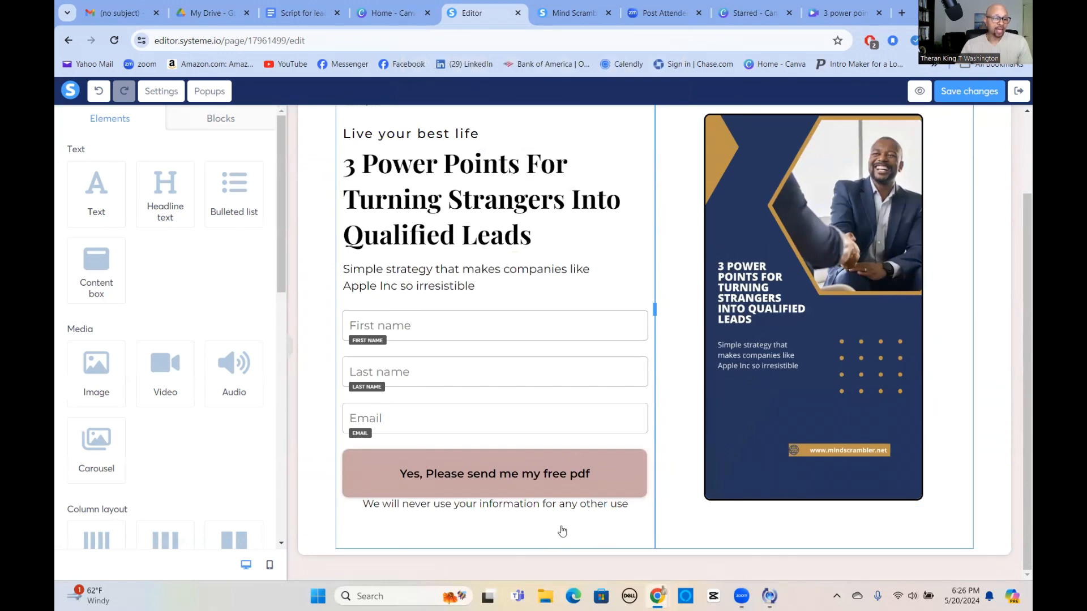
scroll(199, 456, down, 8)
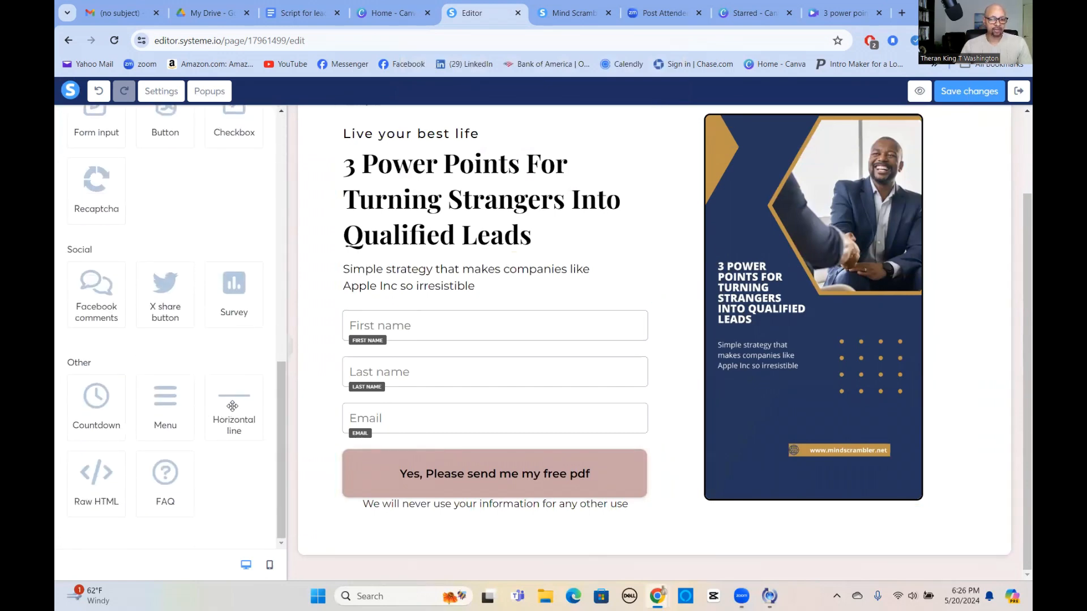
Add a Horizontal line element below the opt-in form and select it.
drag(232, 404, 647, 531)
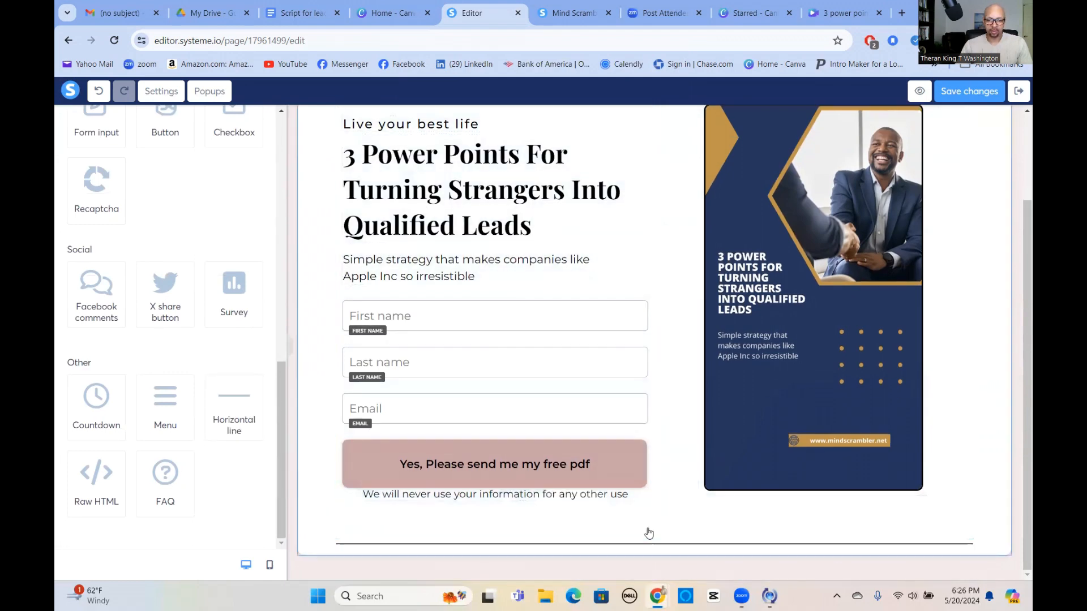
click(649, 534)
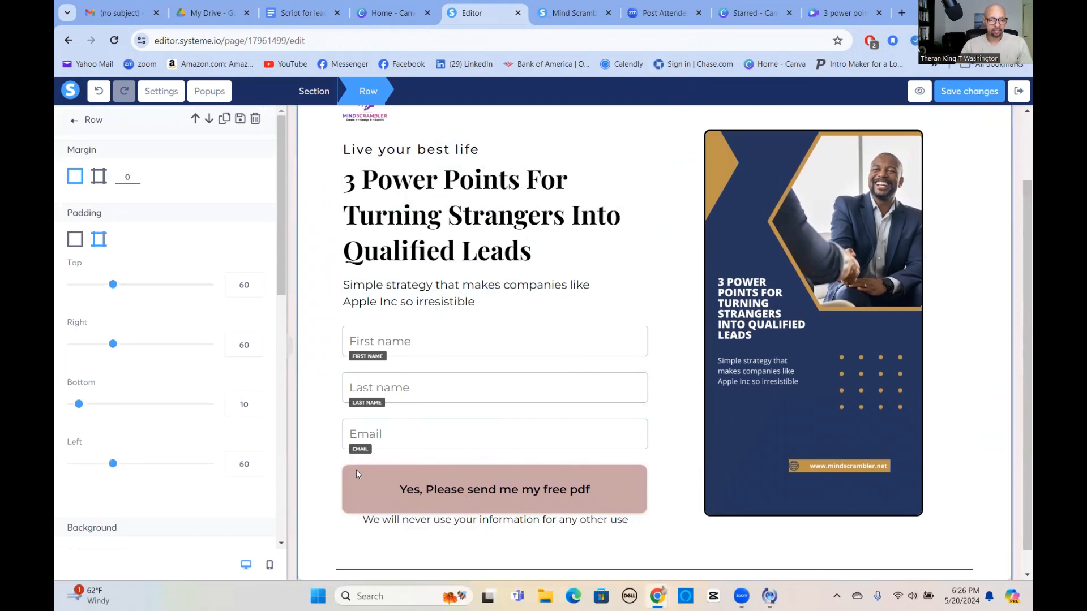
click(400, 529)
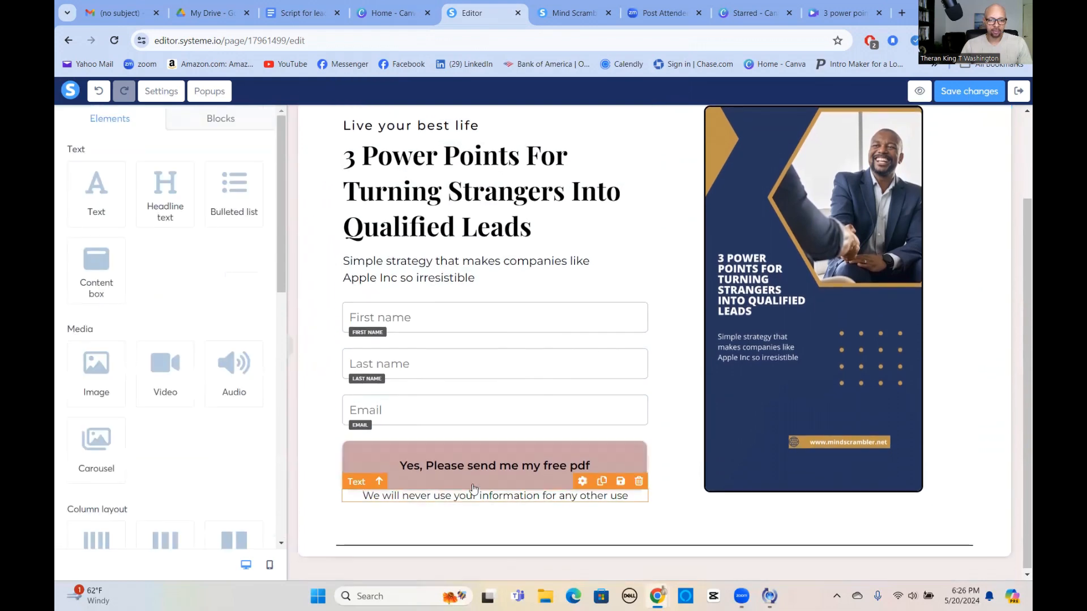
click(484, 515)
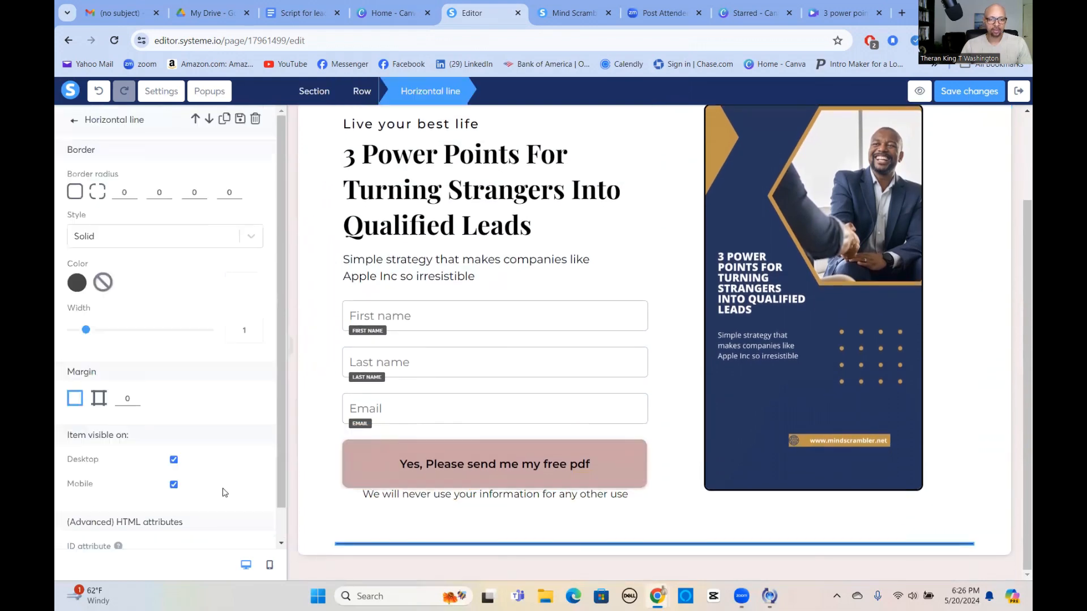
Set the divider line's width to 3 and its colour to dark purple 401D5F.
scroll(128, 362, down, 1)
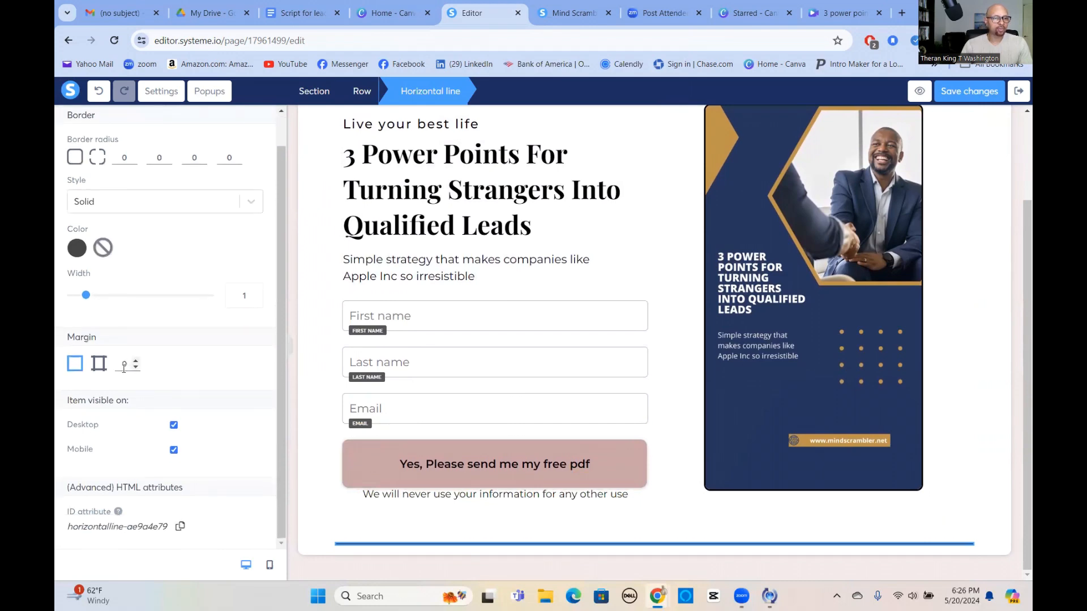
scroll(124, 368, up, 1)
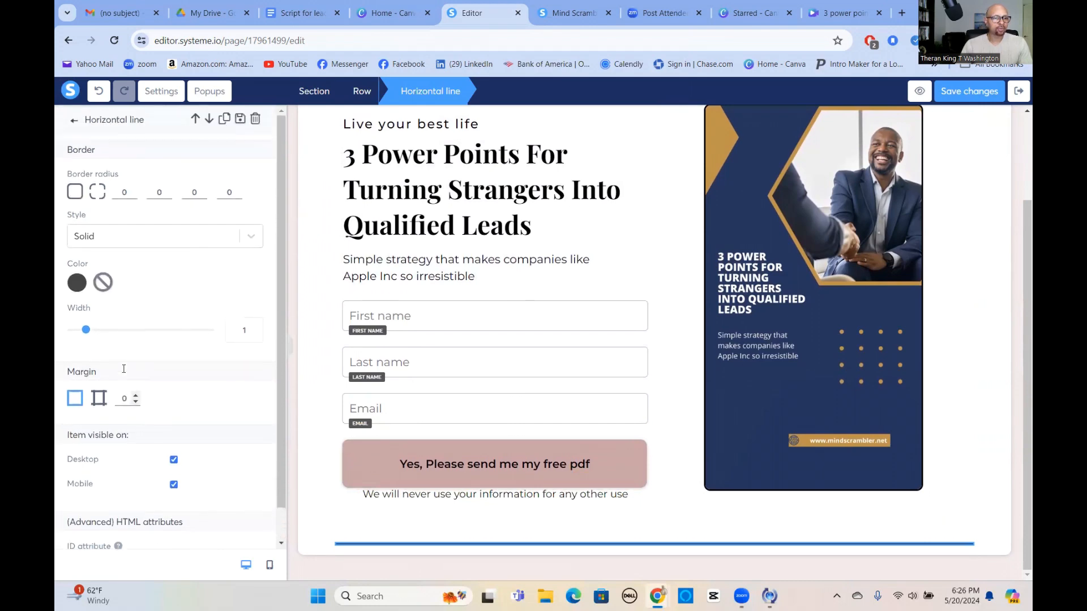
click(255, 327)
click(255, 327)
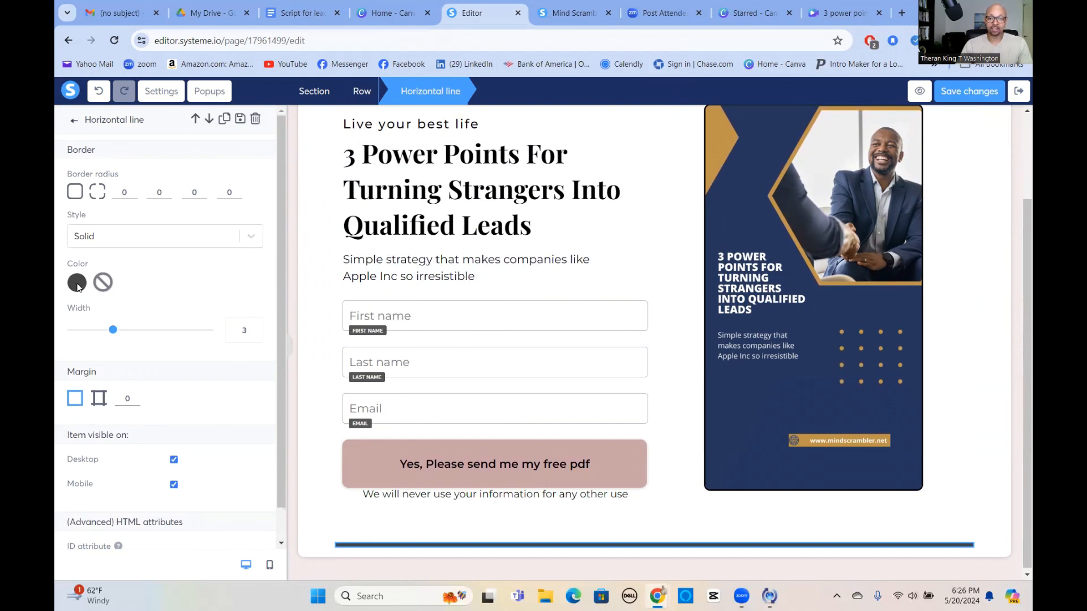
click(77, 283)
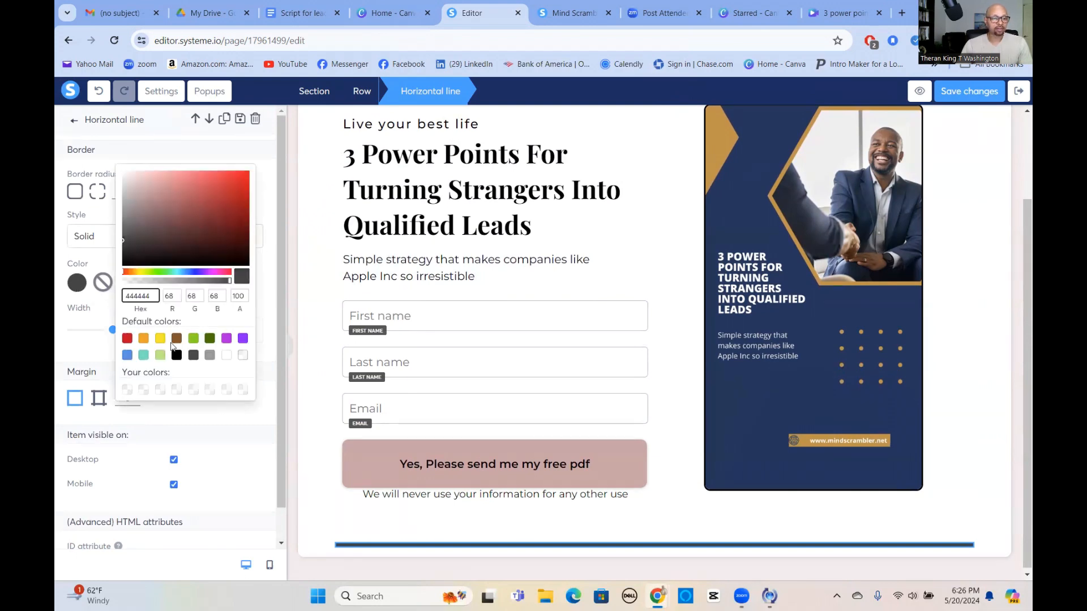
click(243, 339)
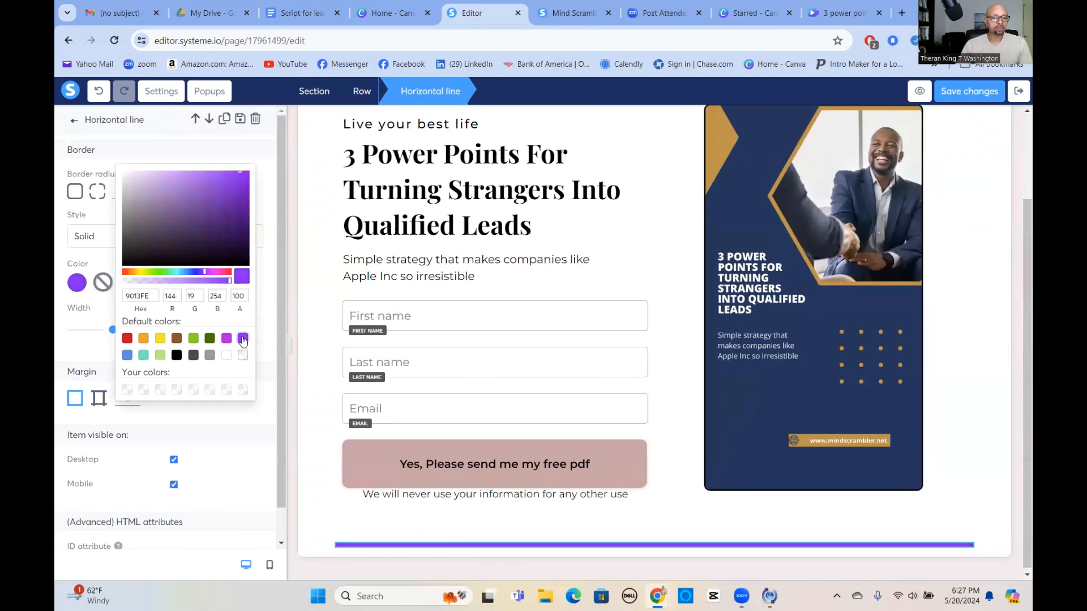
click(219, 222)
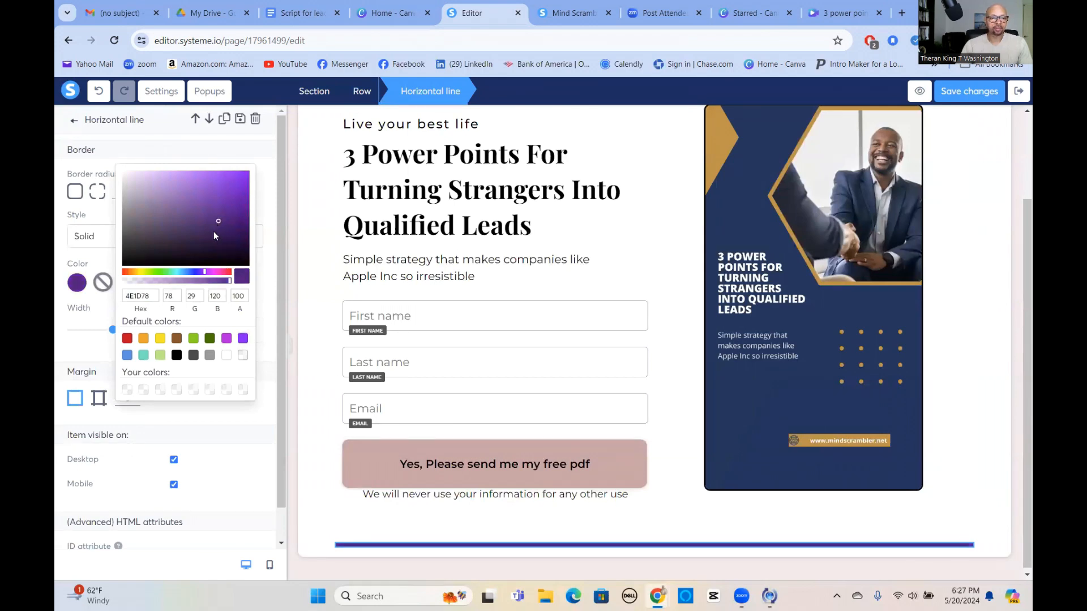
click(210, 231)
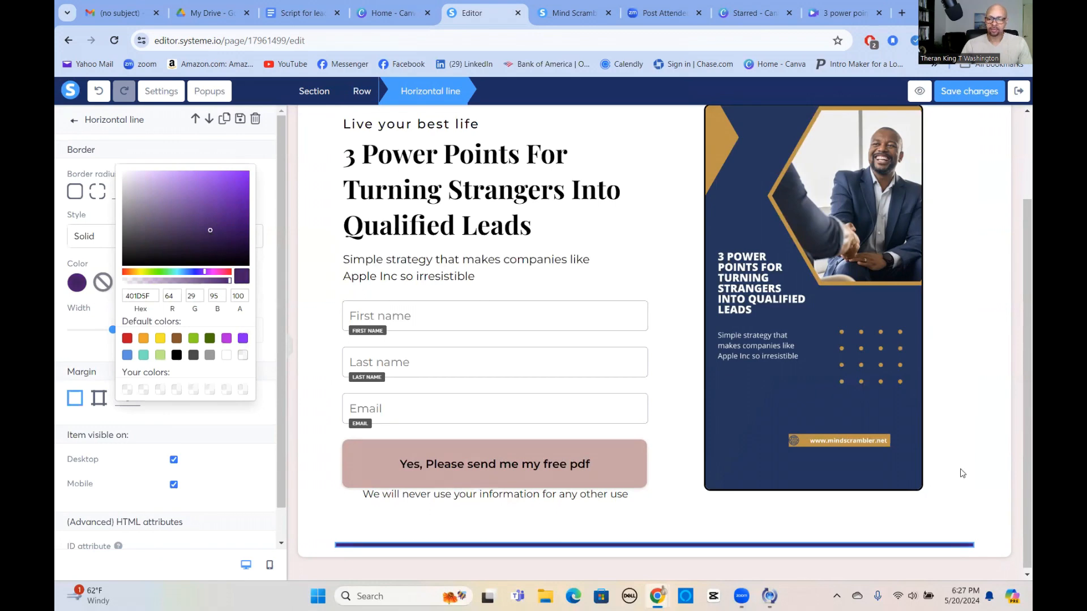
click(965, 460)
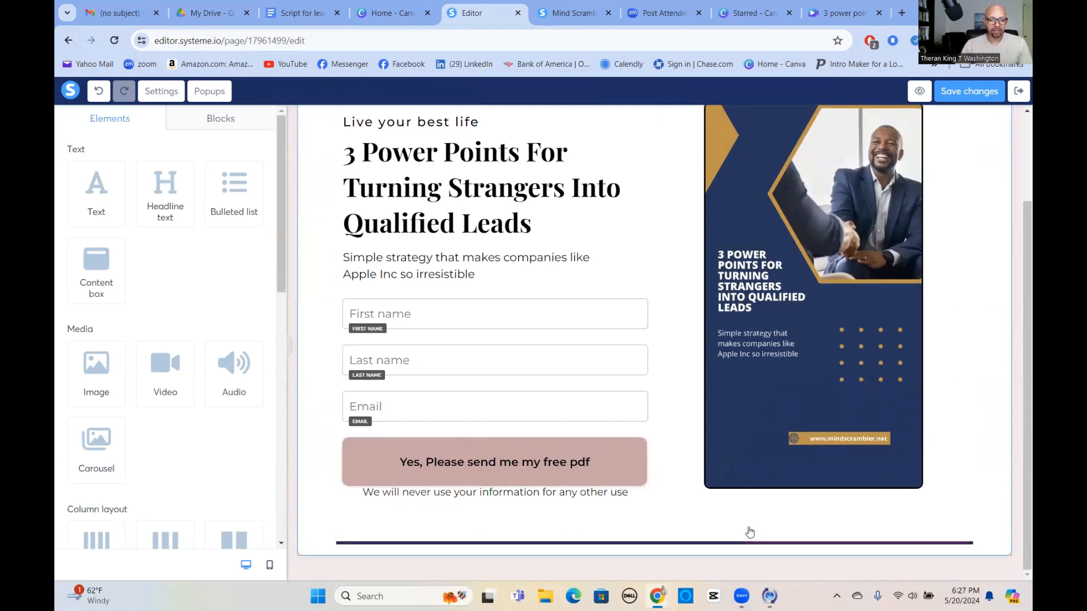
Set the free-pdf button's click action to Next step URL, then save and exit the editor.
scroll(623, 340, up, 3)
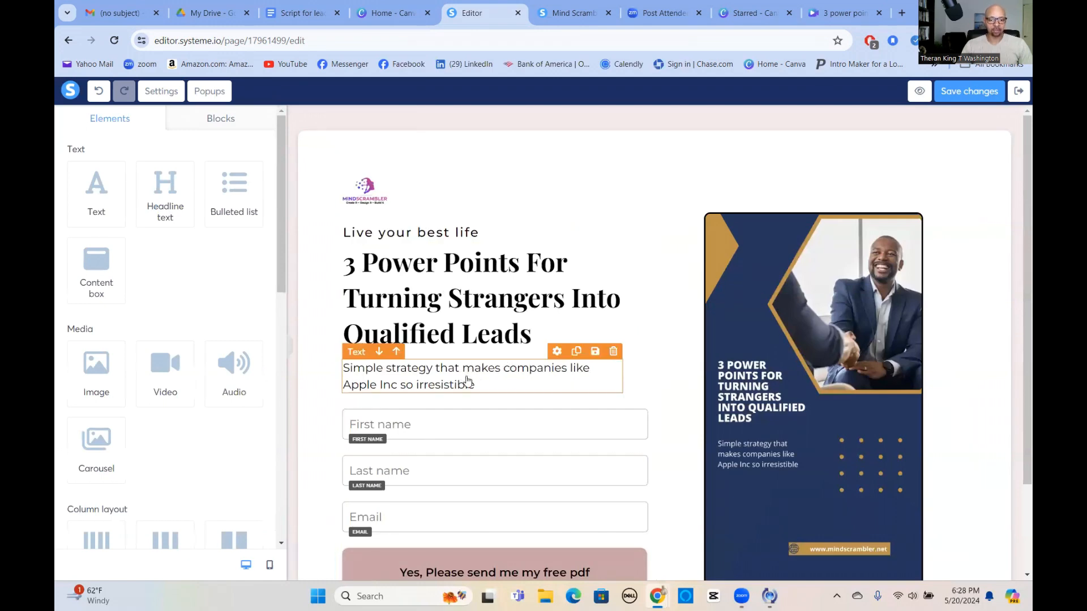
scroll(465, 394, down, 2)
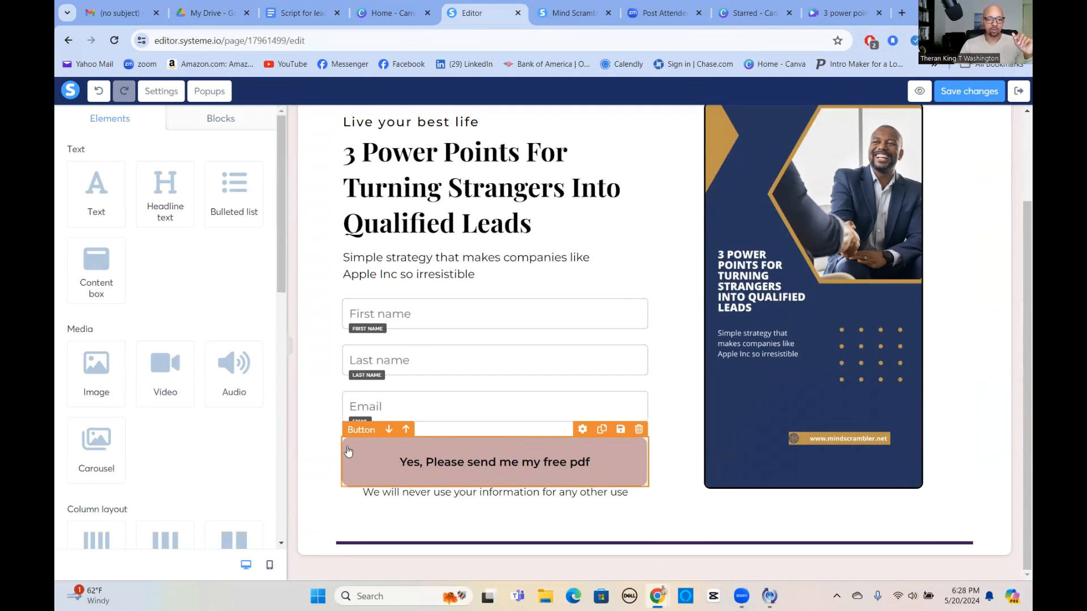
click(364, 463)
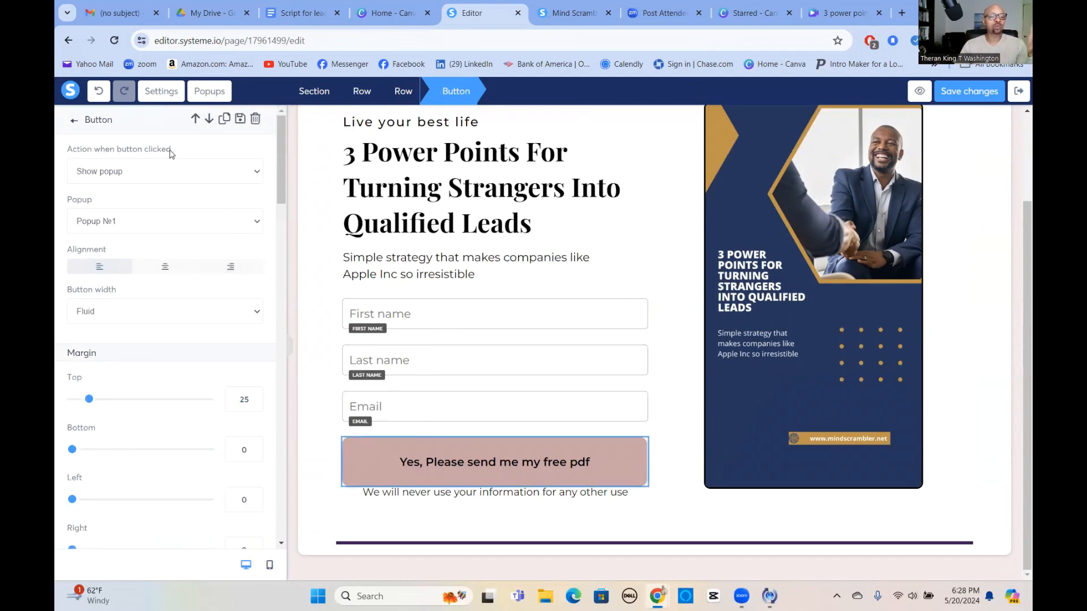
click(257, 174)
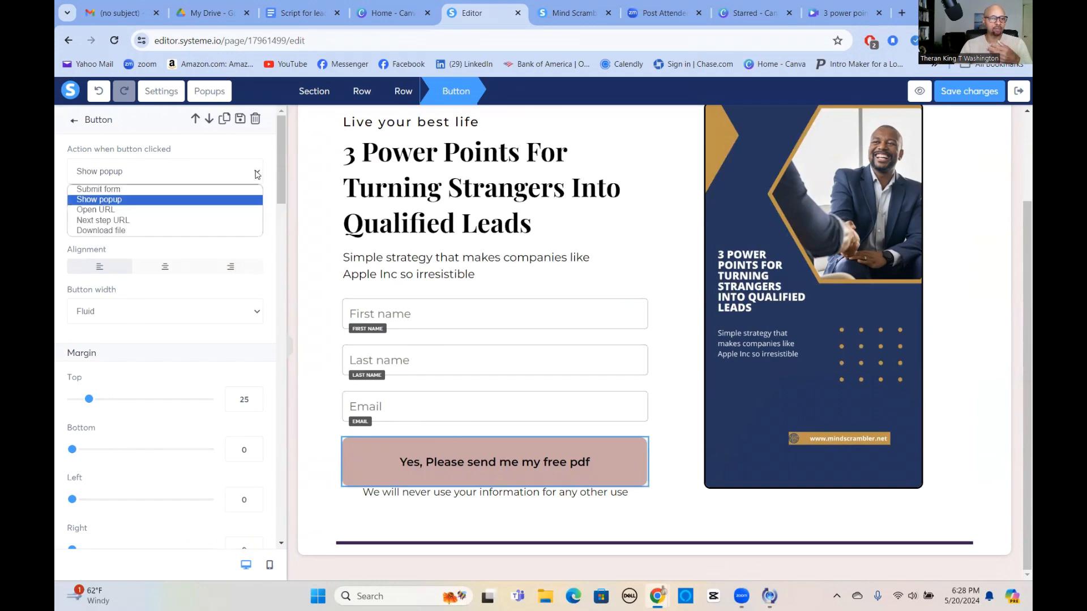
click(111, 190)
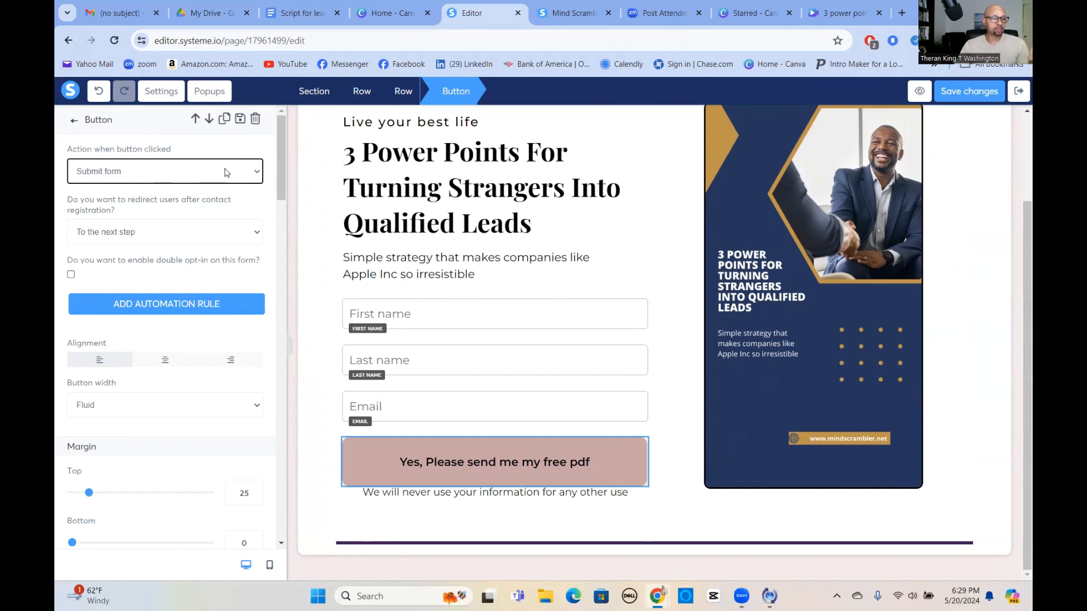
click(258, 173)
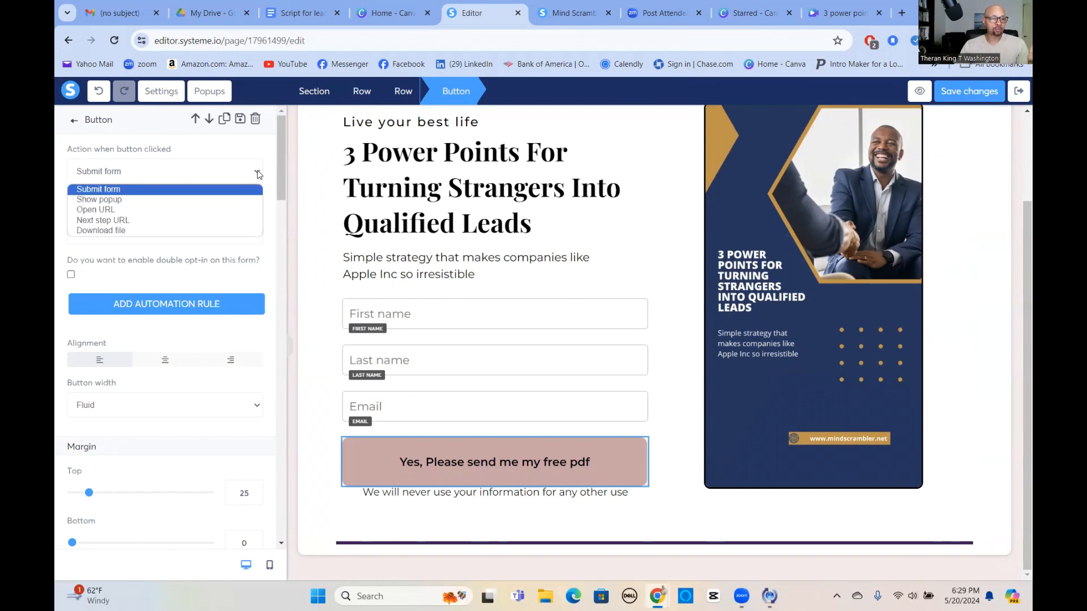
click(105, 220)
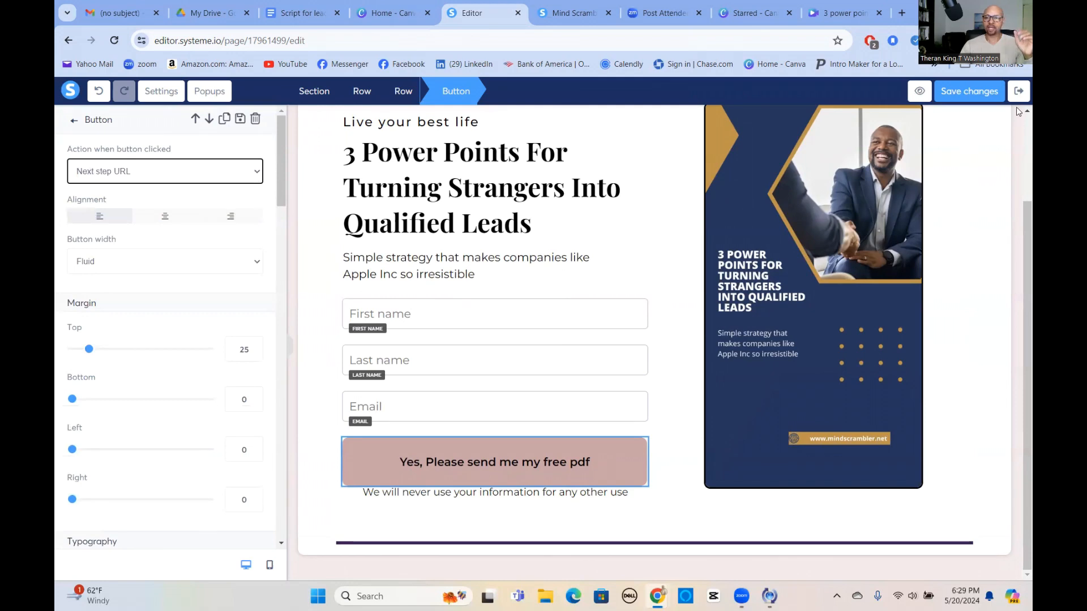
click(960, 92)
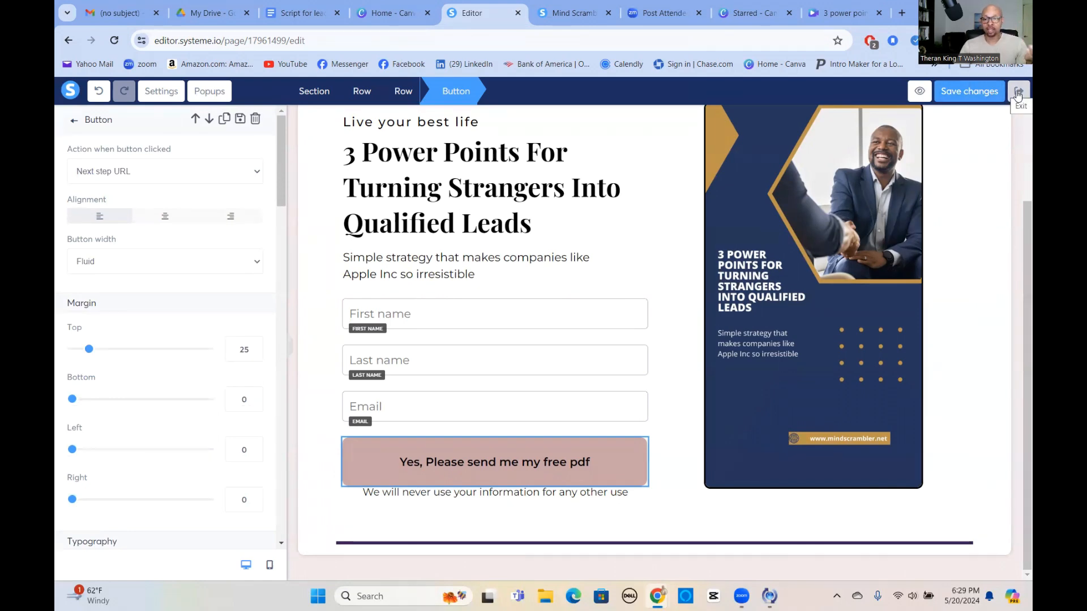
click(1021, 95)
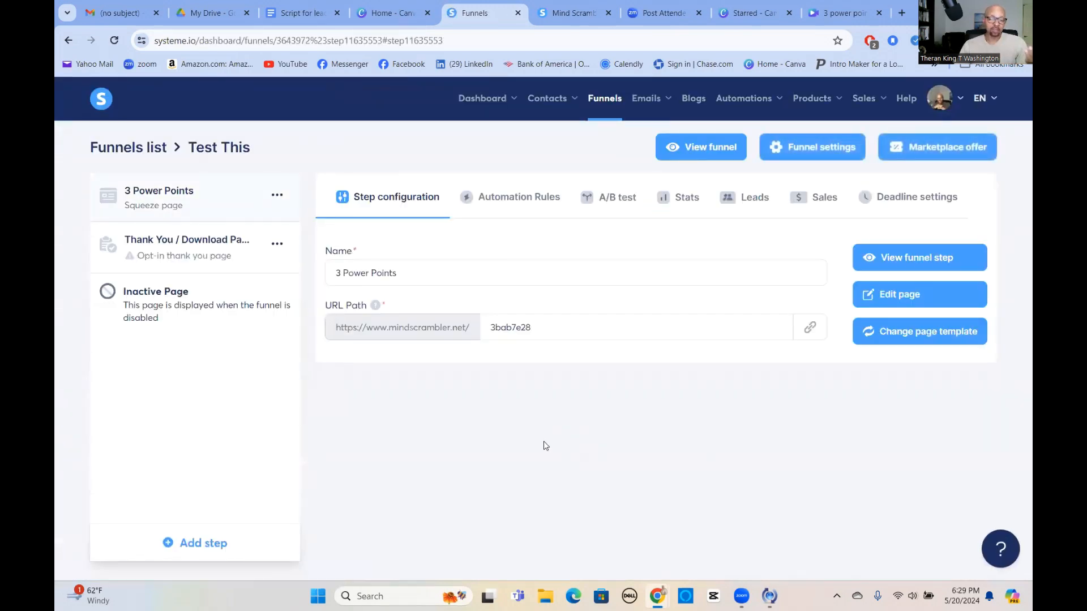
Add a 'Funnel step form subscribed' rule with an 'Add a tag' action, then open a new browser tab.
click(517, 199)
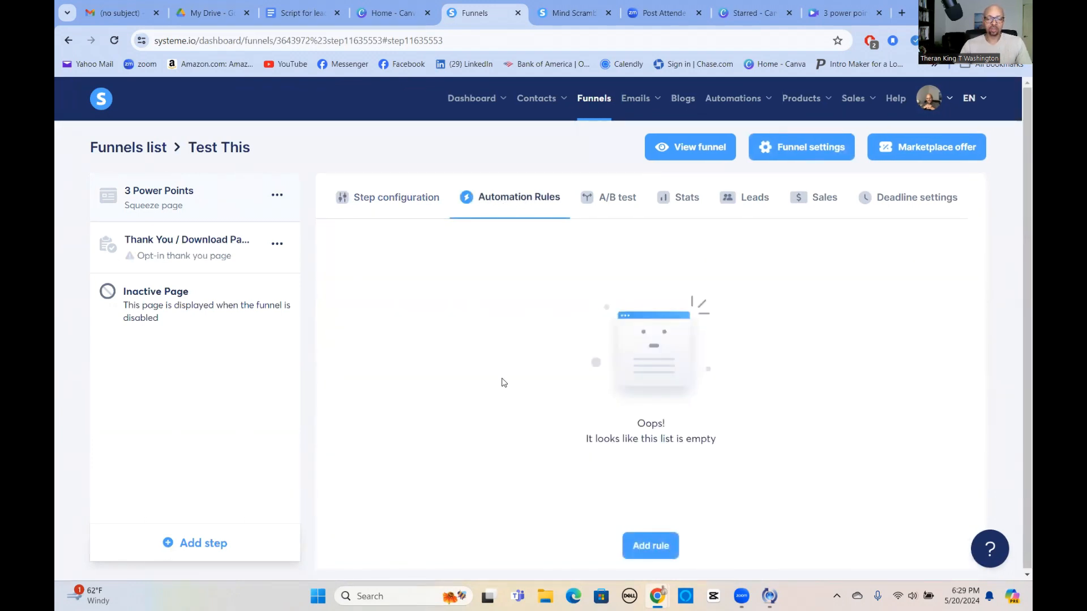
click(659, 532)
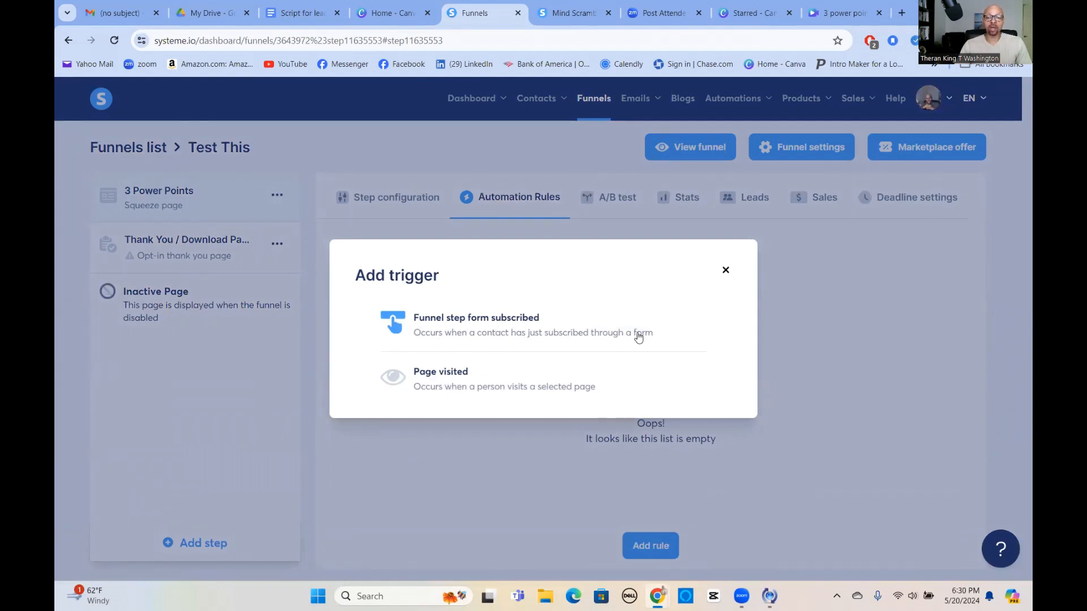
click(488, 322)
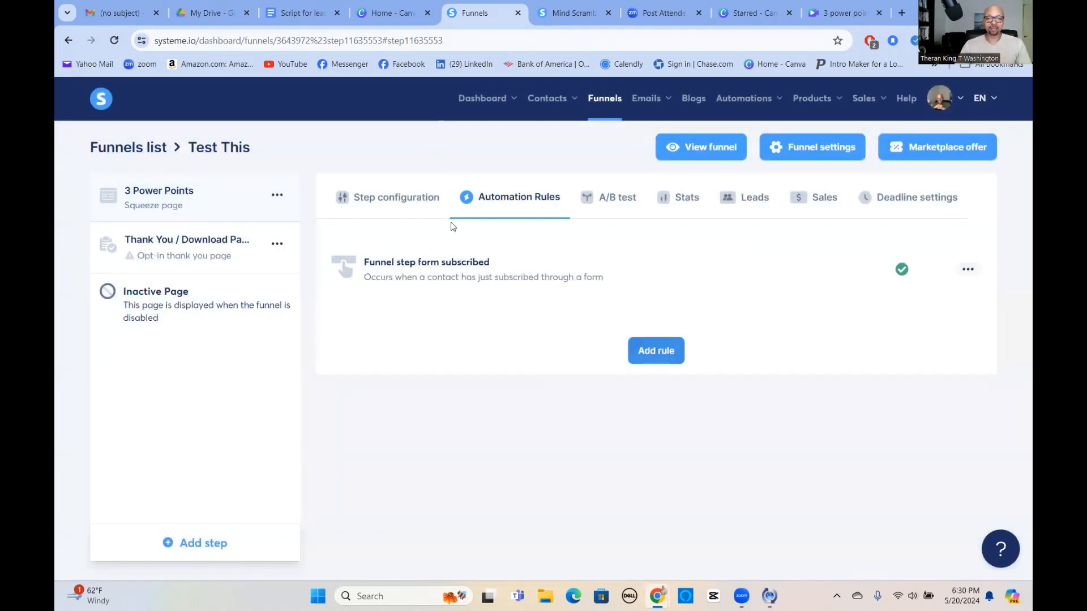
click(464, 274)
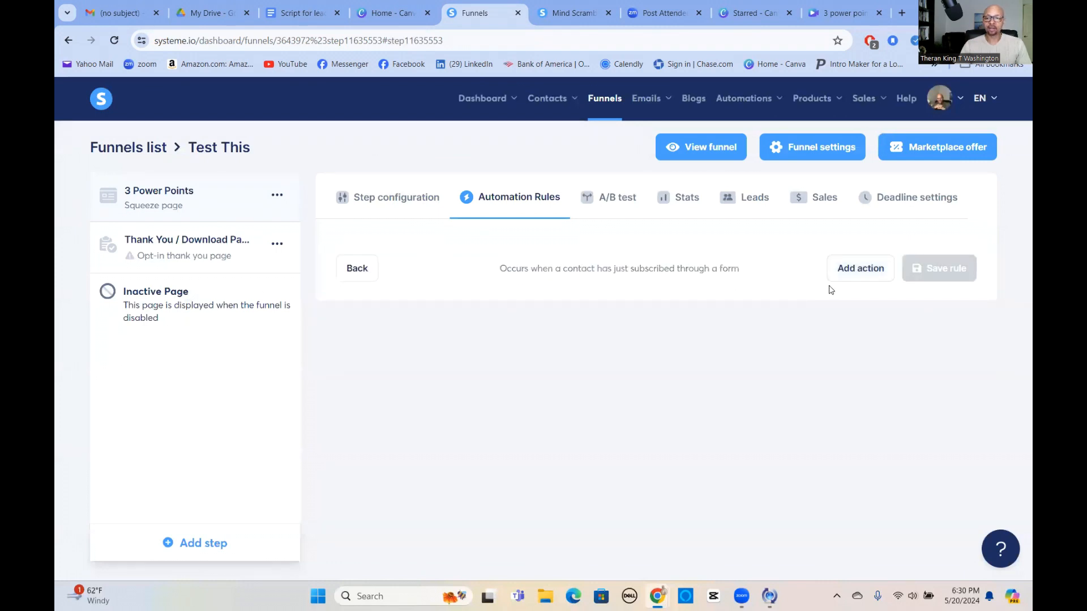
click(864, 269)
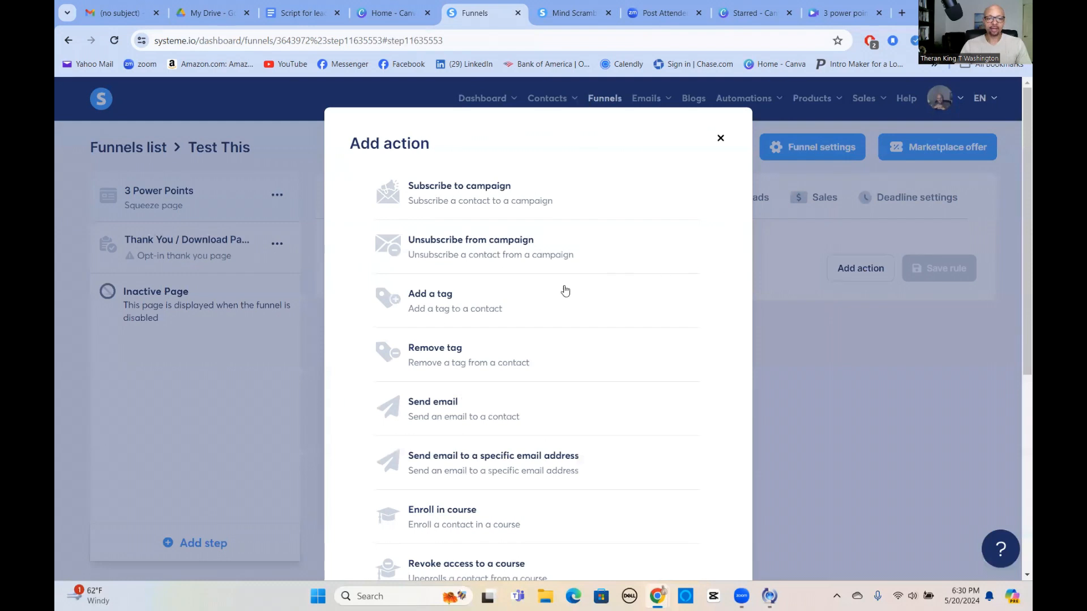
click(433, 302)
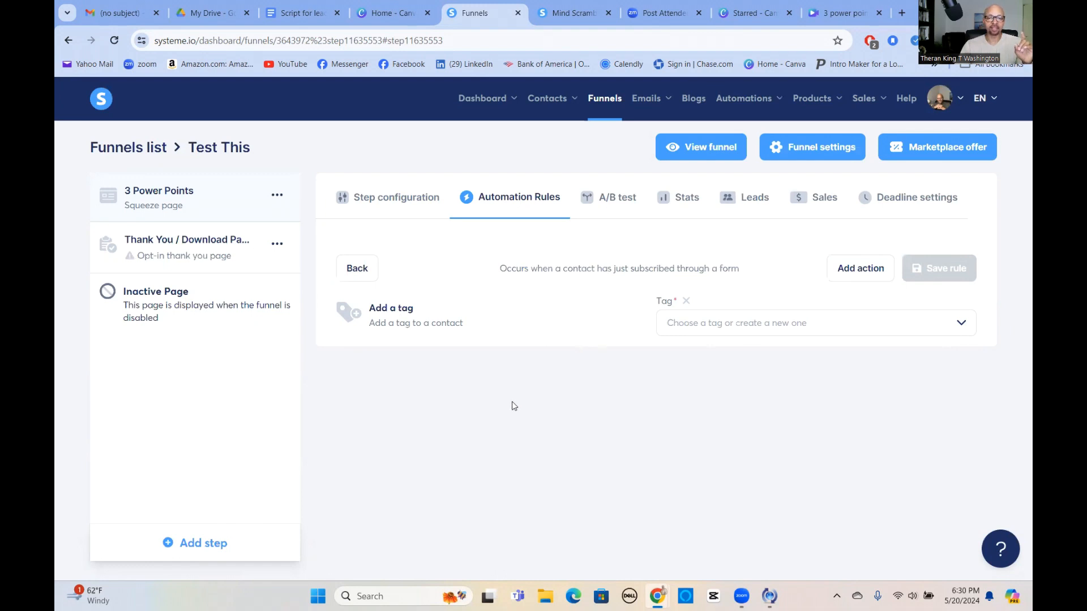
click(902, 12)
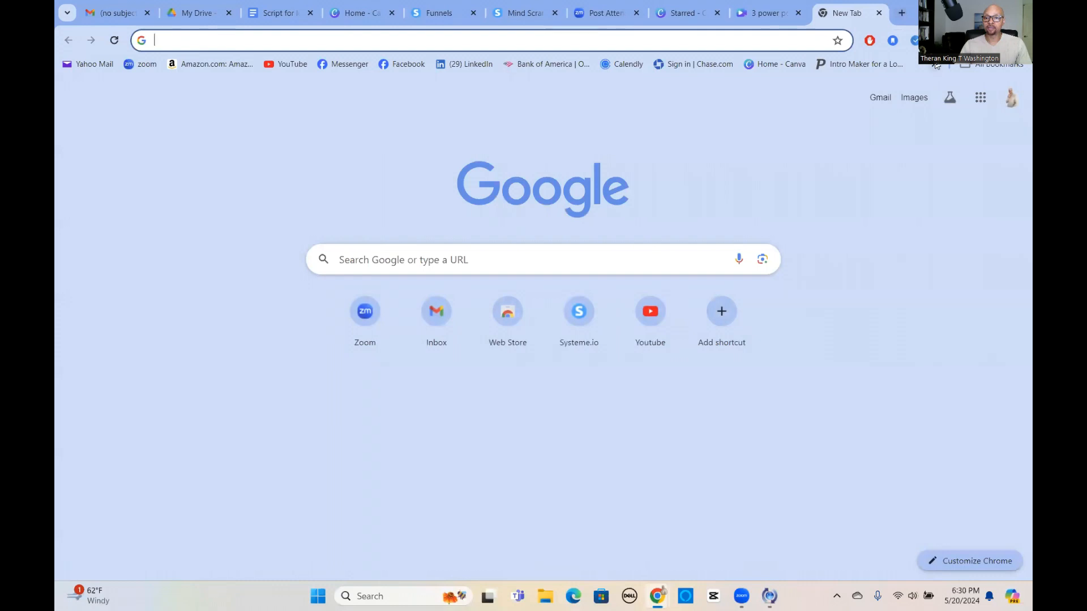
Create a contact tag named 'Test This' under Contacts > Tags, then return to the Funnels tab.
click(935, 65)
click(769, 88)
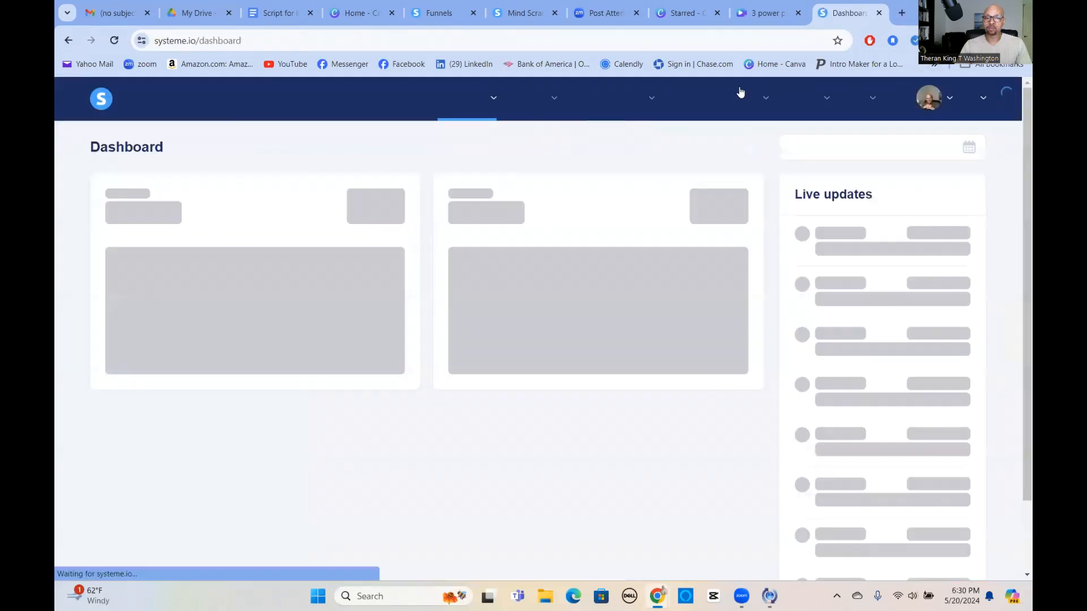
mouse_move(540, 108)
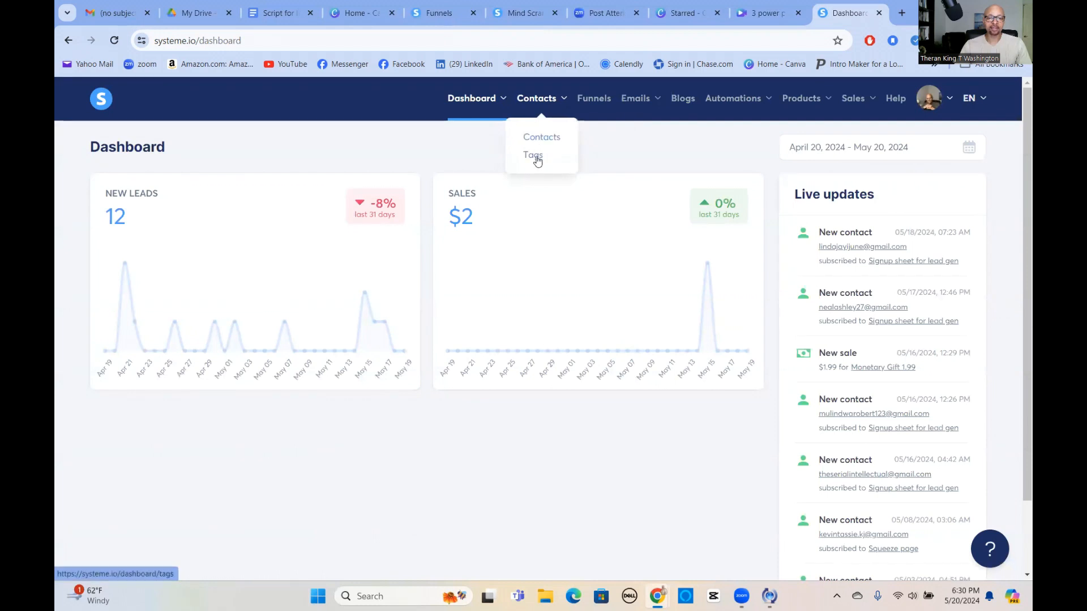
click(537, 161)
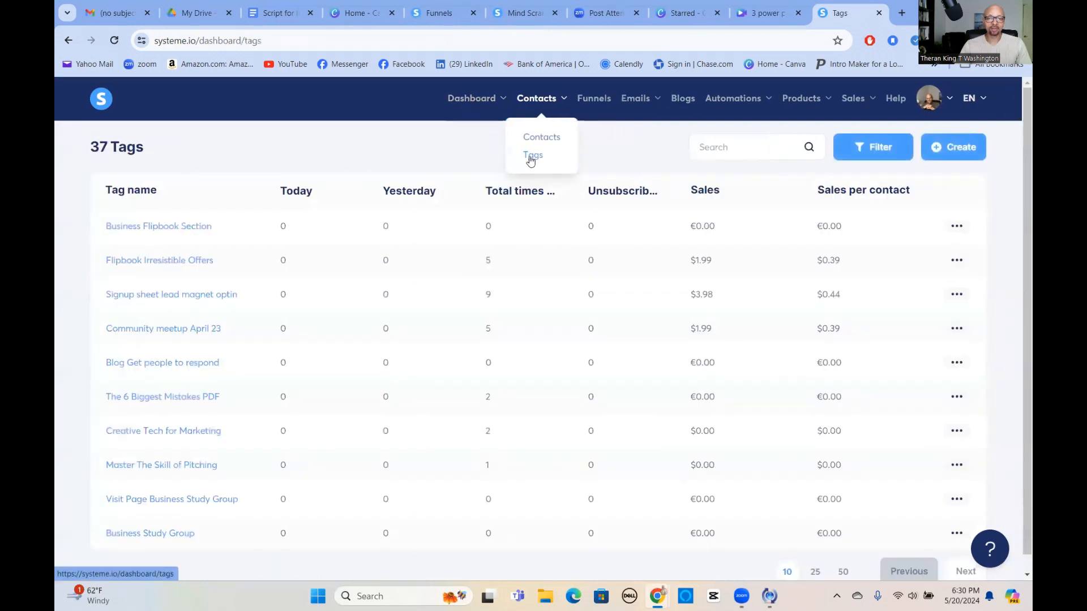
click(958, 148)
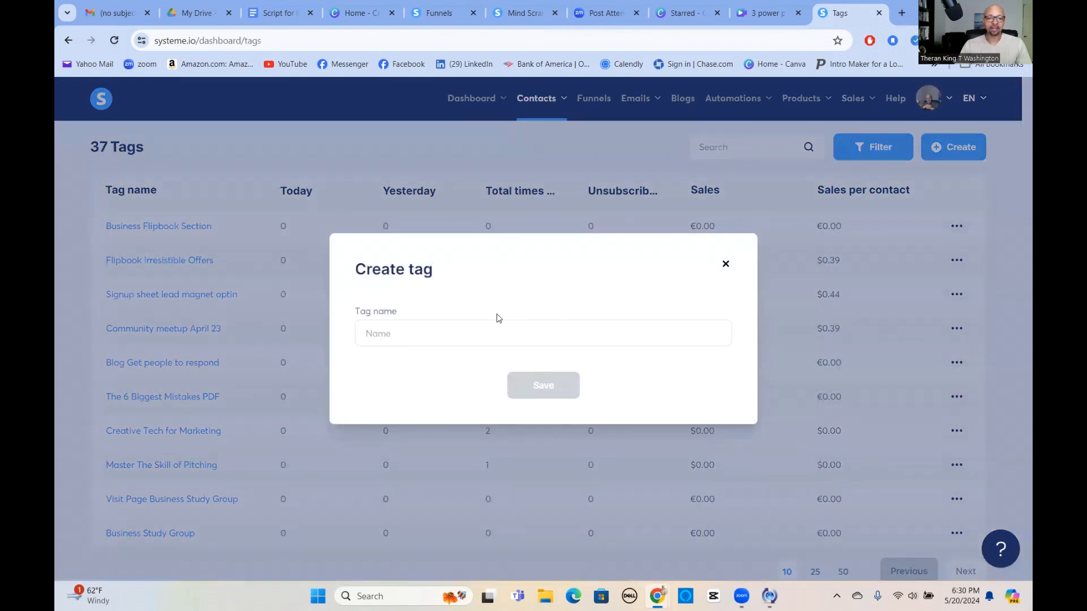
click(434, 335)
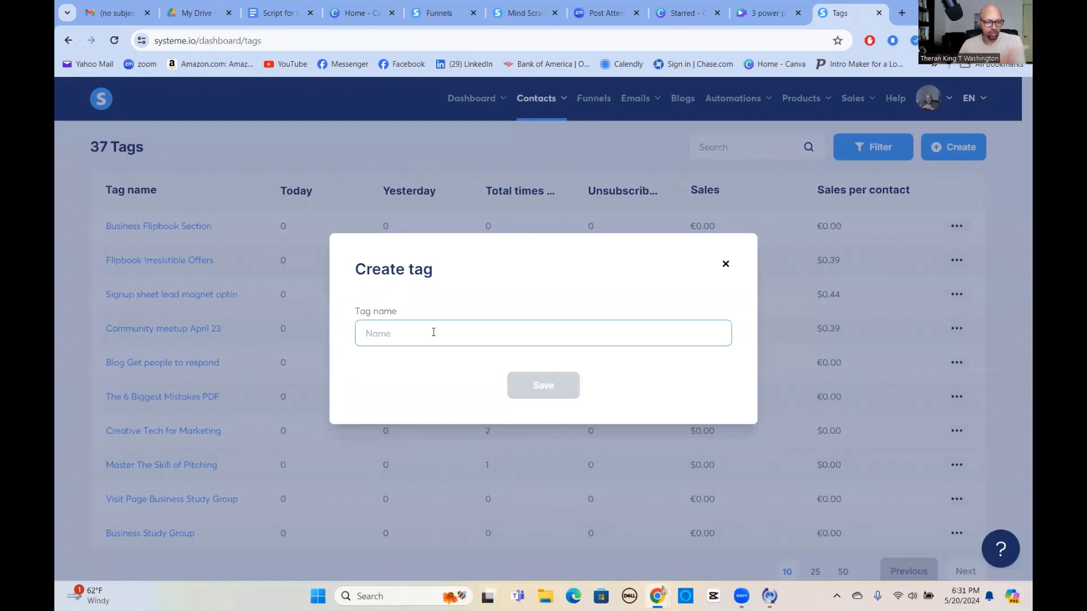
text(Test This)
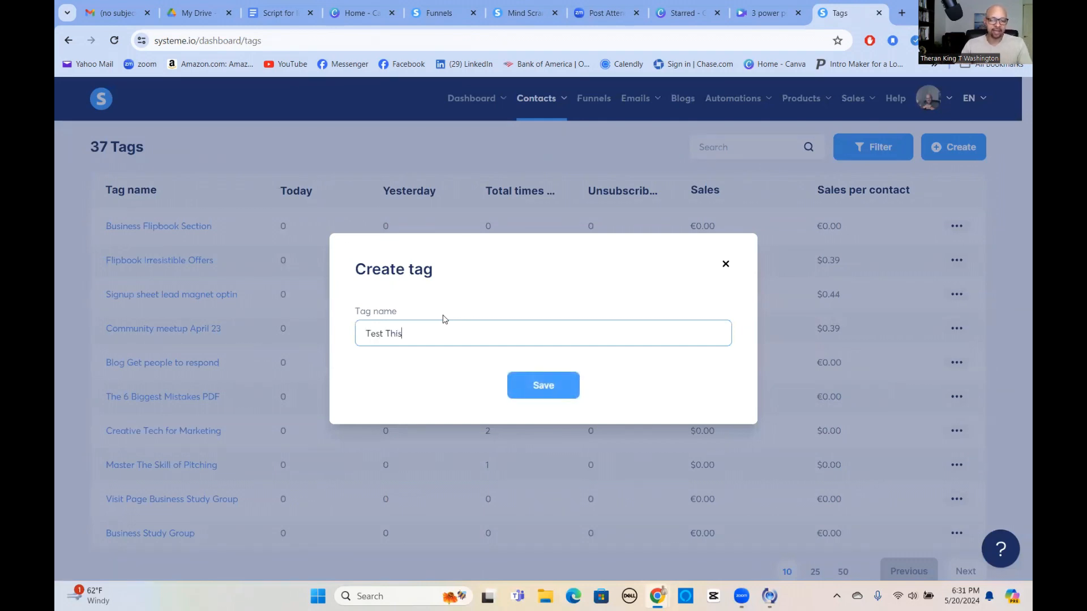
click(541, 389)
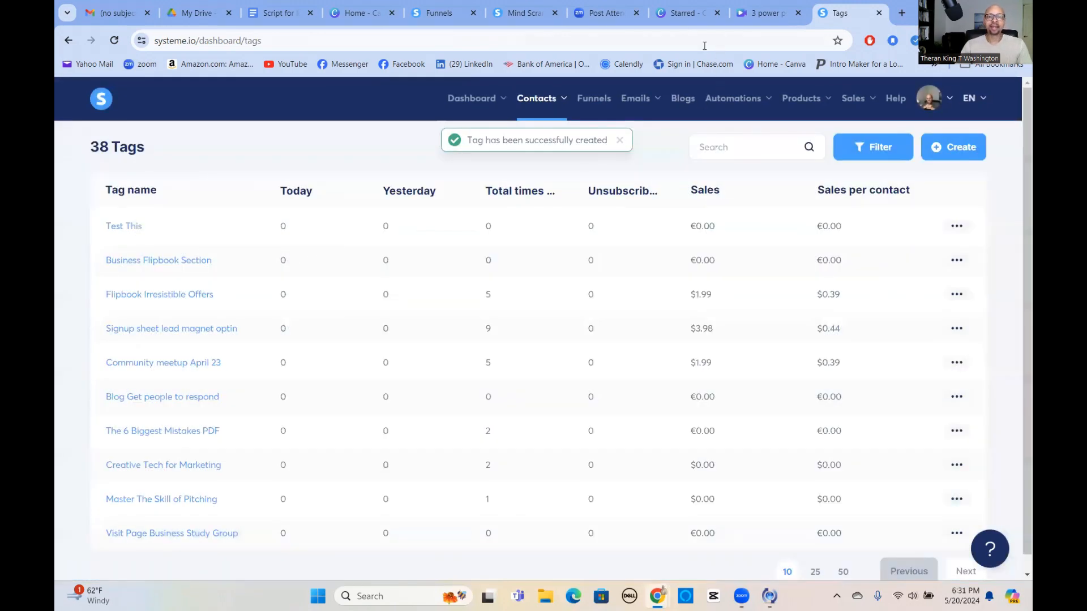
click(439, 12)
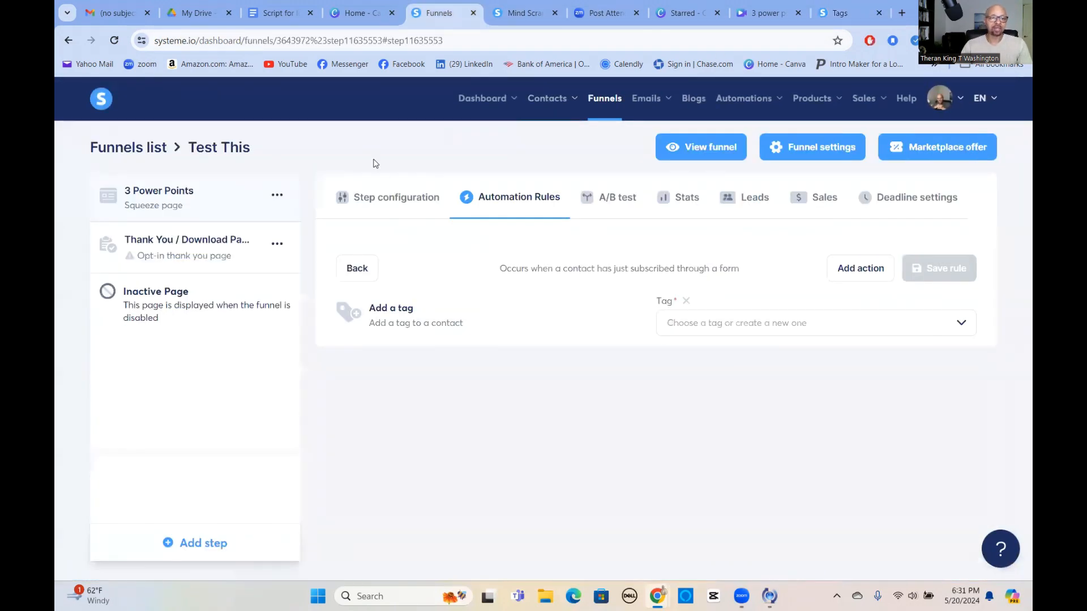
Reload the funnel and add an 'Add a tag' action to the form-subscribed rule.
click(115, 40)
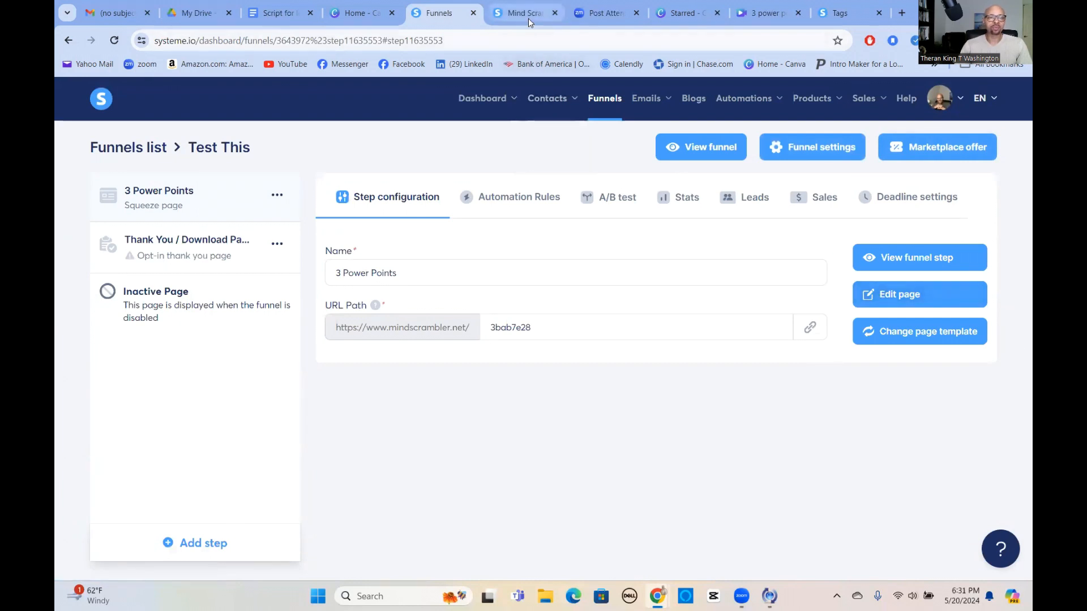
click(514, 198)
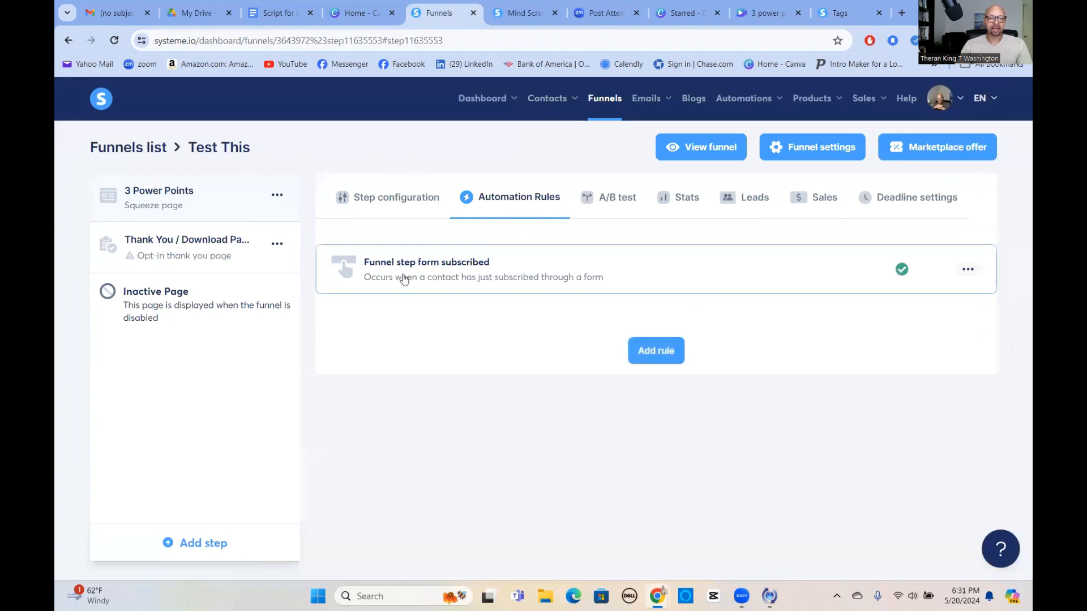
click(473, 272)
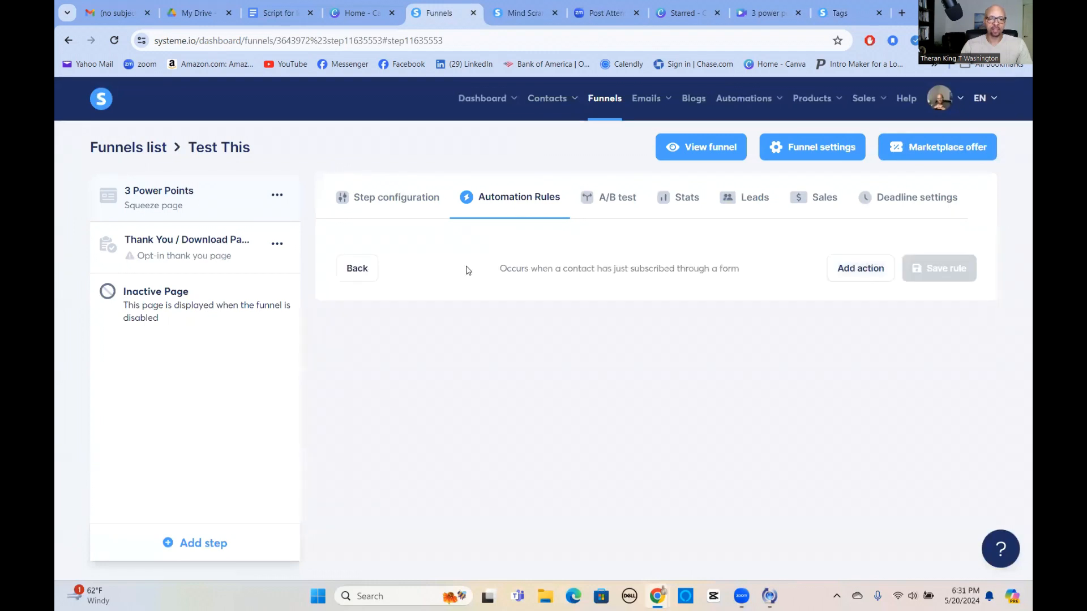
click(860, 271)
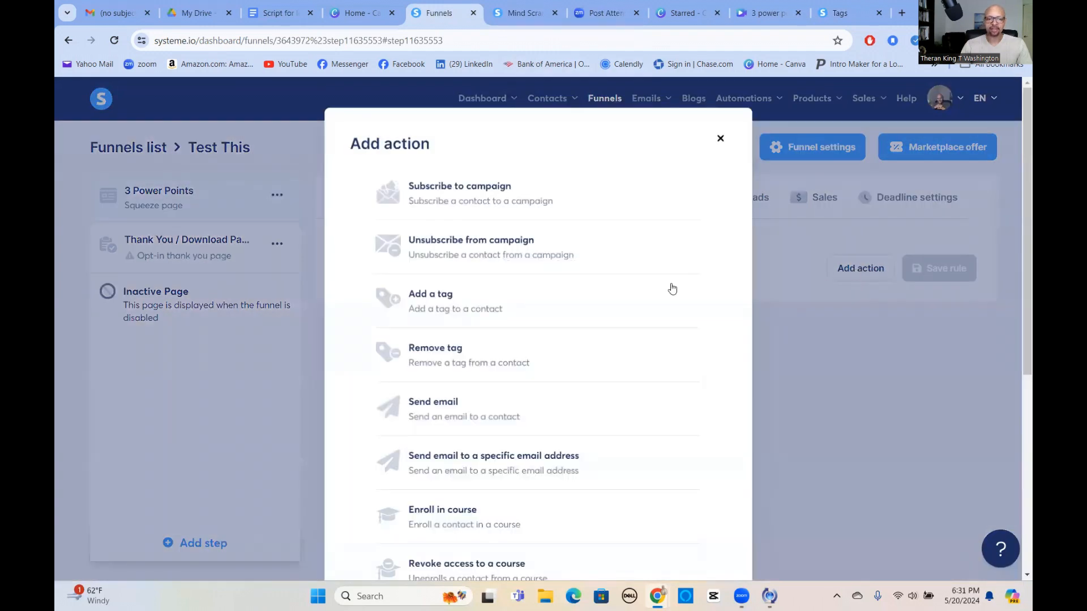
click(428, 304)
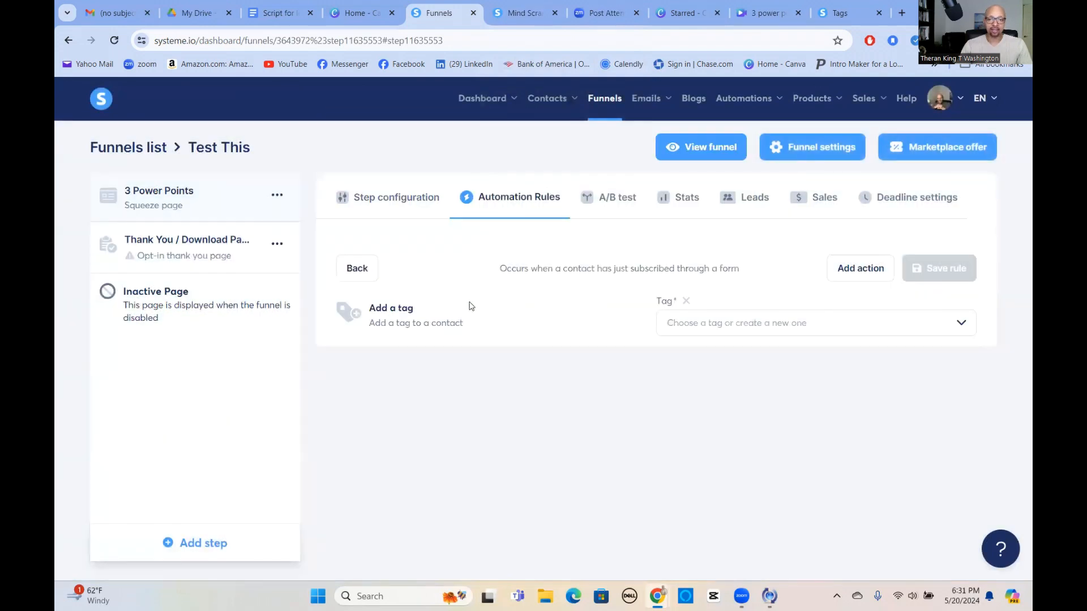
Choose the 'Test This' tag, save the rule, and reopen its list of actions.
click(960, 323)
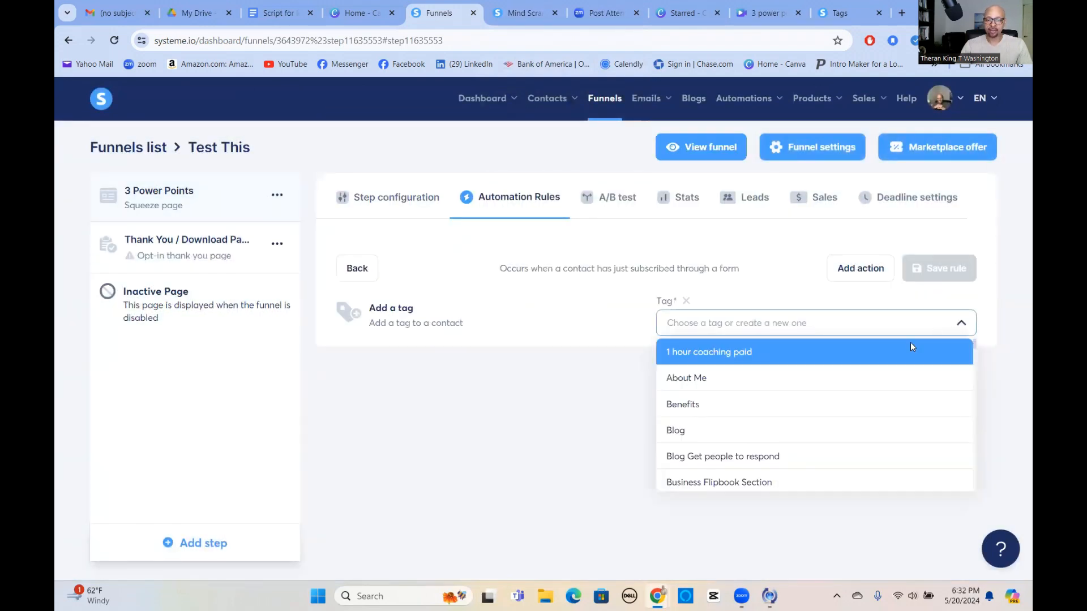
scroll(838, 429, down, 3)
scroll(839, 430, down, 10)
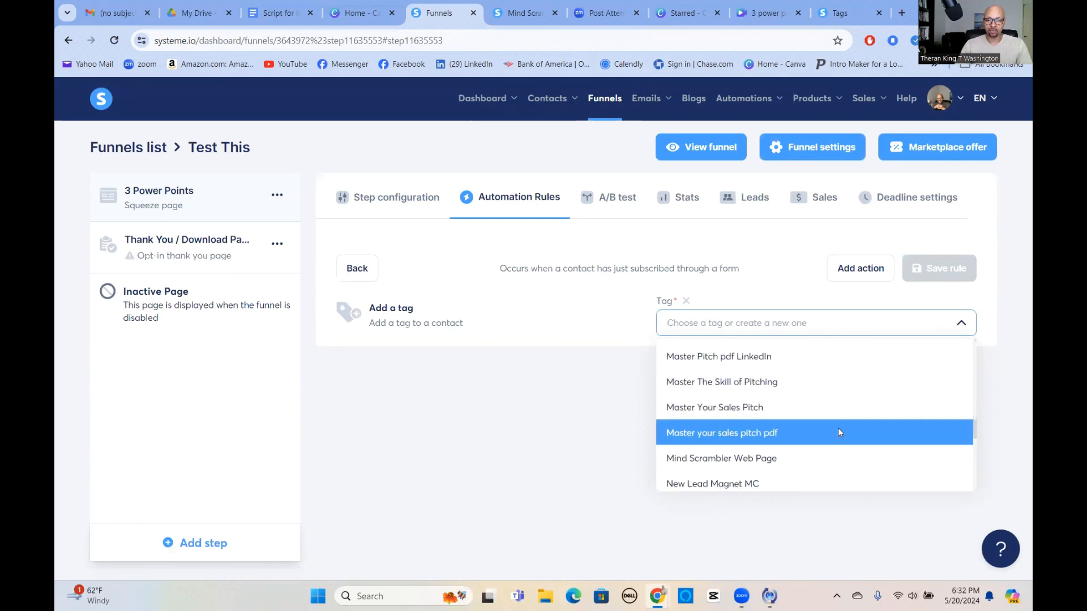
click(691, 403)
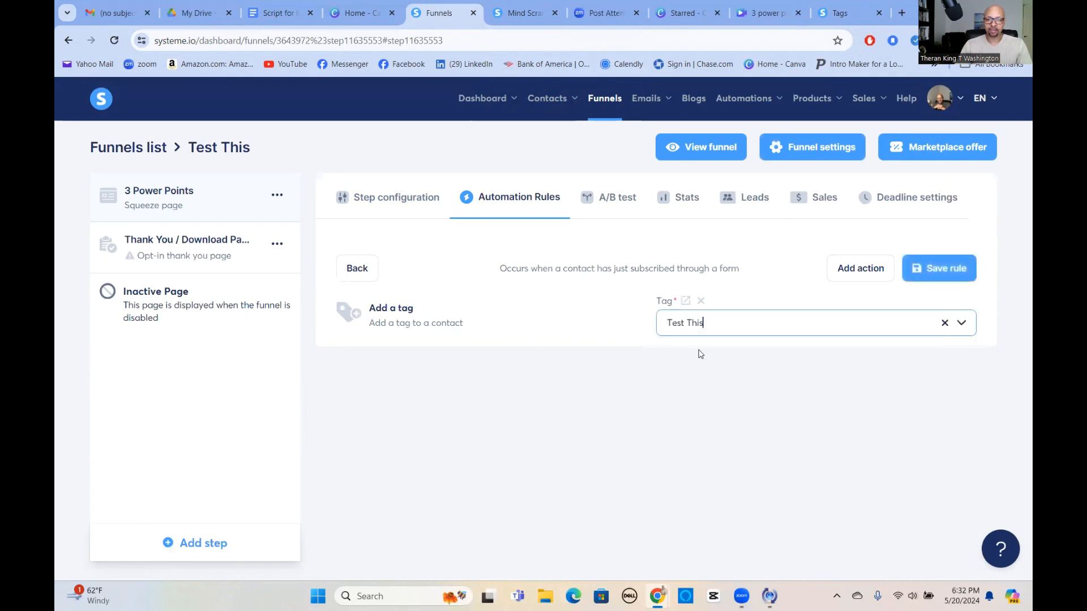
click(939, 268)
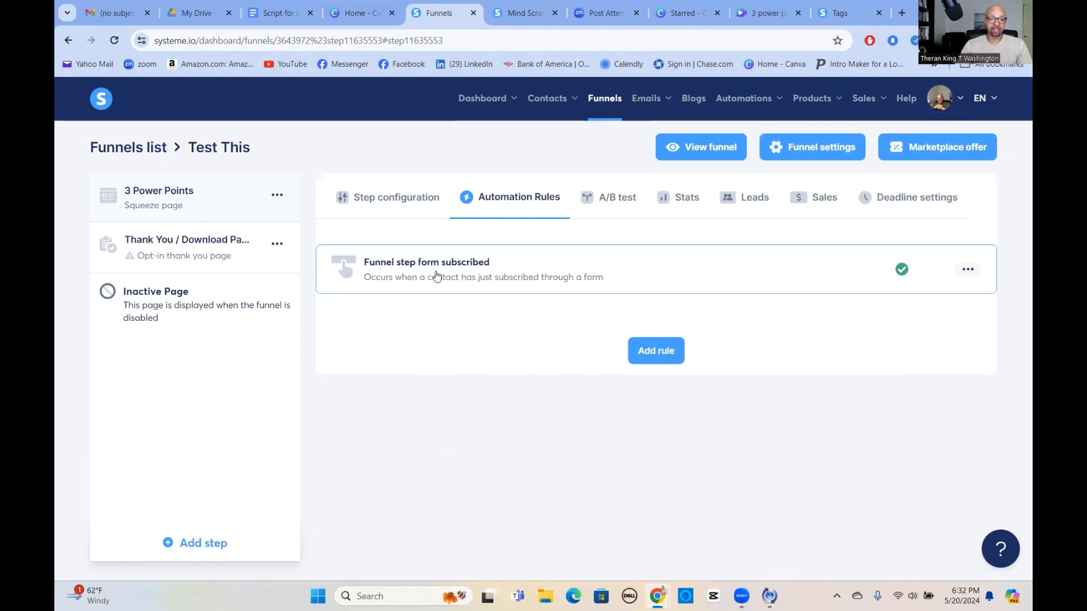
click(488, 270)
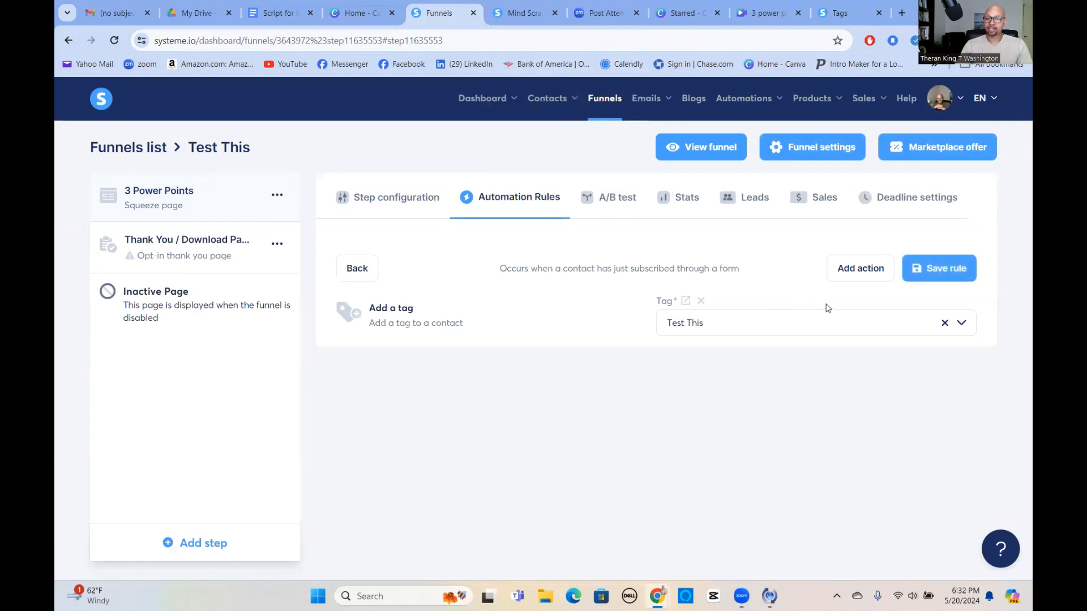
click(859, 274)
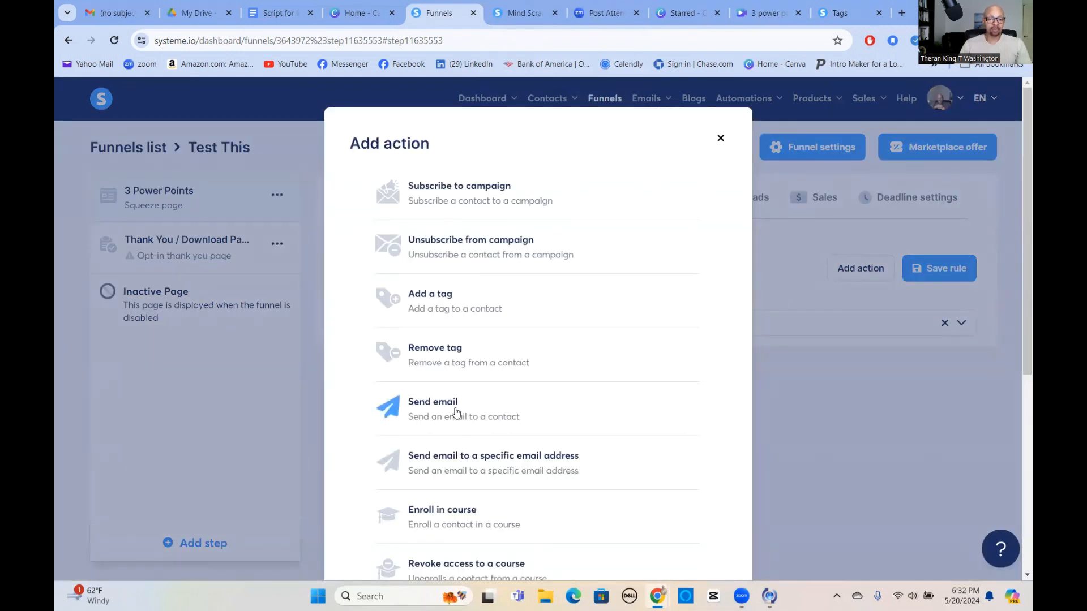
Add a Send email action and start a new email with subject 'sd;kgjg;kj' and preview 'sgjsdkl'.
click(492, 418)
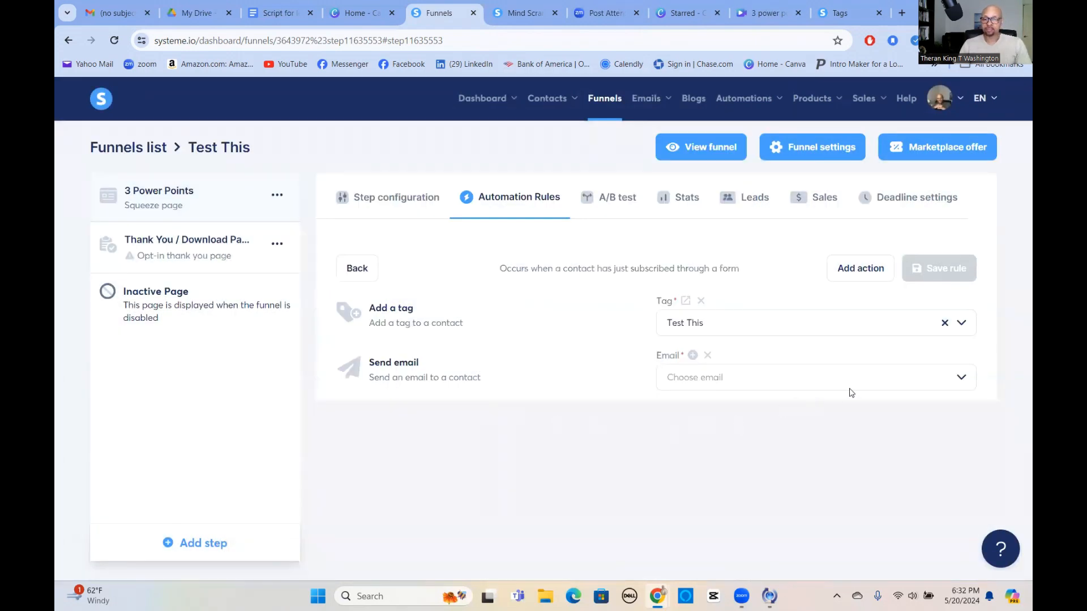
click(693, 356)
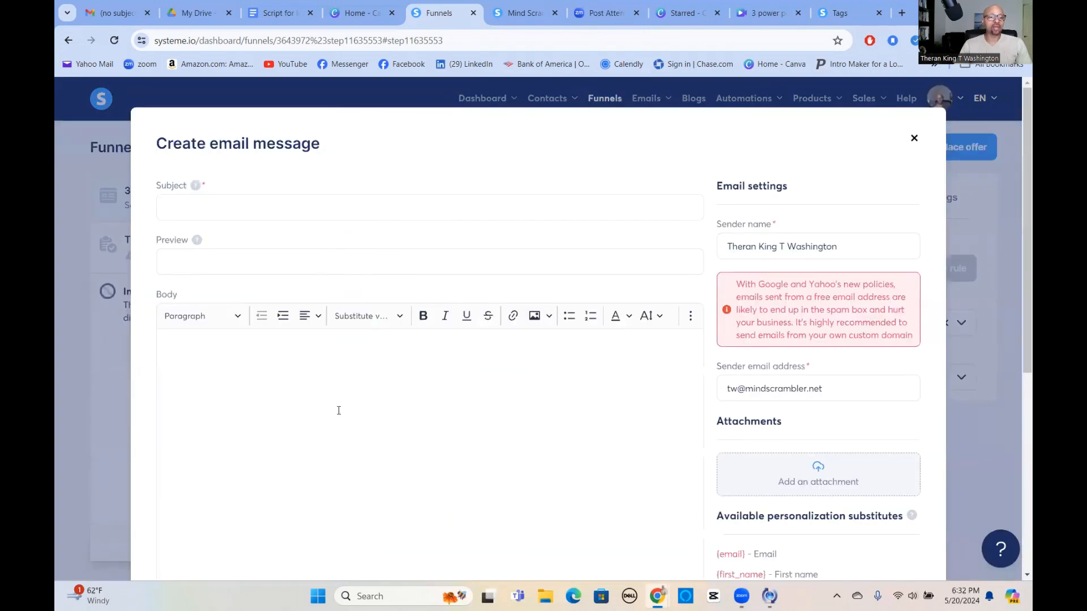
click(251, 204)
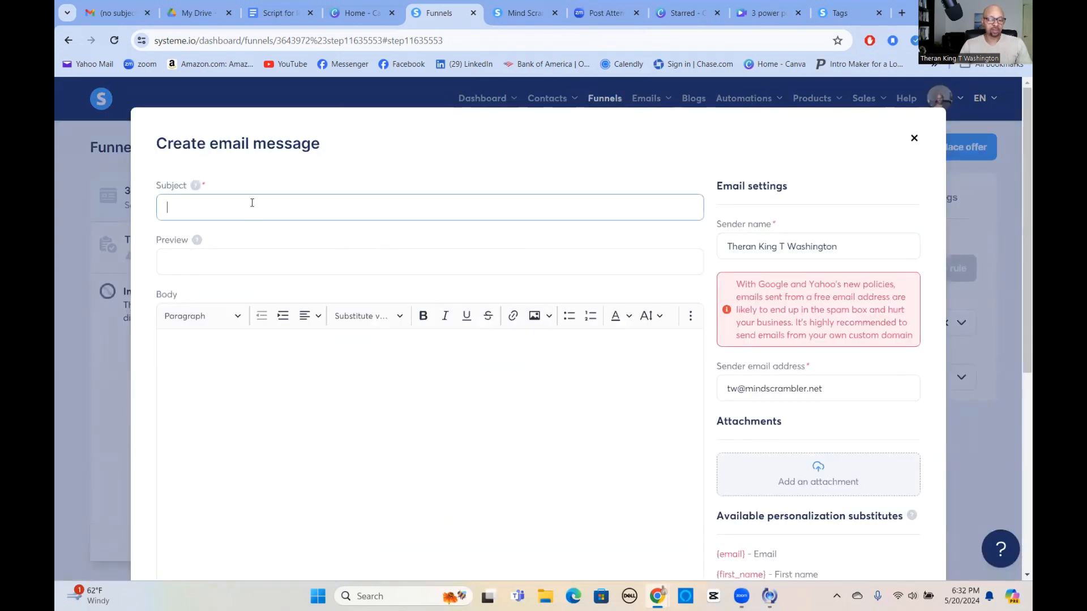
text(sd;kgjg;kj)
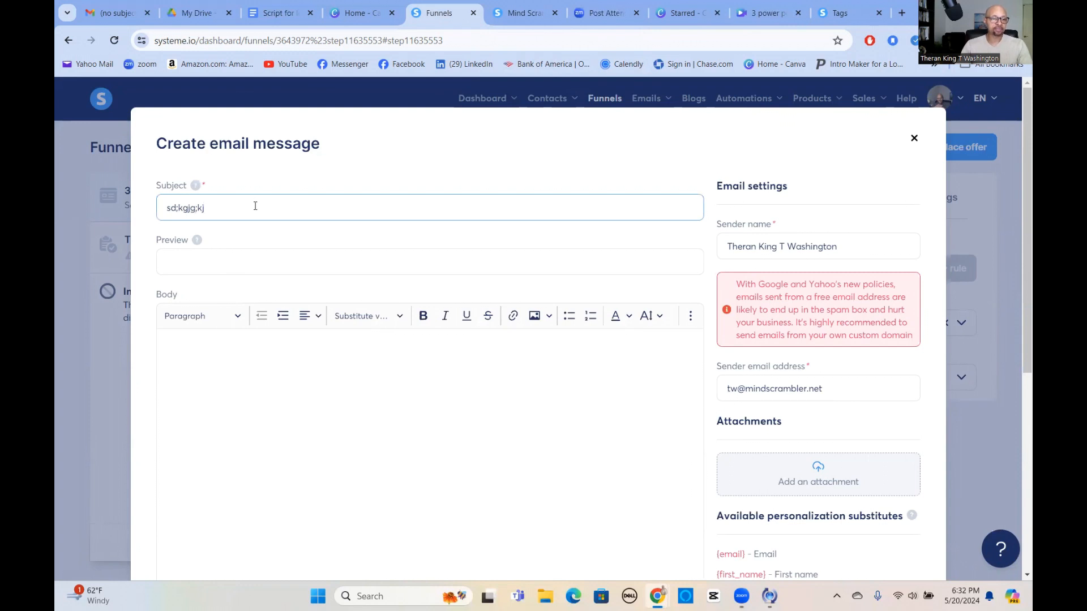
click(193, 261)
text(sgjsdkl)
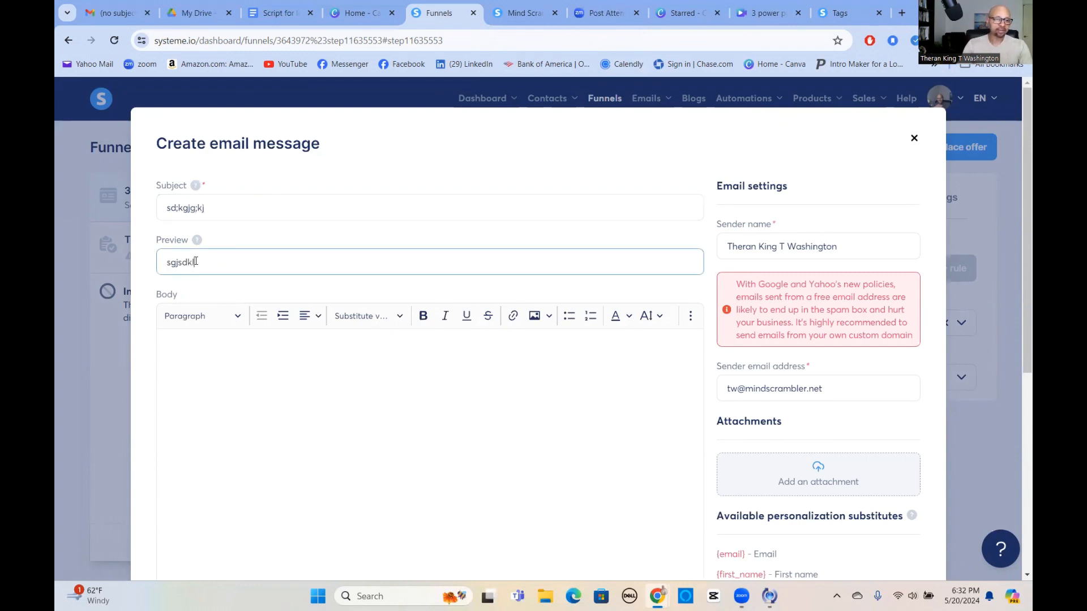
Write the body 'Hey {first_name}' using the First name variable and save the email.
click(194, 351)
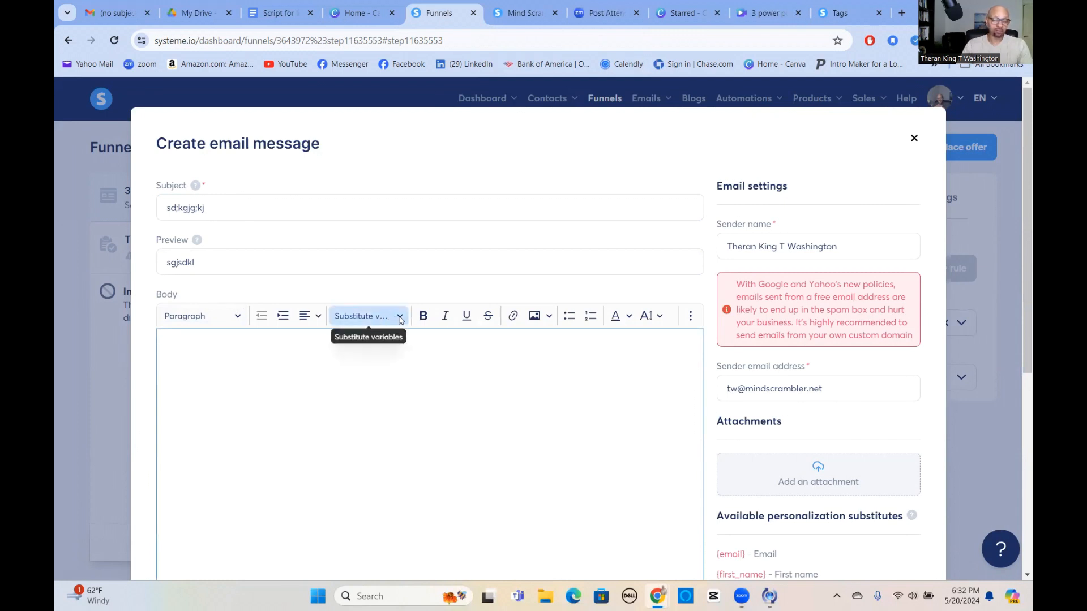
text(Hey)
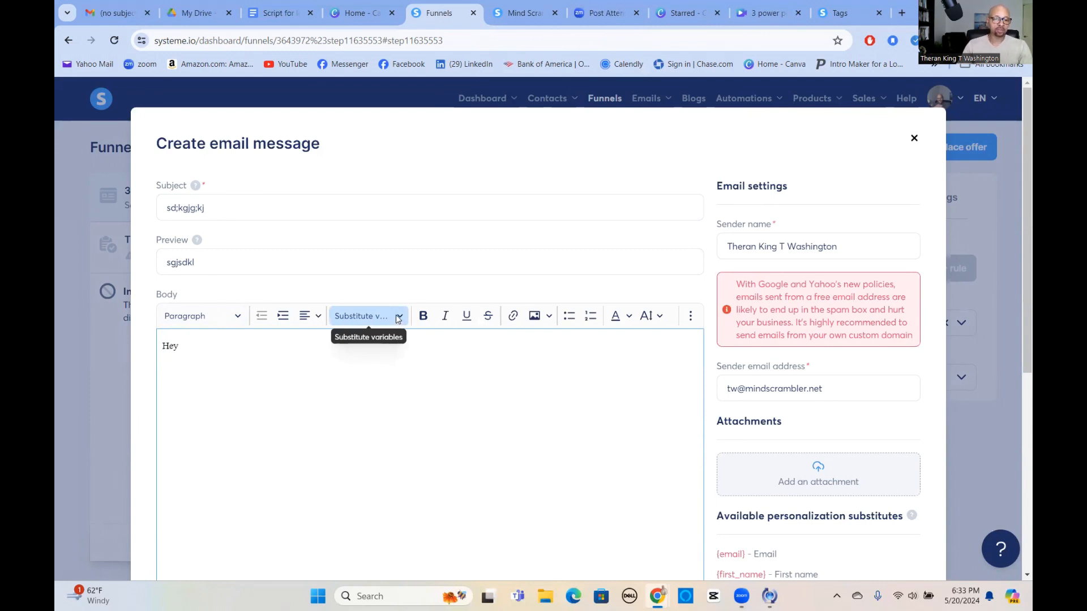
click(399, 317)
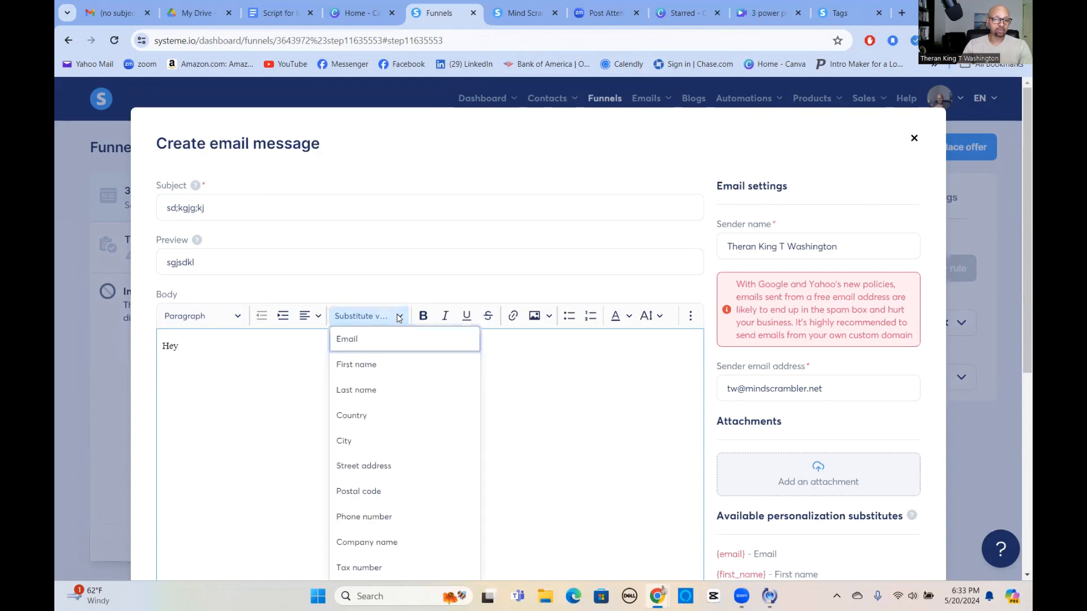
click(365, 363)
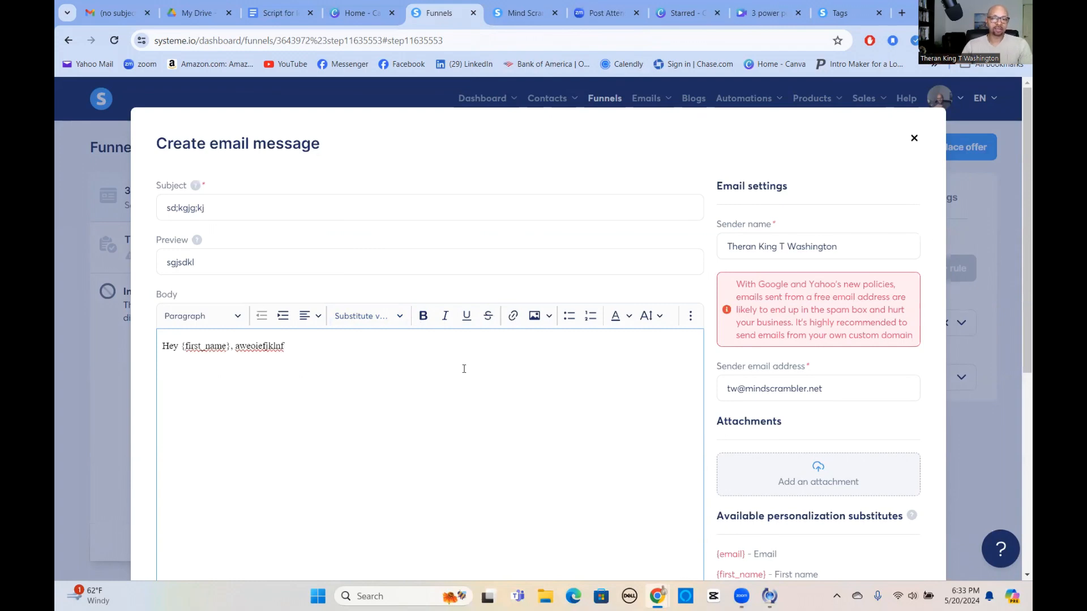
scroll(452, 368, down, 6)
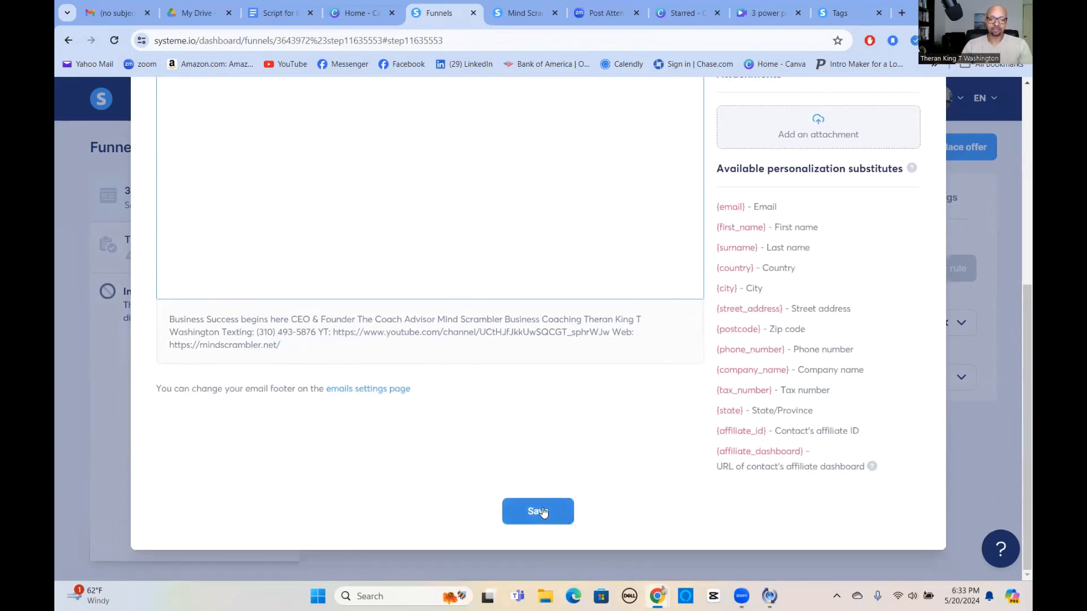
scroll(597, 349, up, 6)
scroll(597, 351, down, 6)
click(545, 508)
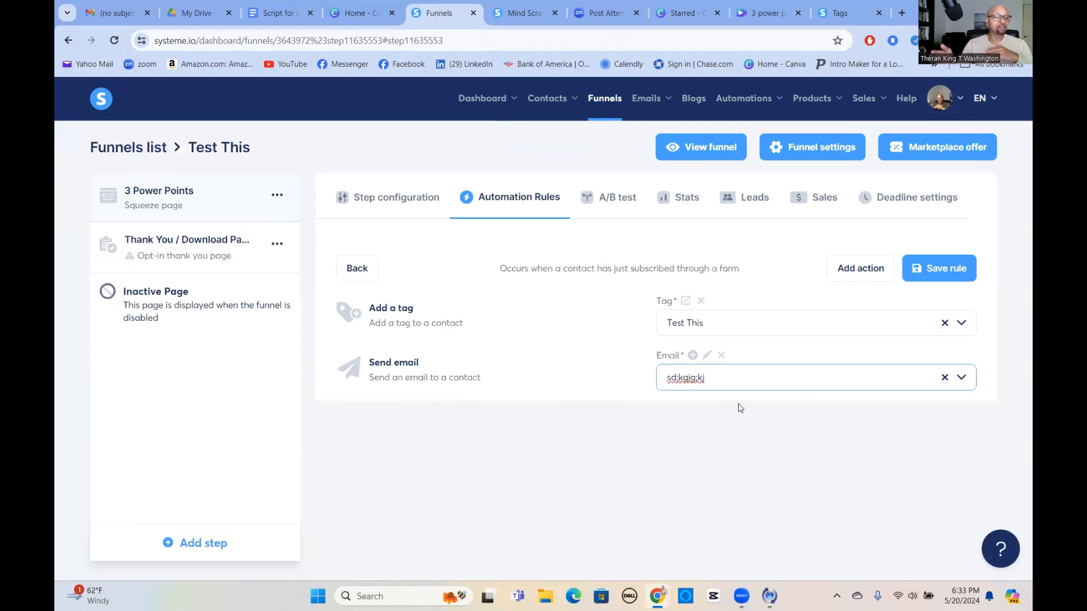
Save the opt-in rule and open the live 3 Power Points squeeze page from Step configuration.
click(517, 14)
click(445, 14)
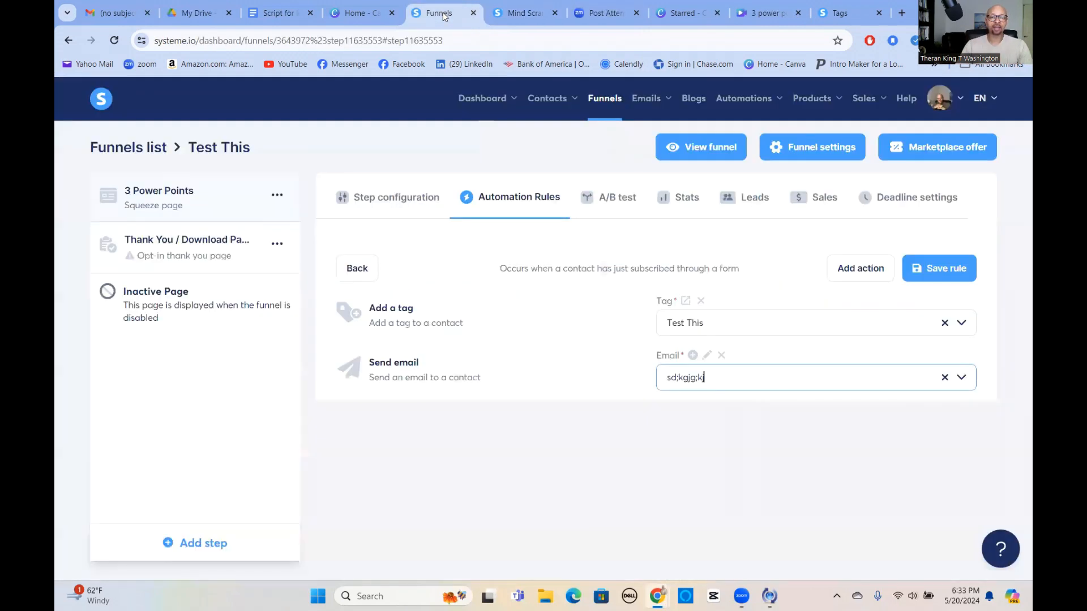
click(943, 267)
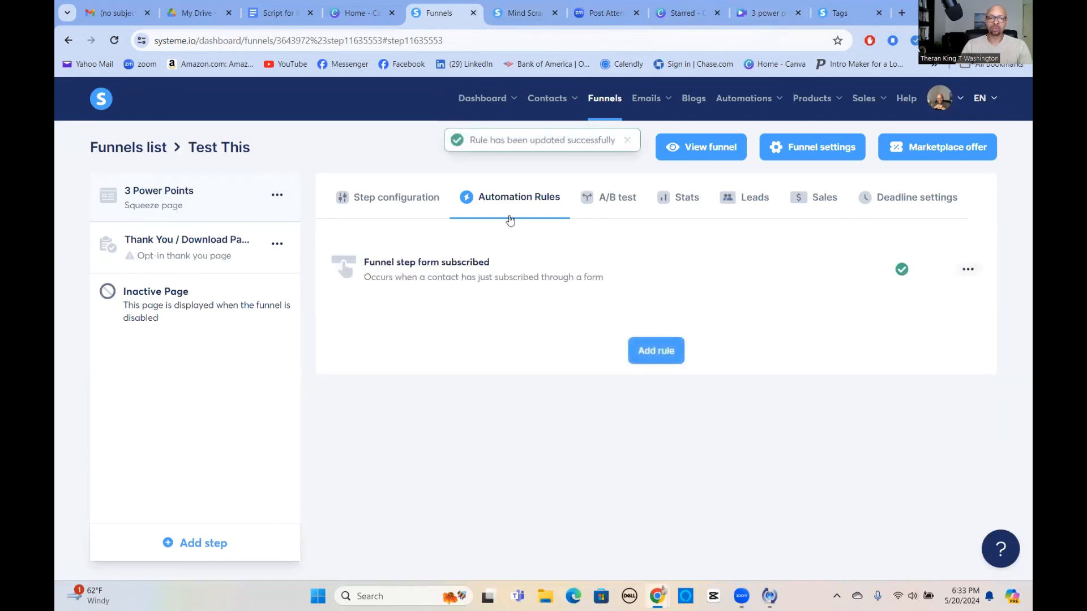
click(425, 199)
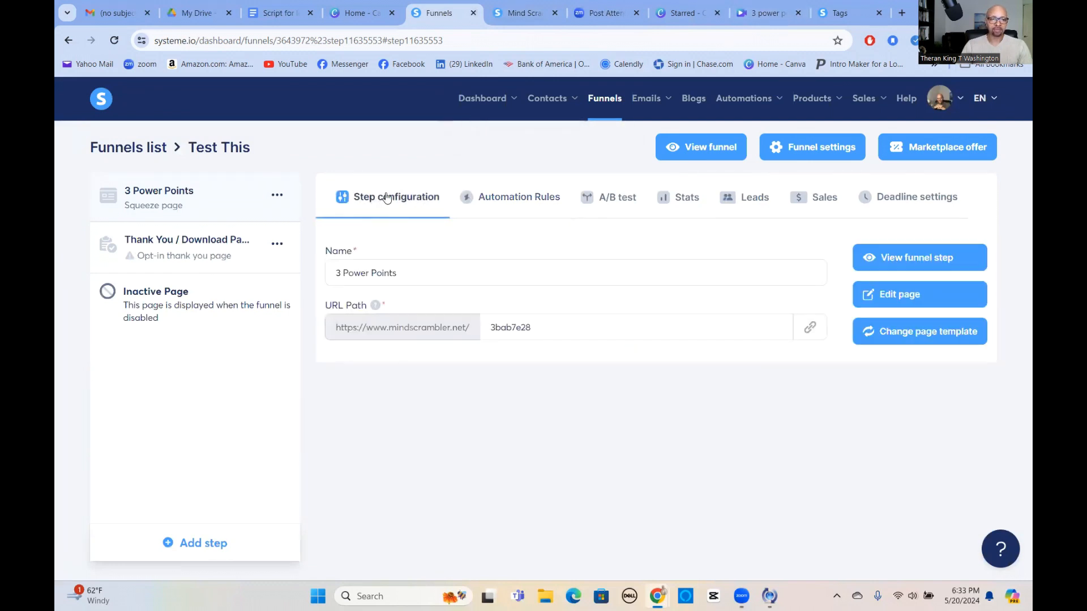
click(910, 259)
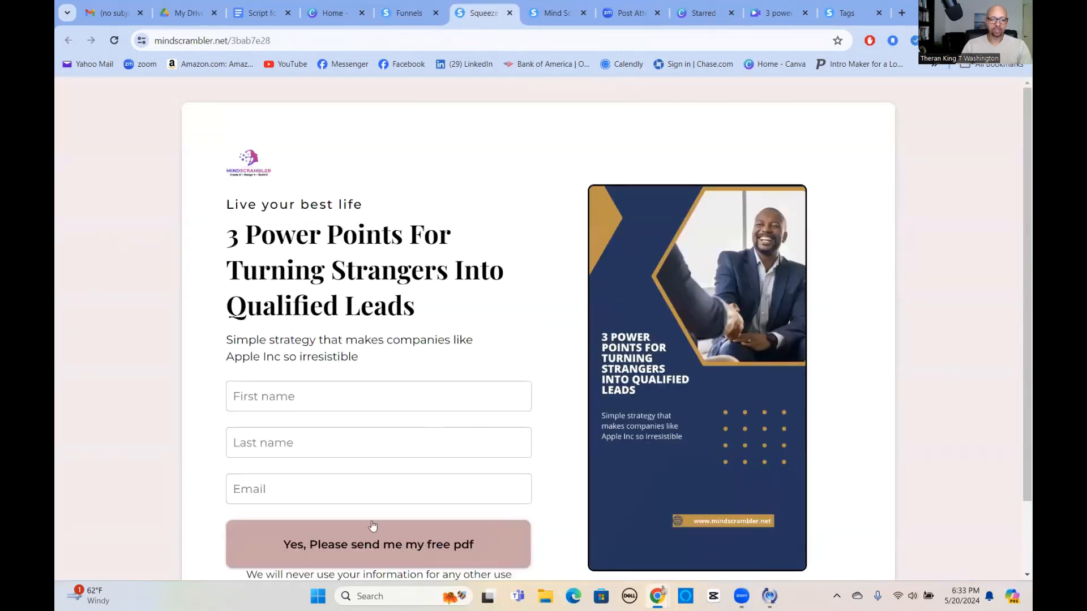
Return from the default thank-you page to the 3 Power Points squeeze page and start on First name.
scroll(372, 526, down, 2)
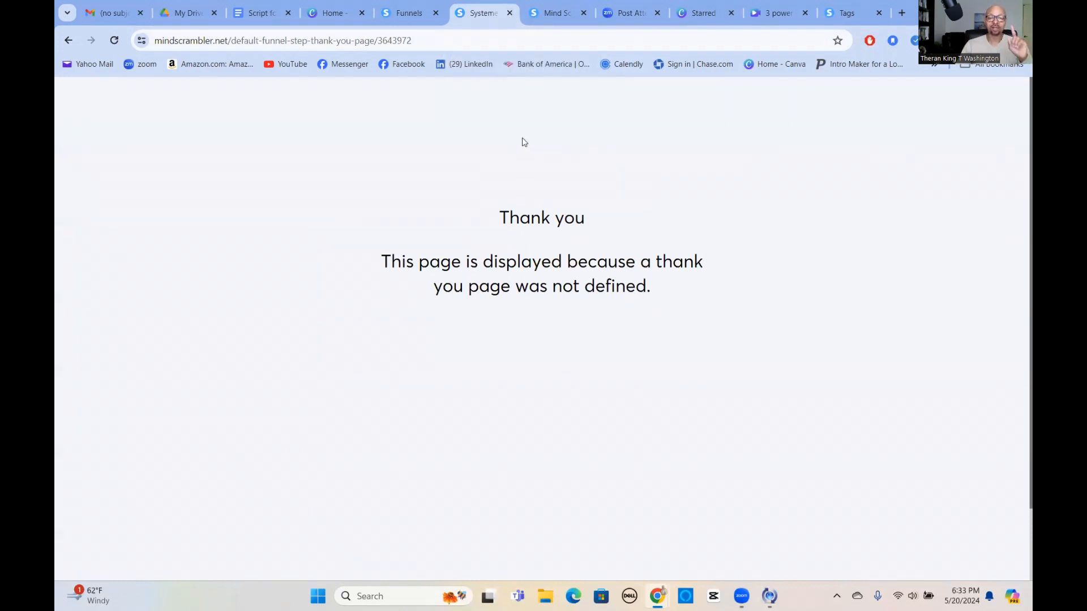
click(69, 38)
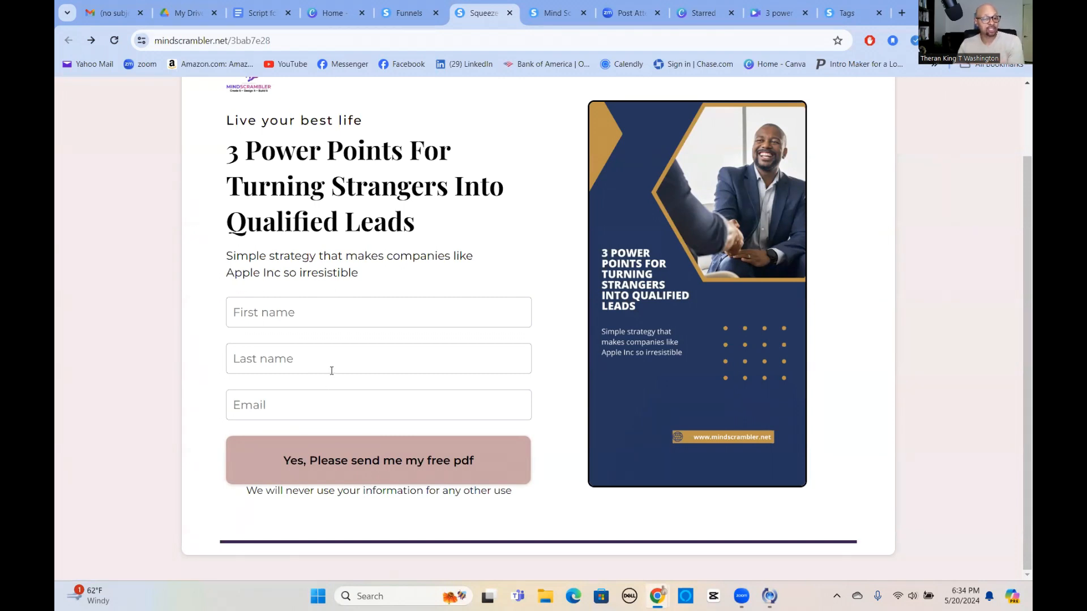
click(282, 309)
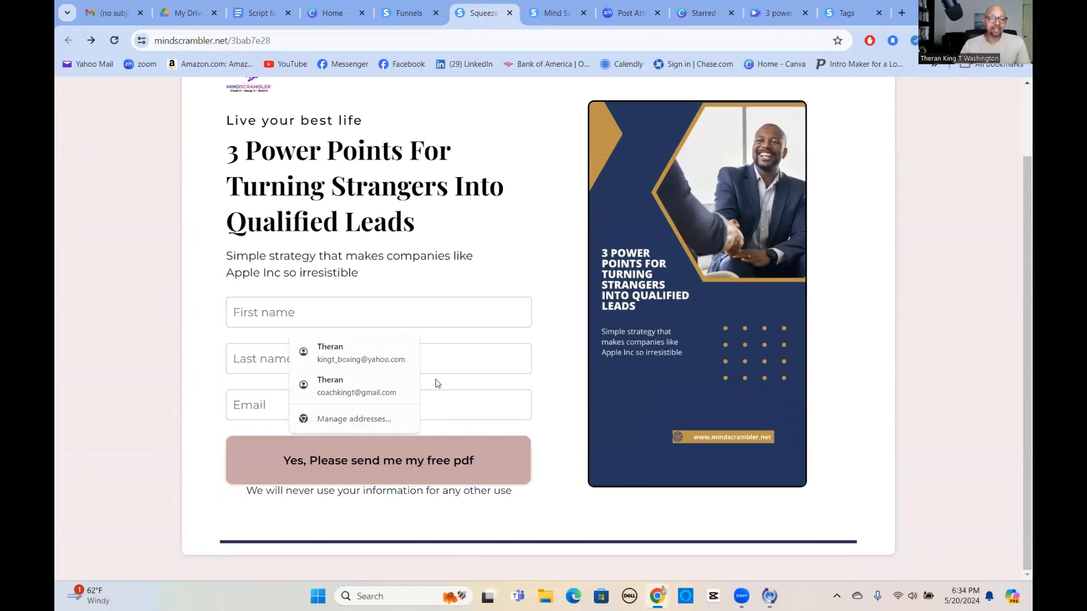
Open the squeeze page in the editor, closing the stray live-page and Mind Scrambler tabs.
click(413, 17)
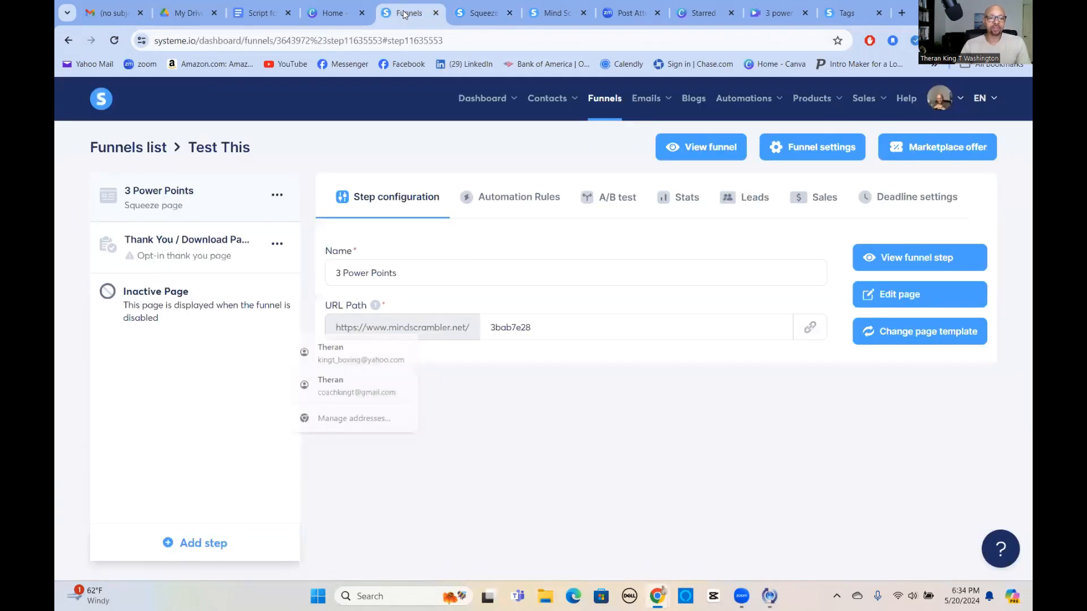
click(908, 296)
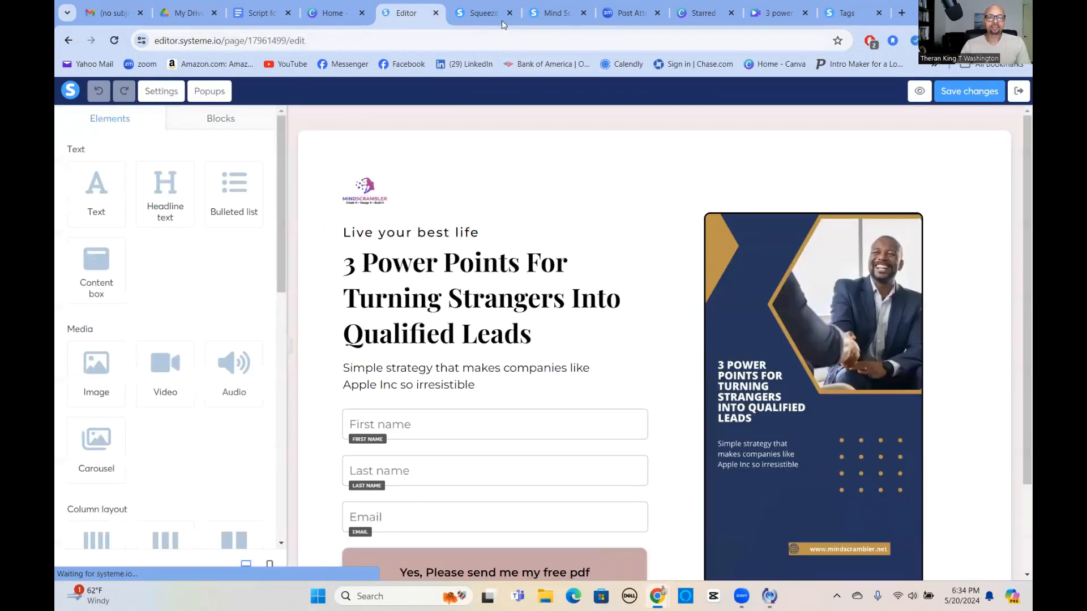
click(501, 17)
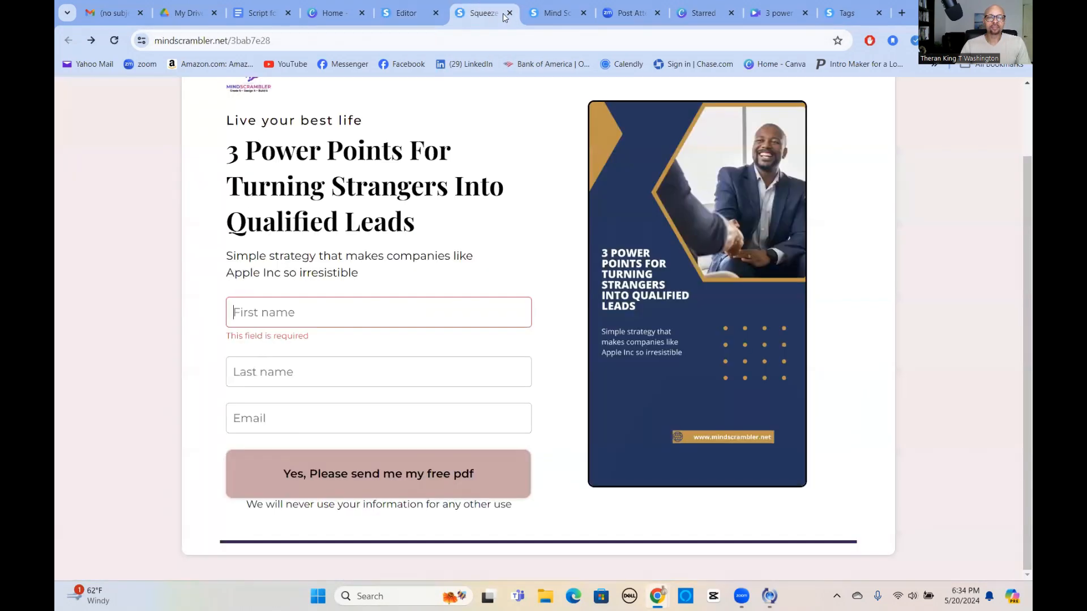
click(509, 13)
click(490, 17)
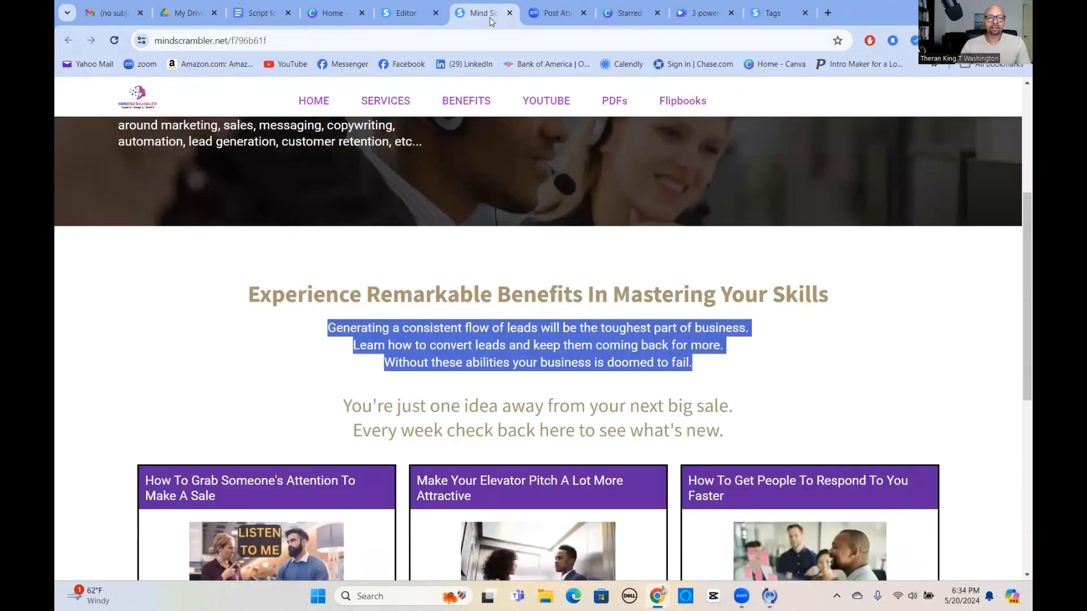
click(511, 13)
key(ctrl+shift+Tab)
scroll(626, 381, down, 1)
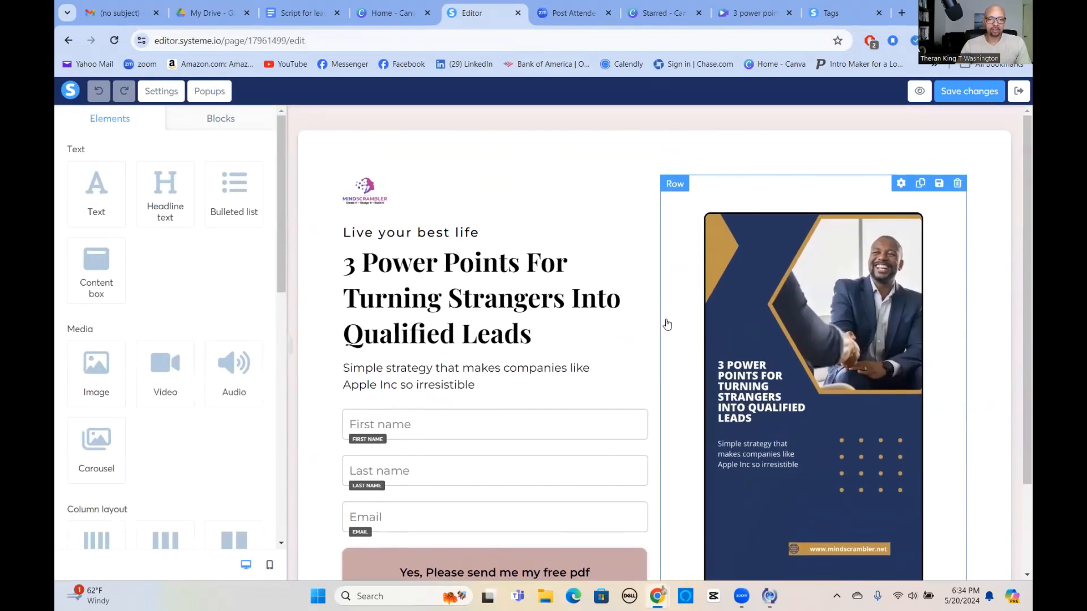
Set the free-pdf button's click action to Submit form, save, and exit the editor.
click(372, 511)
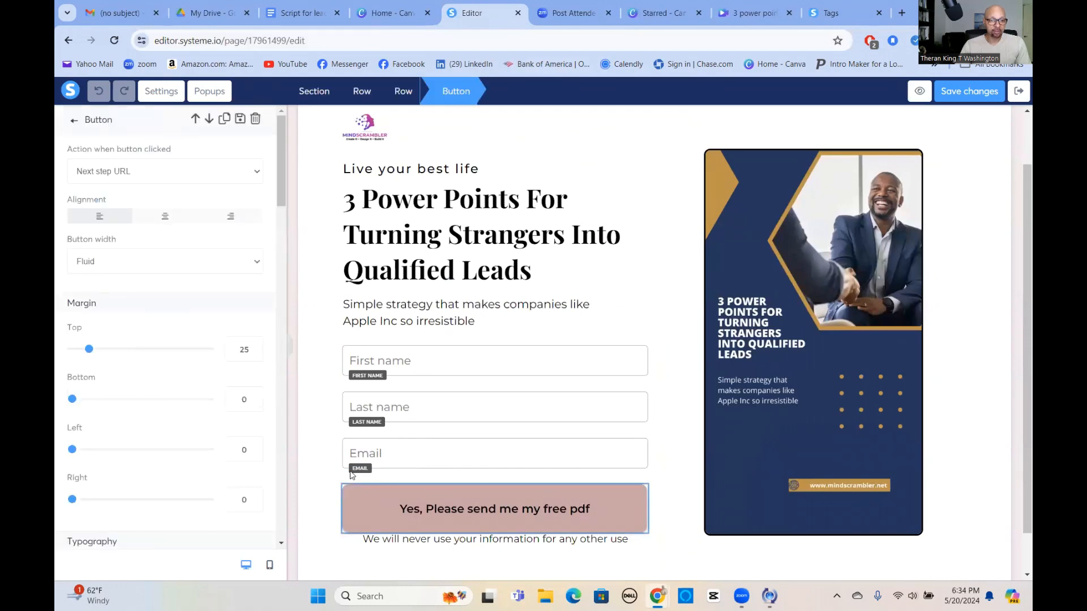
click(256, 174)
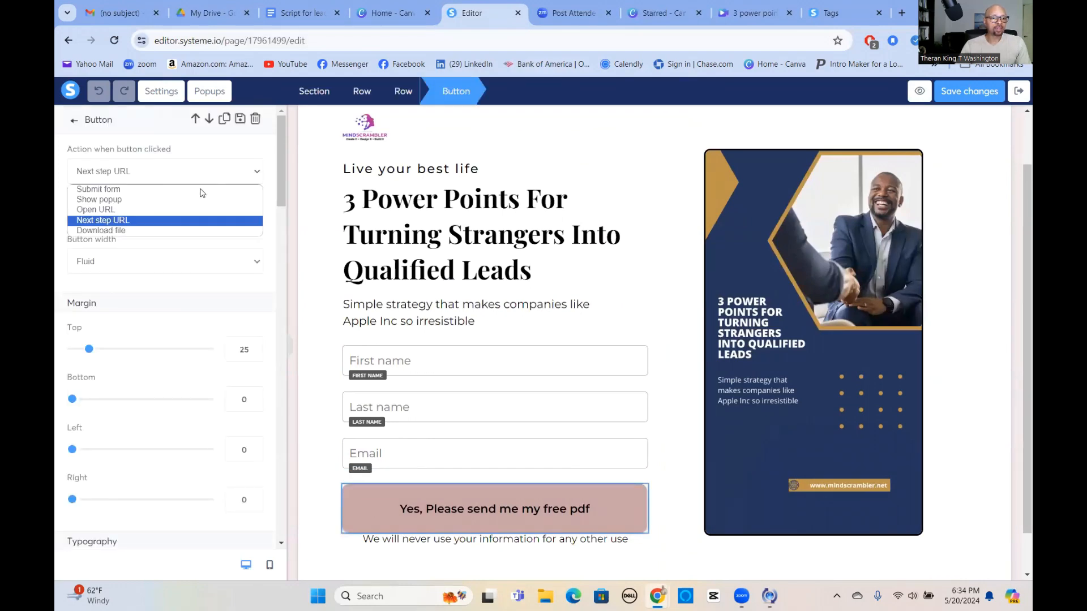
click(116, 191)
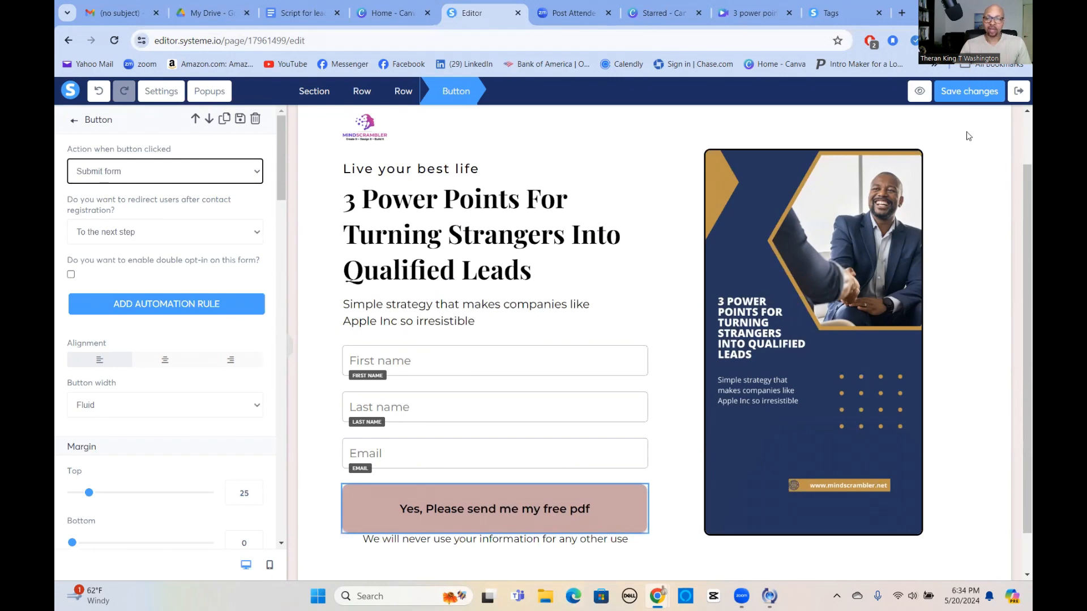
click(976, 92)
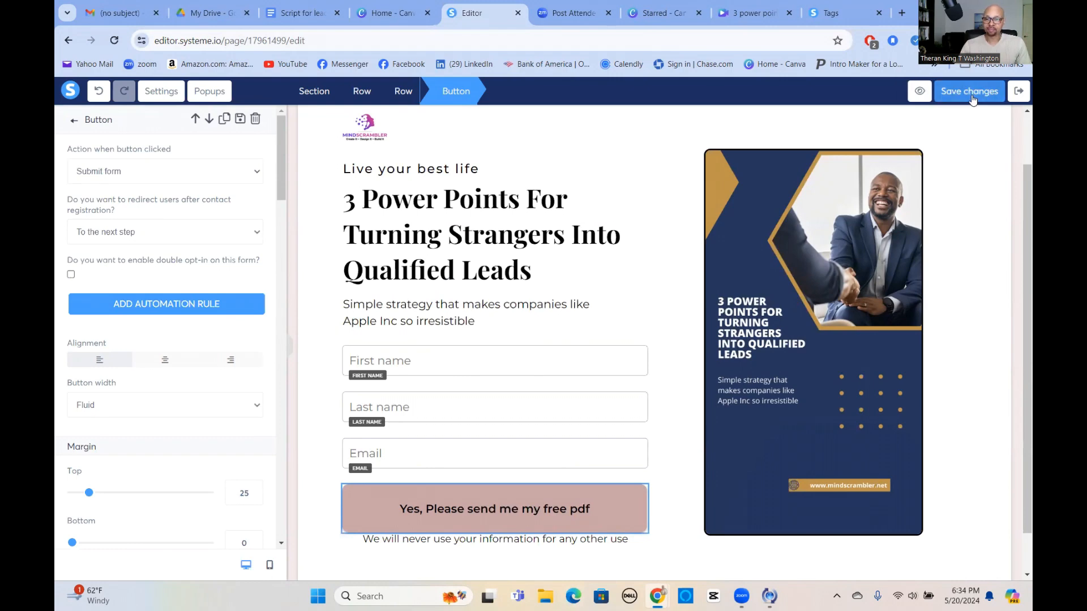
click(1018, 93)
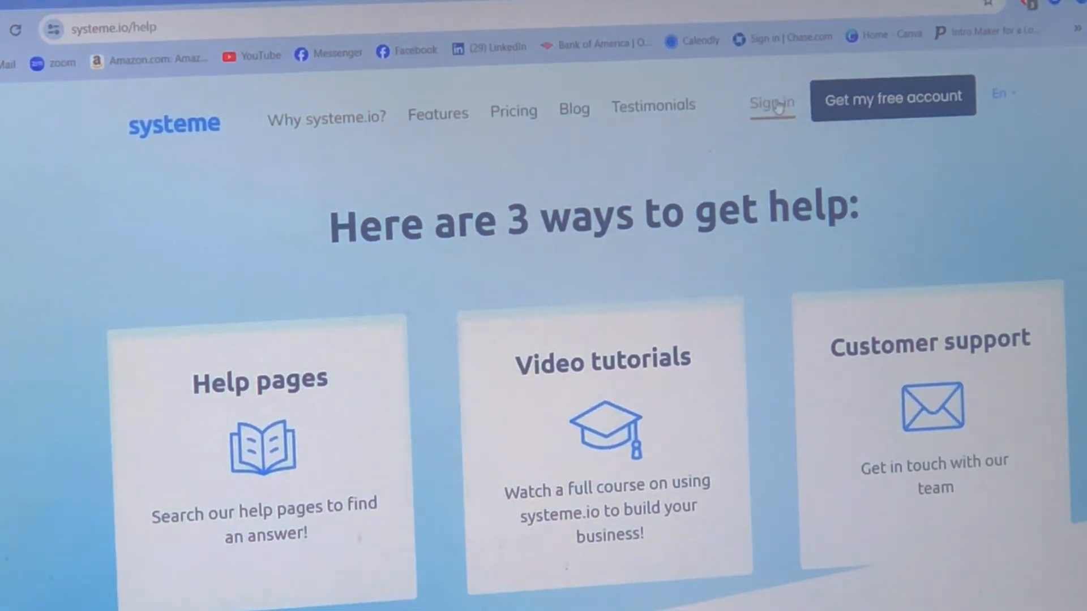
Sign in to load the systeme.io Dashboard reporting 12 new leads in 31 days.
click(779, 105)
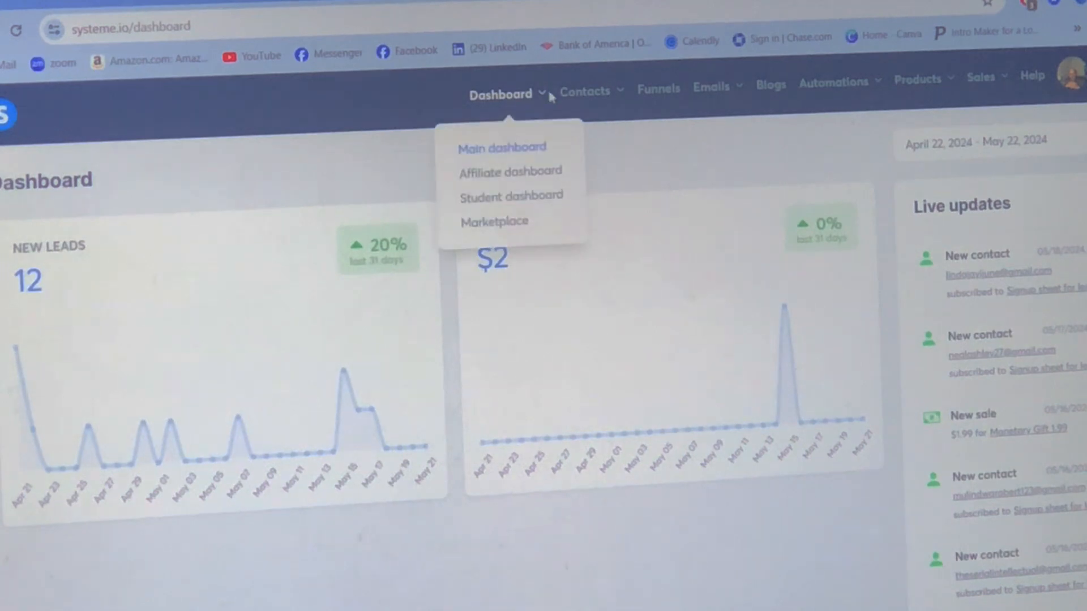
Open the 3 Power Points To Qualifying Leads funnel and view its live squeeze page.
mouse_move(540, 101)
click(663, 90)
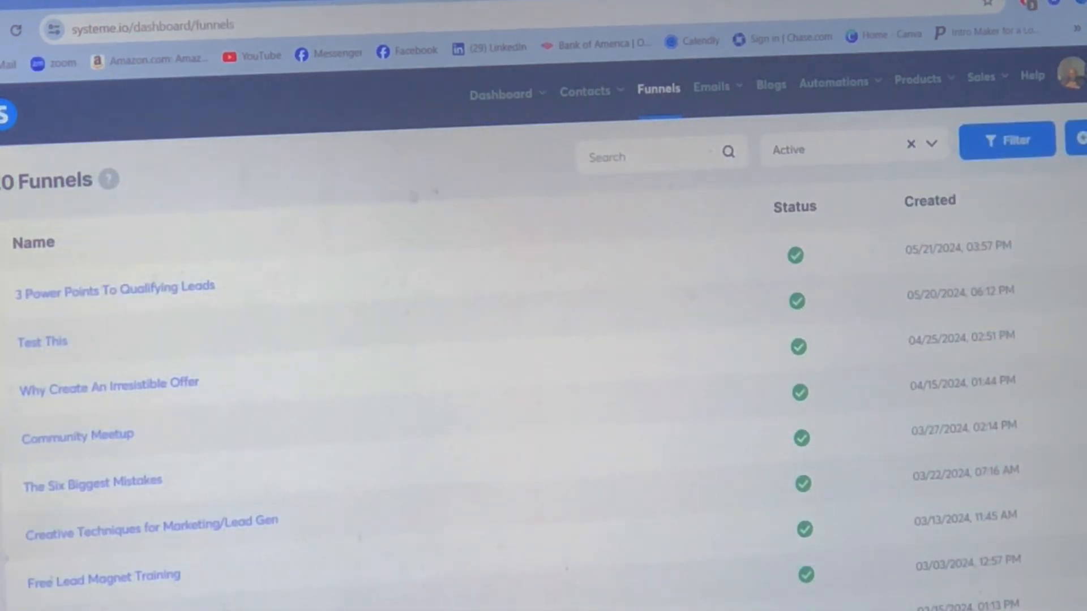
click(207, 290)
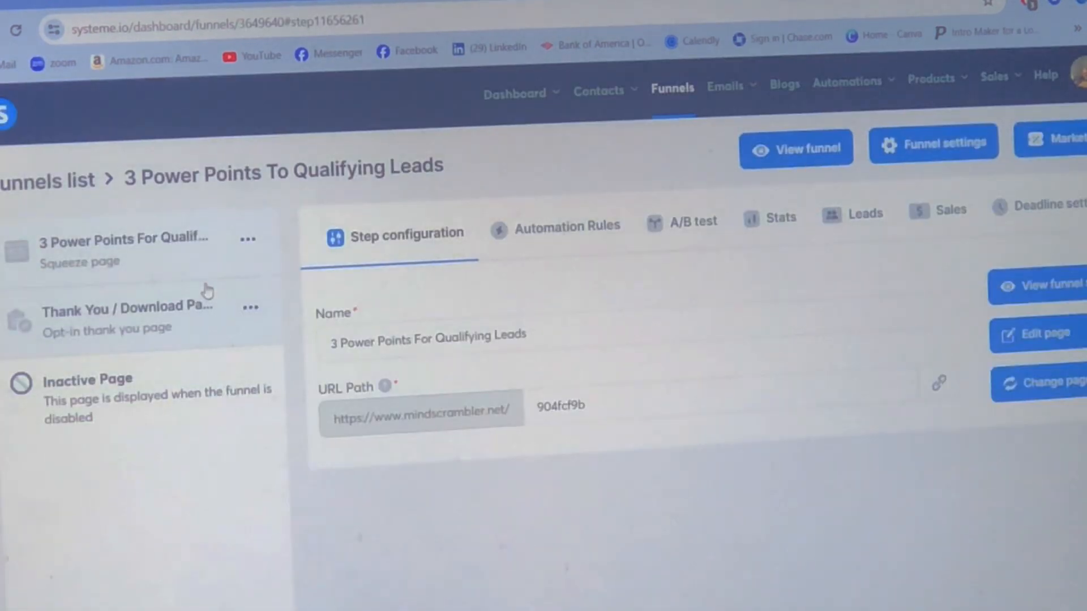
click(1024, 300)
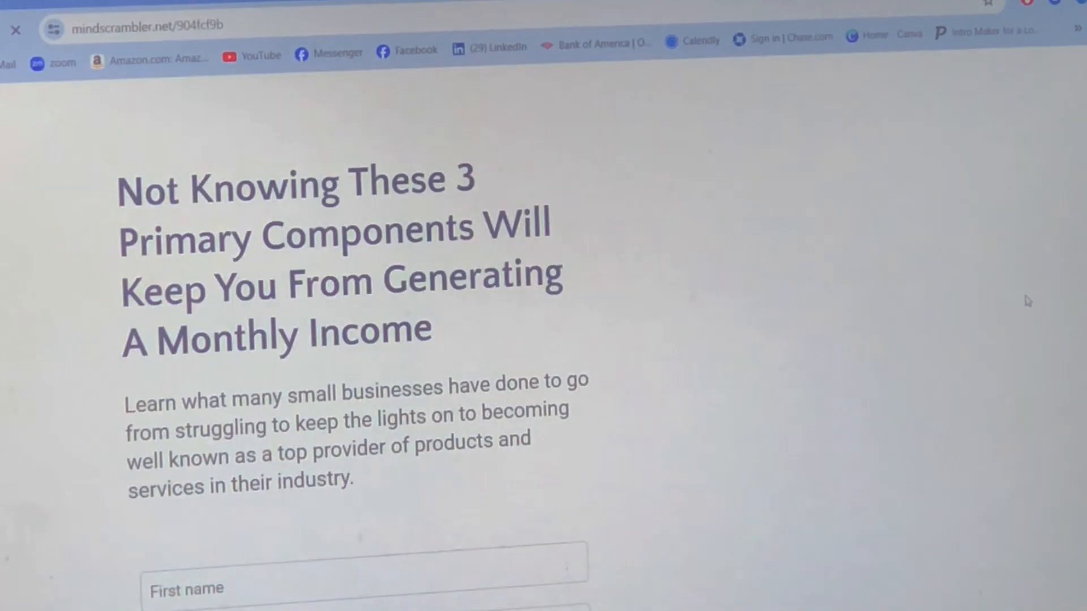
Submit the opt-in form empty to check it is rejected, then select the thank-you download step.
scroll(660, 450, down, 3)
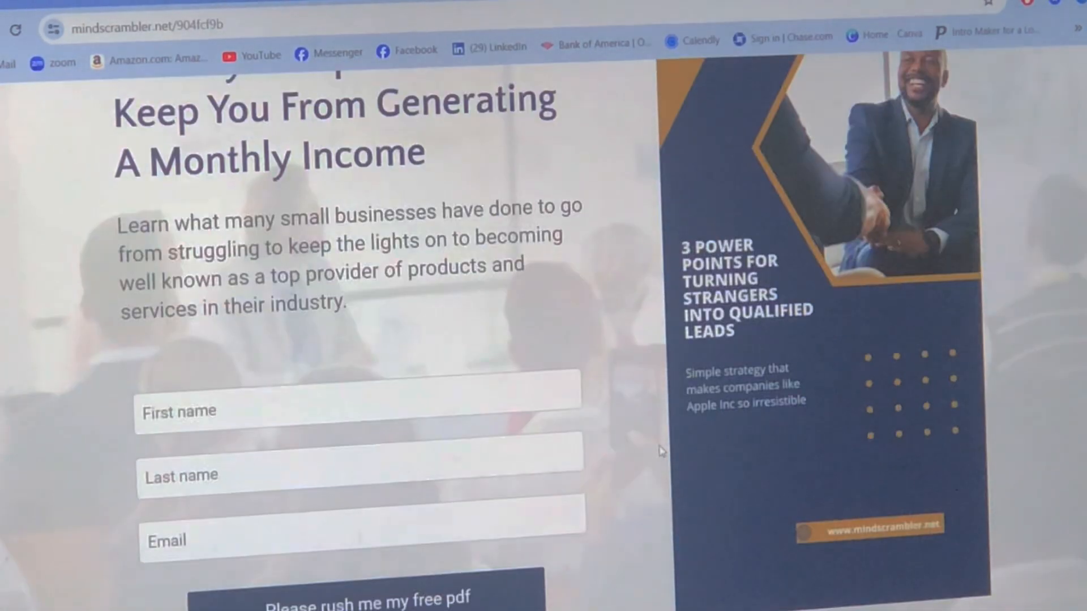
scroll(661, 450, up, 2)
scroll(660, 450, up, 1)
scroll(634, 428, down, 2)
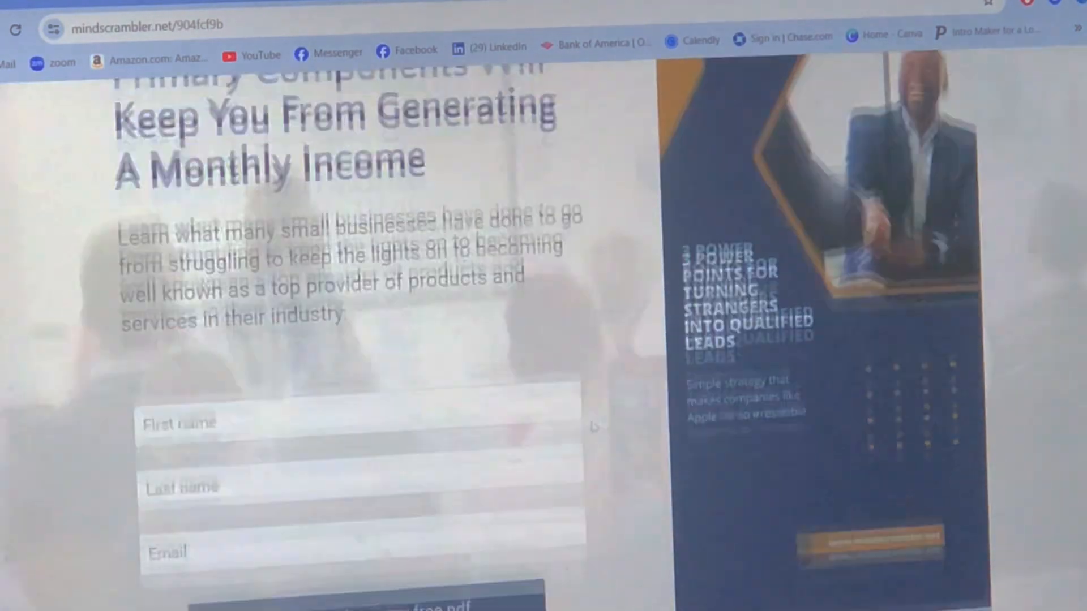
click(365, 600)
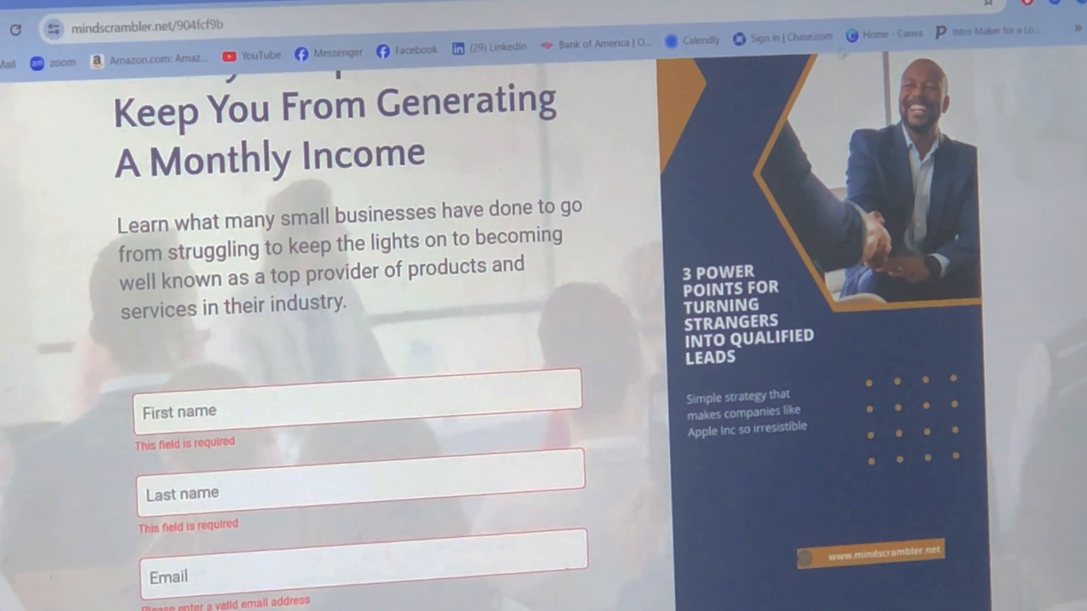
scroll(73, 110, up, 3)
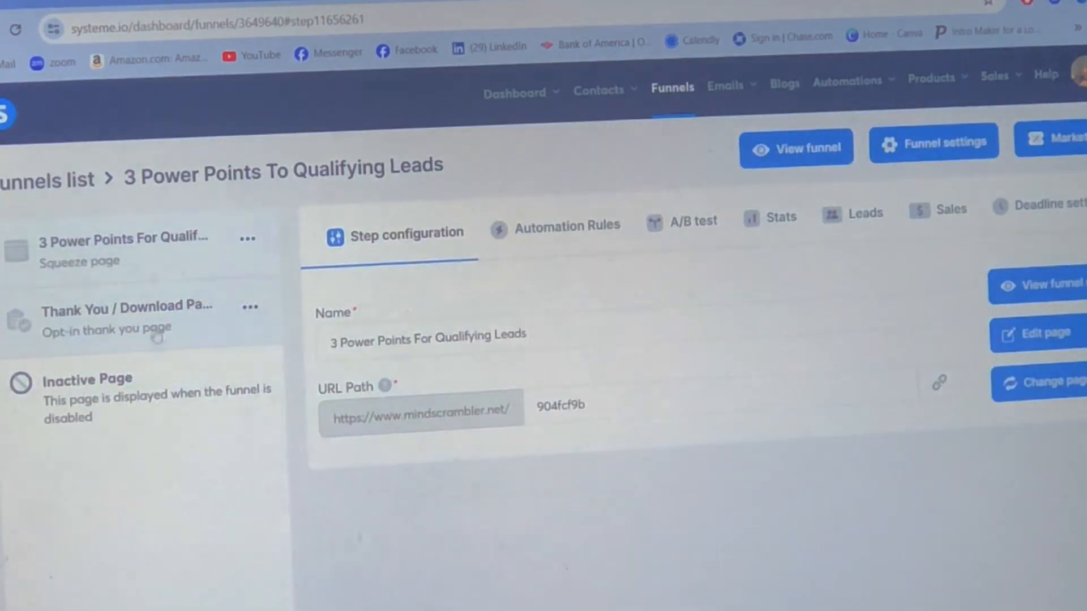
click(153, 322)
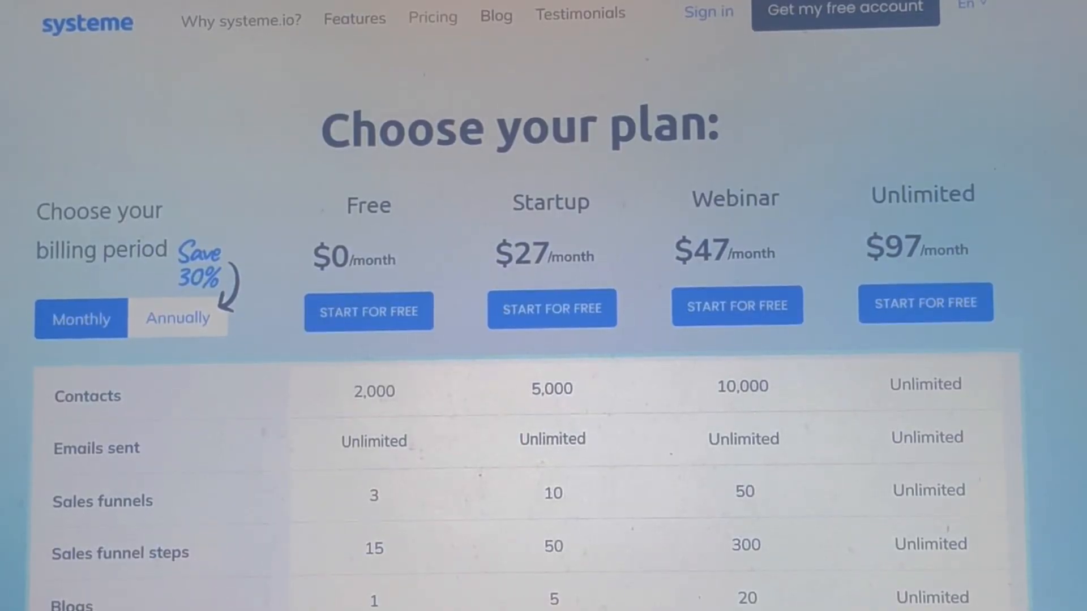
Scroll through the ClickFunnels pricing cards to compare the Startup and Pro annual prices.
scroll(526, 306, down, 7)
scroll(526, 305, down, 2)
scroll(527, 306, down, 10)
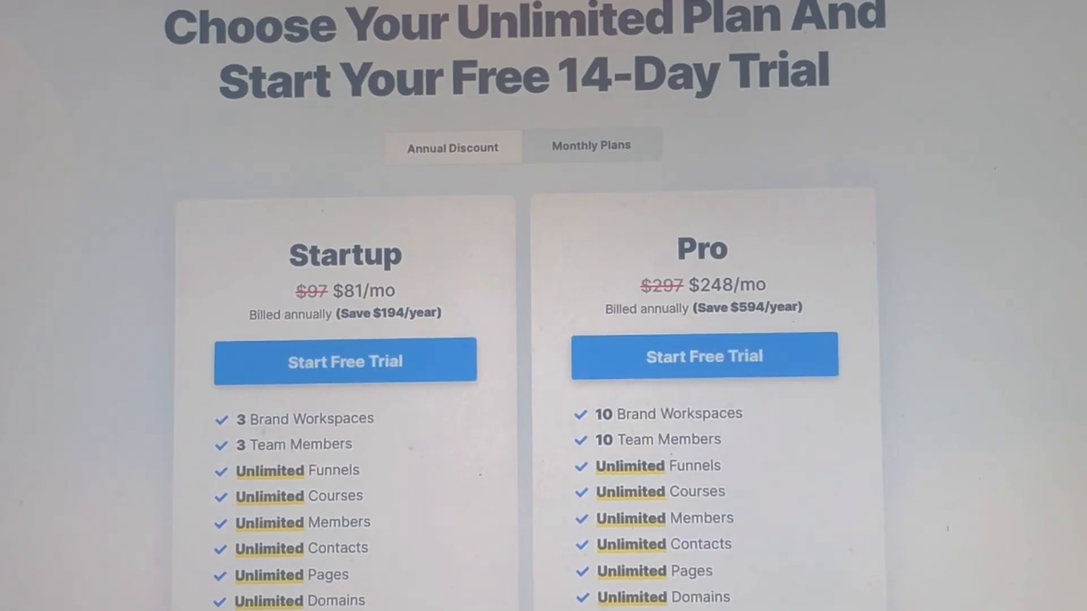
scroll(527, 306, down, 1)
scroll(526, 306, down, 3)
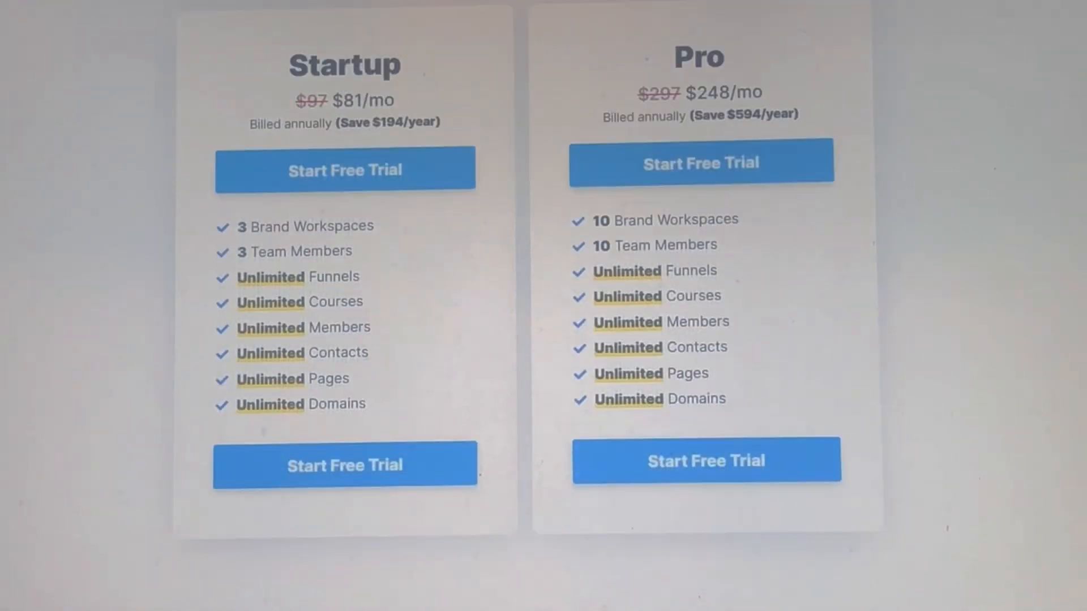
scroll(526, 306, down, 2)
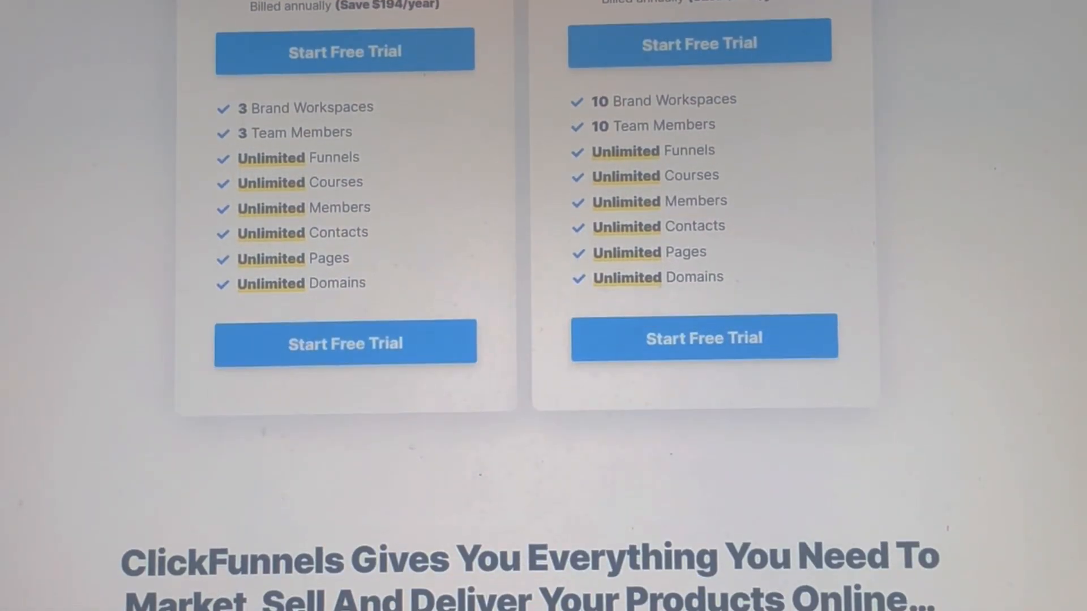
scroll(527, 306, up, 3)
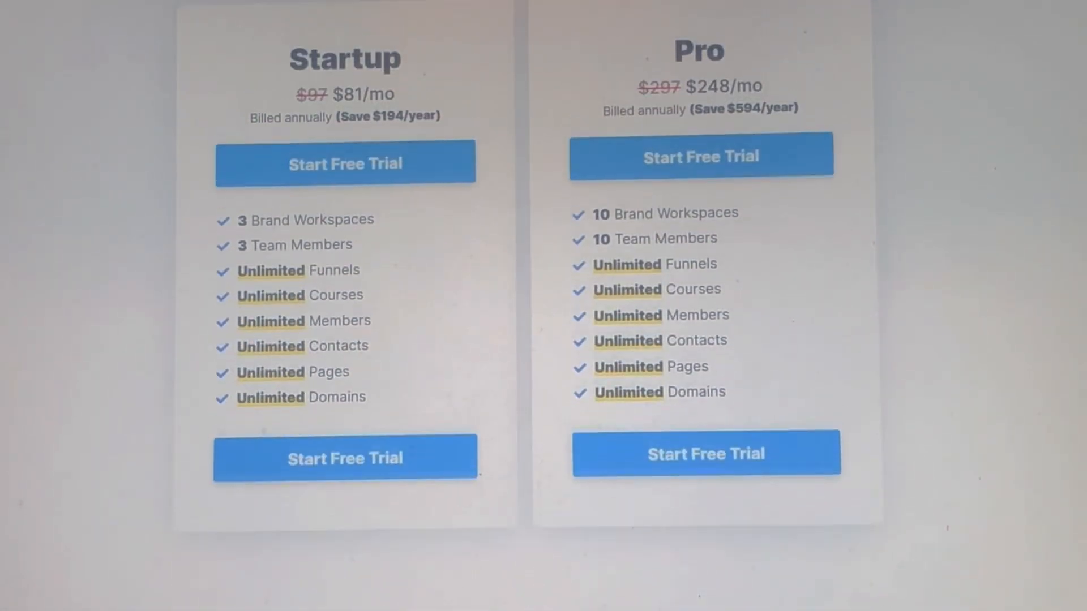
scroll(526, 306, up, 2)
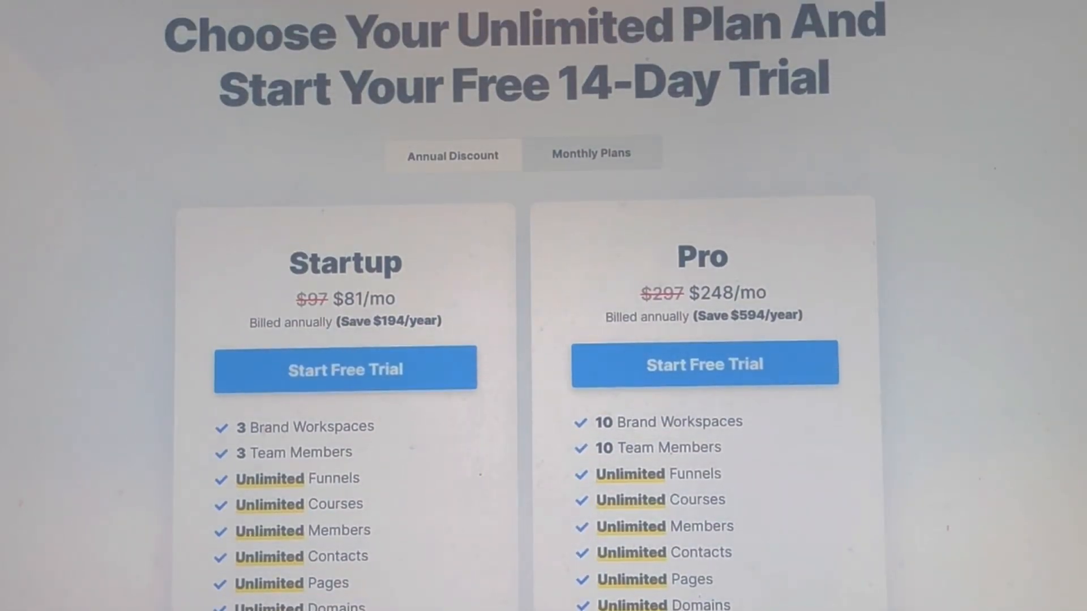
scroll(527, 306, up, 1)
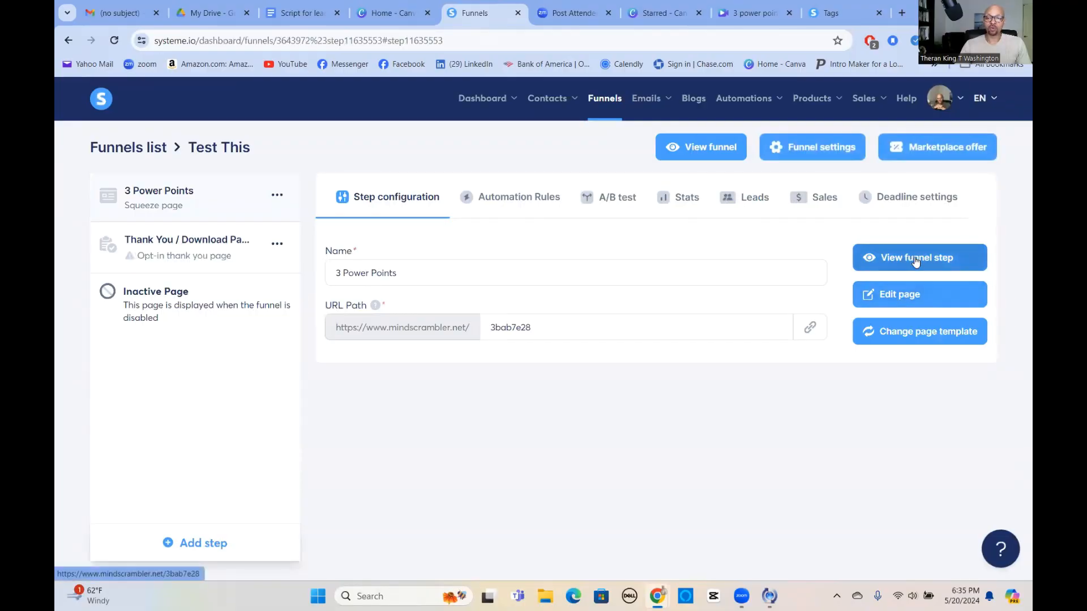
Open the live squeeze page, submit its form empty to see required-field errors, then close it.
click(915, 259)
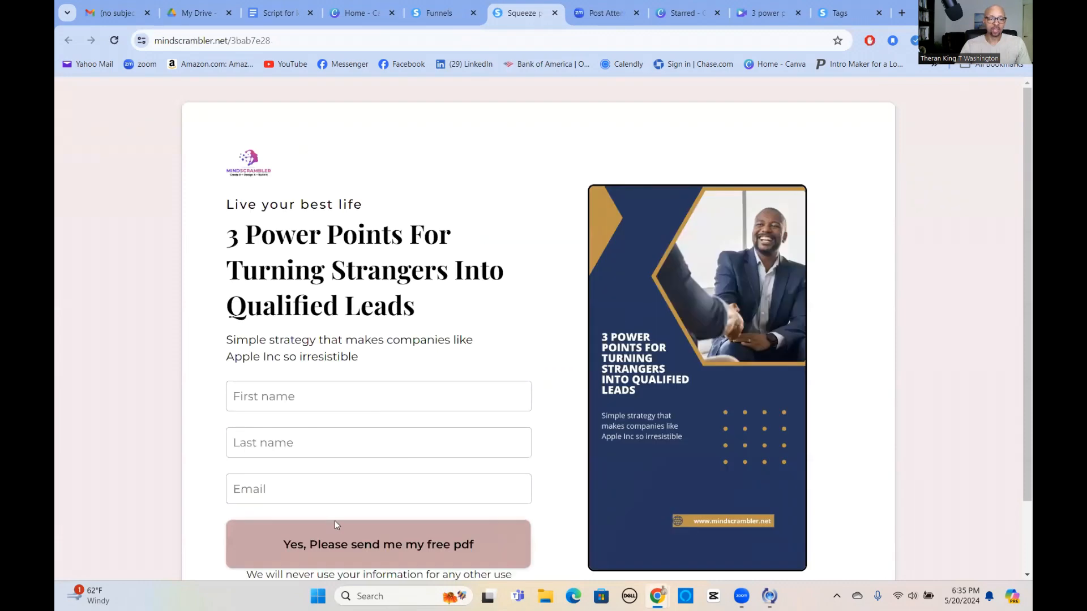
click(303, 543)
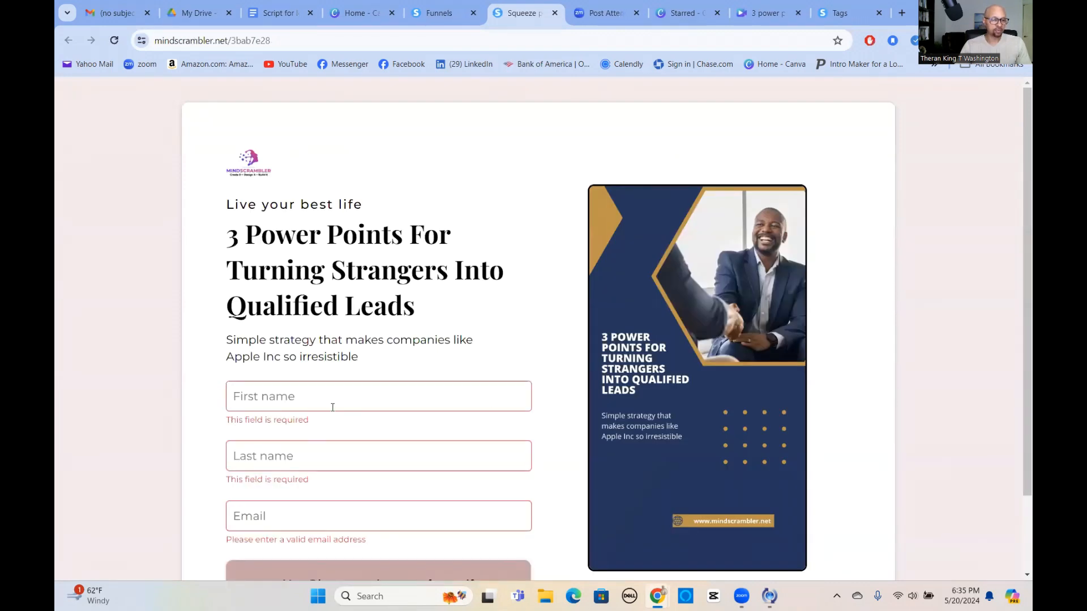
scroll(294, 482, down, 2)
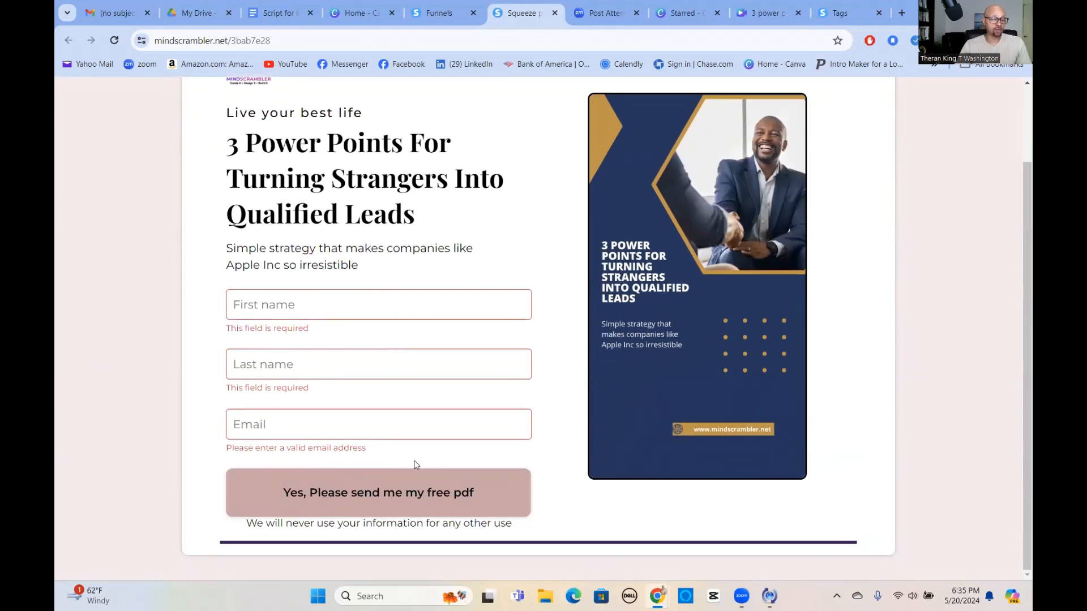
scroll(440, 463, up, 2)
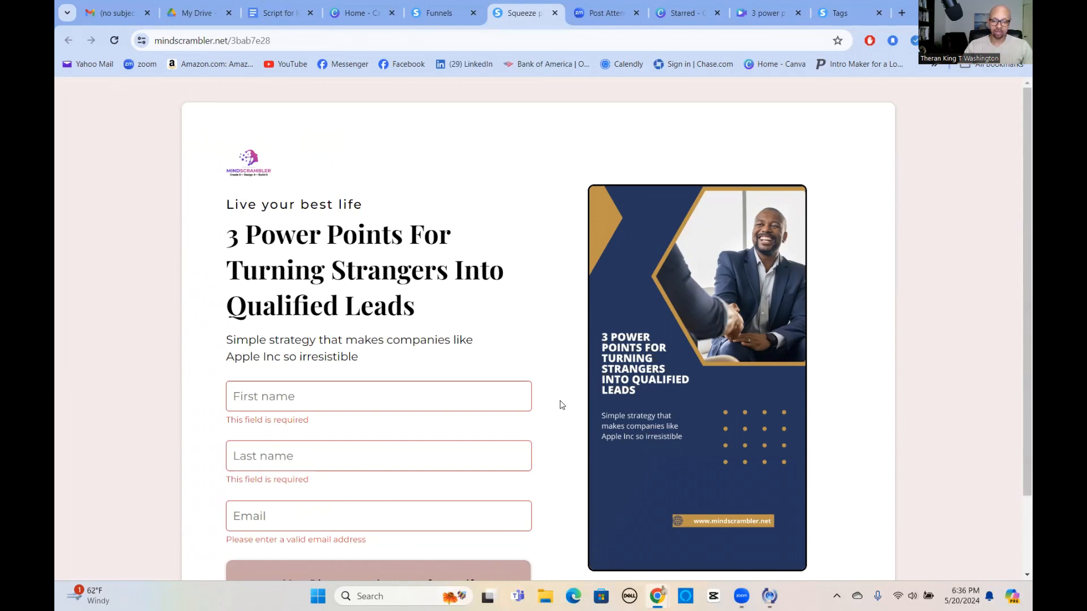
scroll(563, 396, down, 2)
scroll(561, 393, up, 2)
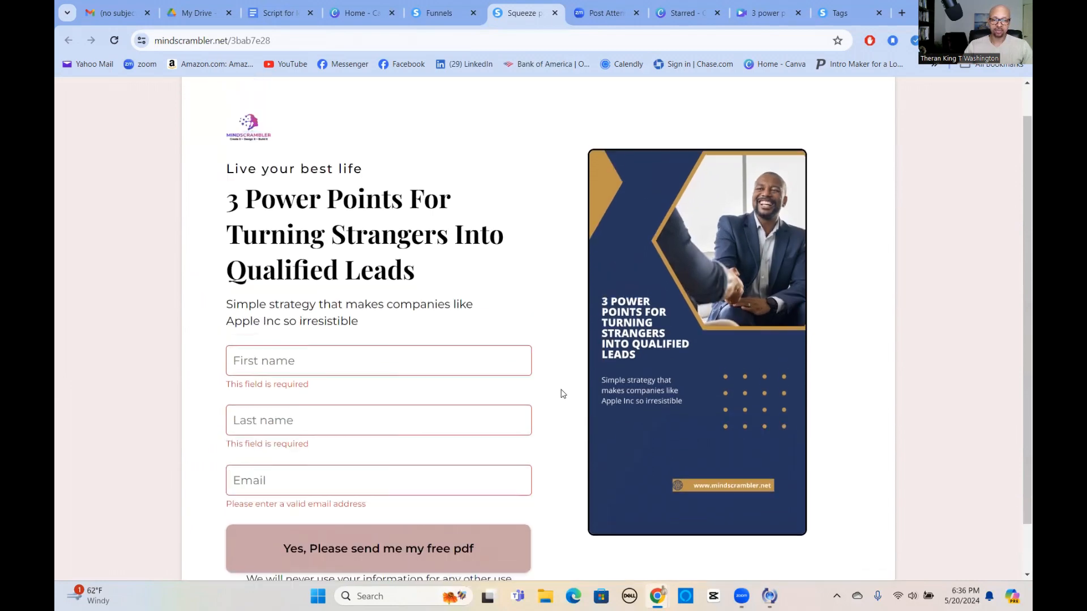
scroll(562, 390, down, 1)
scroll(562, 388, down, 1)
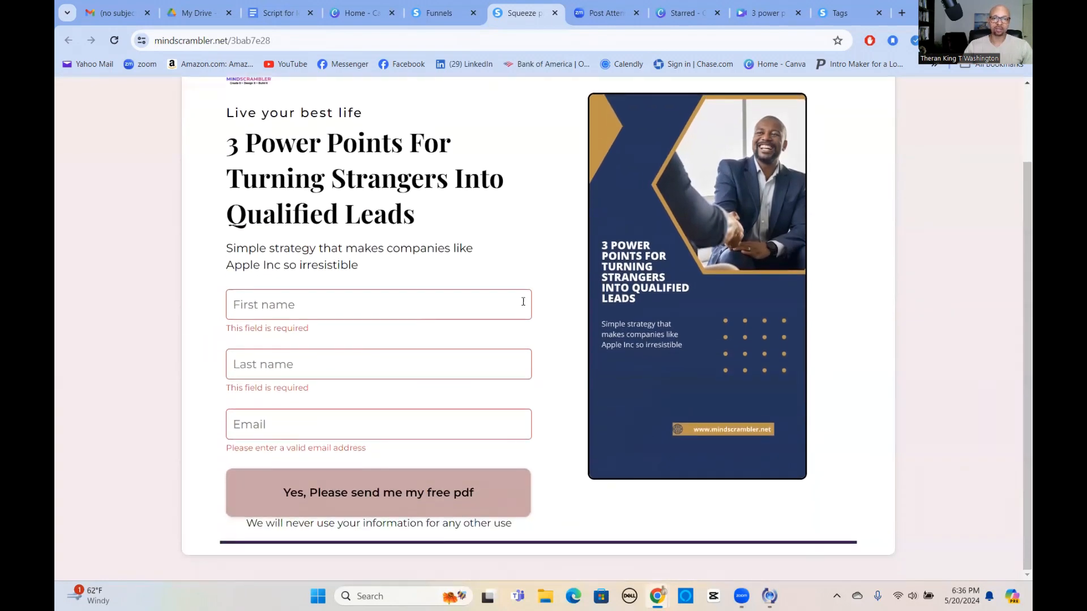
click(556, 14)
Open the squeeze page in the editor and select the 'Yes, Please send me my free pdf' button.
click(929, 296)
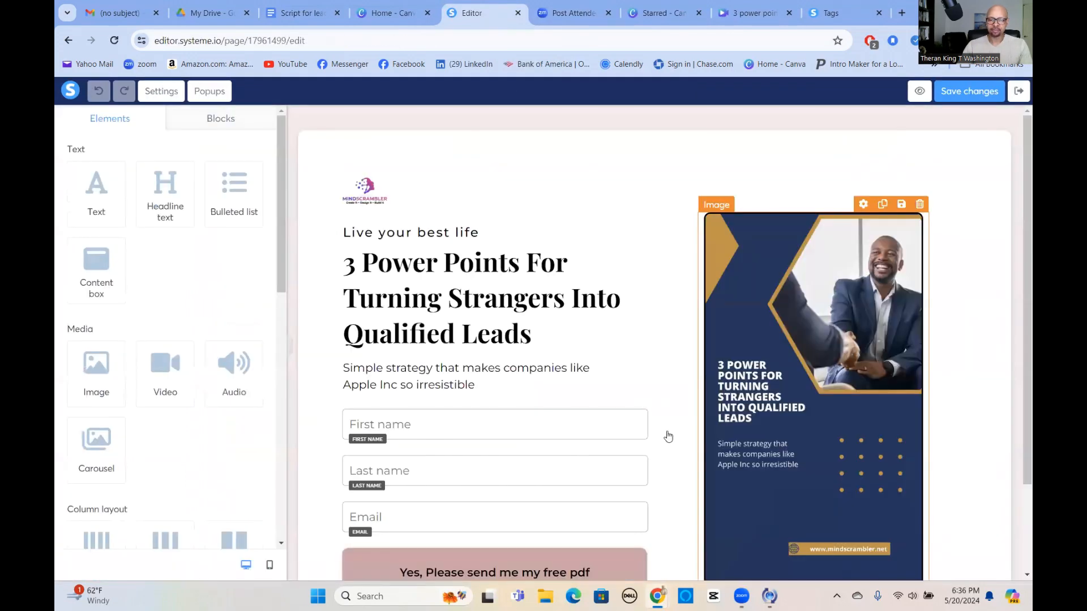
scroll(584, 441, down, 2)
click(359, 468)
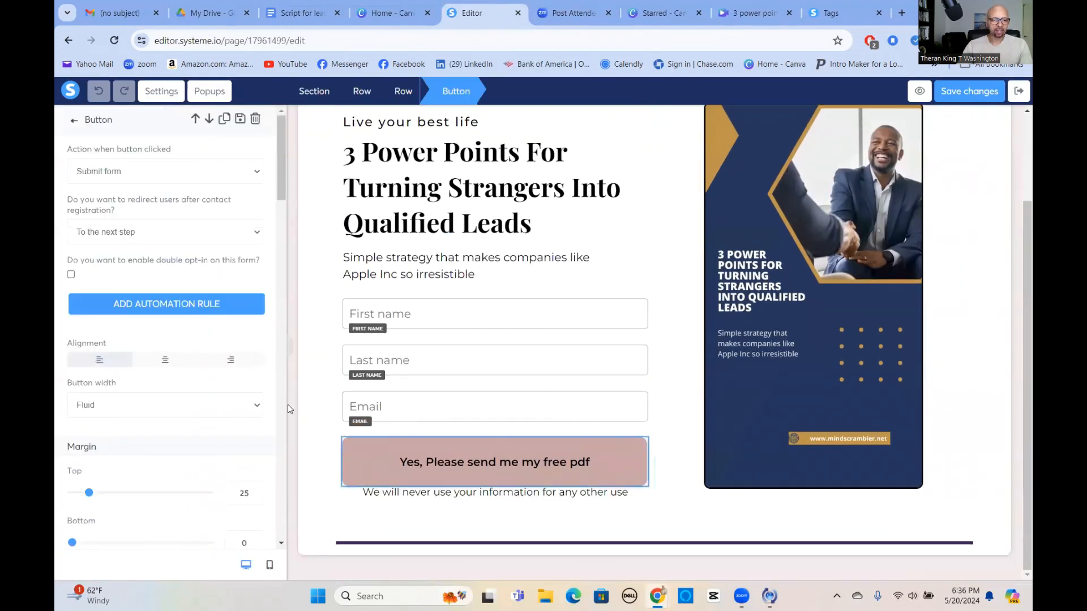
scroll(215, 404, down, 6)
scroll(189, 394, down, 7)
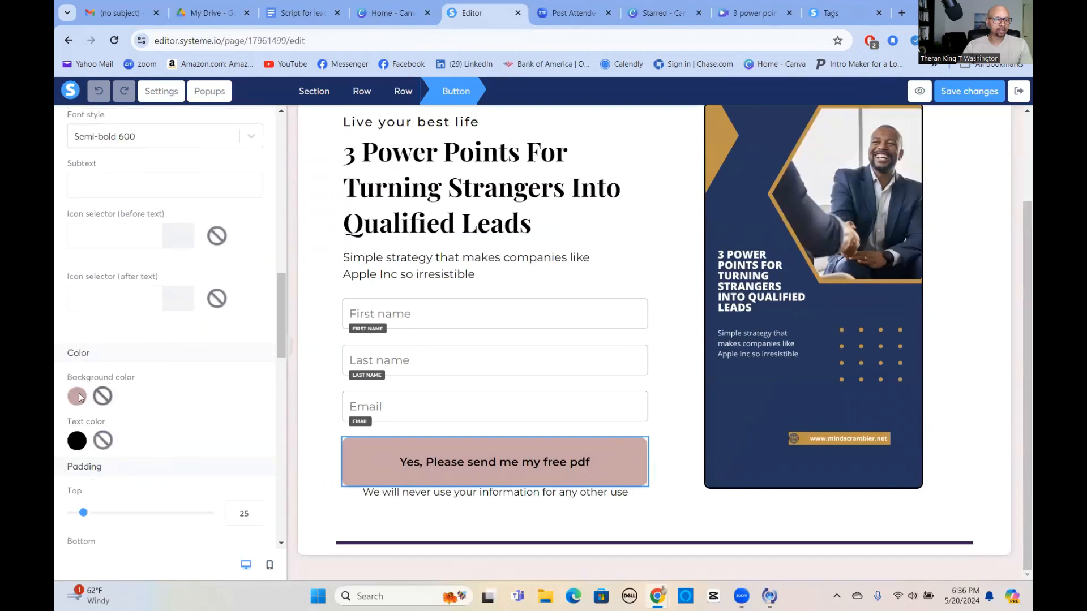
Set the button's background colour to gold-brown, hex 946921, after trying purple and orange shades.
click(78, 398)
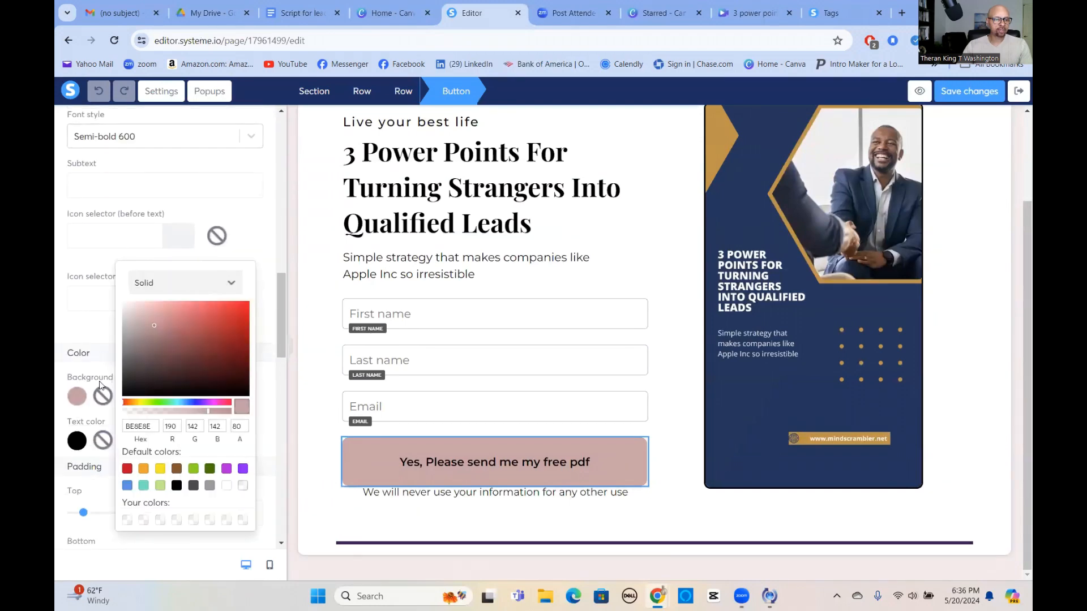
click(242, 469)
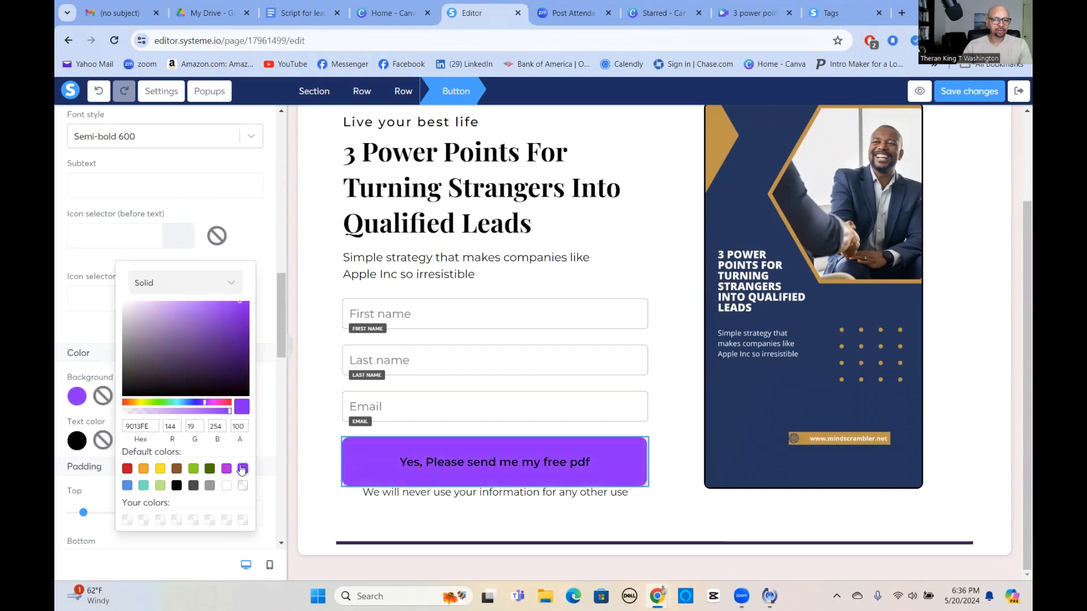
click(193, 348)
click(195, 358)
click(209, 365)
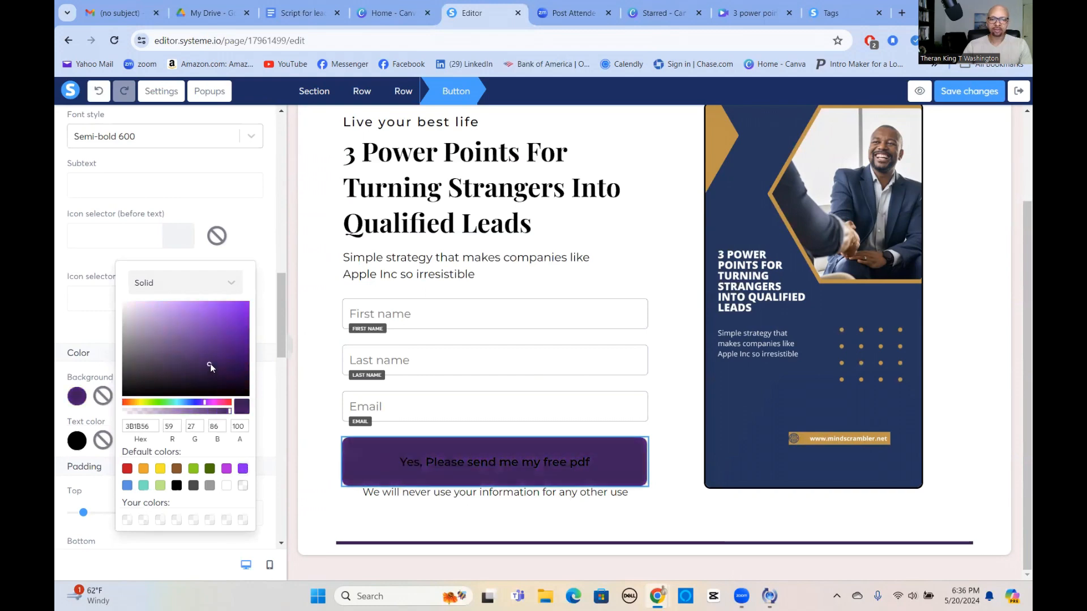
click(223, 357)
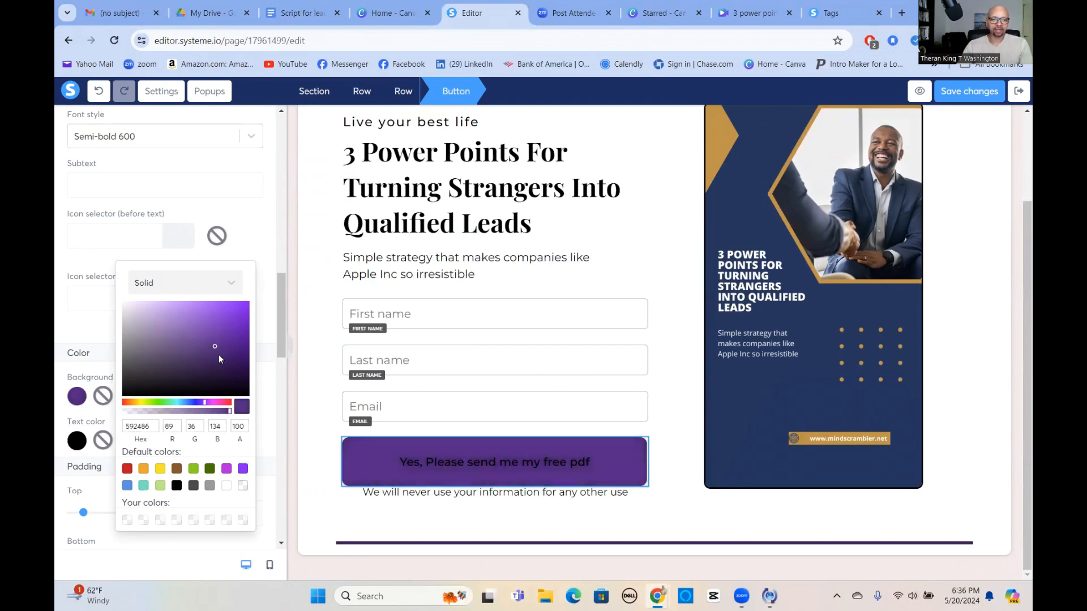
click(217, 354)
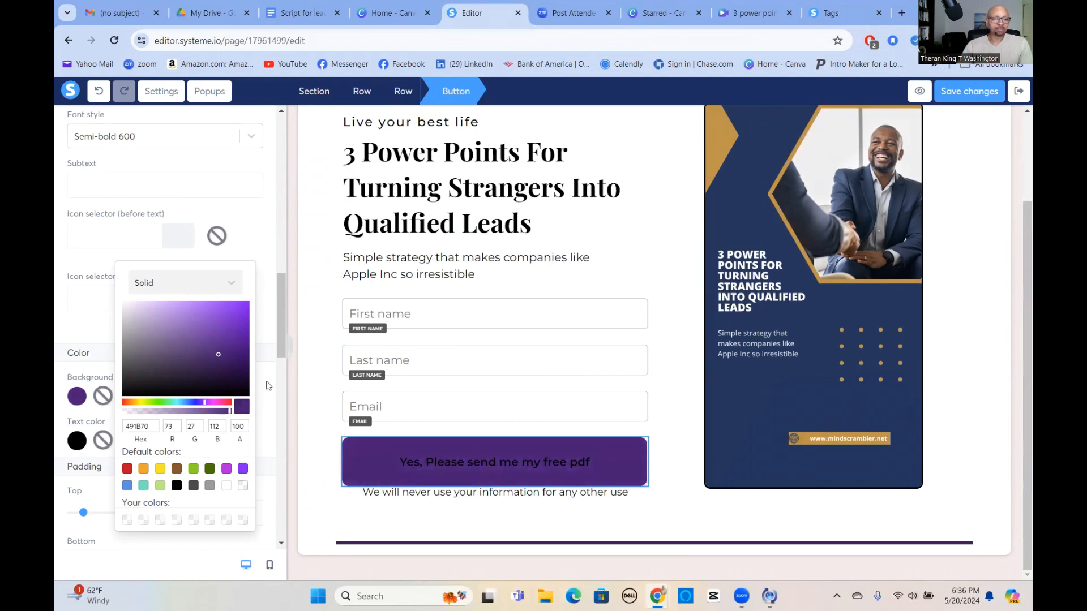
click(143, 469)
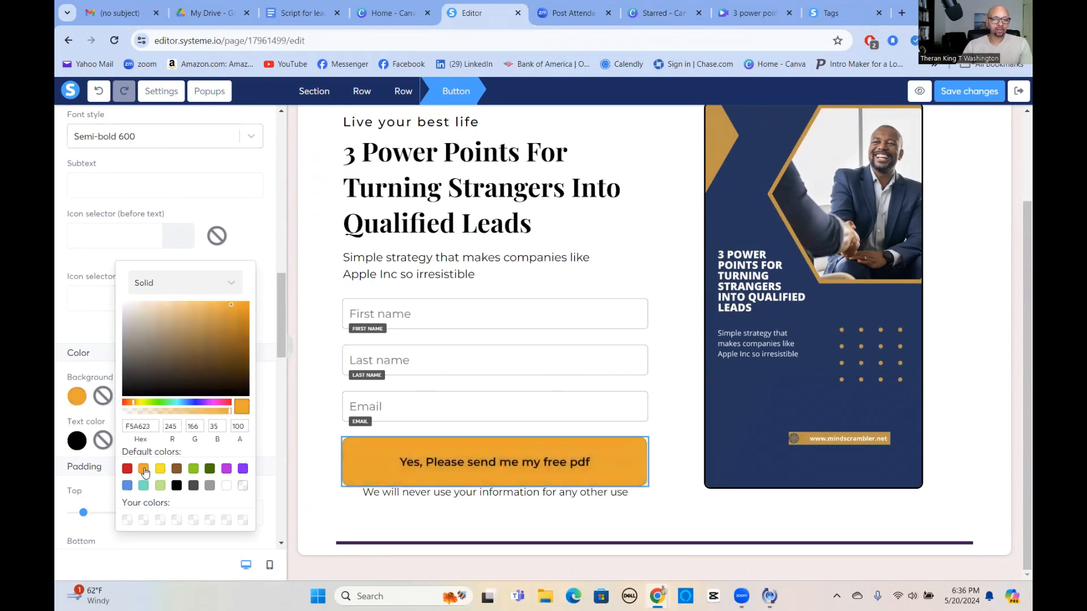
click(221, 342)
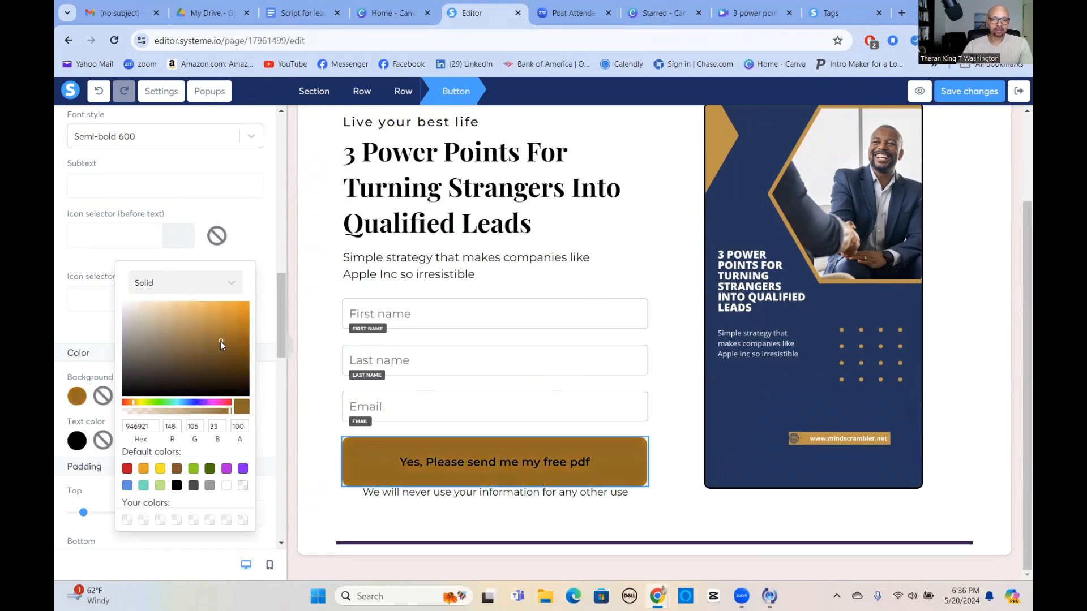
click(668, 476)
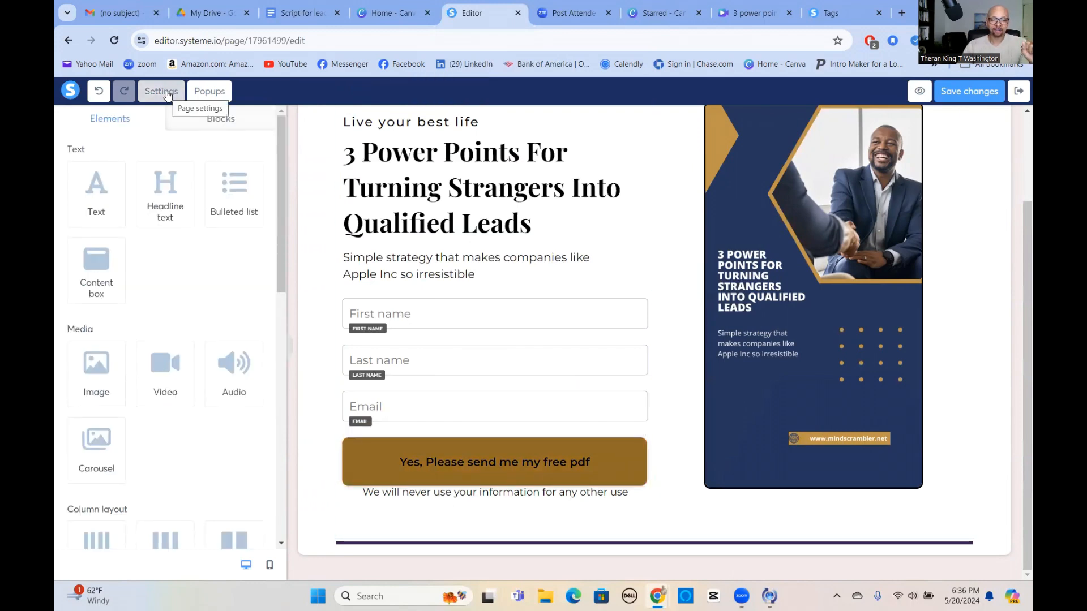
scroll(719, 289, up, 2)
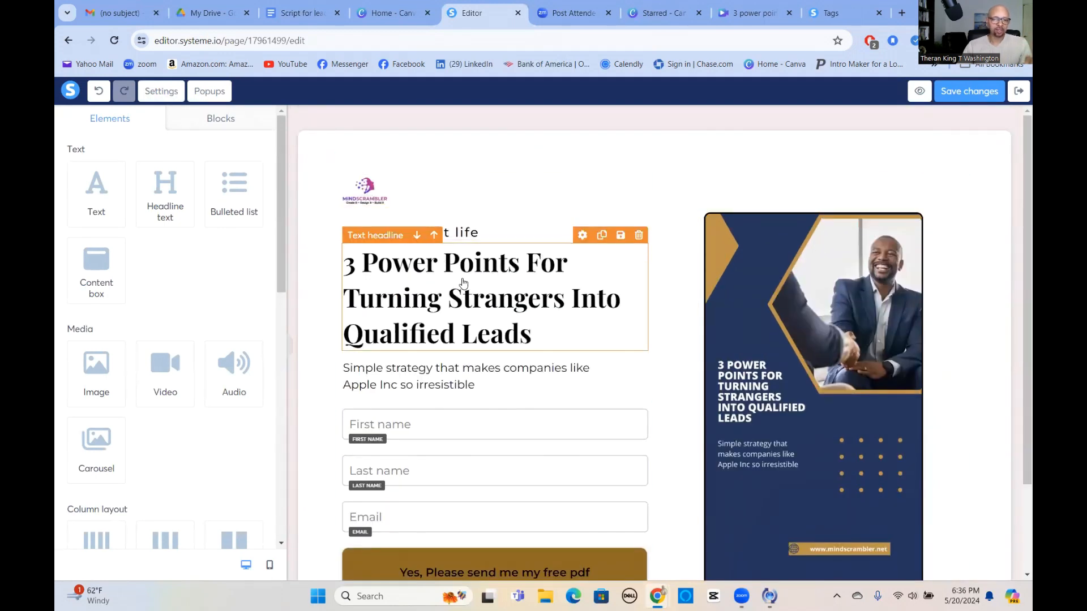
scroll(447, 383, down, 2)
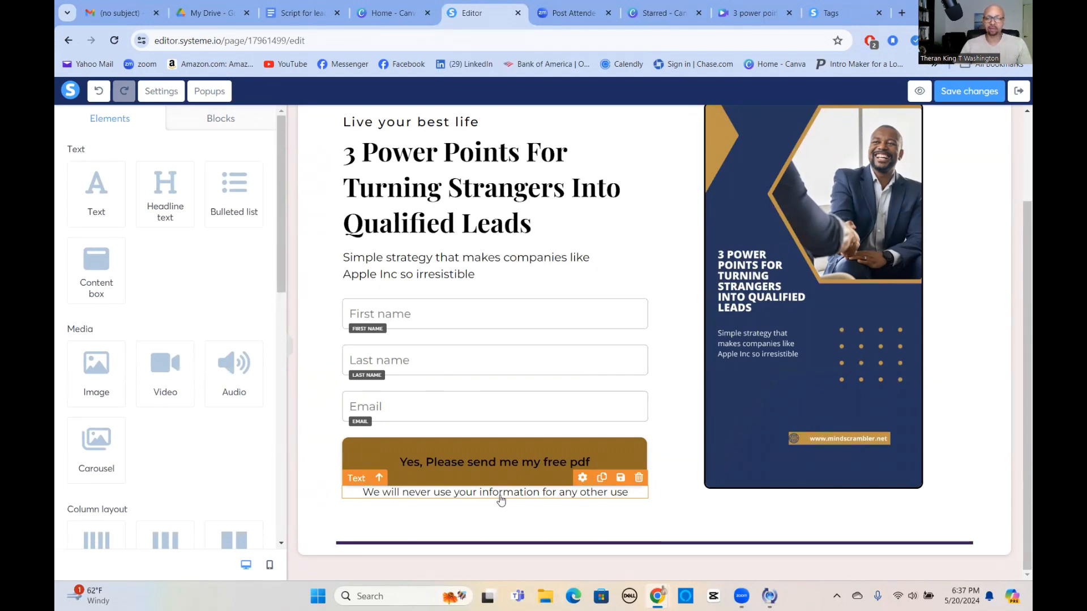
scroll(797, 289, up, 1)
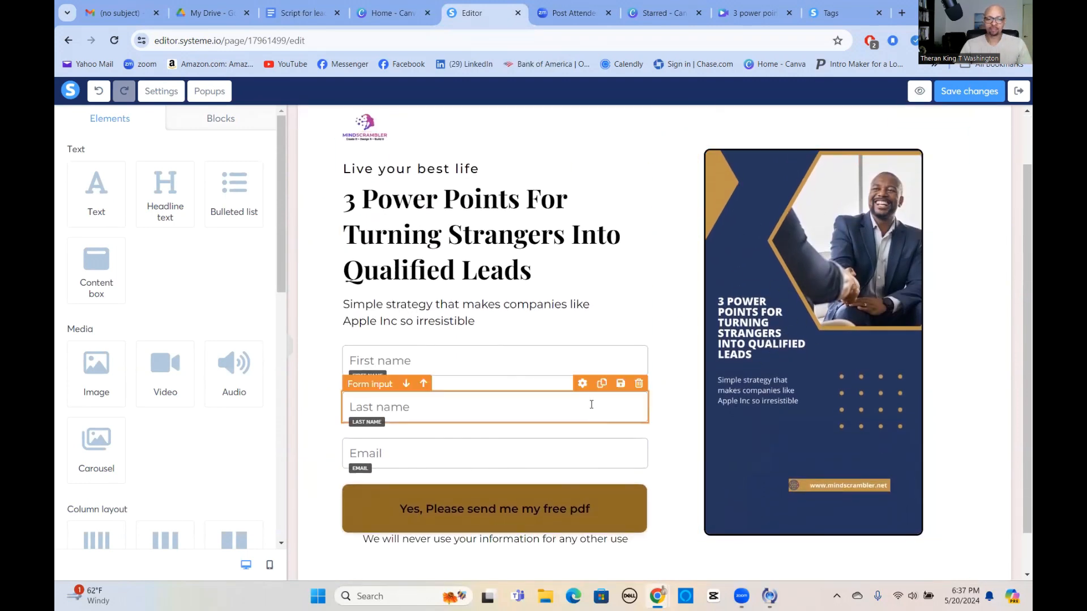
In Page settings, replace the SEO title 'Squeeze page' with '3 Power Points'.
scroll(599, 417, down, 1)
click(162, 92)
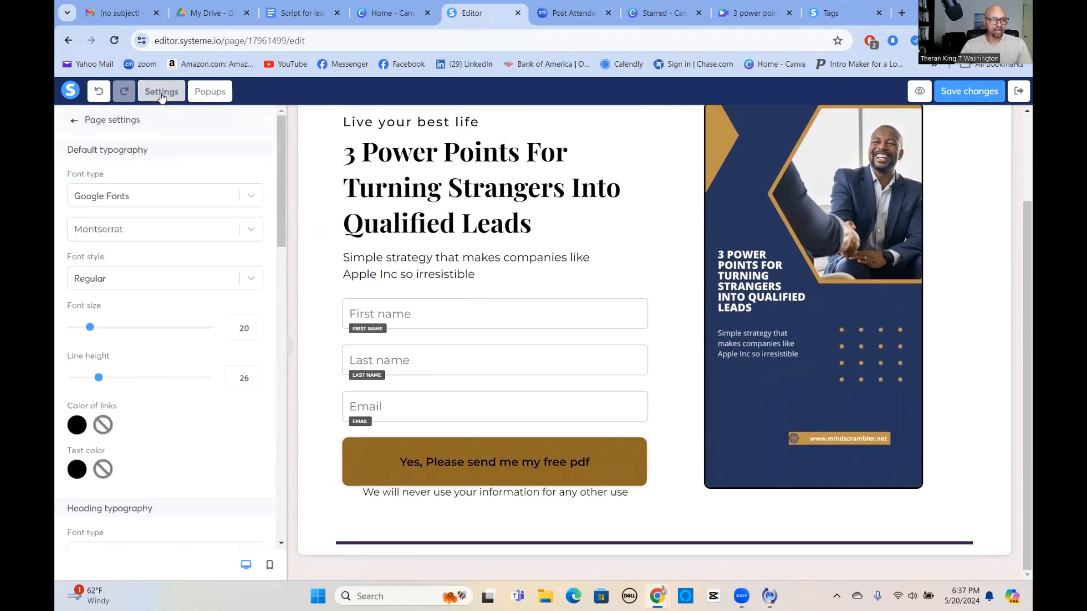
scroll(173, 289, down, 9)
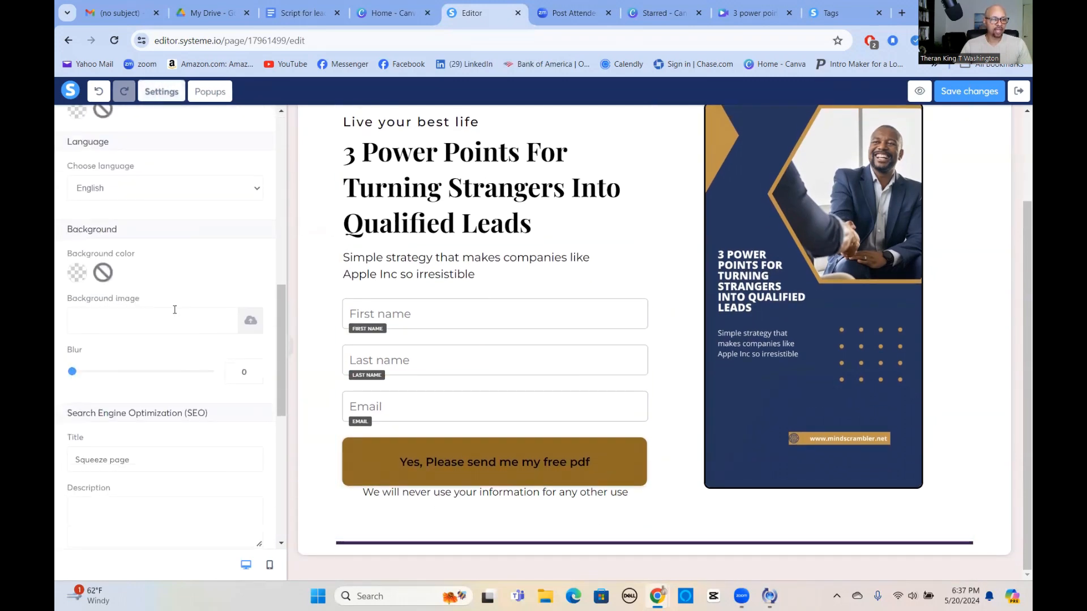
scroll(175, 309, down, 1)
scroll(110, 261, down, 3)
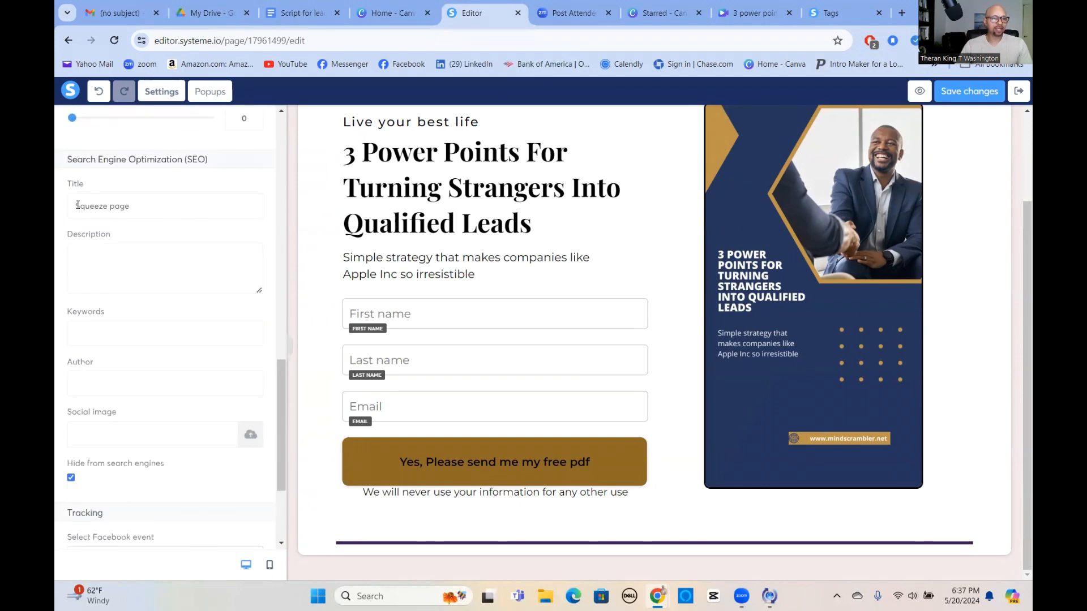
drag(76, 204, 145, 205)
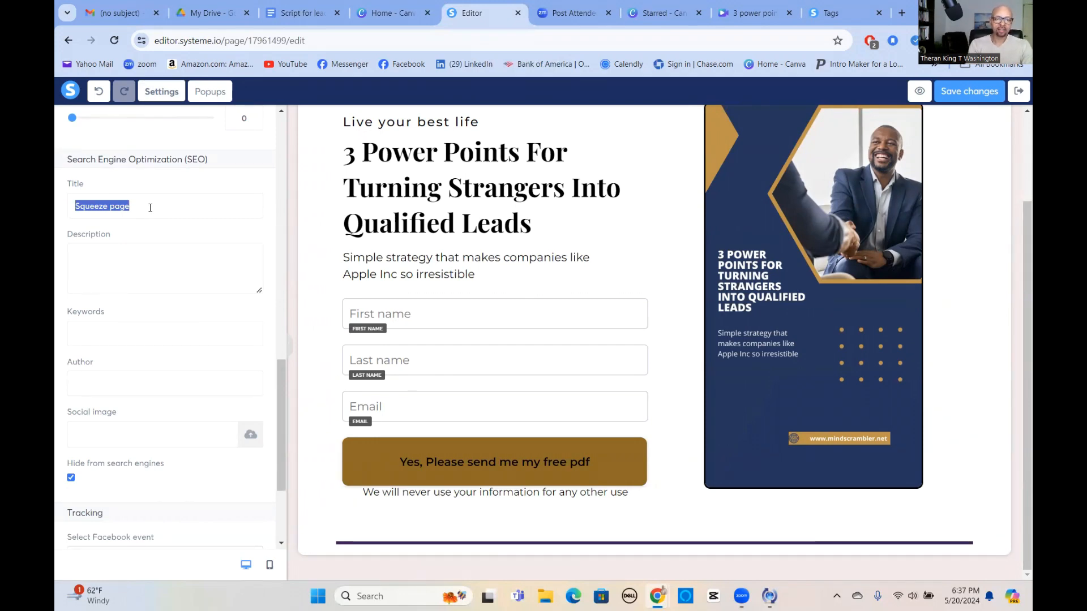
text(3 Power Points)
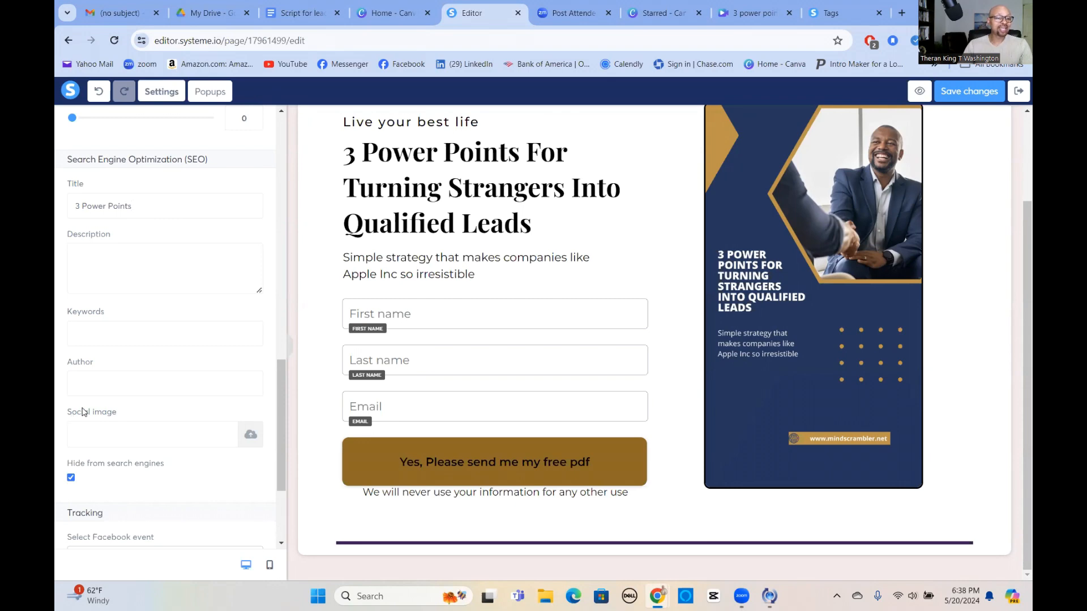
Insert the uploaded meeting-table Background photo as the page's social sharing image.
click(251, 435)
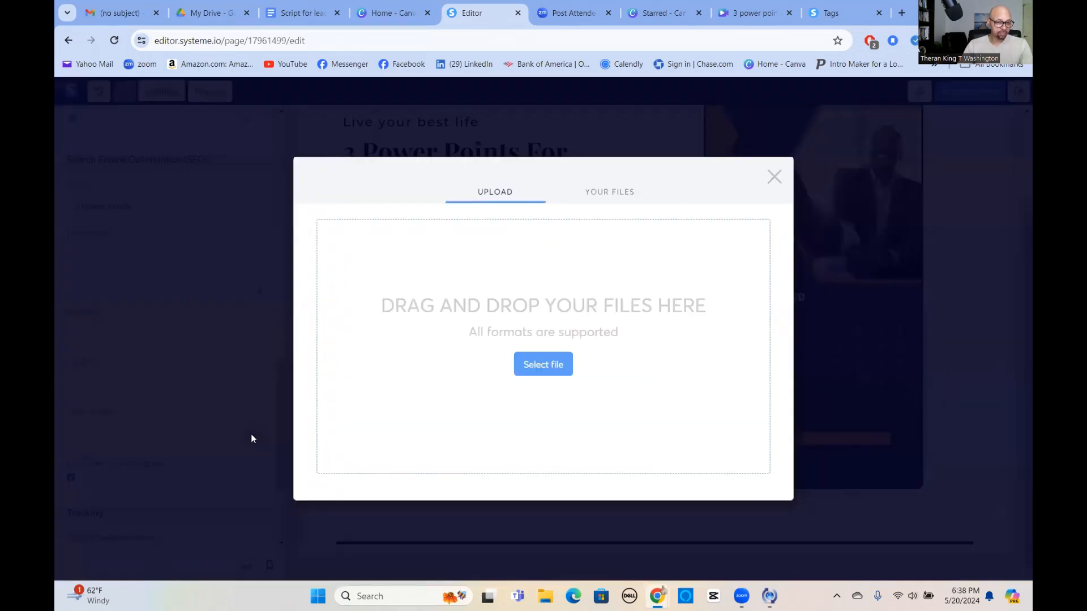
click(626, 193)
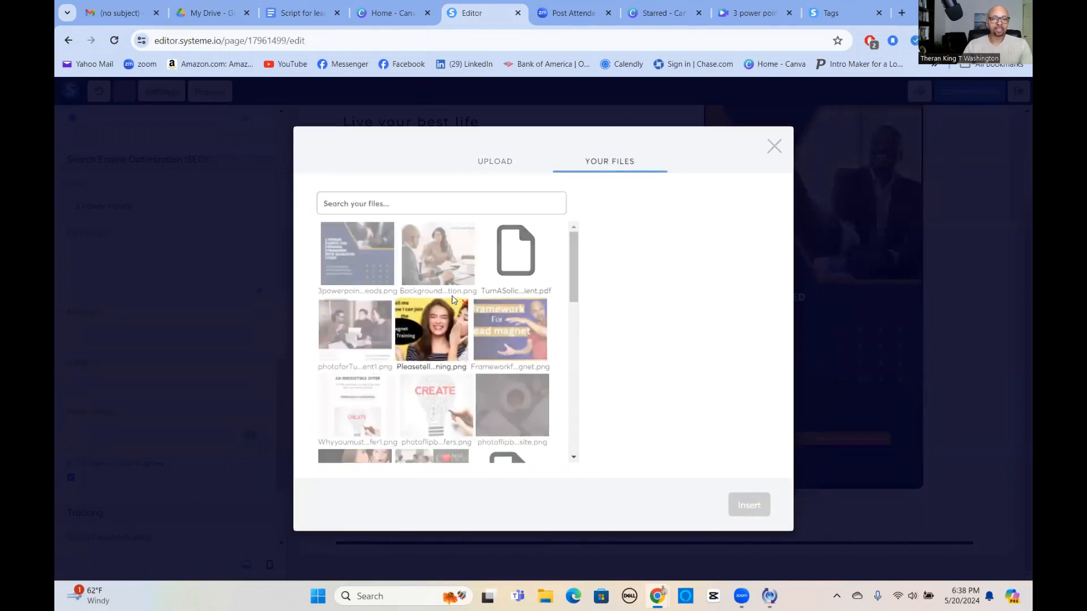
click(441, 263)
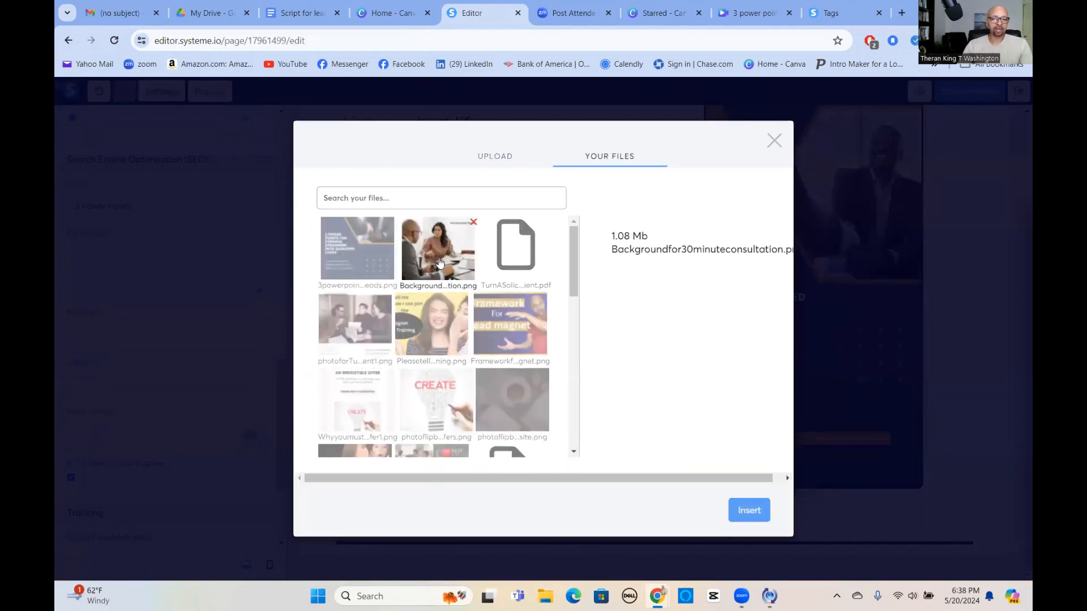
click(748, 510)
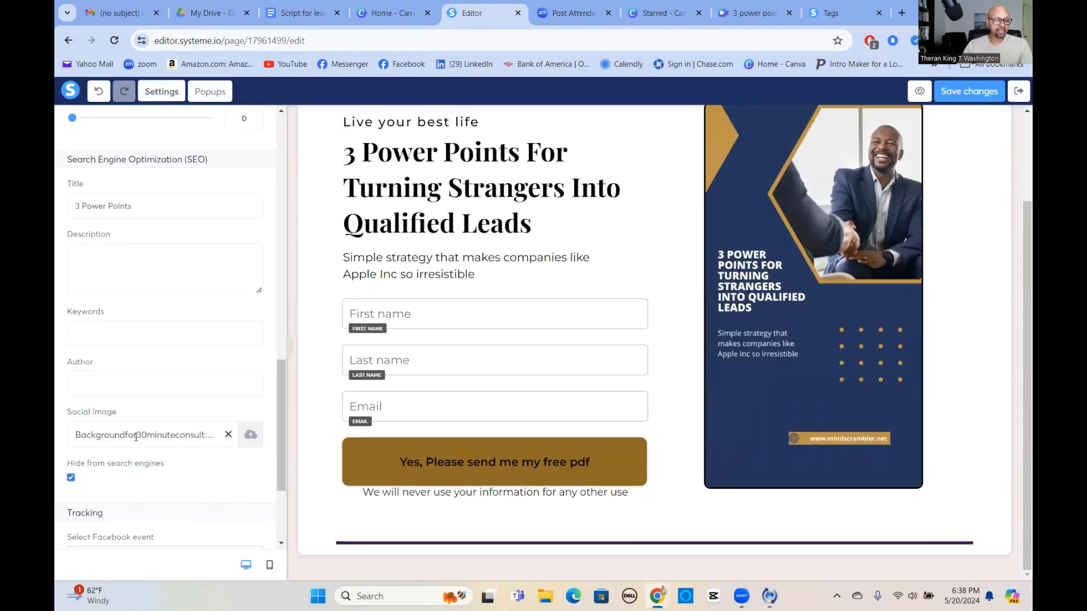
scroll(172, 427, down, 3)
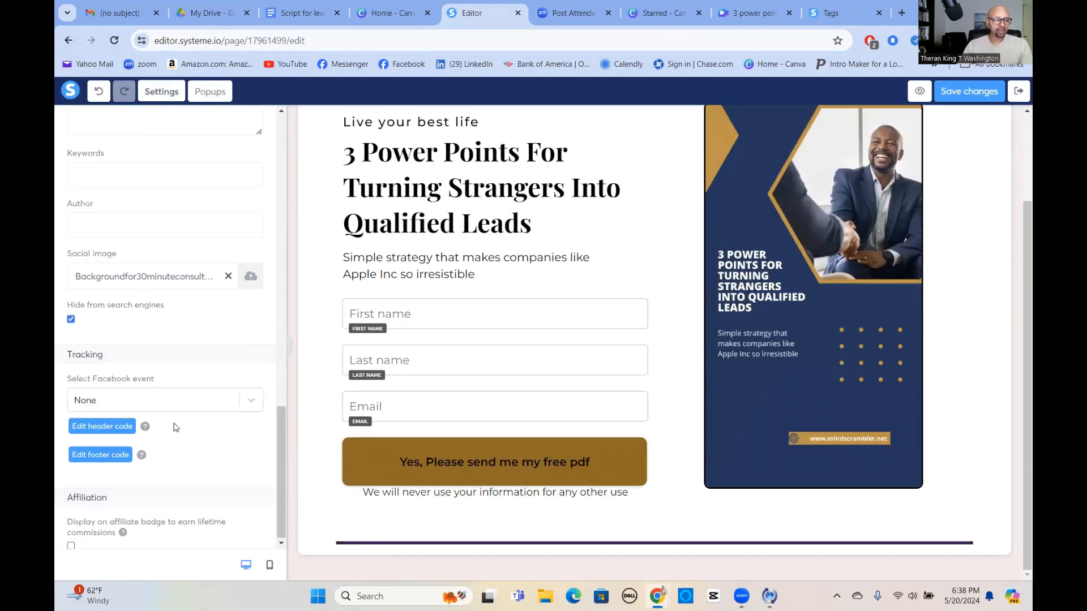
scroll(171, 417, up, 15)
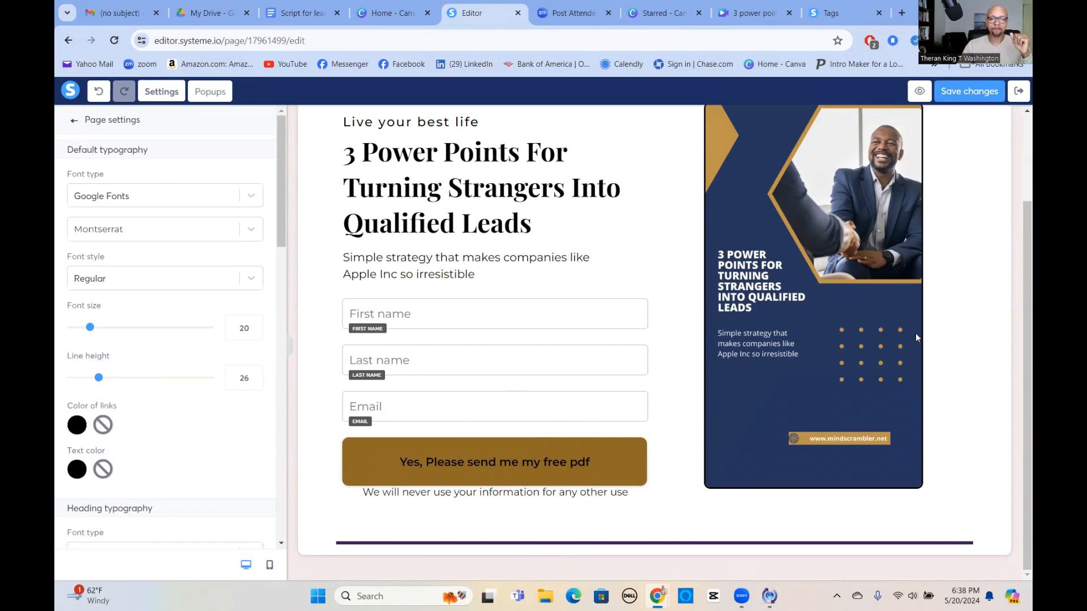
Leave page settings and exit the editor back to the Test This funnel.
click(961, 335)
scroll(961, 335, up, 2)
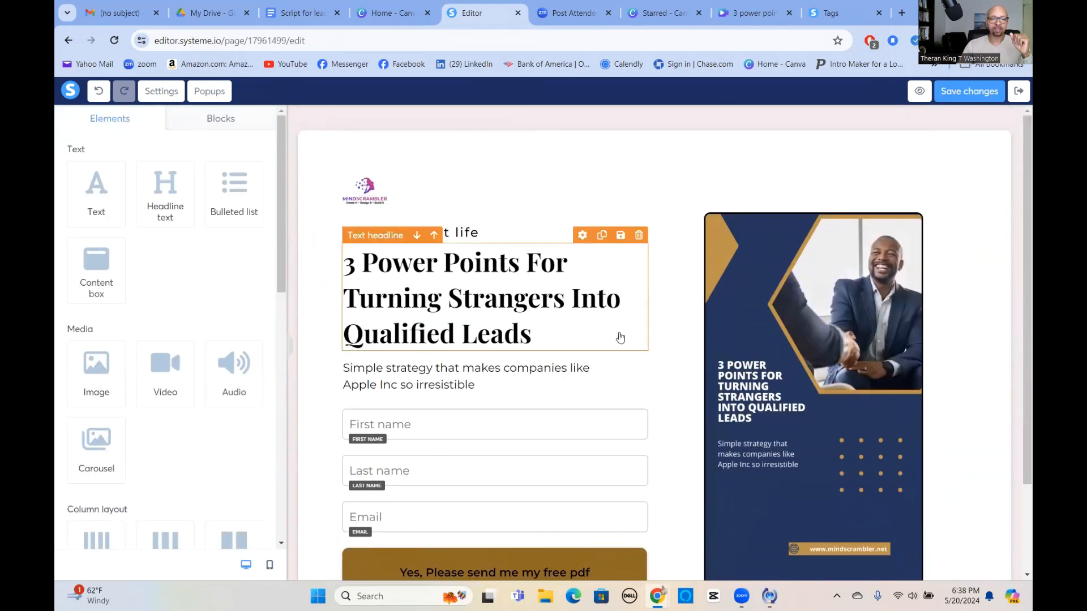
scroll(622, 336, down, 2)
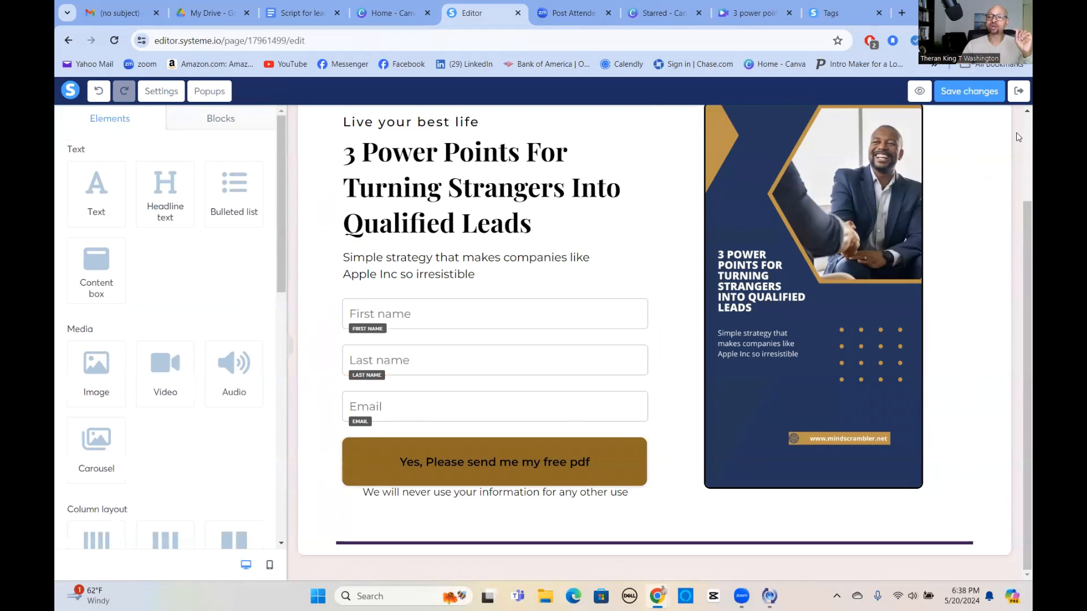
click(1019, 92)
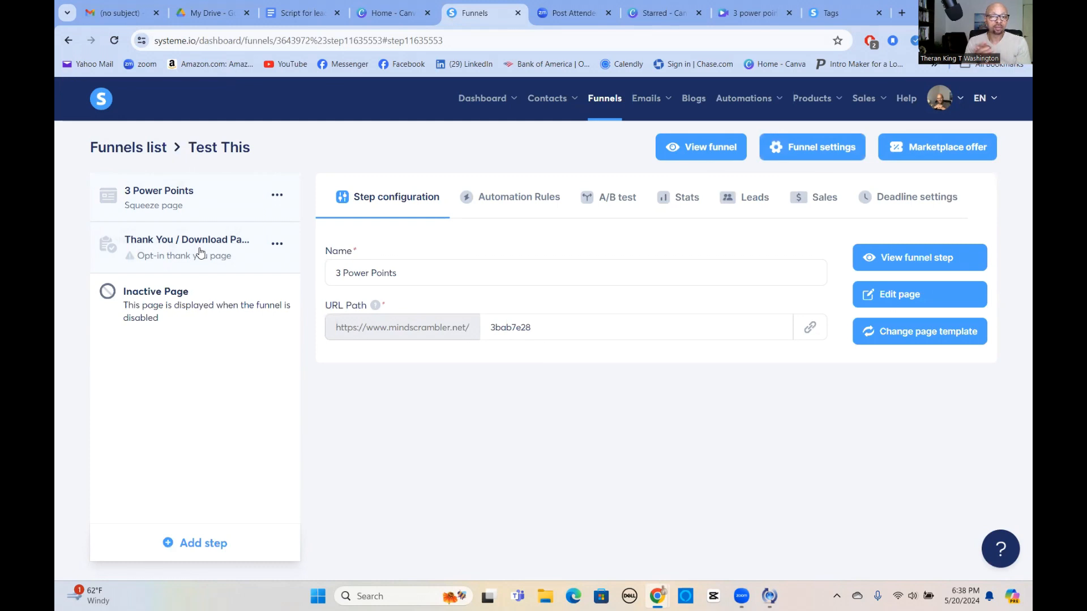
Apply the 'Thanks! You're Awsome!' template to the Thank You / Download step and edit that page.
click(184, 244)
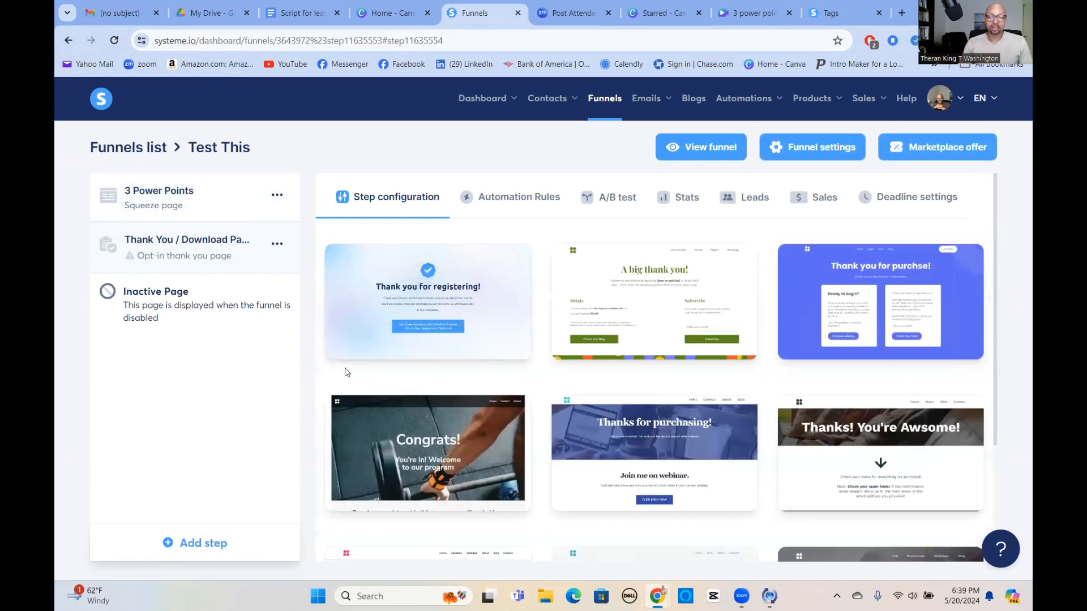
mouse_move(929, 408)
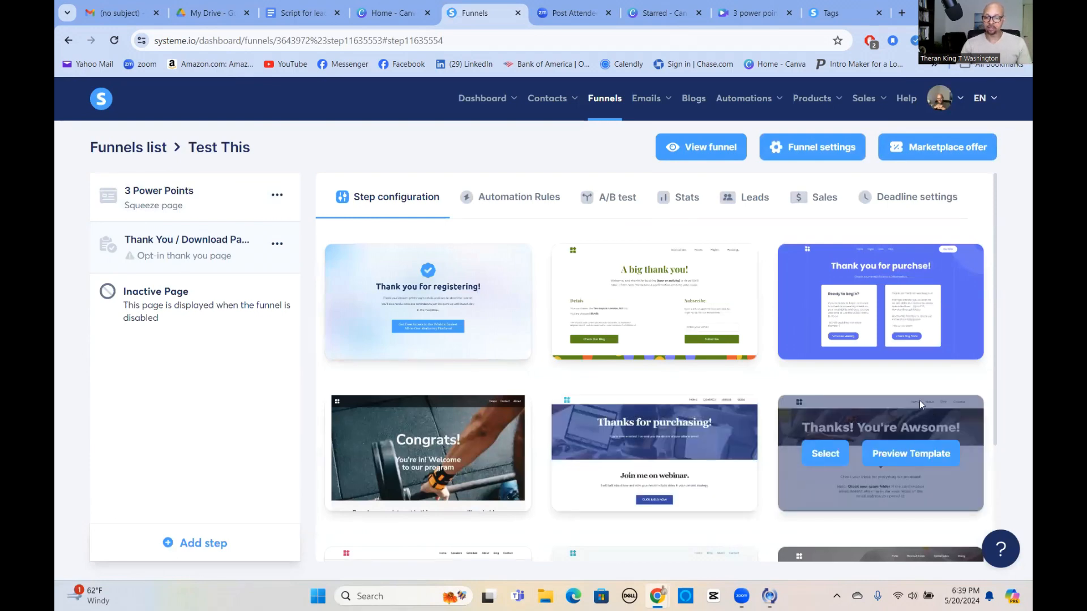
click(825, 454)
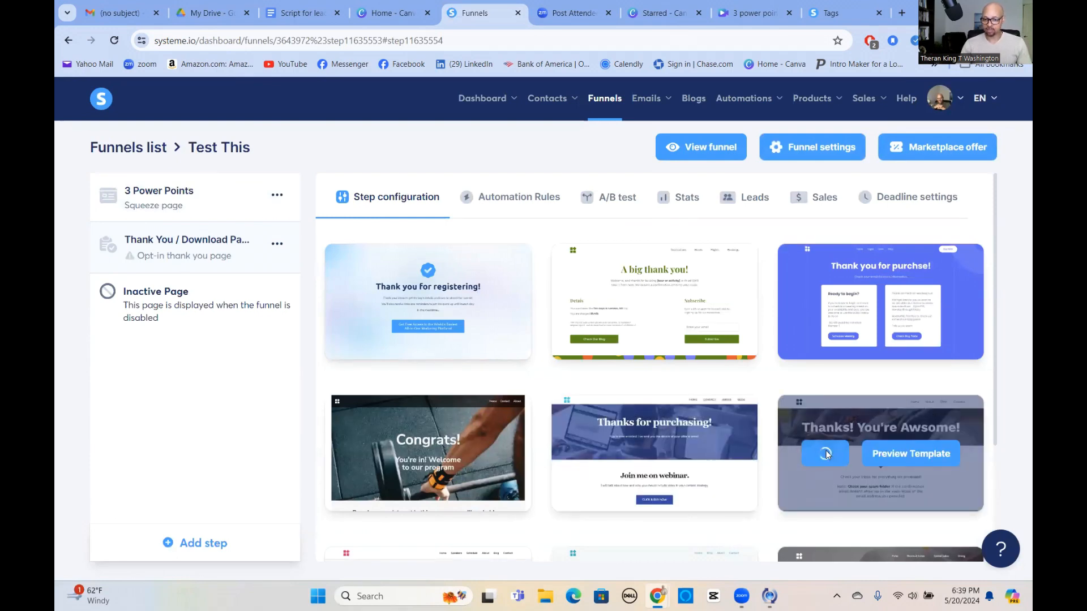
click(912, 297)
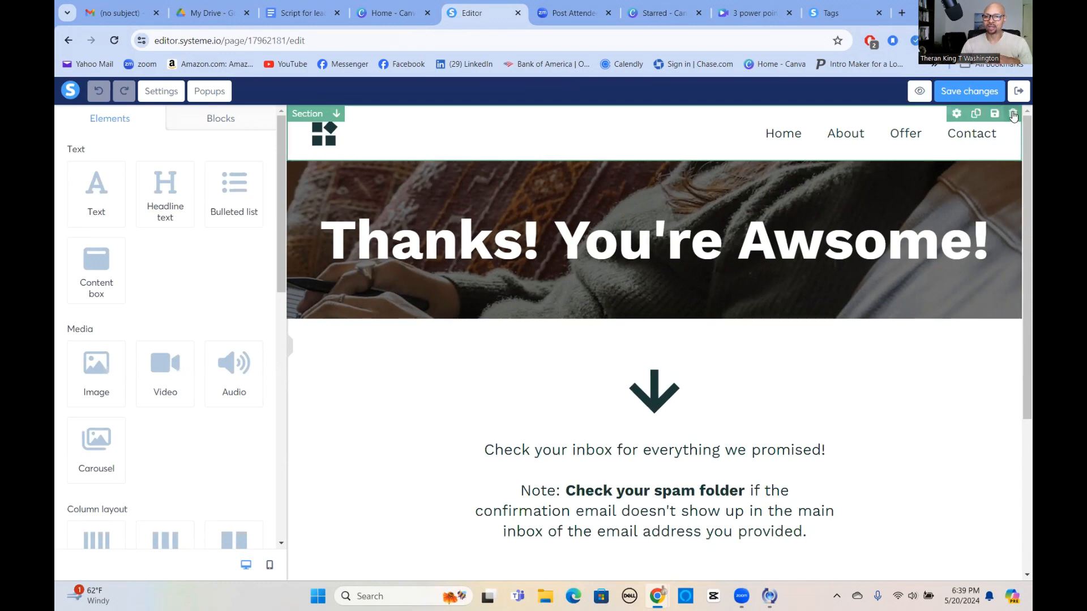
Delete the top navigation section and set the Backgroundfor30minuteconsult meeting-table photo as the banner background.
click(1012, 116)
click(600, 121)
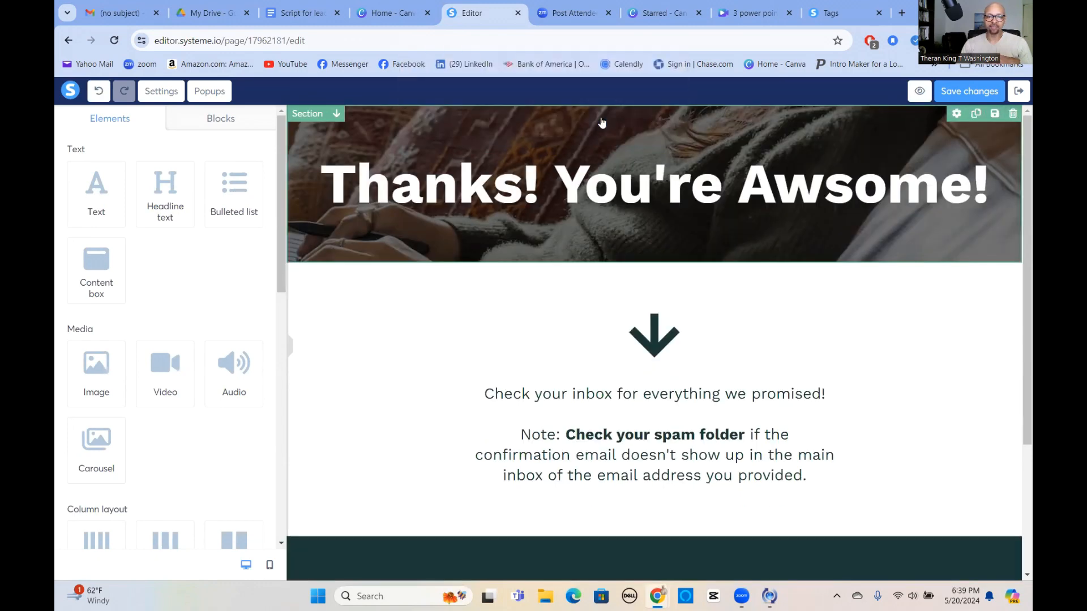
click(1005, 132)
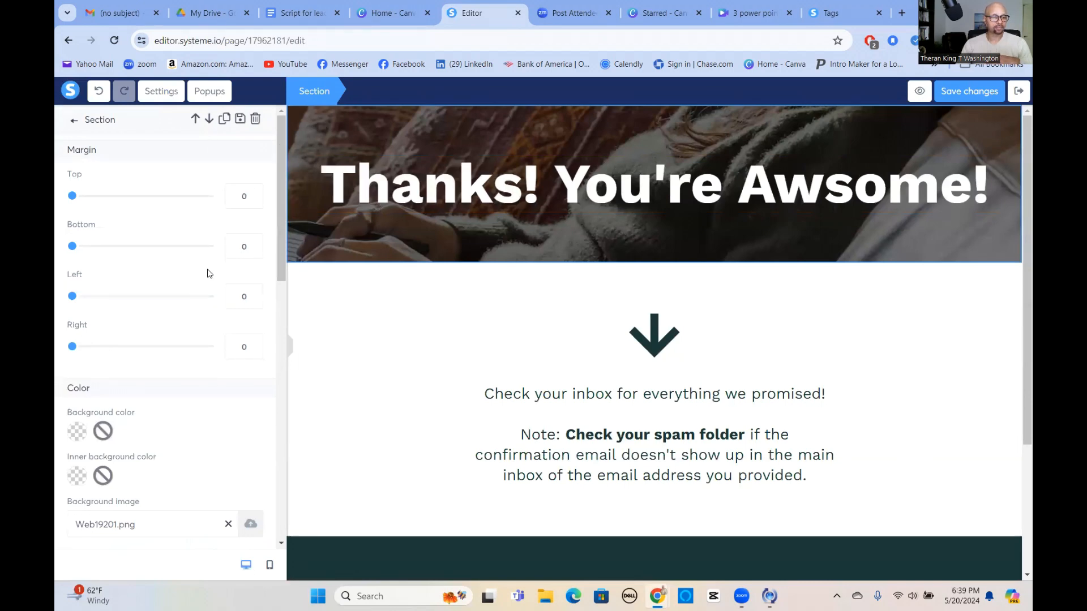
scroll(209, 269, down, 1)
scroll(210, 269, down, 2)
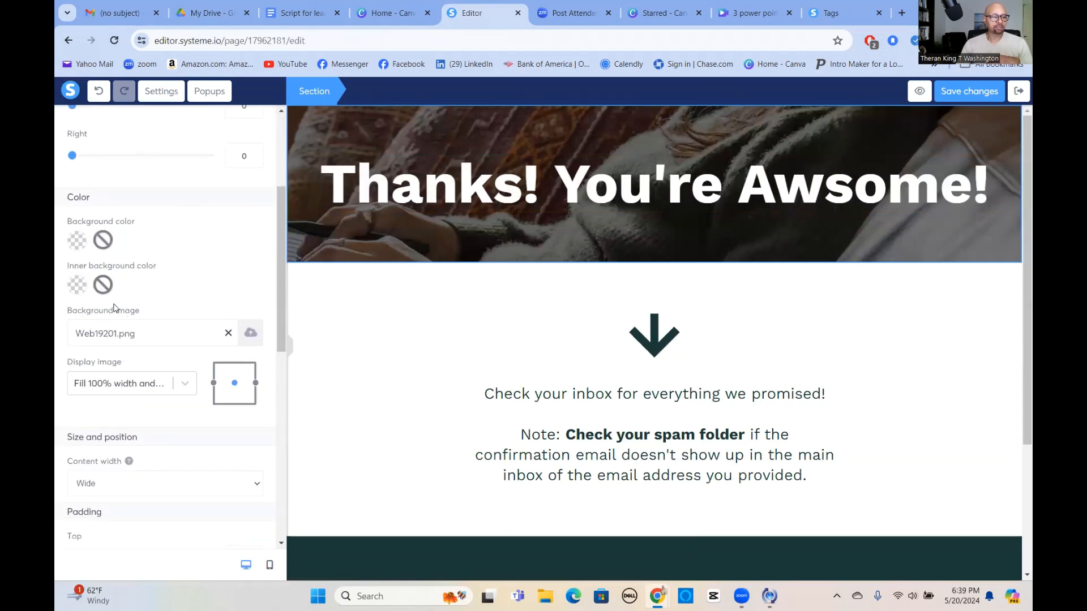
click(250, 334)
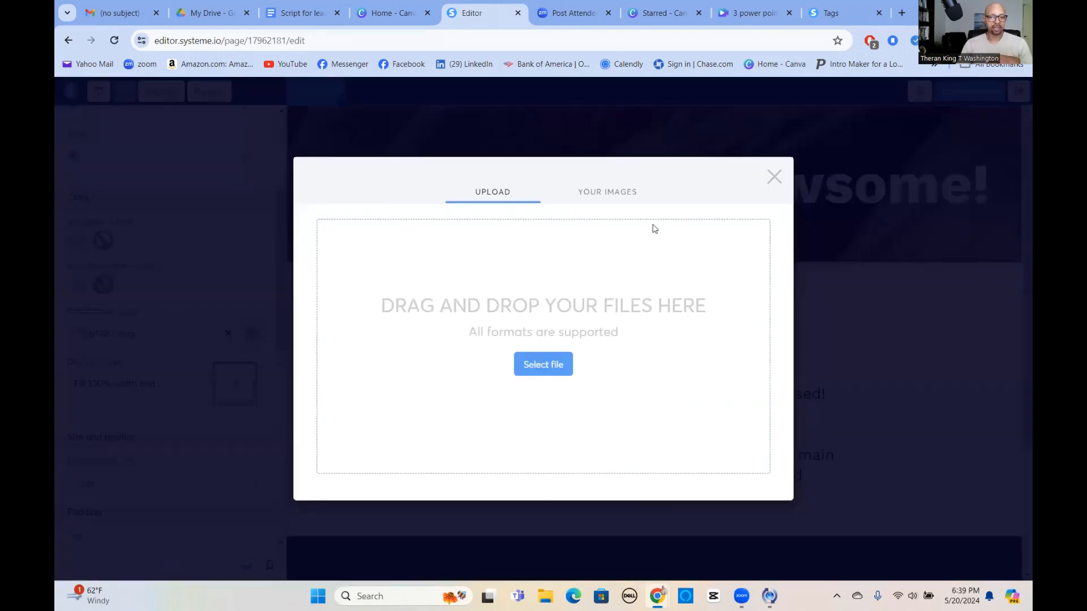
click(620, 194)
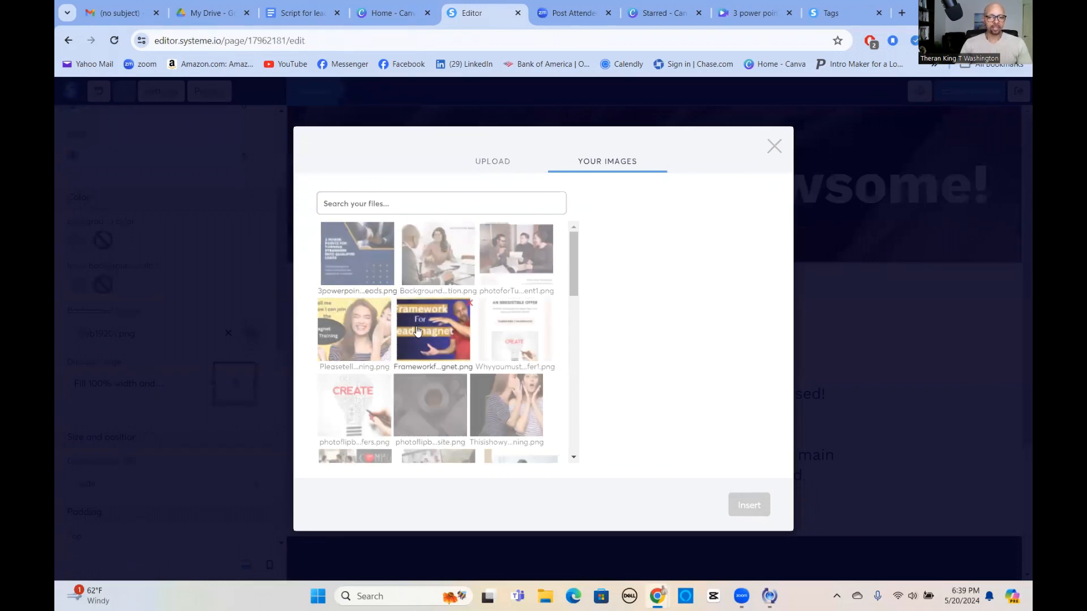
scroll(396, 294, down, 4)
scroll(417, 337, up, 2)
scroll(419, 336, up, 2)
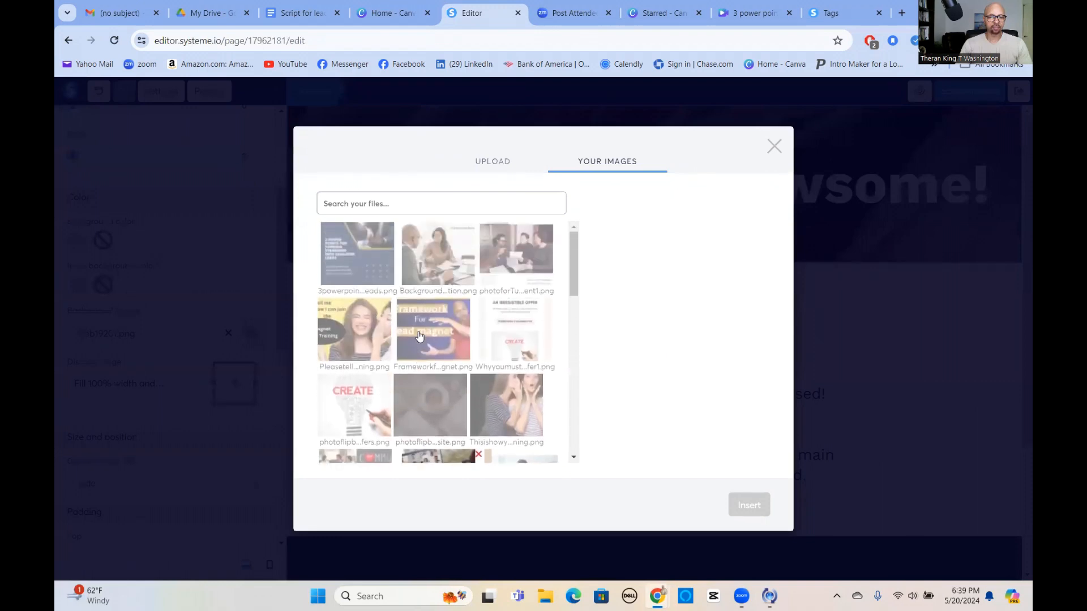
click(434, 266)
click(751, 508)
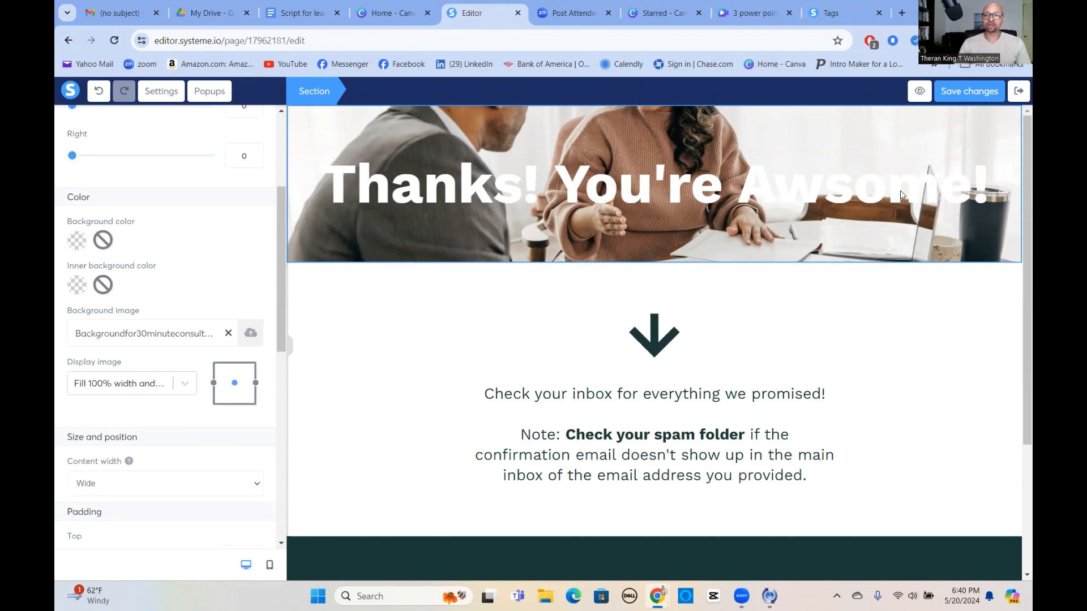
Replace the banner headline text with 'Congrats! You did it'.
click(414, 194)
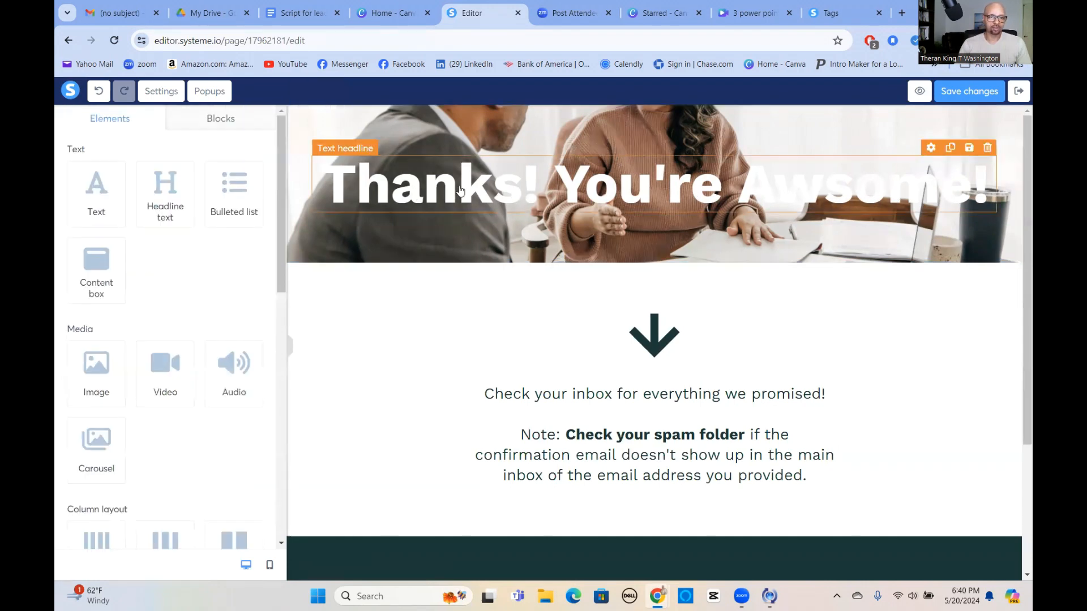
double_click(603, 193)
triple_click(603, 188)
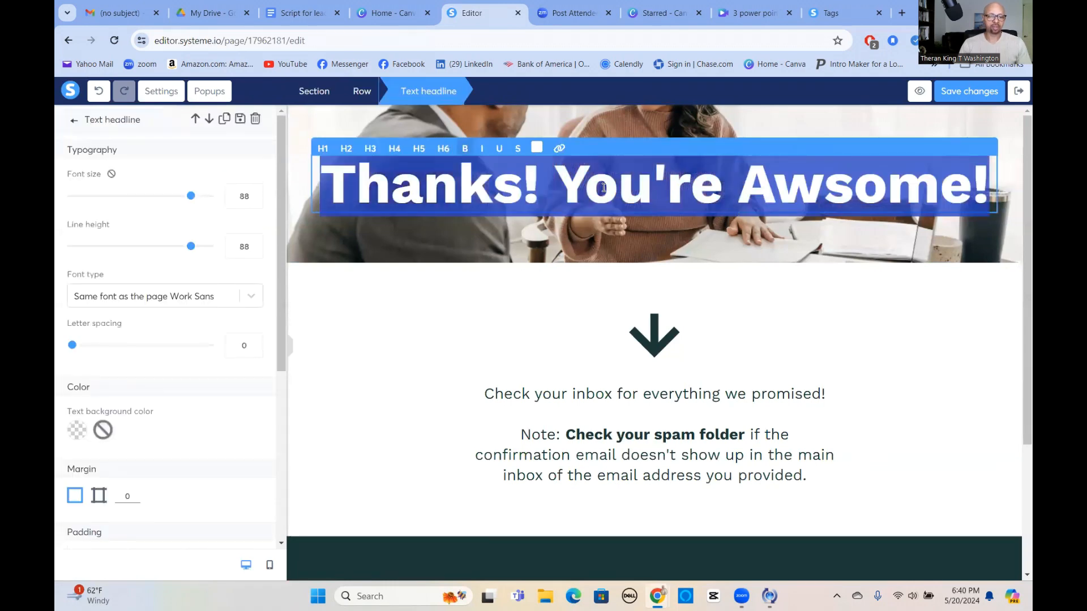
text(Congrats)
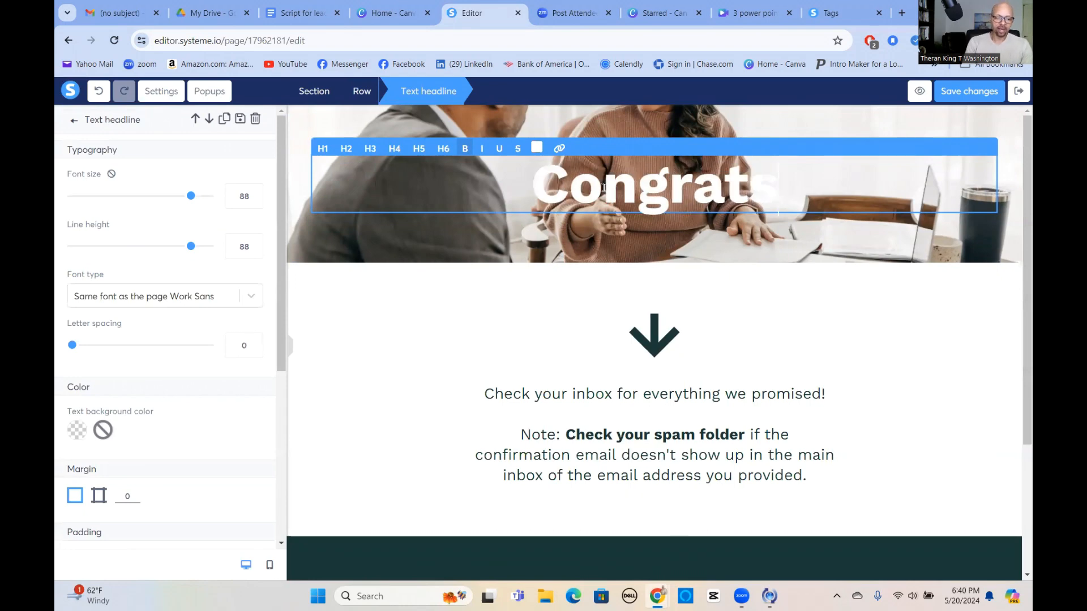
text(! You)
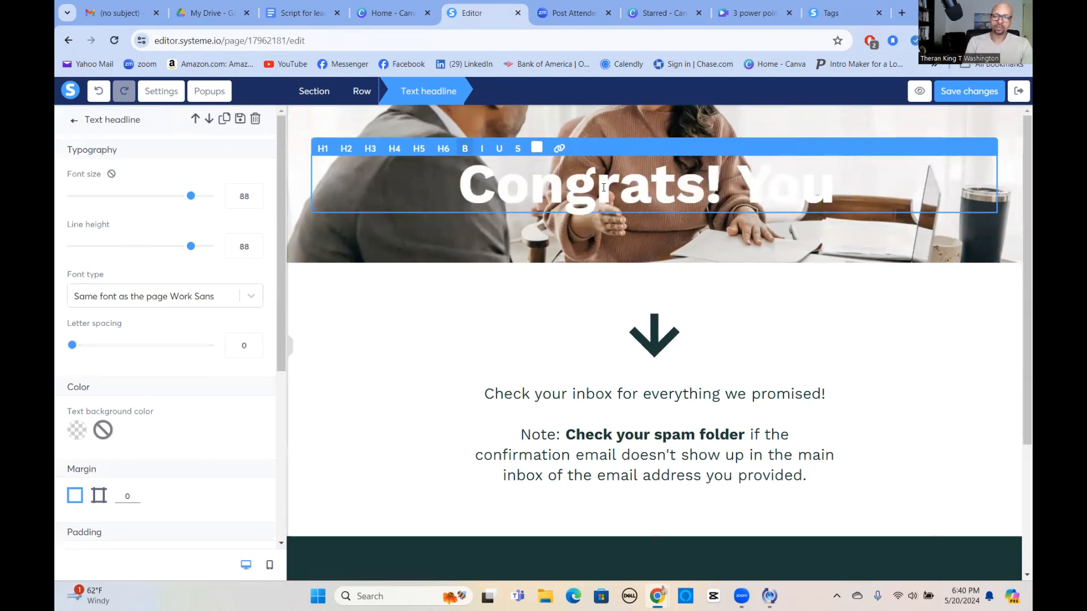
text( did it)
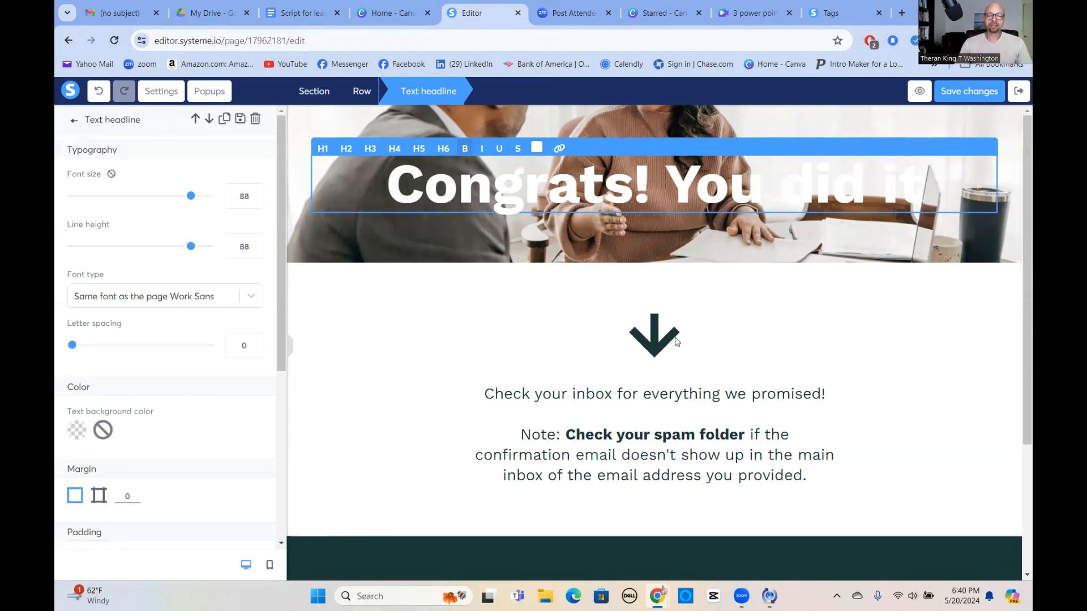
Link the 'Check your inbox for everything we promised!' line to the uploaded 3 power points PDF.
click(656, 339)
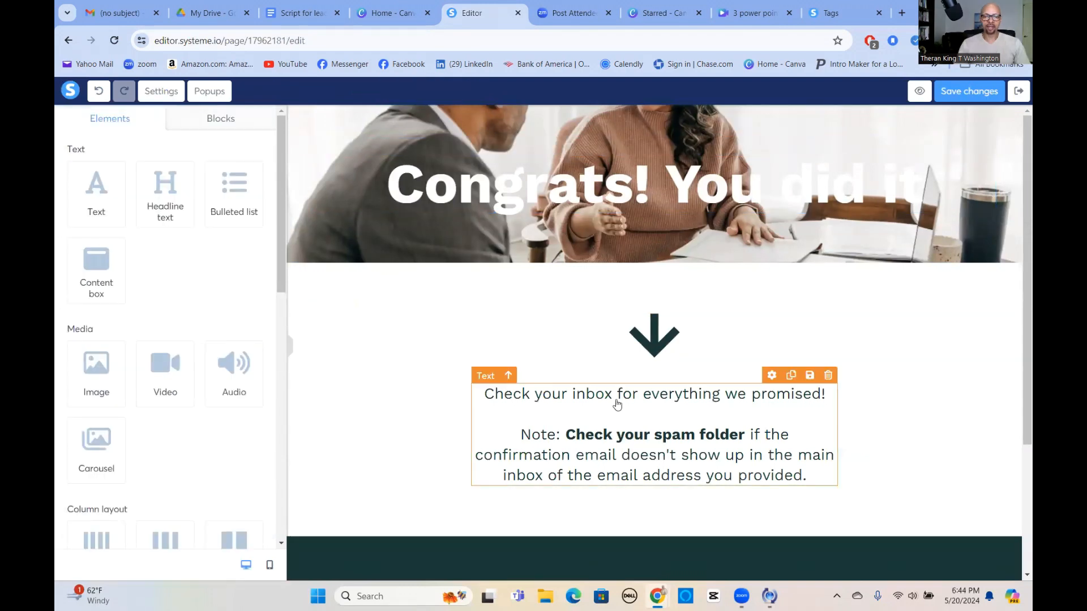
triple_click(626, 394)
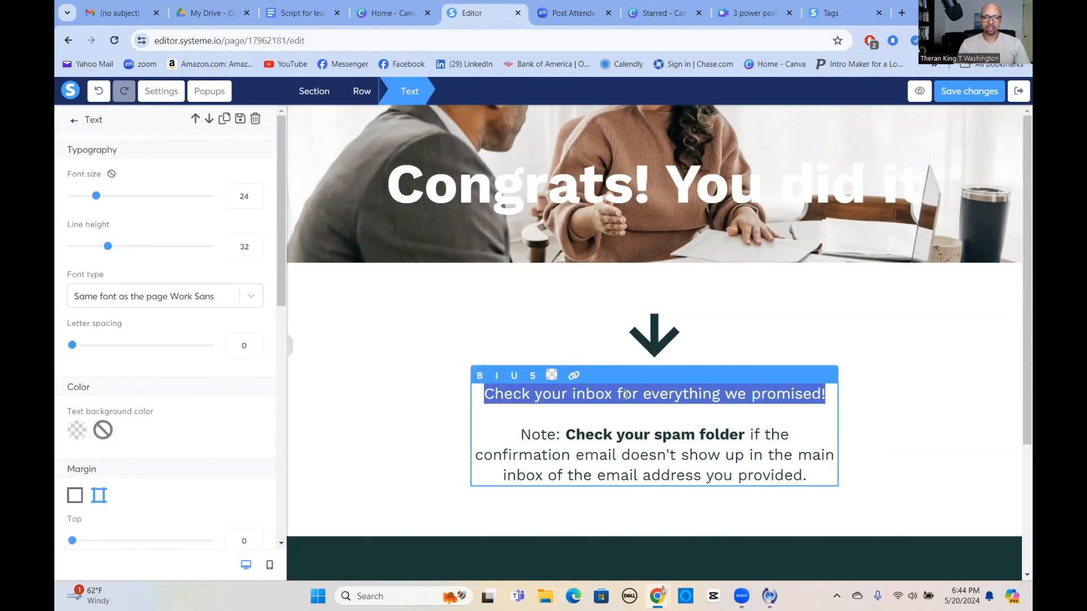
click(643, 395)
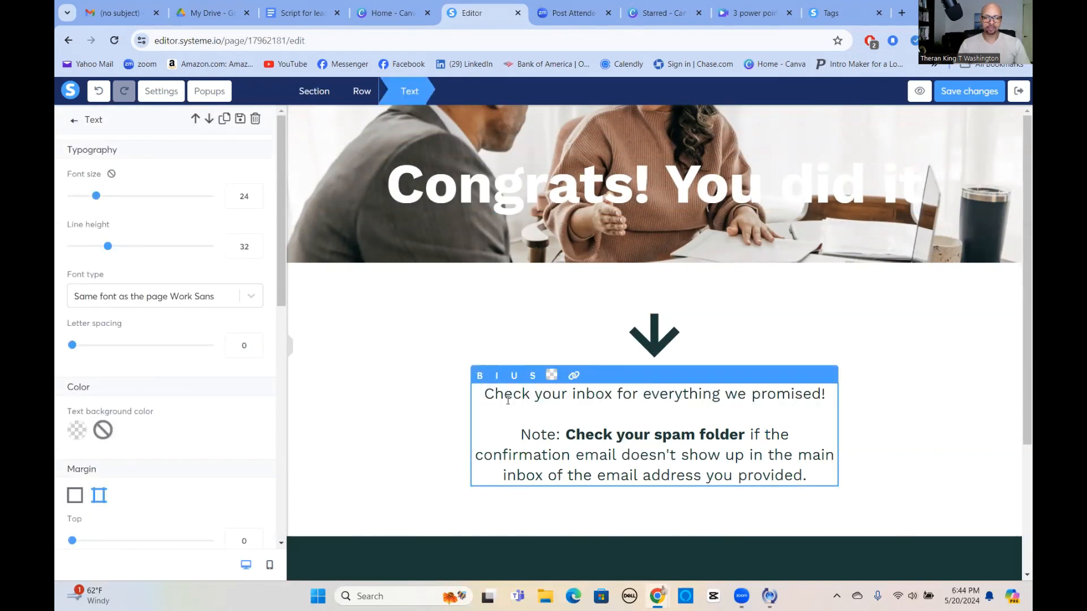
drag(484, 395, 829, 408)
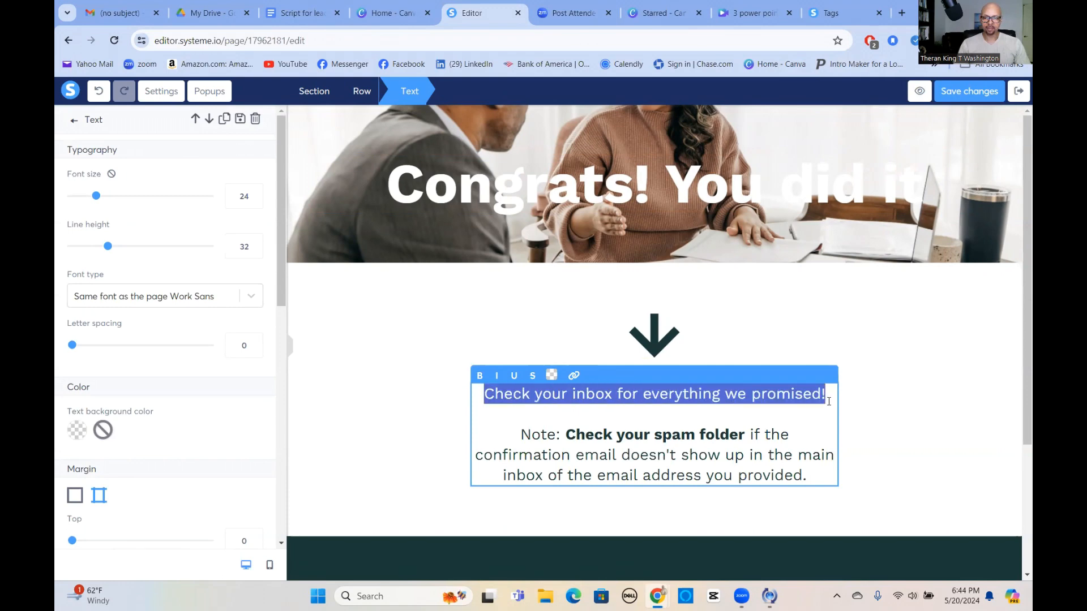
click(574, 376)
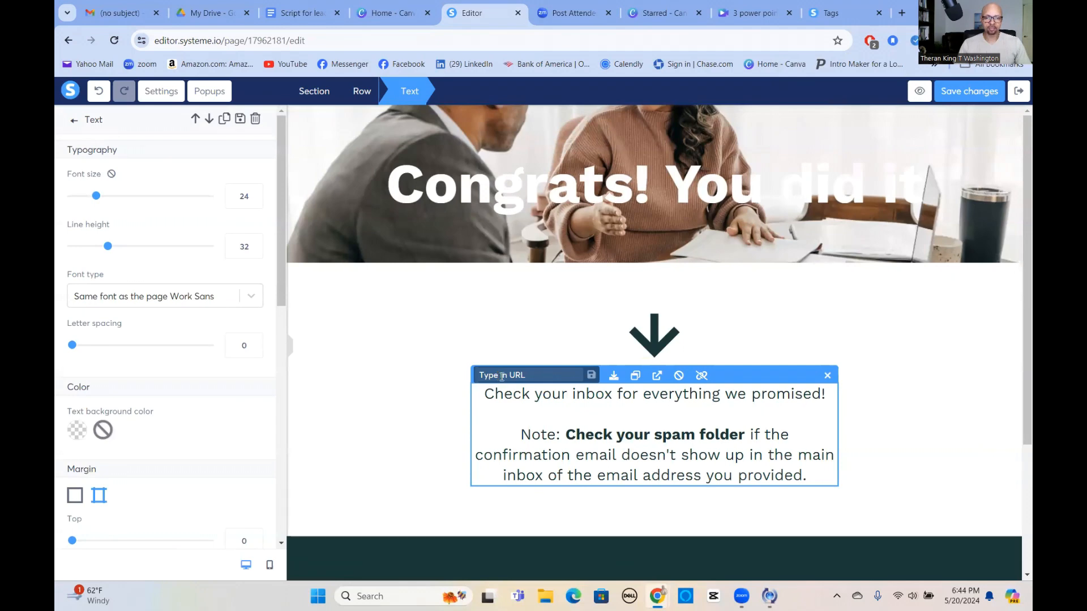
click(614, 377)
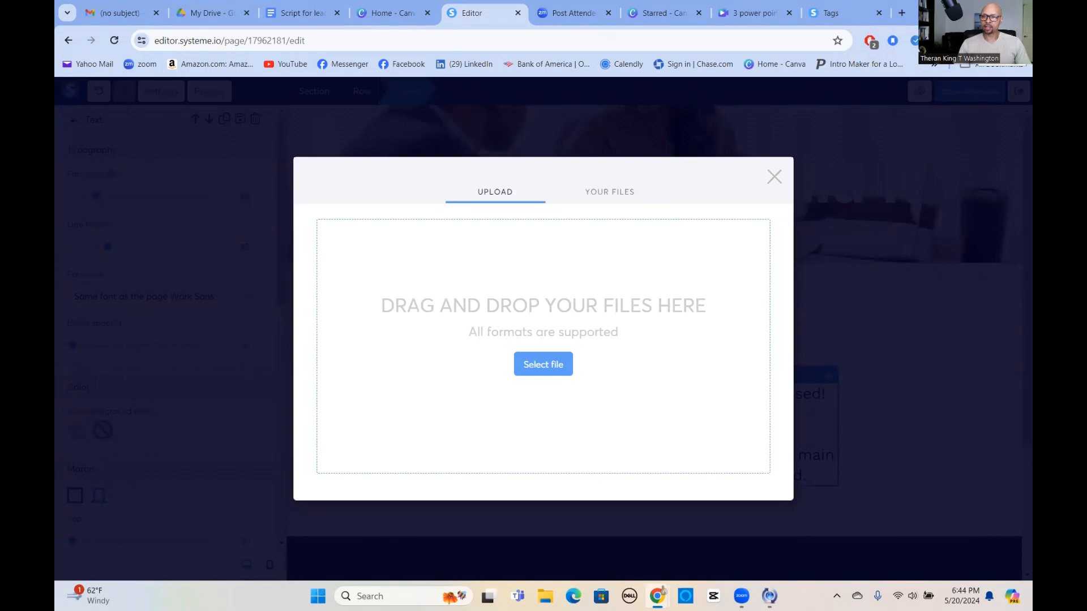
click(973, 41)
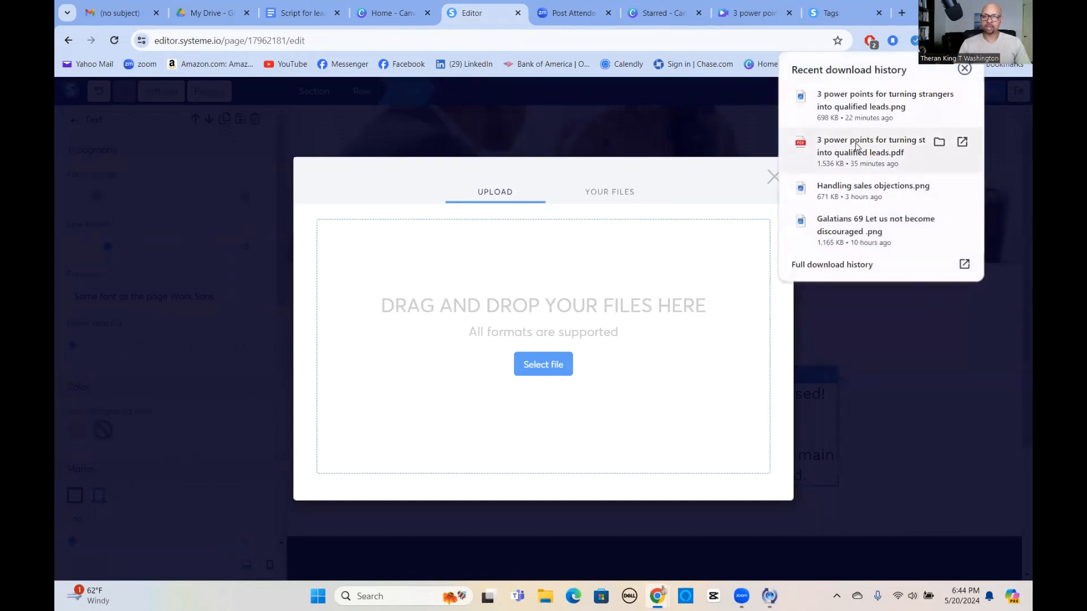
drag(861, 150, 538, 314)
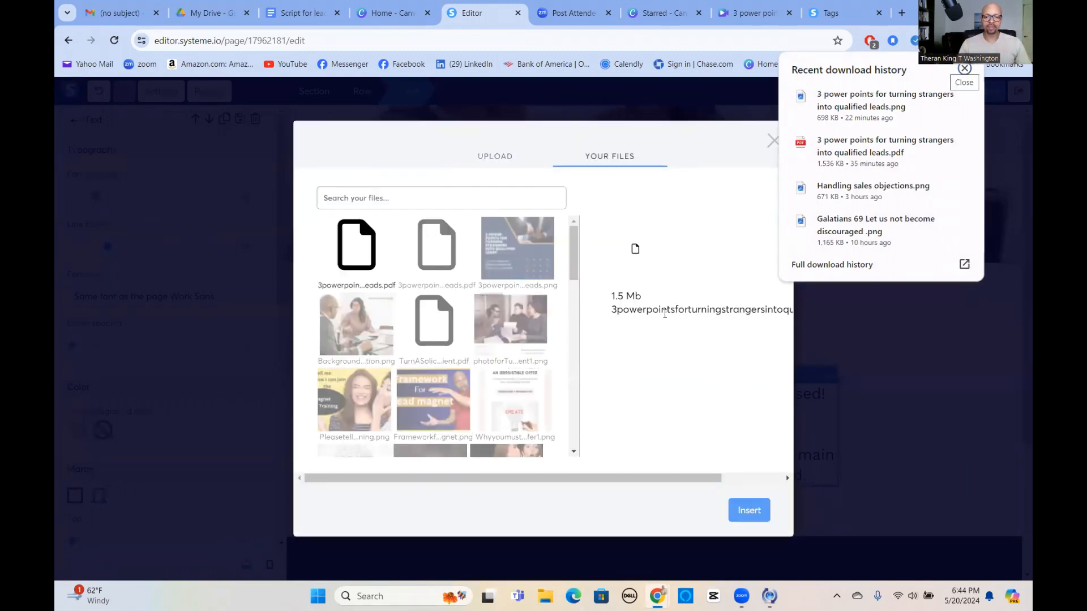
click(752, 509)
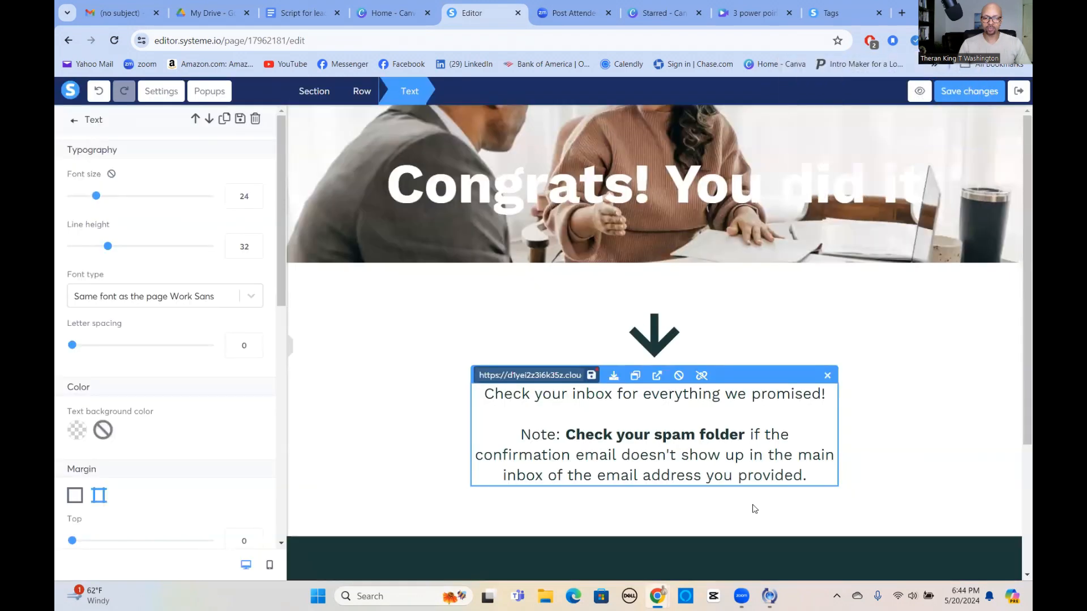
click(591, 376)
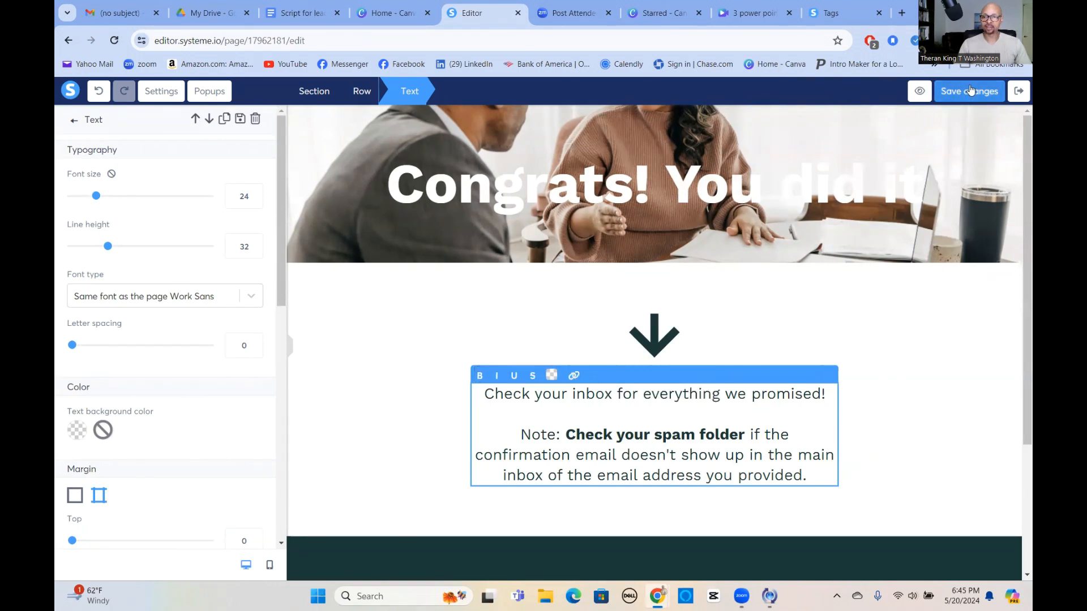
click(920, 93)
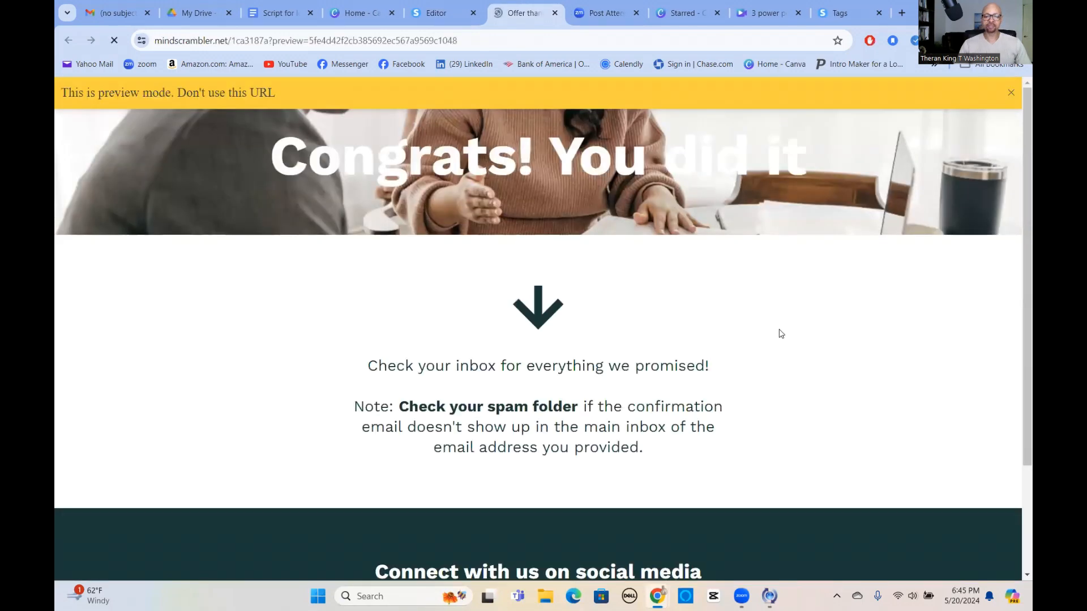
click(559, 370)
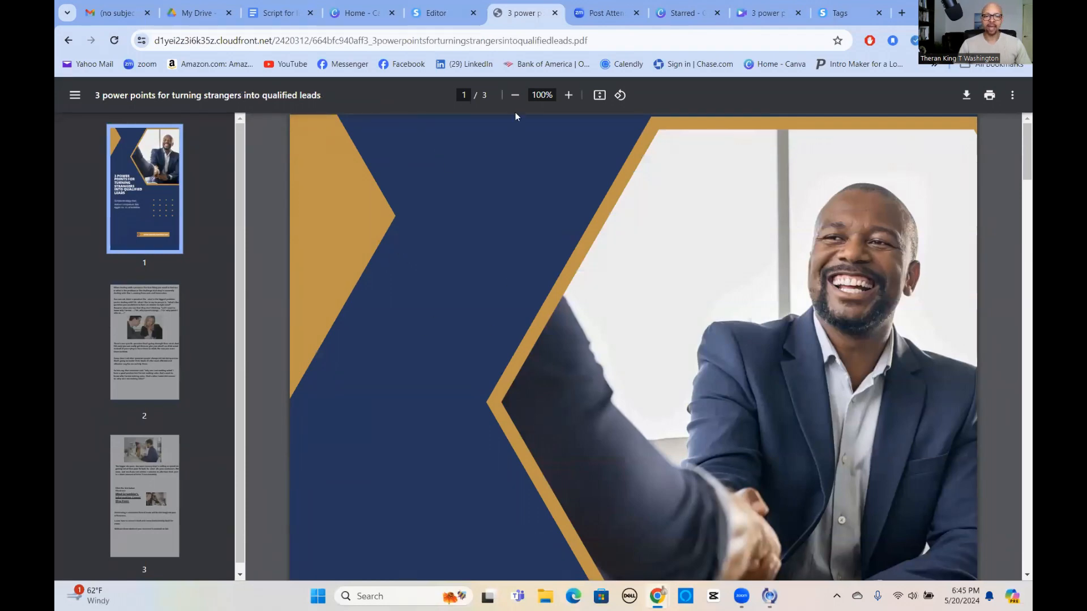
click(514, 94)
click(514, 94)
click(514, 94)
click(515, 94)
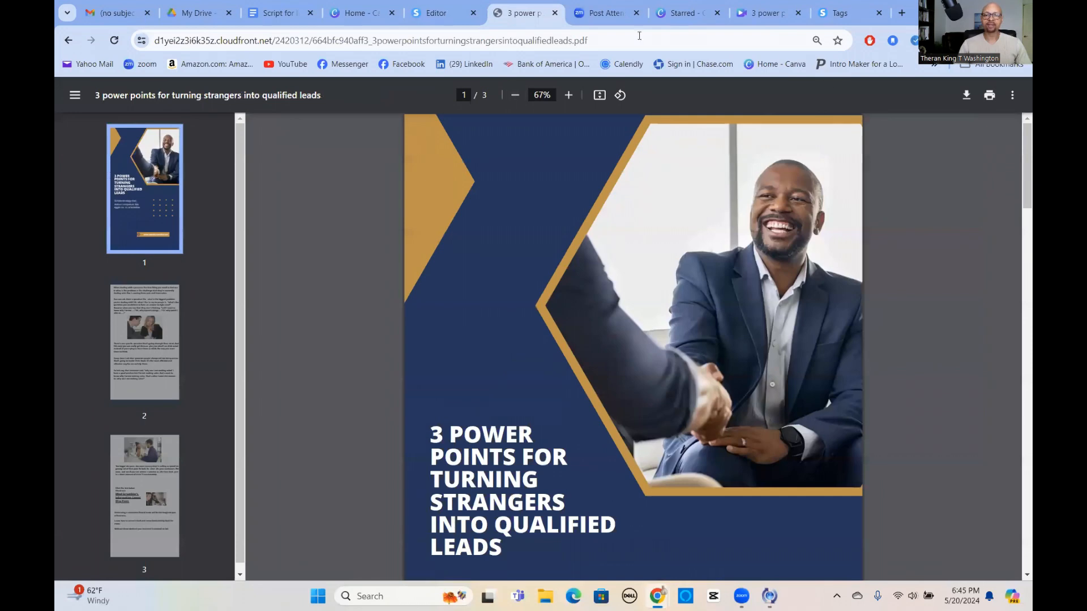
click(68, 41)
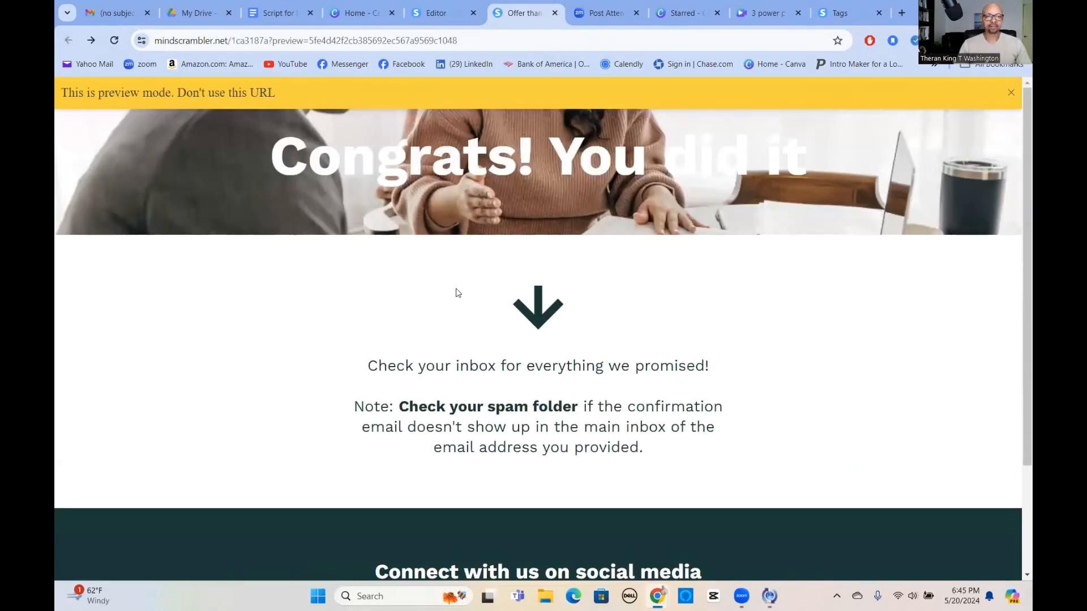
scroll(583, 412, down, 3)
scroll(582, 409, up, 3)
scroll(579, 403, down, 3)
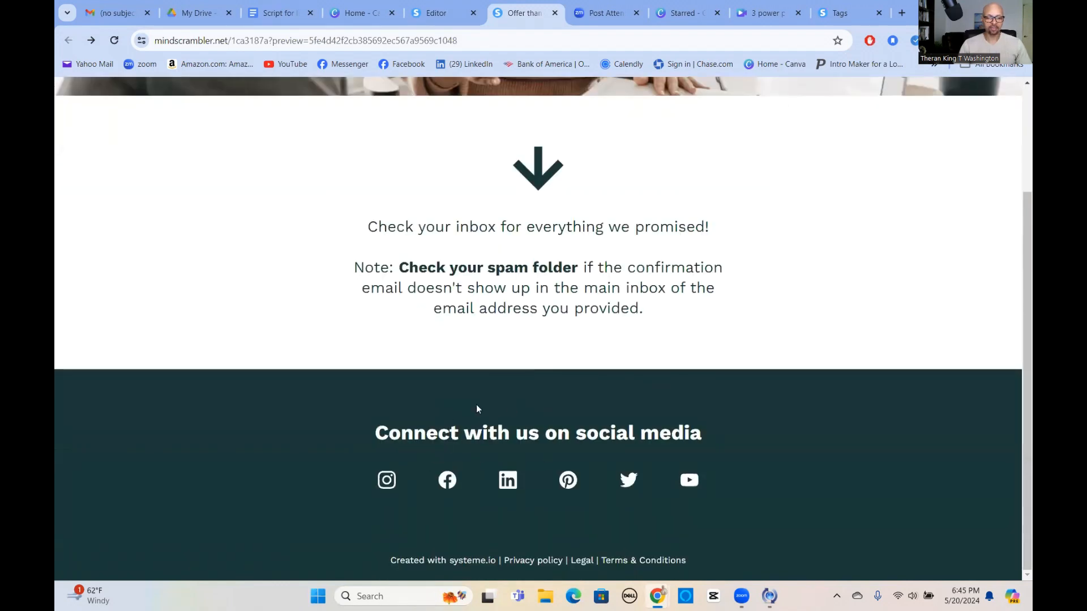
scroll(688, 419, up, 3)
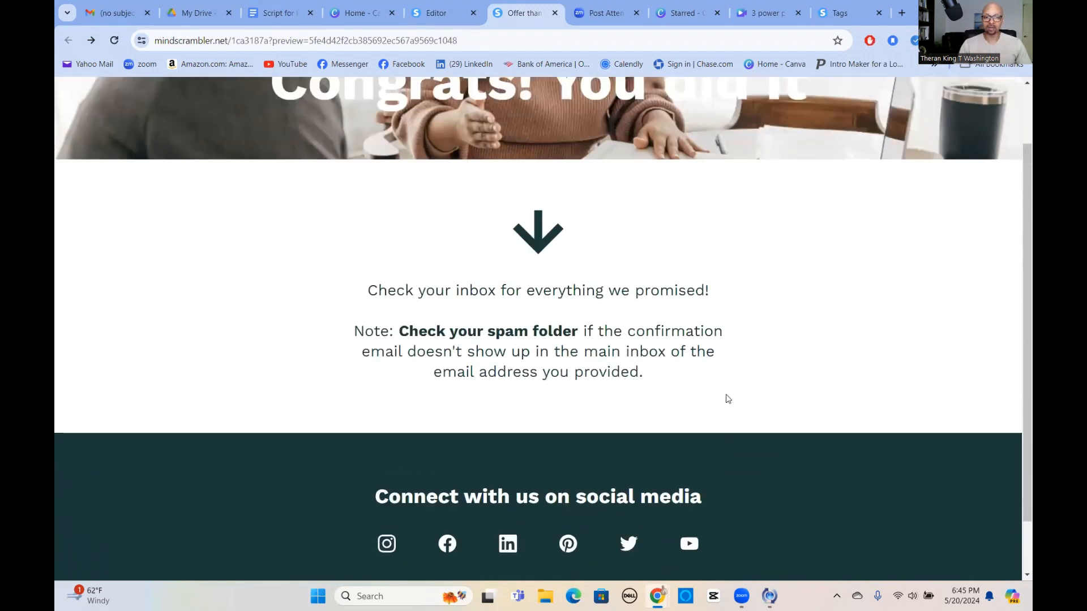
click(555, 13)
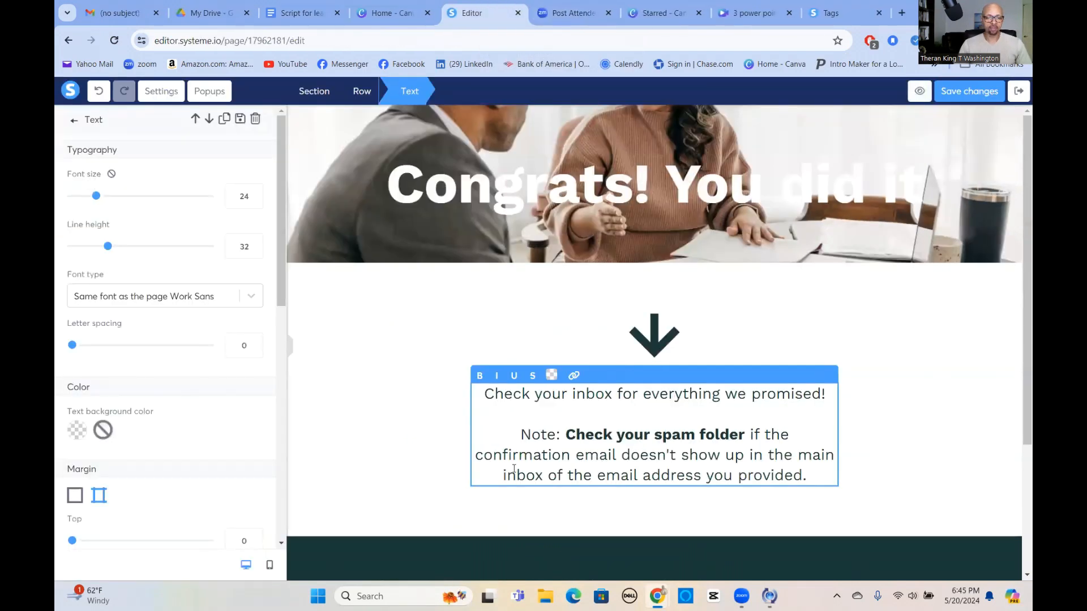
Delete the social-media and footer sections, save the thank-you page, and exit the editor.
click(900, 418)
scroll(900, 419, down, 3)
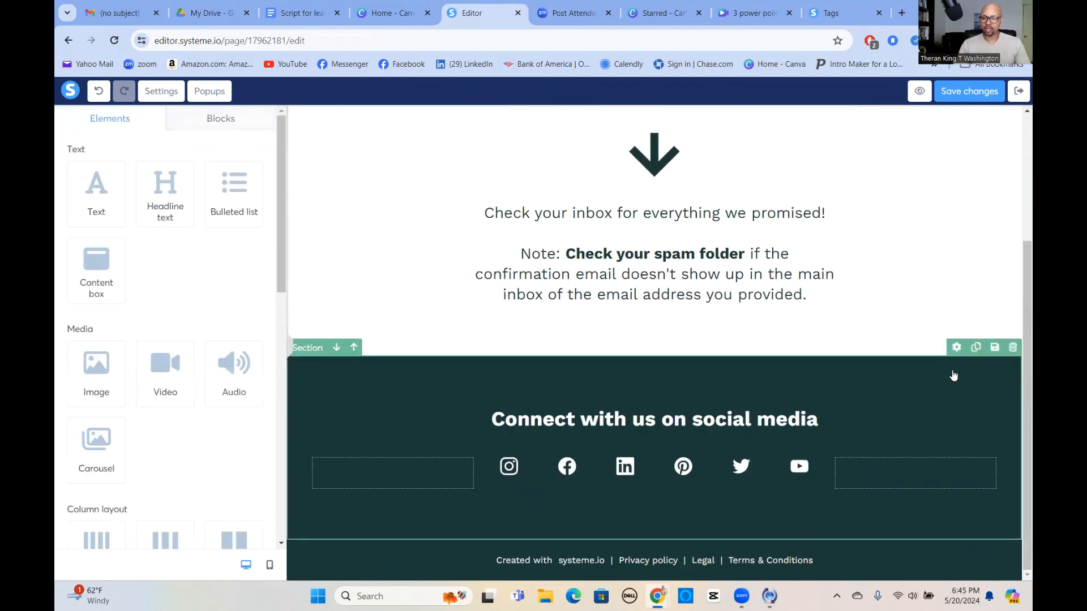
click(1012, 348)
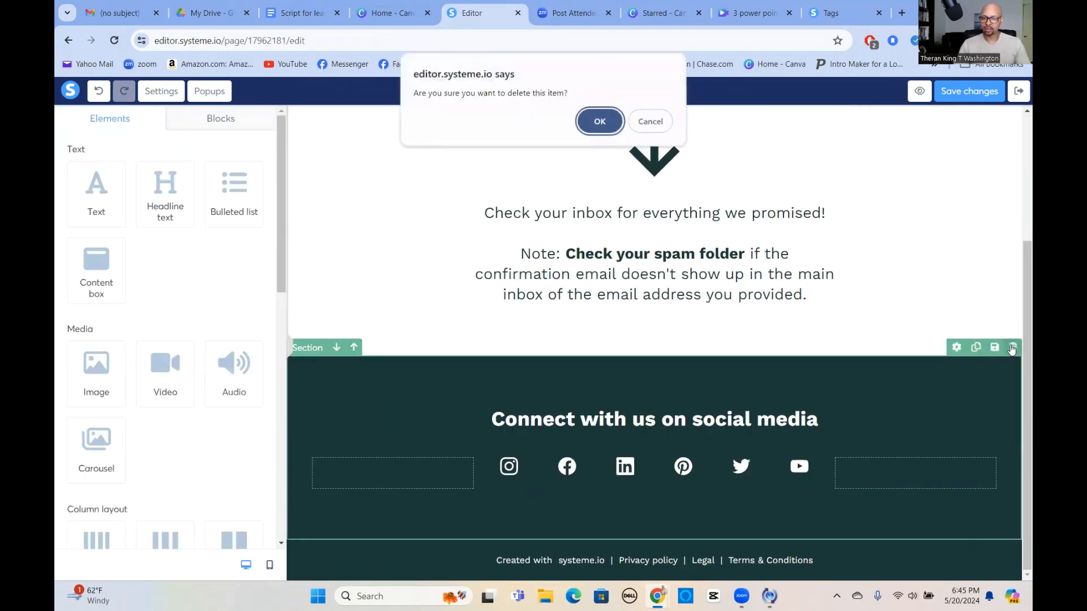
click(602, 121)
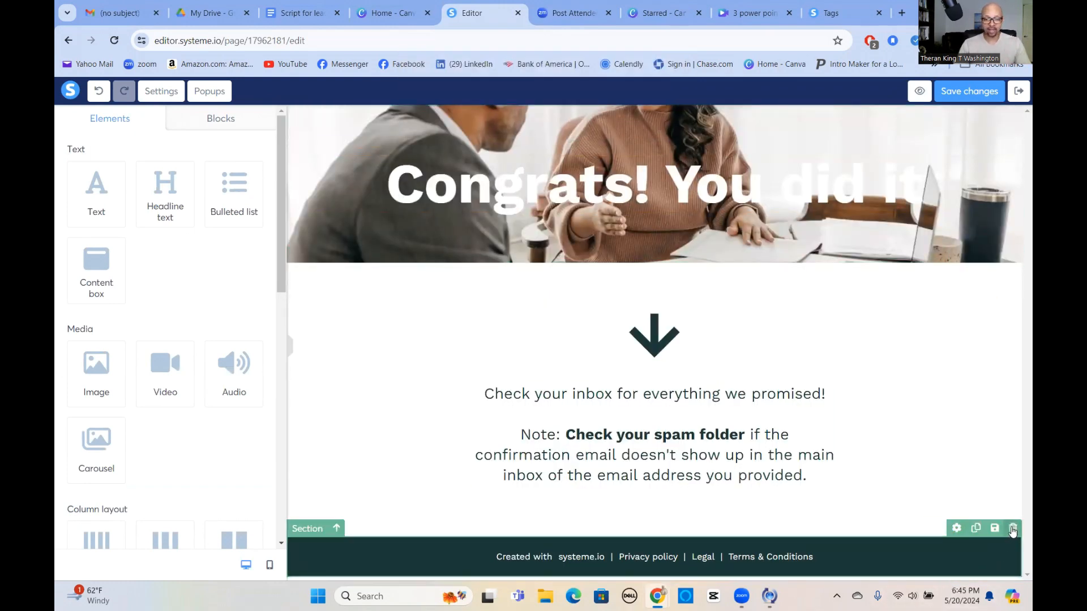
click(1013, 529)
click(599, 122)
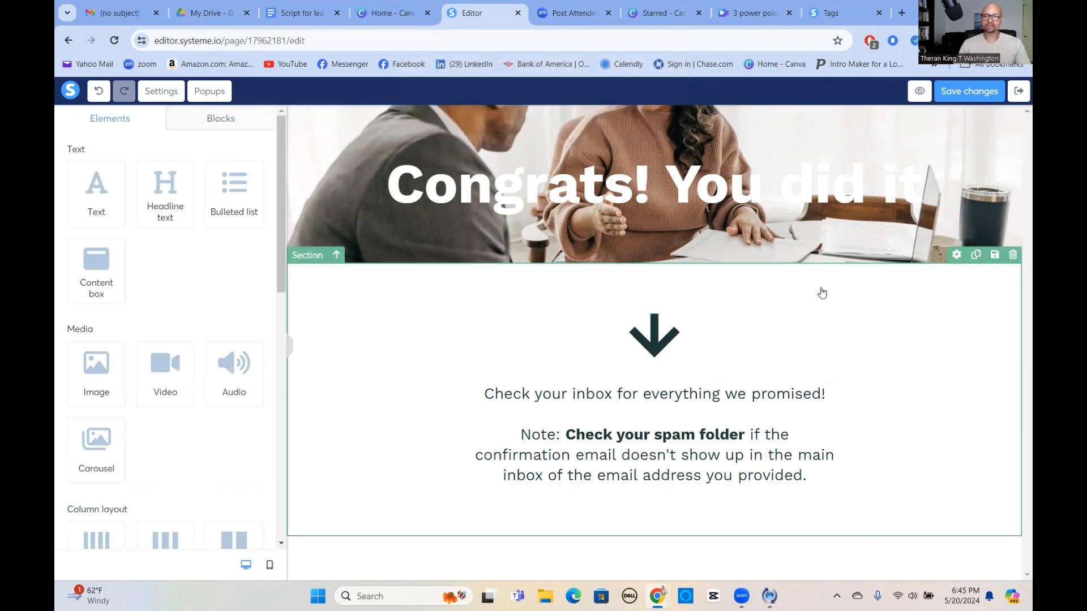
click(968, 94)
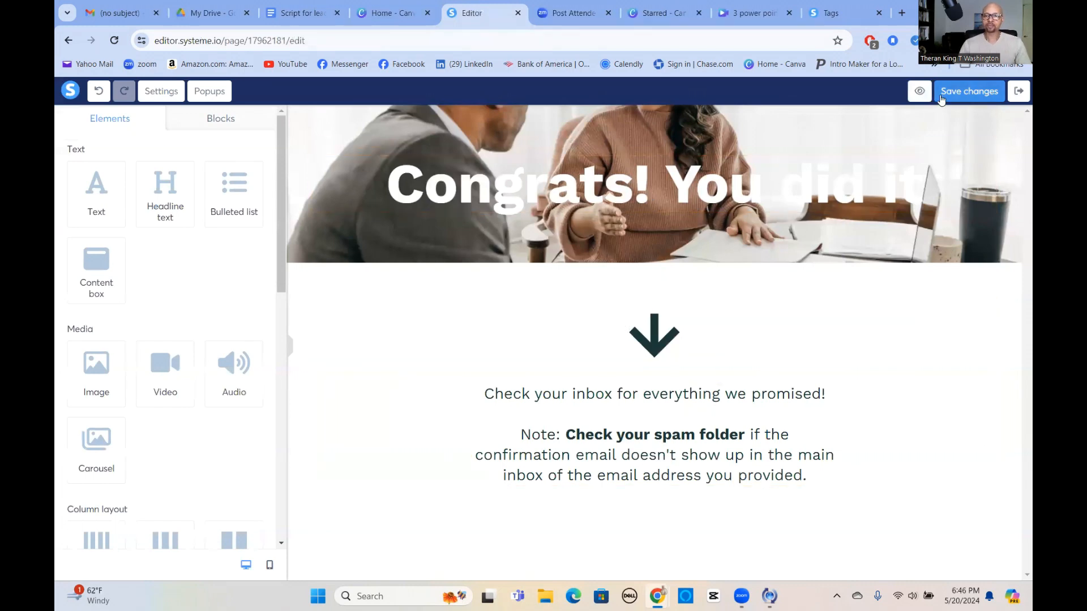
click(1018, 92)
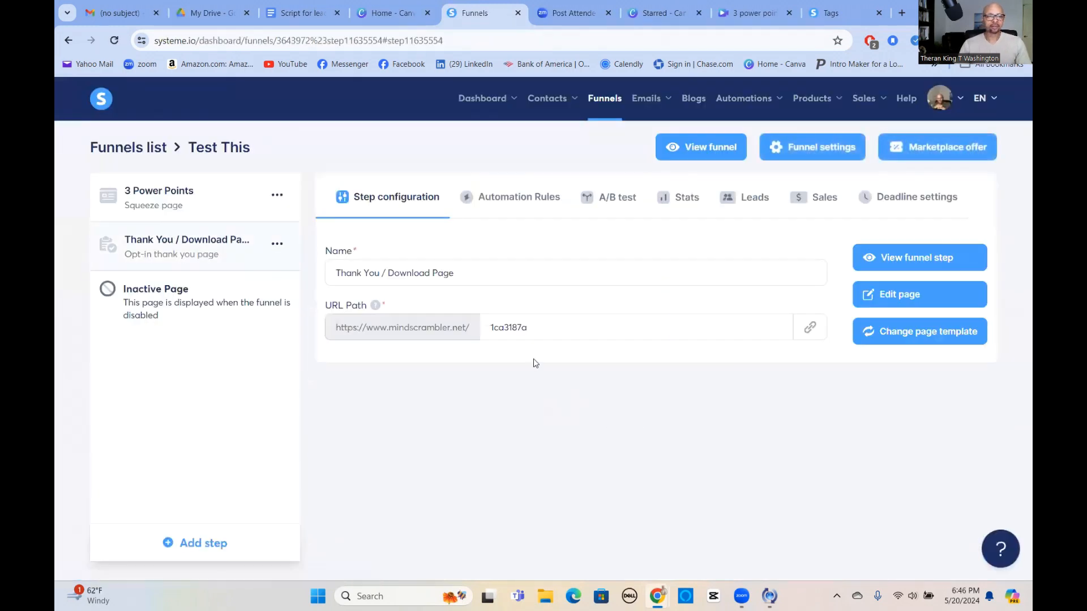
Copy the 3 Power Points step's URL and open Facebook Messenger in a new tab.
click(182, 198)
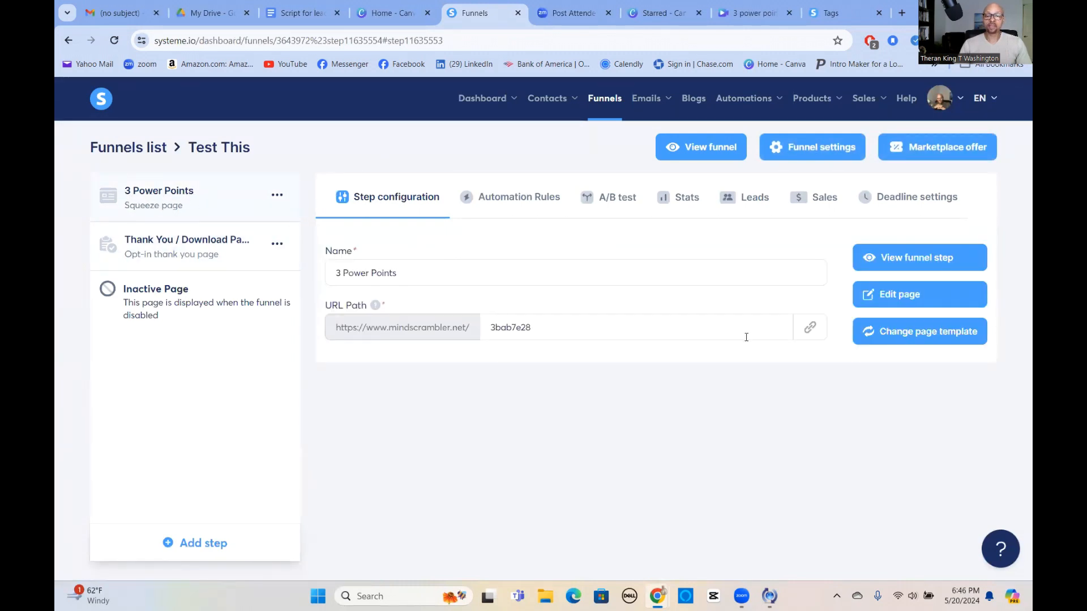
click(811, 328)
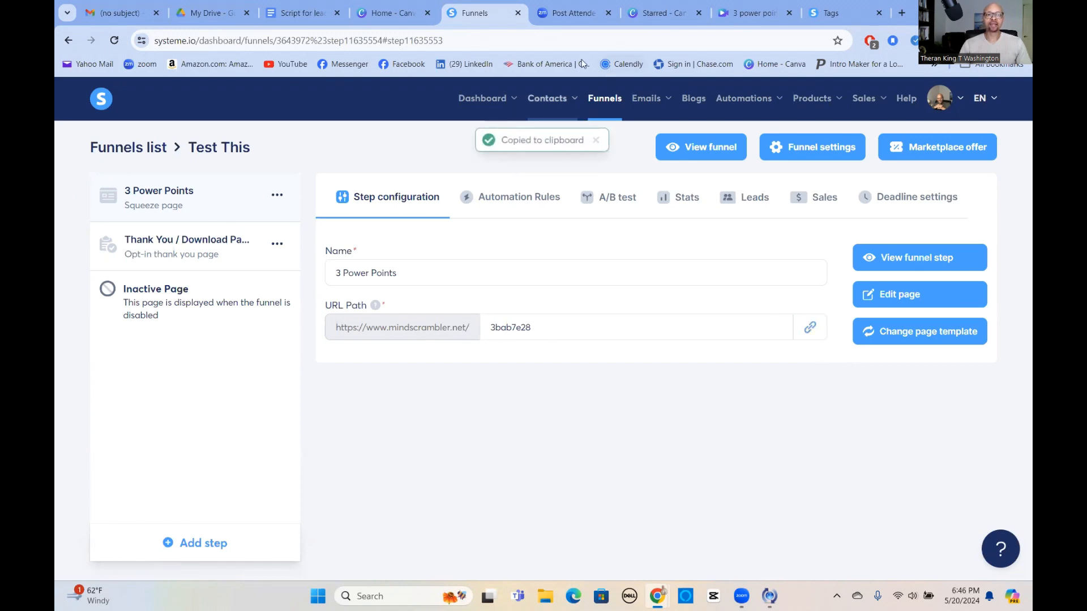
click(902, 12)
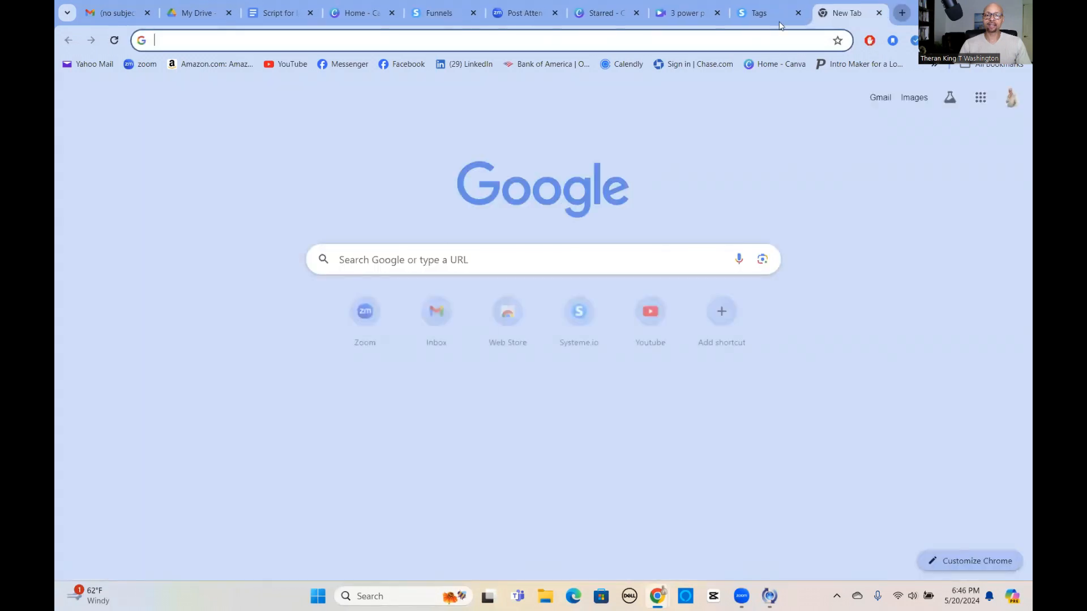
click(355, 64)
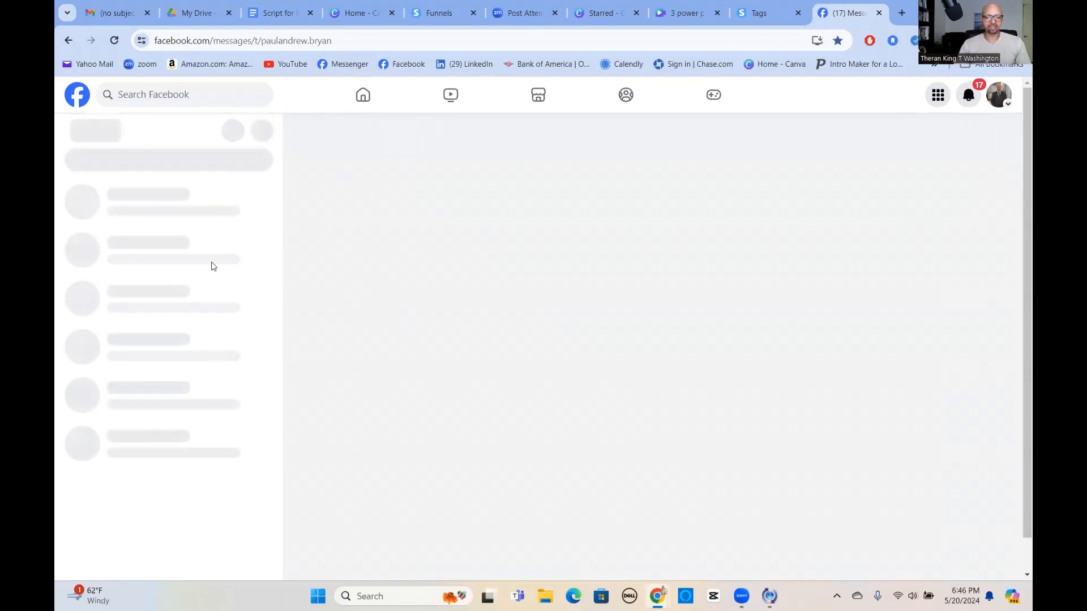
Paste the 3 Power Points squeeze-page link into a Messenger chat and send it.
mouse_move(768, 596)
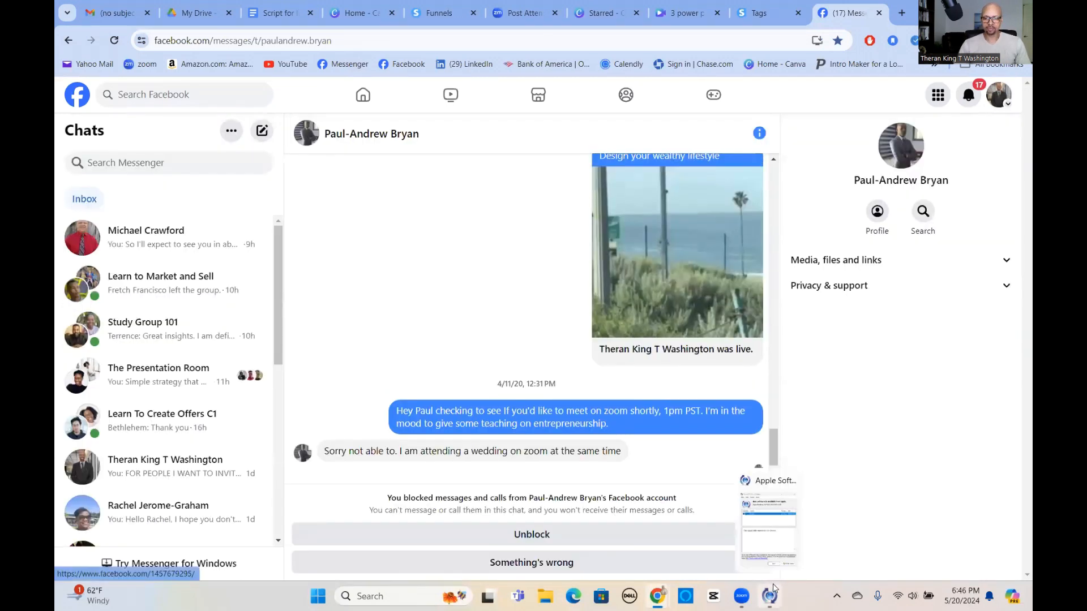
click(791, 481)
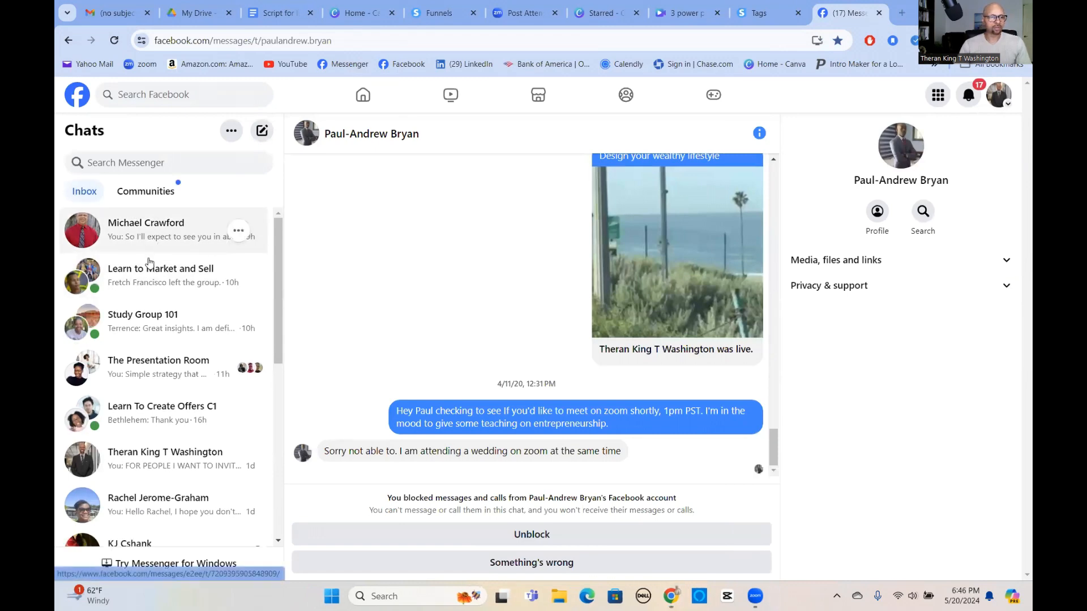
click(157, 468)
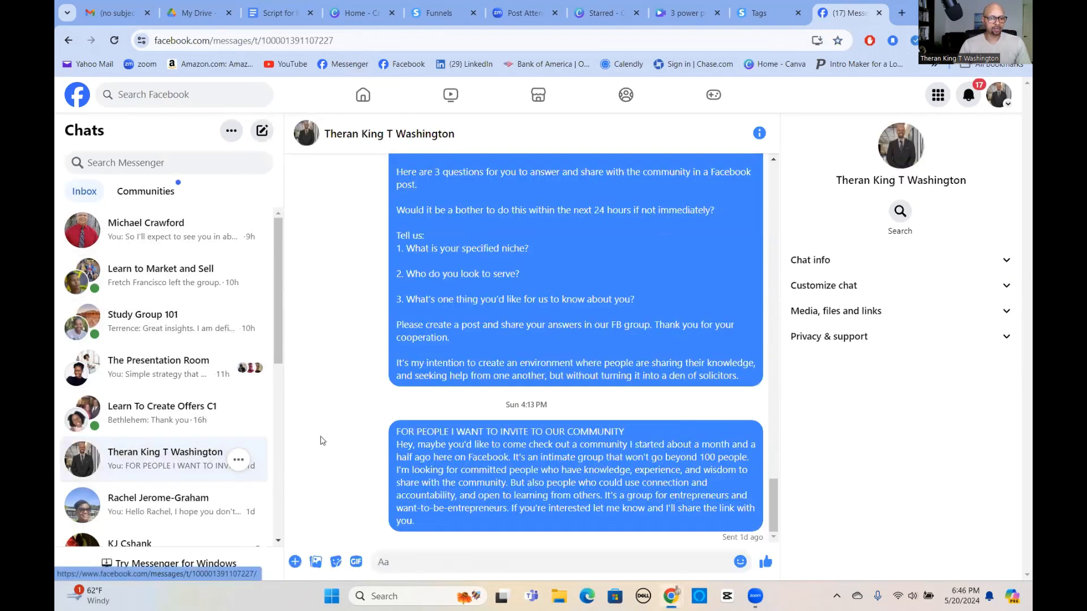
right_click(380, 566)
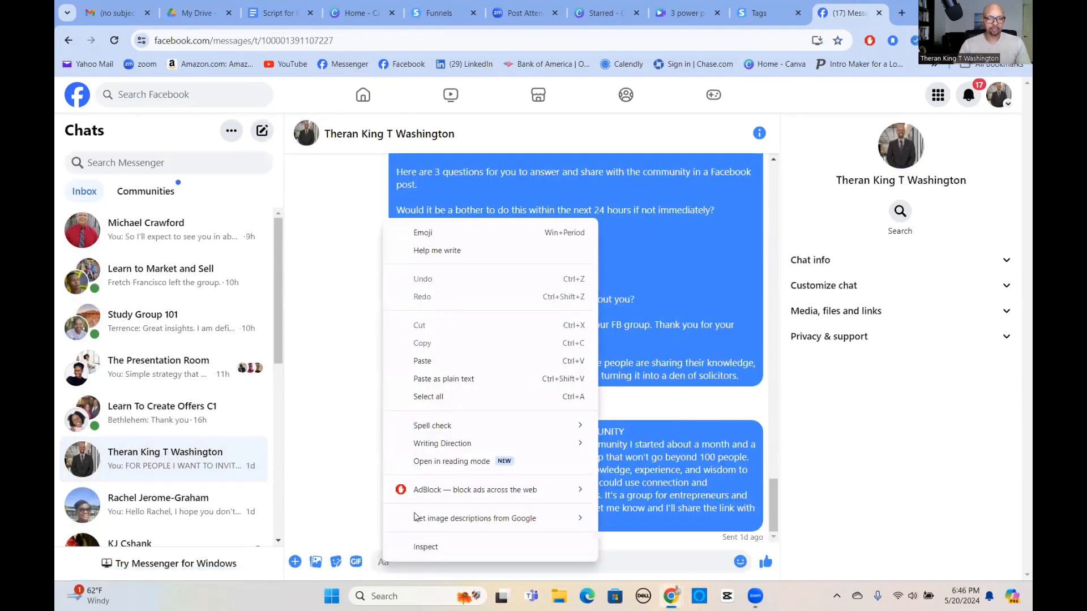
click(427, 360)
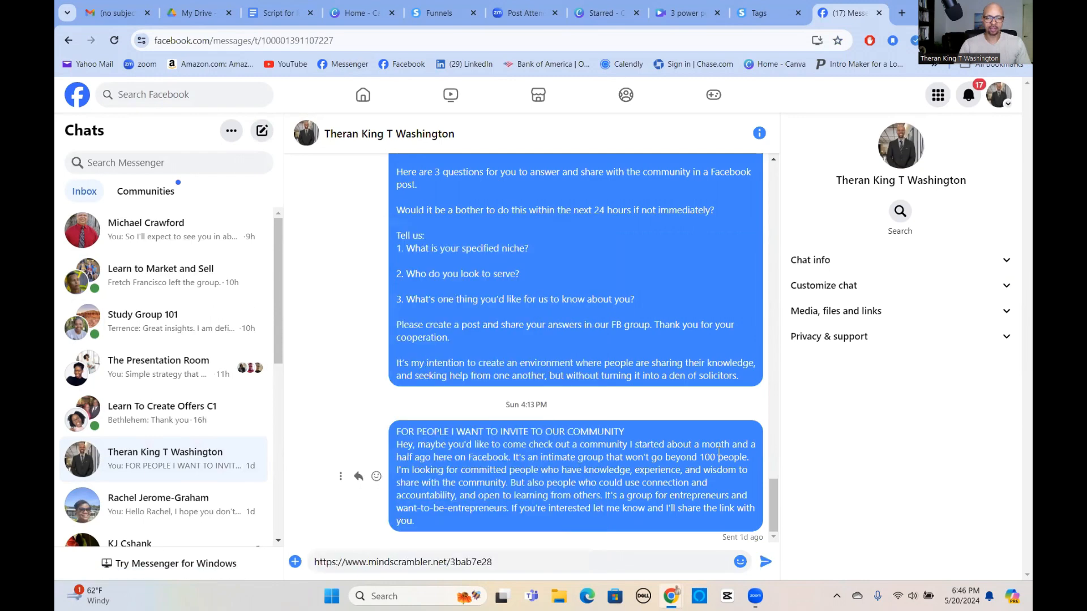
key(Return)
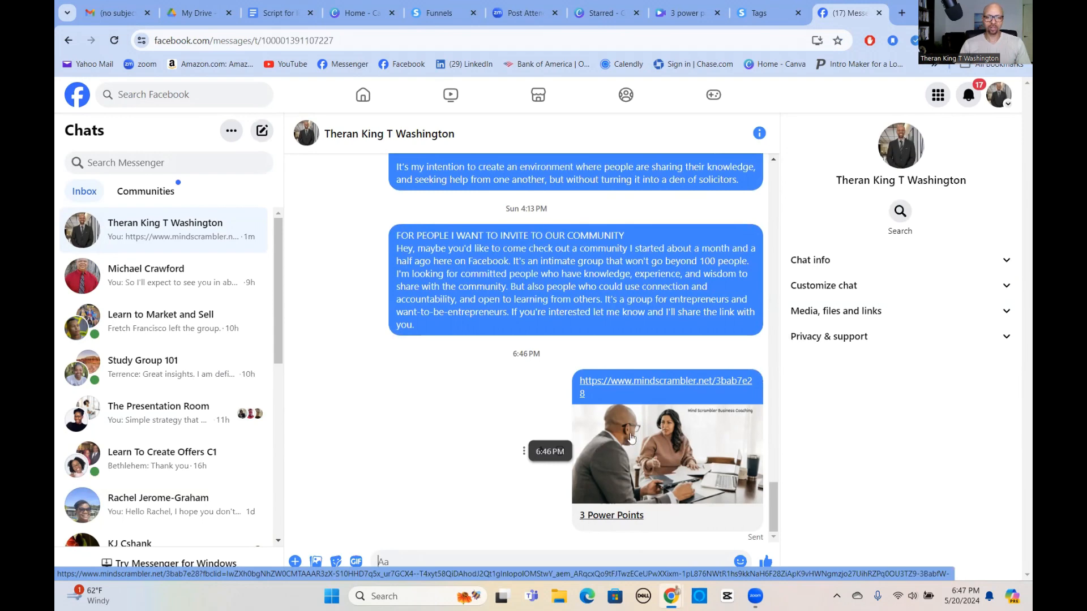
Open the shared squeeze-page link and test submitting the empty opt-in form.
click(661, 452)
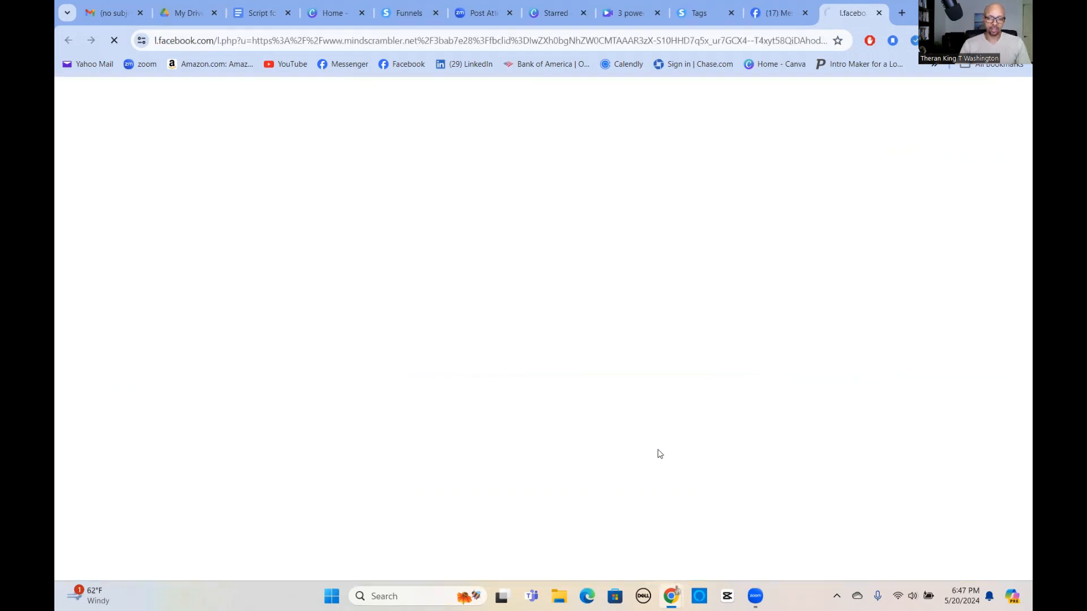
scroll(486, 326, down, 2)
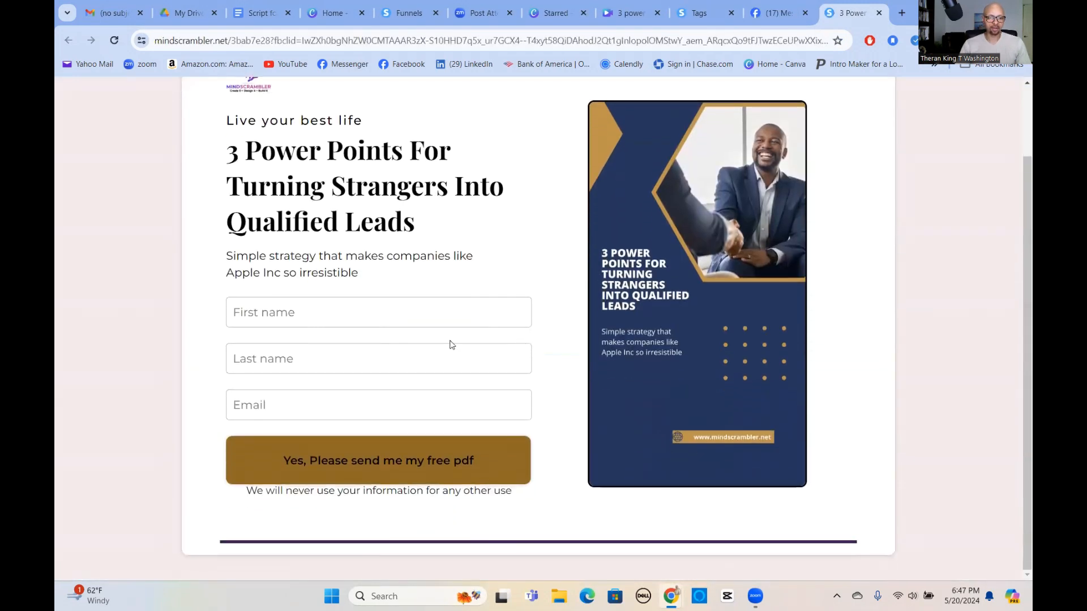
click(328, 460)
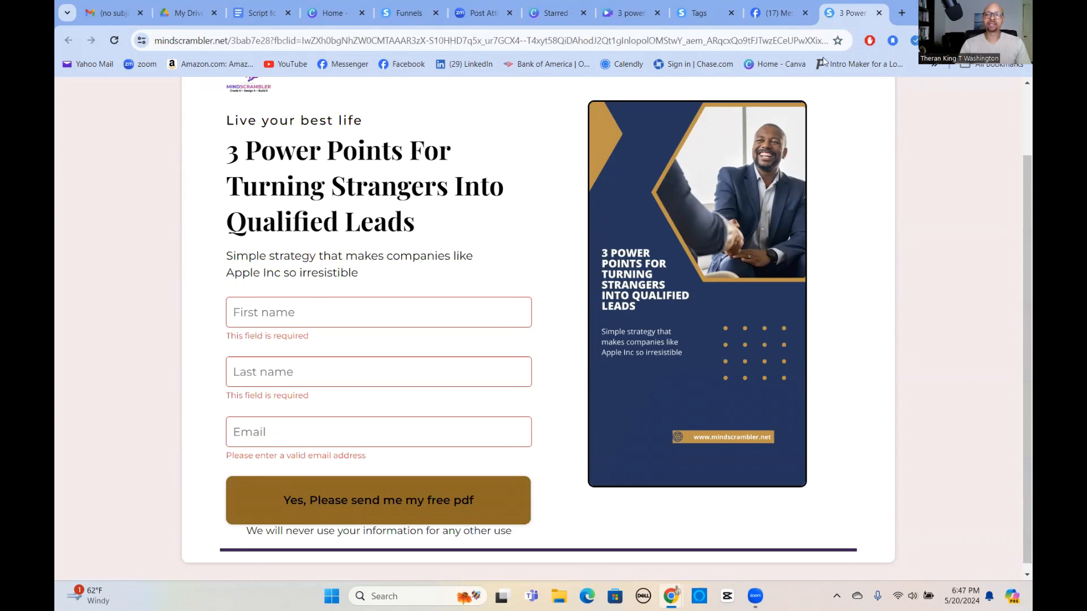
Preview the Thank You / Download Page and check its inbox link opens the 3 power points PDF.
click(402, 16)
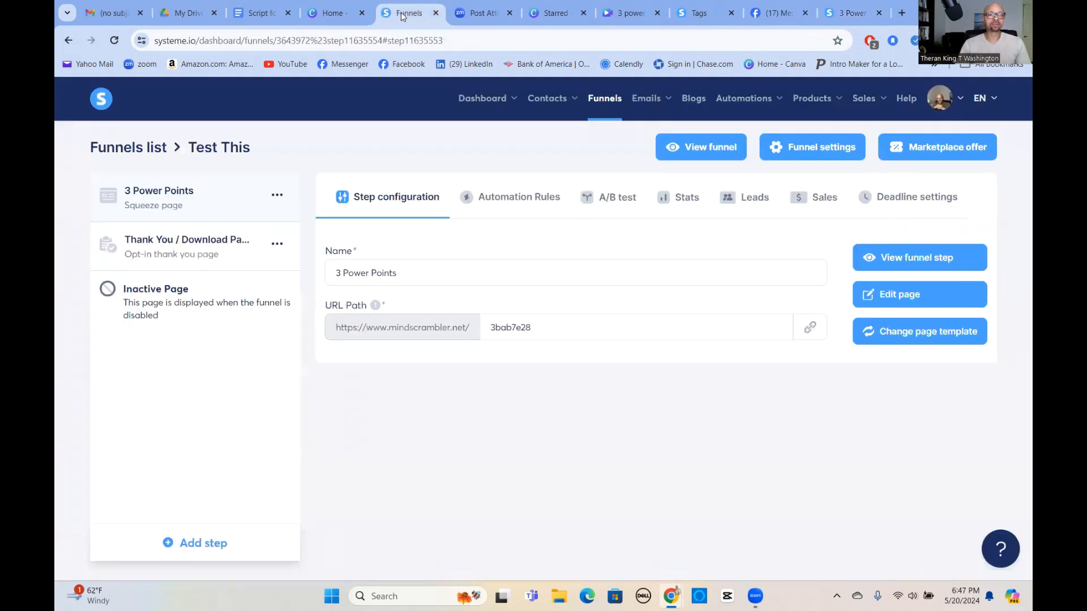
click(214, 253)
click(883, 258)
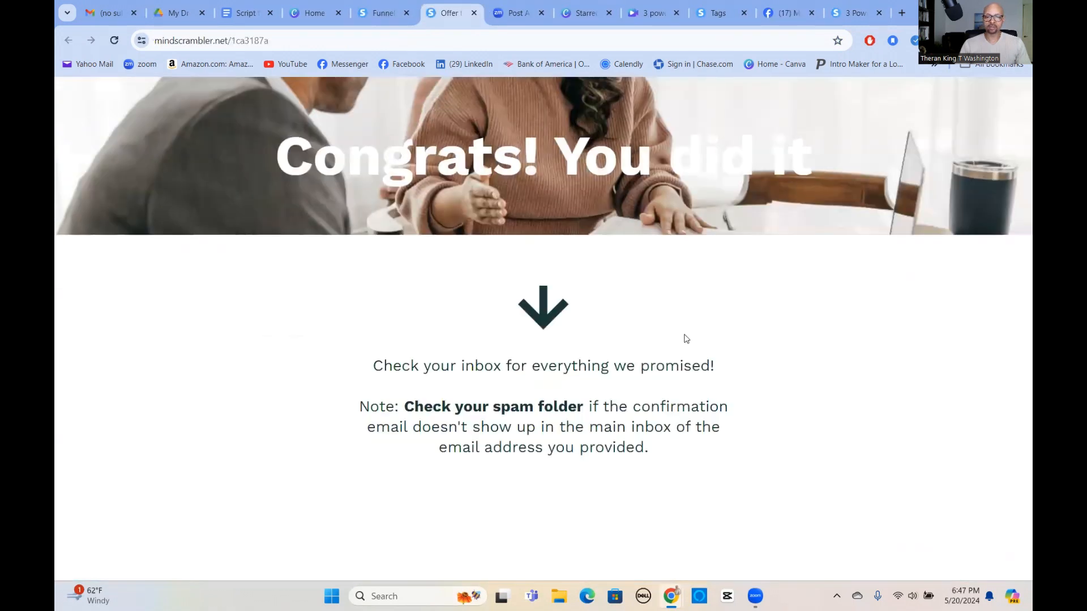
click(565, 369)
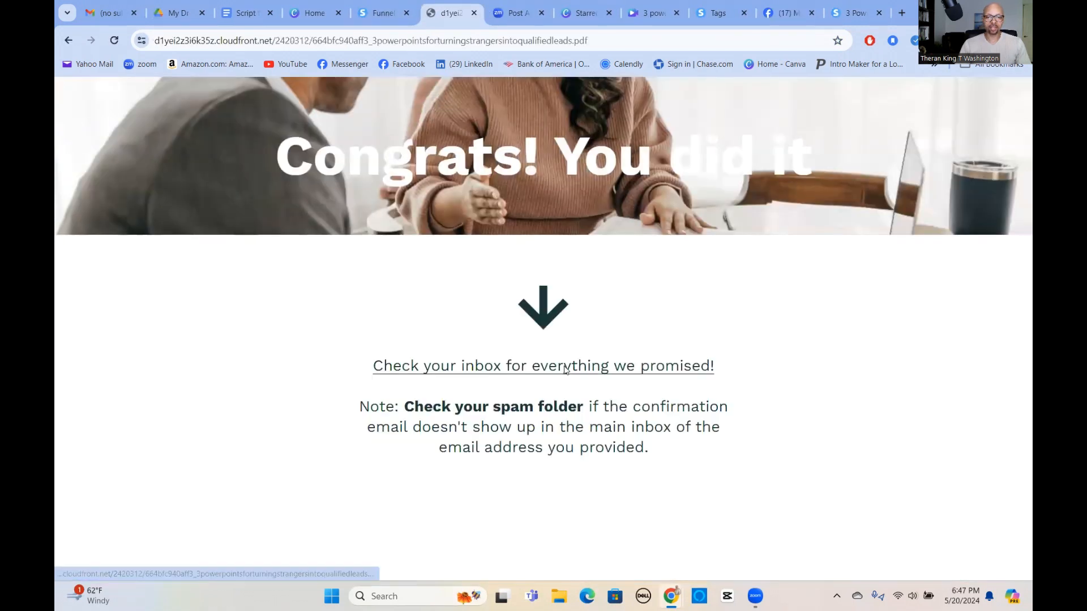
scroll(418, 302, down, 5)
scroll(406, 279, down, 2)
scroll(405, 291, up, 5)
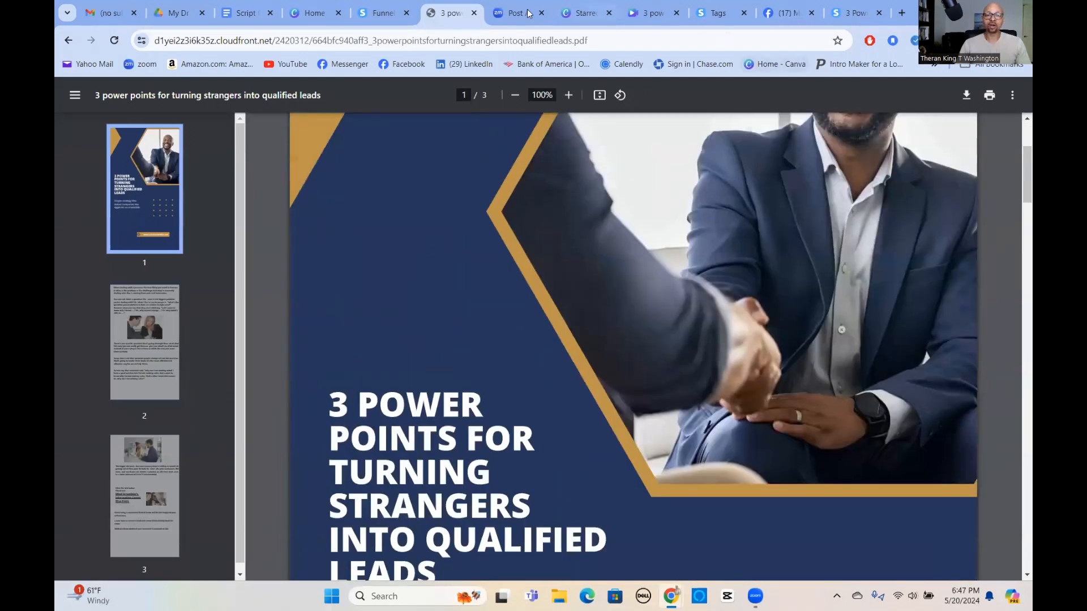
click(474, 13)
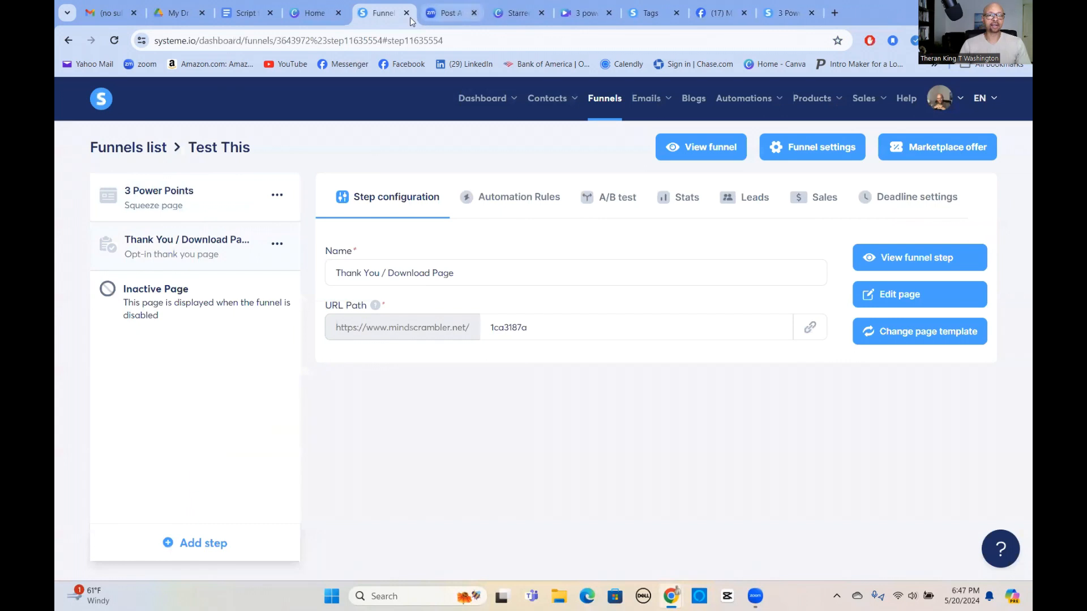
Open the email of the 3 Power Points step's form-subscribed automation rule.
click(511, 198)
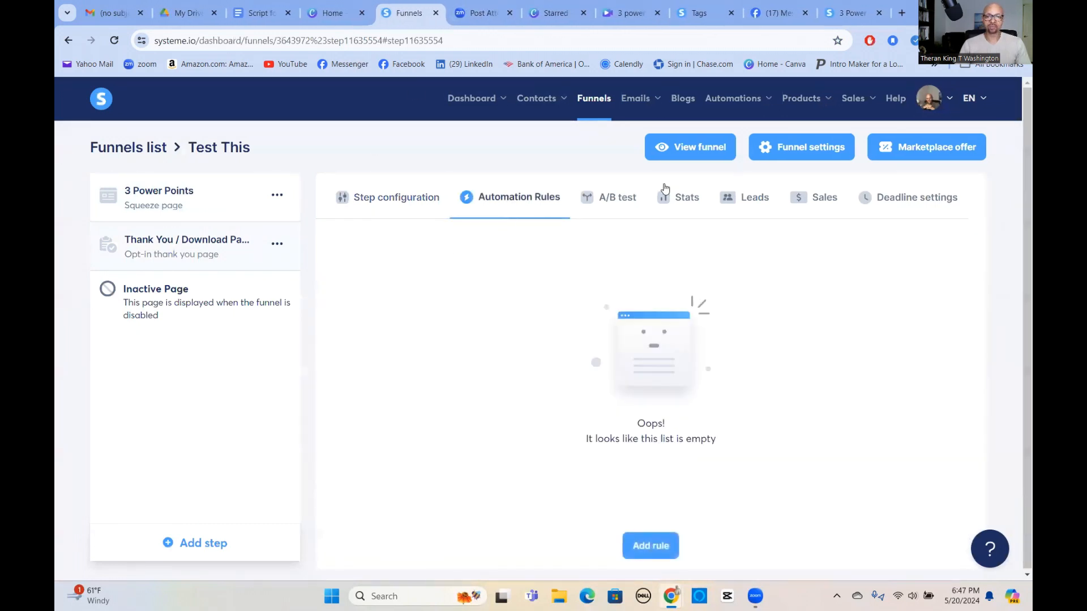
click(209, 204)
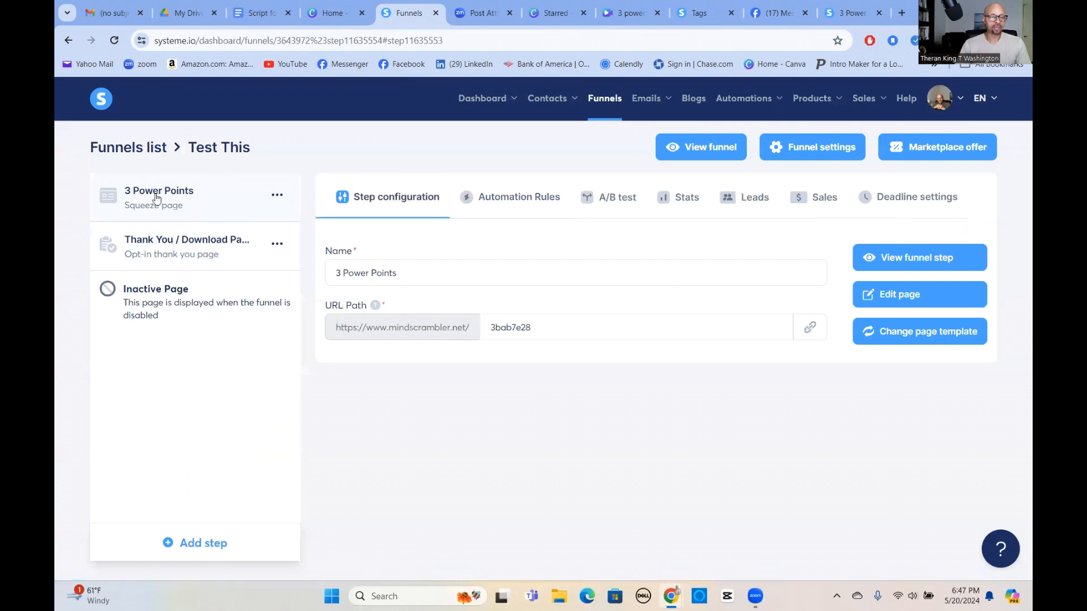
click(521, 198)
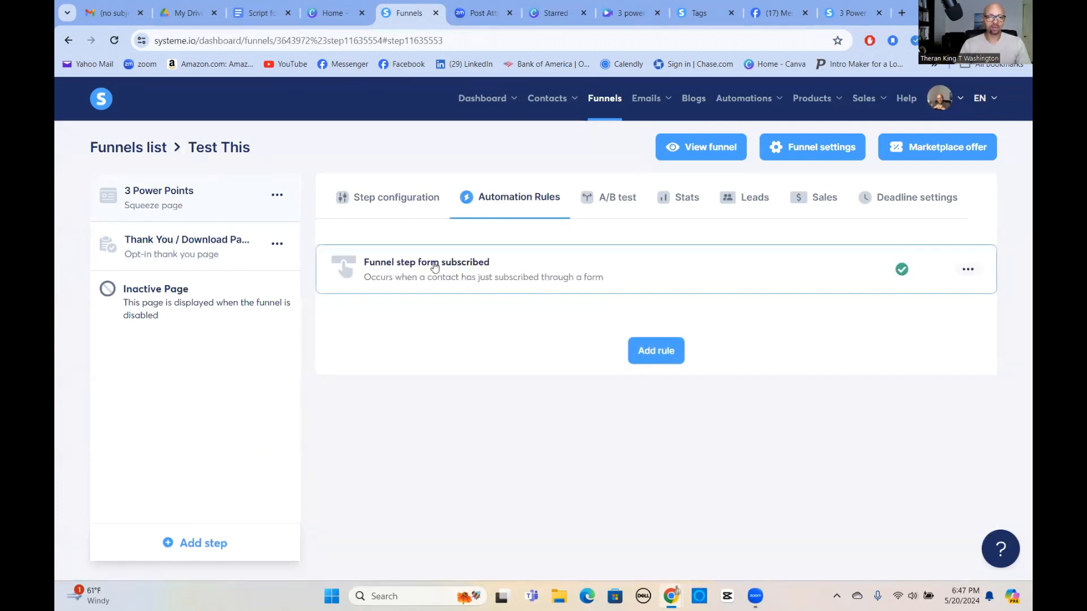
click(507, 275)
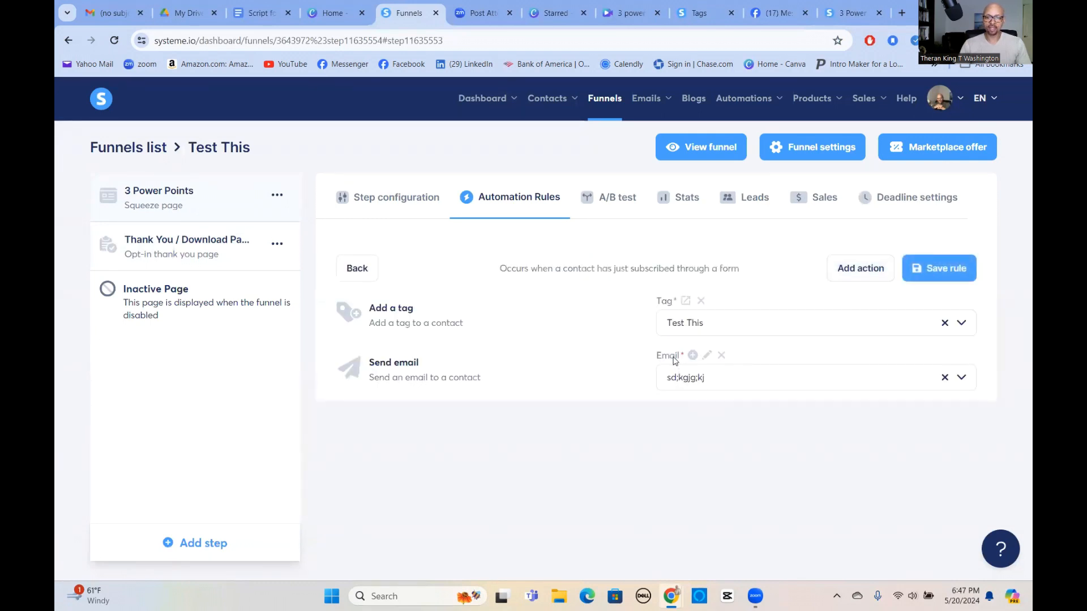
click(707, 357)
Add a Power Points line below the greeting in the email body, leaving it unlinked.
scroll(430, 368, down, 3)
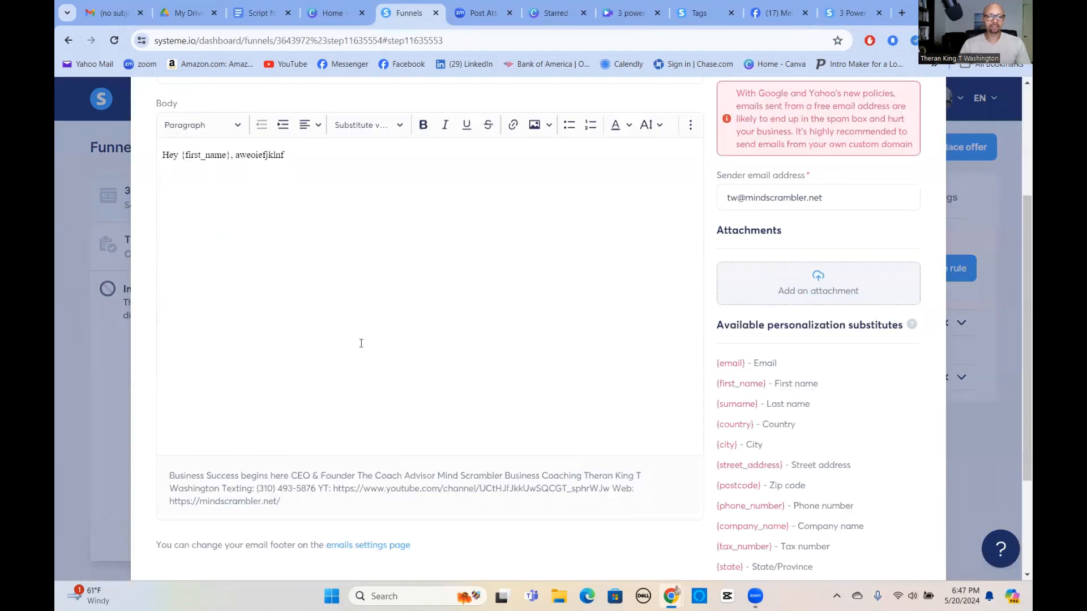
click(264, 239)
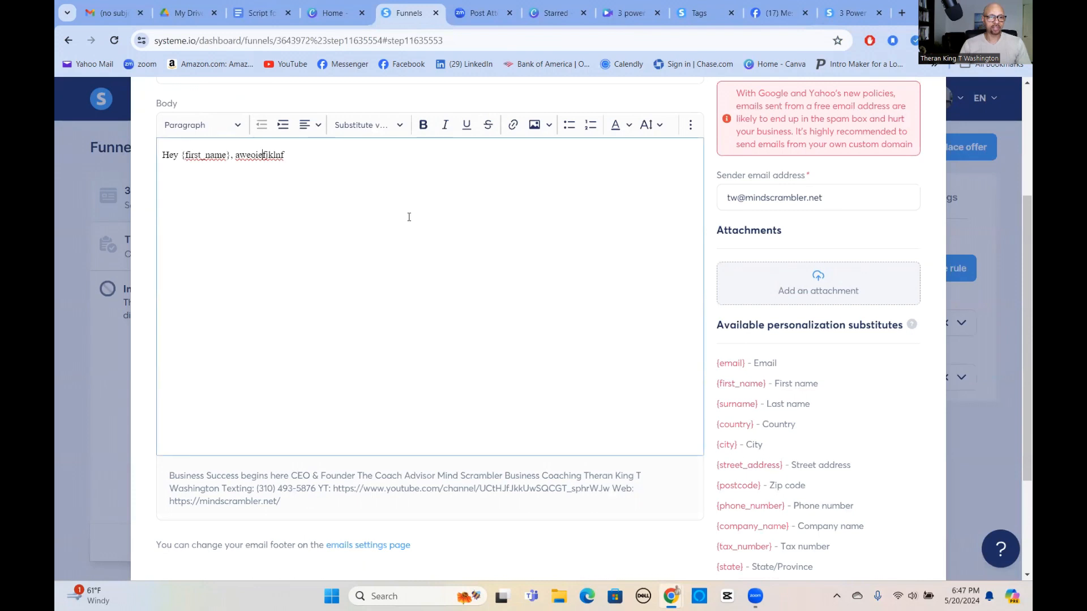
key(Return)
key(Return)
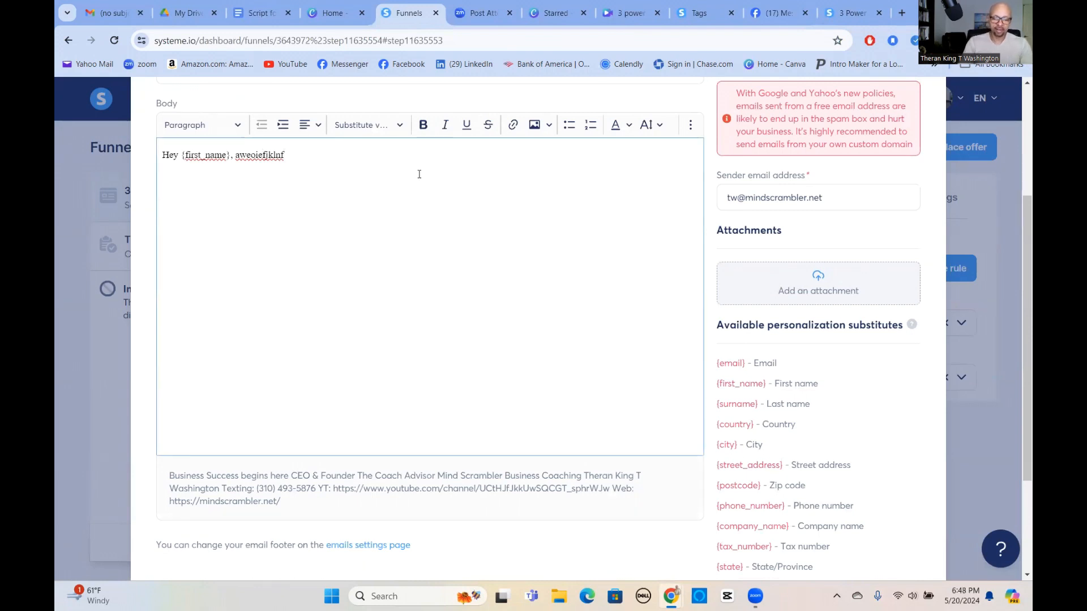
text(sdl;kfjdslfjdsklf)
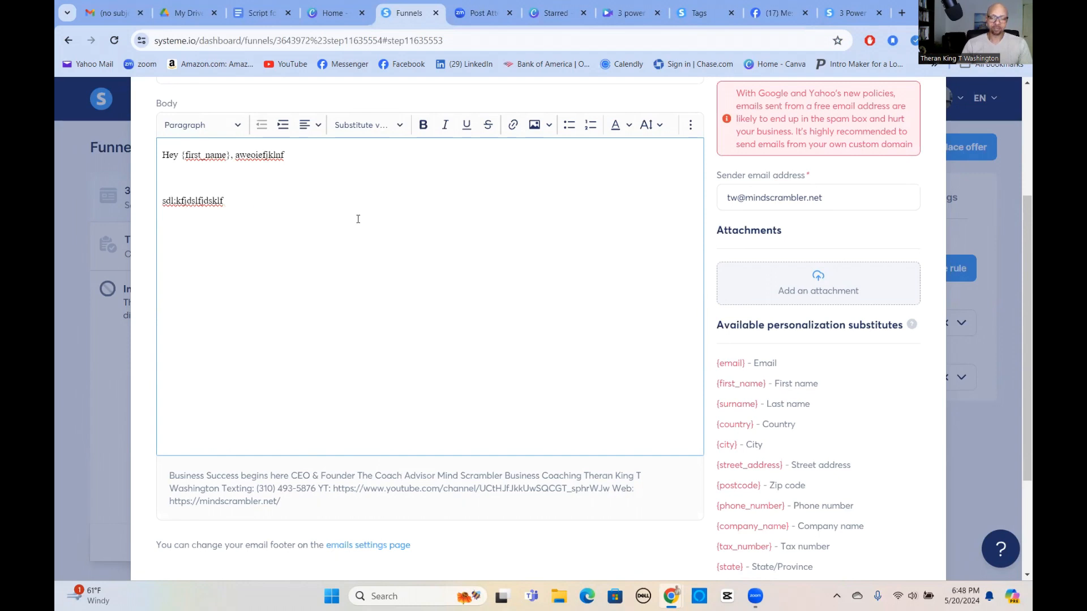
key(BackSpace)
key(BackSpace)
key(BackSpace)
key(BackSpace)
key(BackSpace)
key(BackSpace)
key(BackSpace)
key(BackSpace)
key(BackSpace)
key(BackSpace)
key(BackSpace)
key(BackSpace)
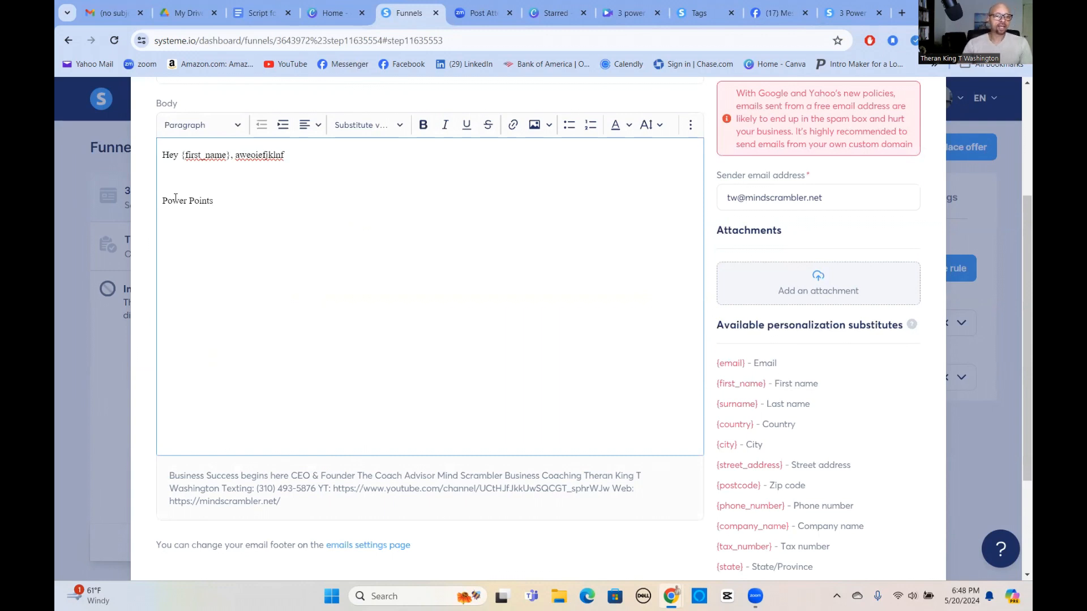
drag(163, 200, 218, 201)
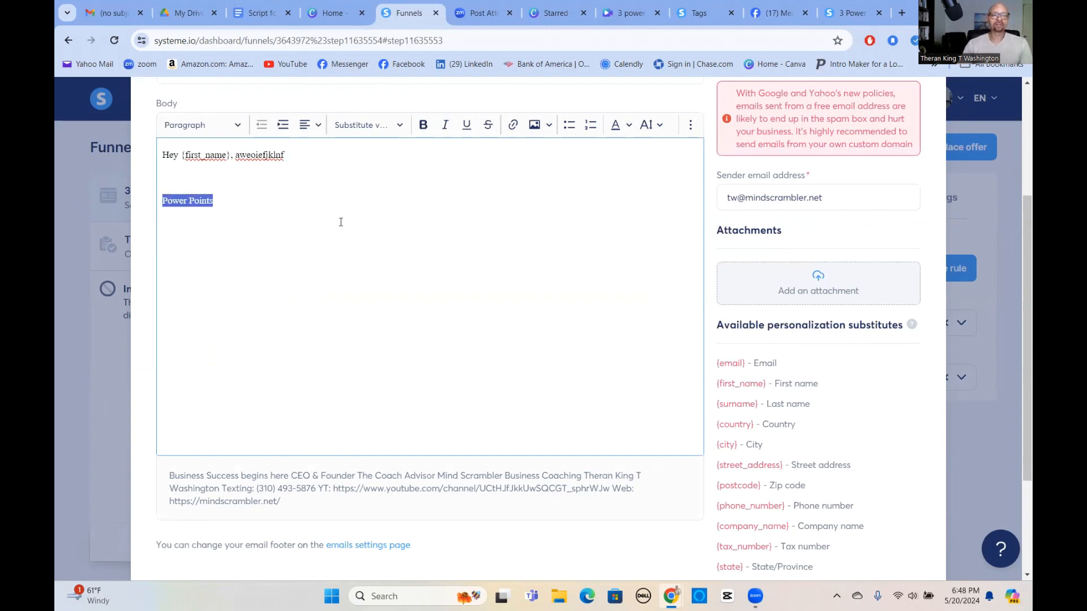
click(512, 126)
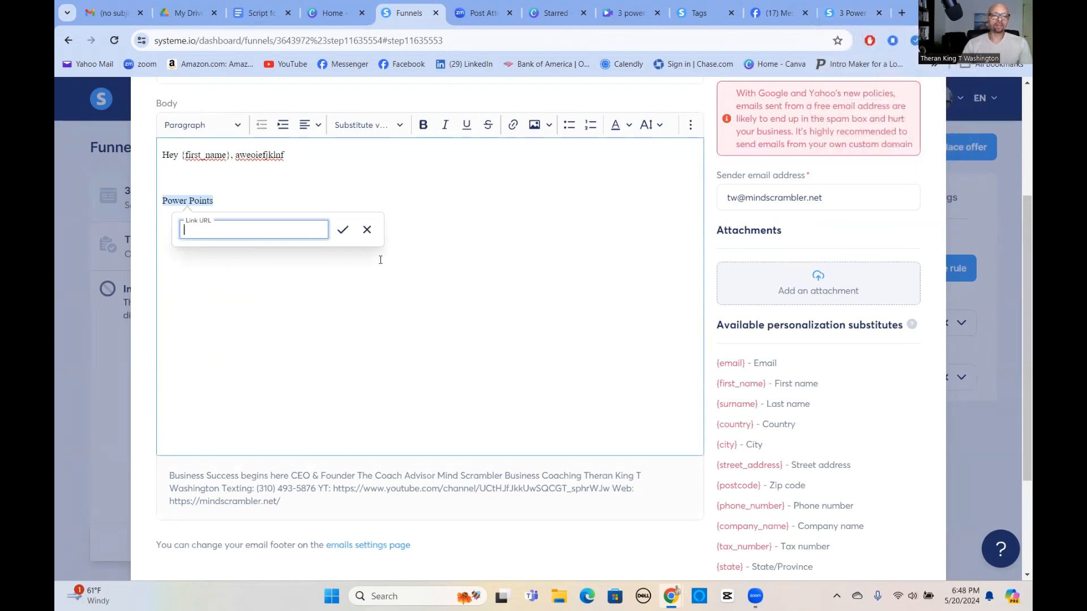
click(367, 228)
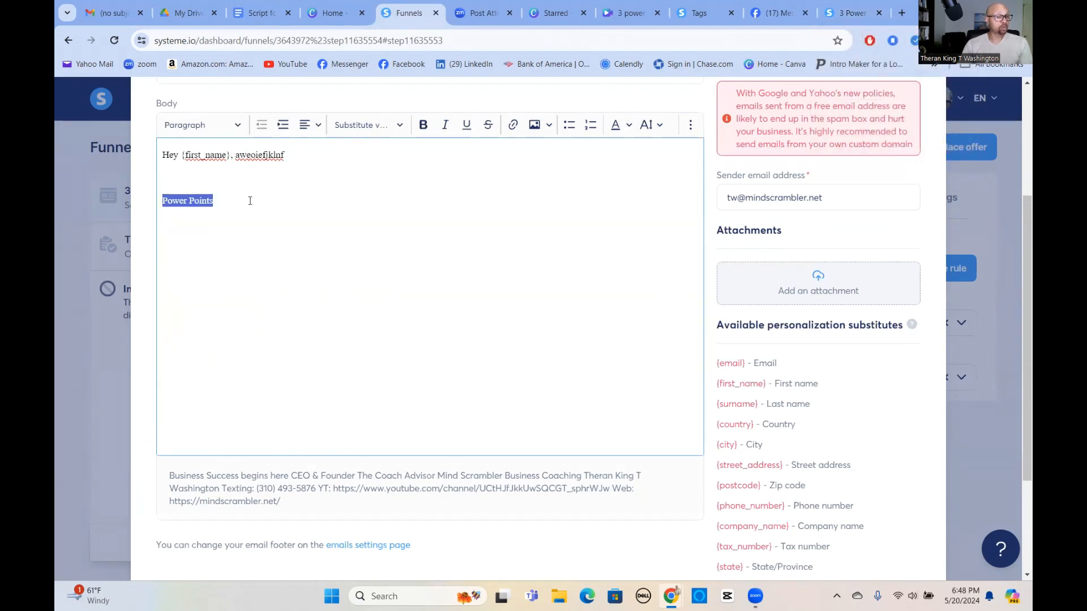
click(233, 183)
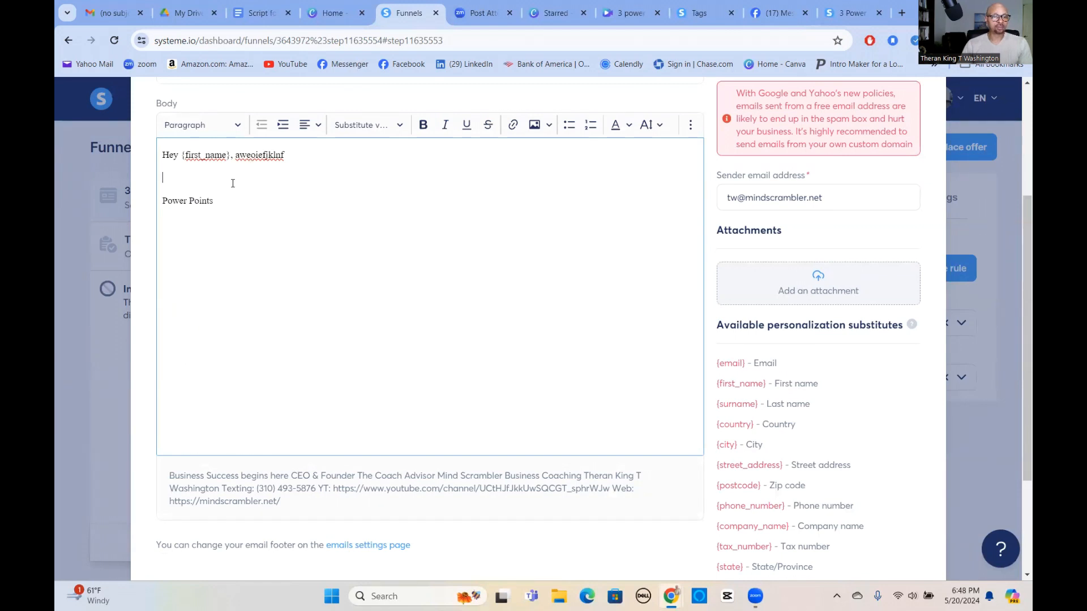
Attach the 3 power points PDF from Downloads to the email.
click(815, 290)
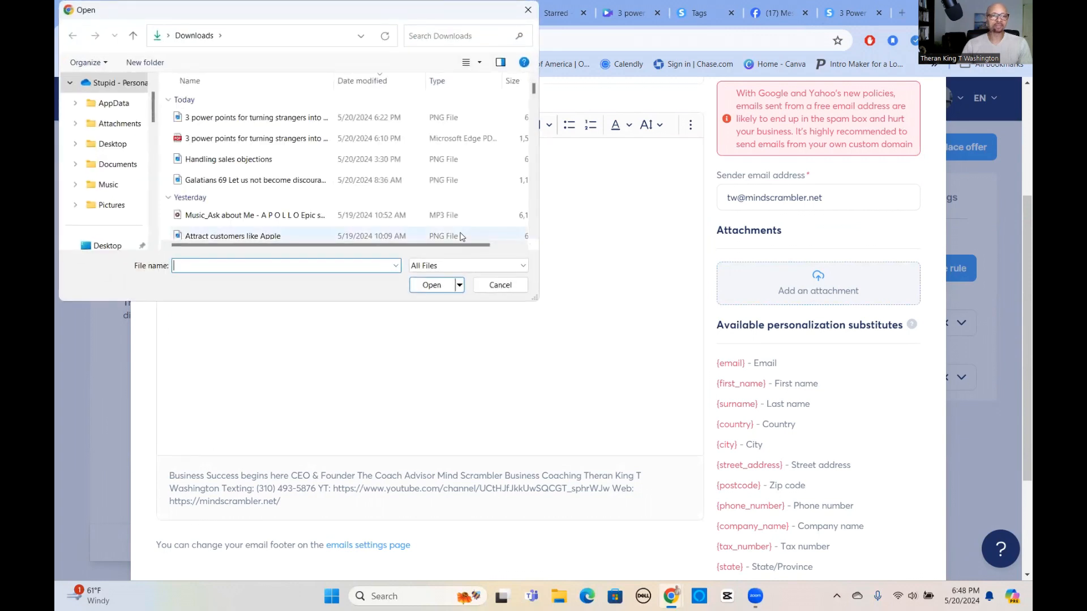
click(218, 139)
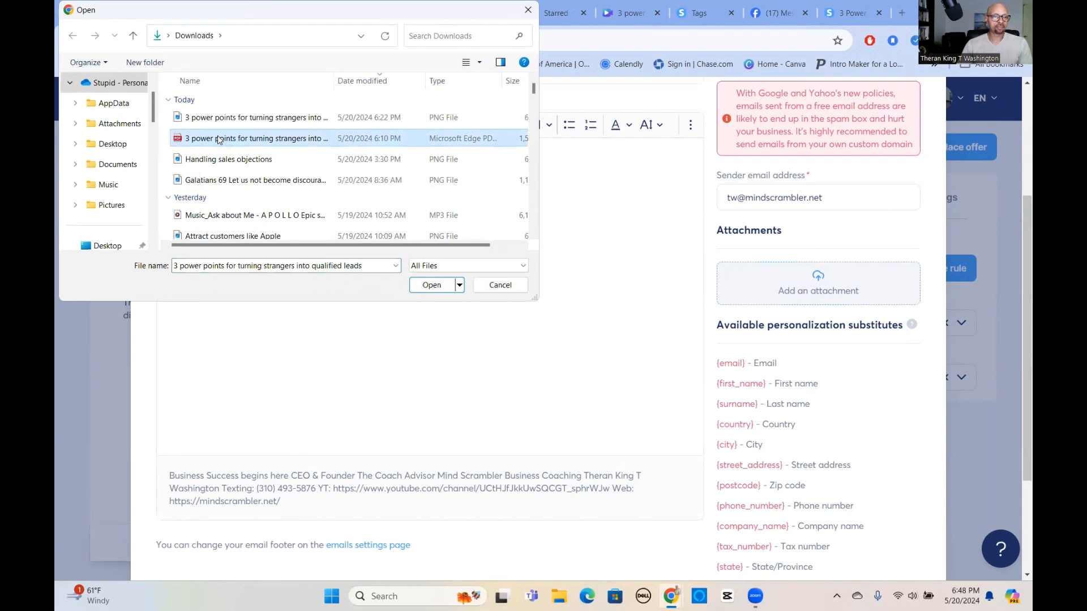
click(431, 285)
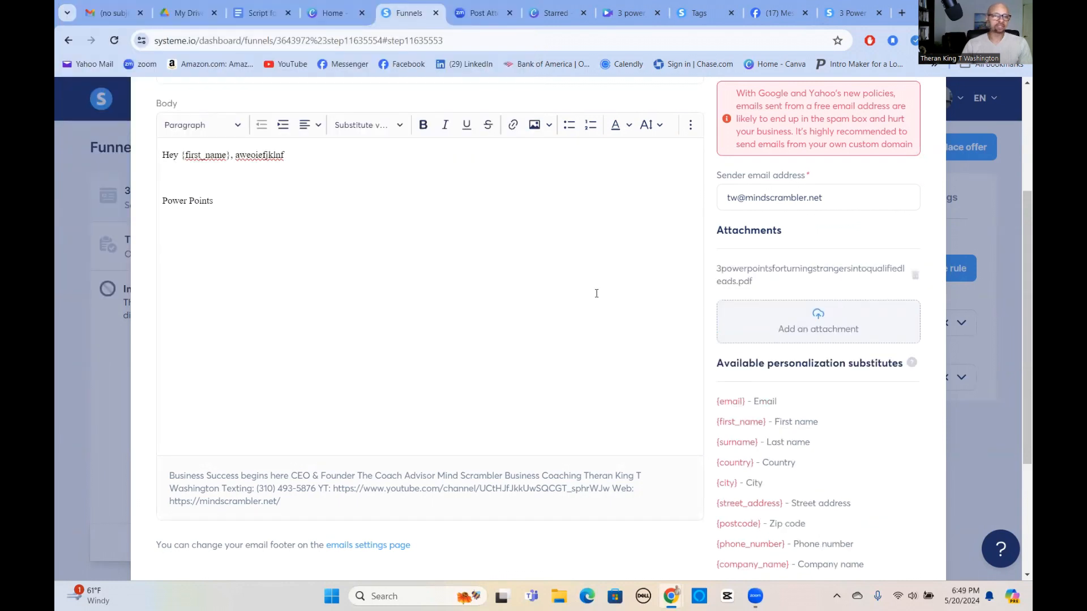
Change the line to 'Click the attachment', save the email, and preview the thank-you page.
drag(163, 200, 342, 213)
text(C)
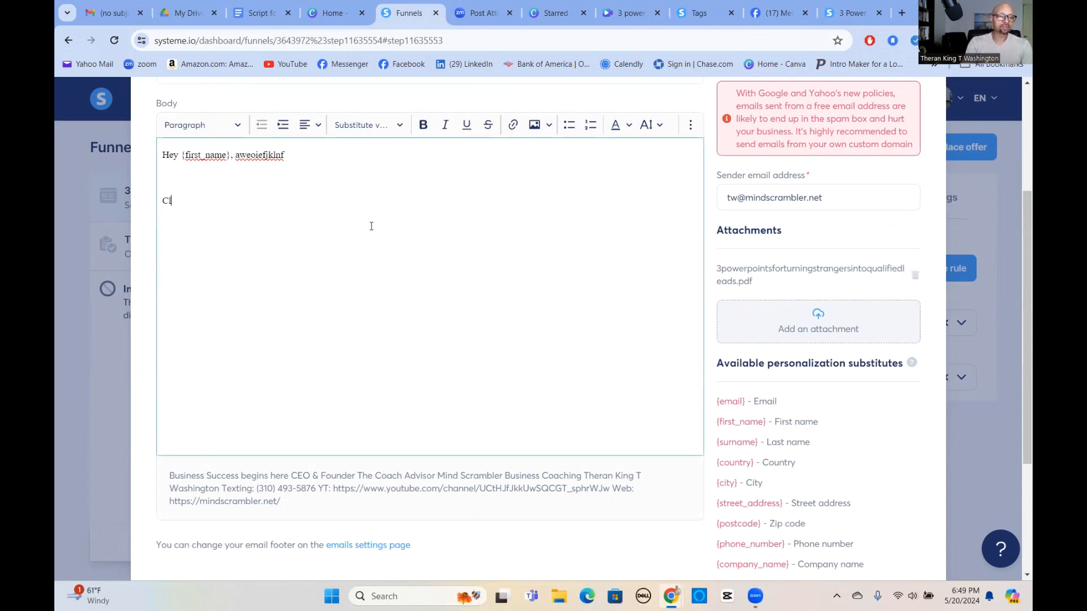
text(lick the attachment)
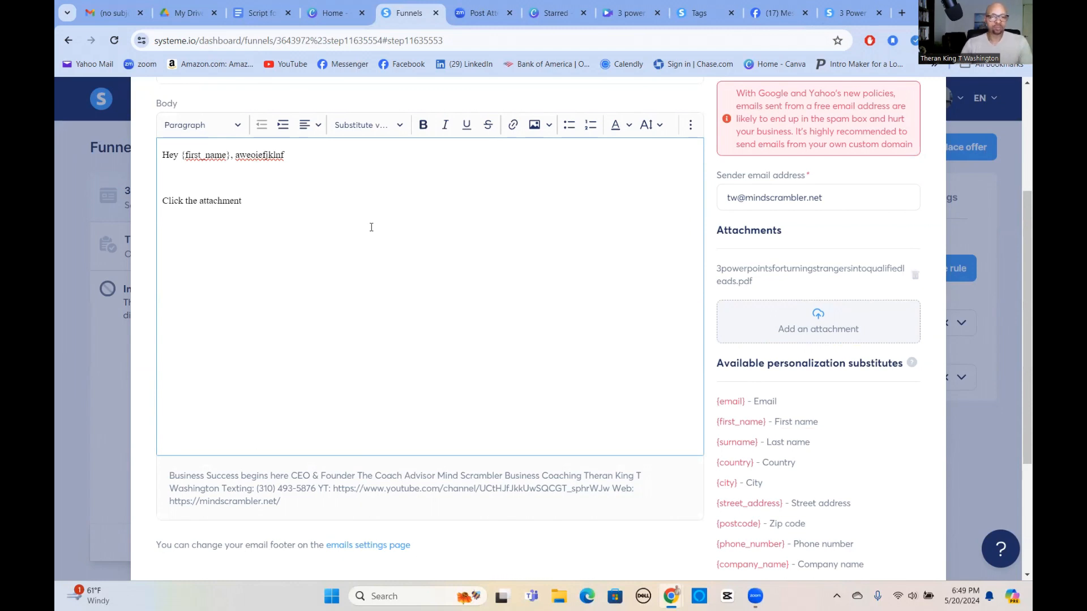
scroll(328, 218, down, 3)
click(543, 511)
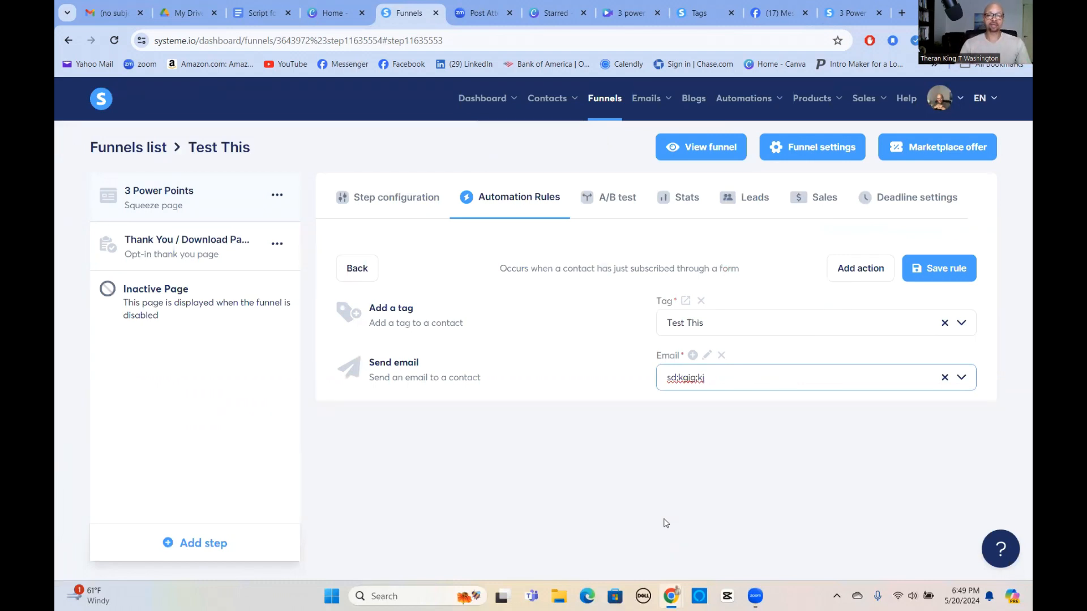
click(198, 247)
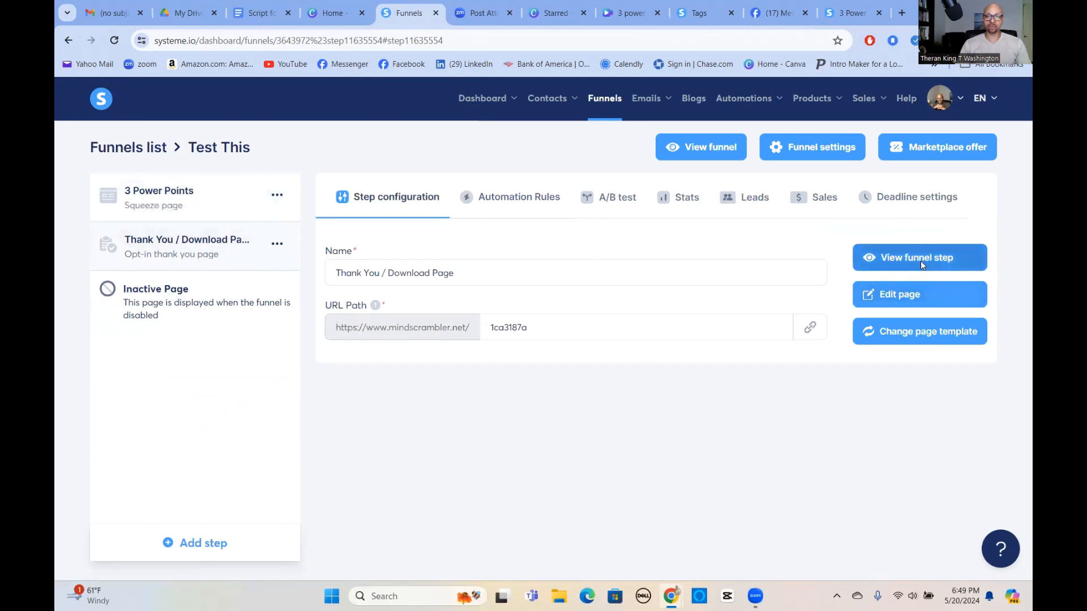
click(920, 263)
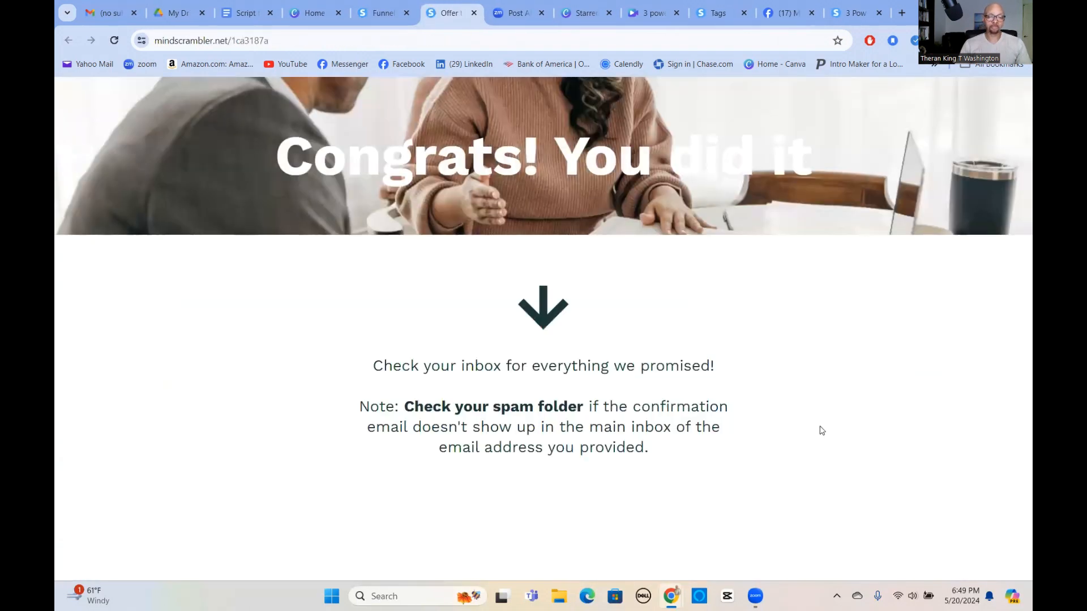